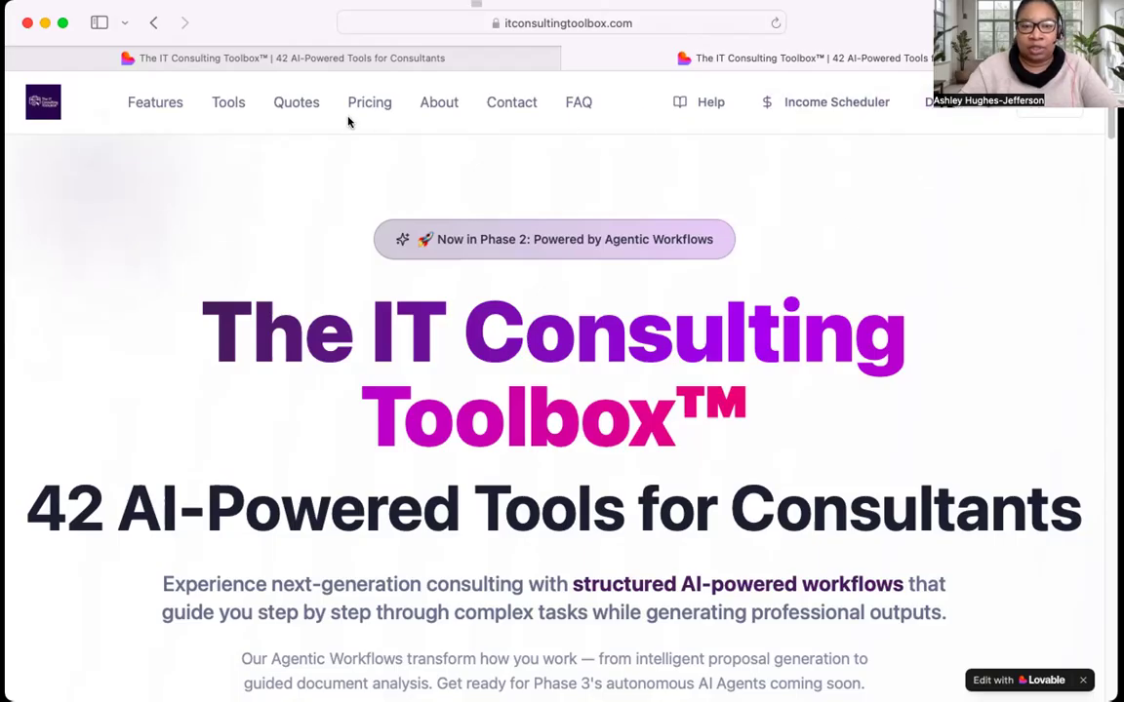
- Switch to the signed-in dashboard and open the document upload form of the Document Analysis Engine in Docs
{"action": "left_click", "coordinate": [367, 61]}
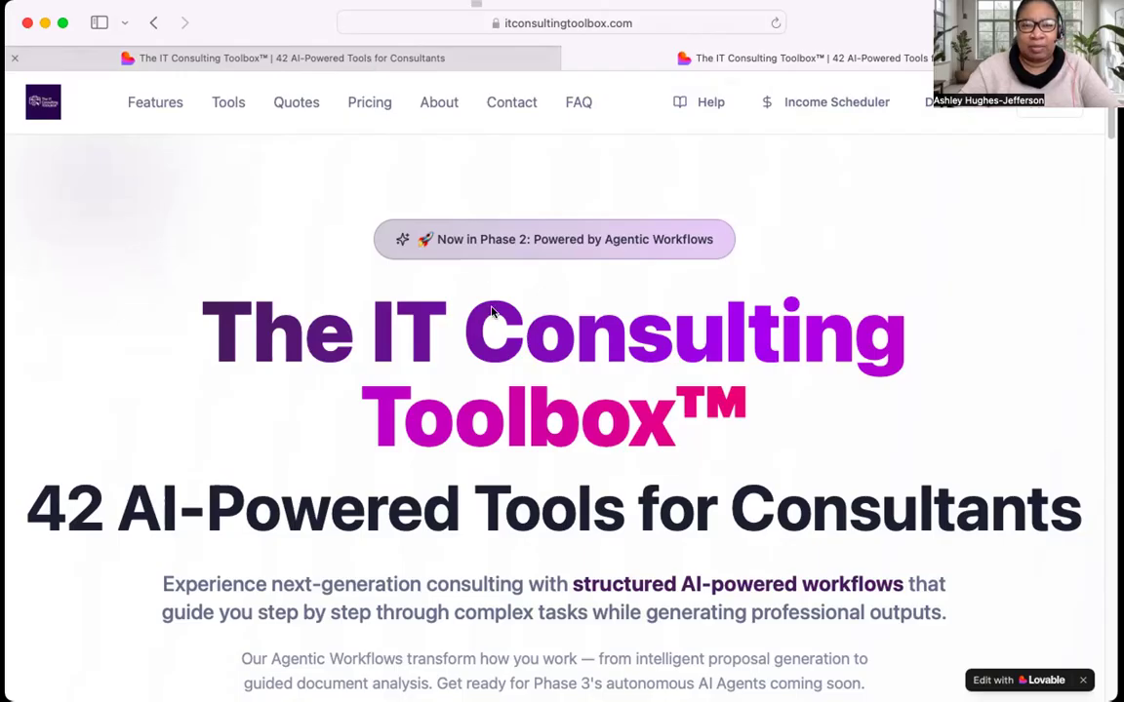
{"action": "left_click", "coordinate": [553, 271]}
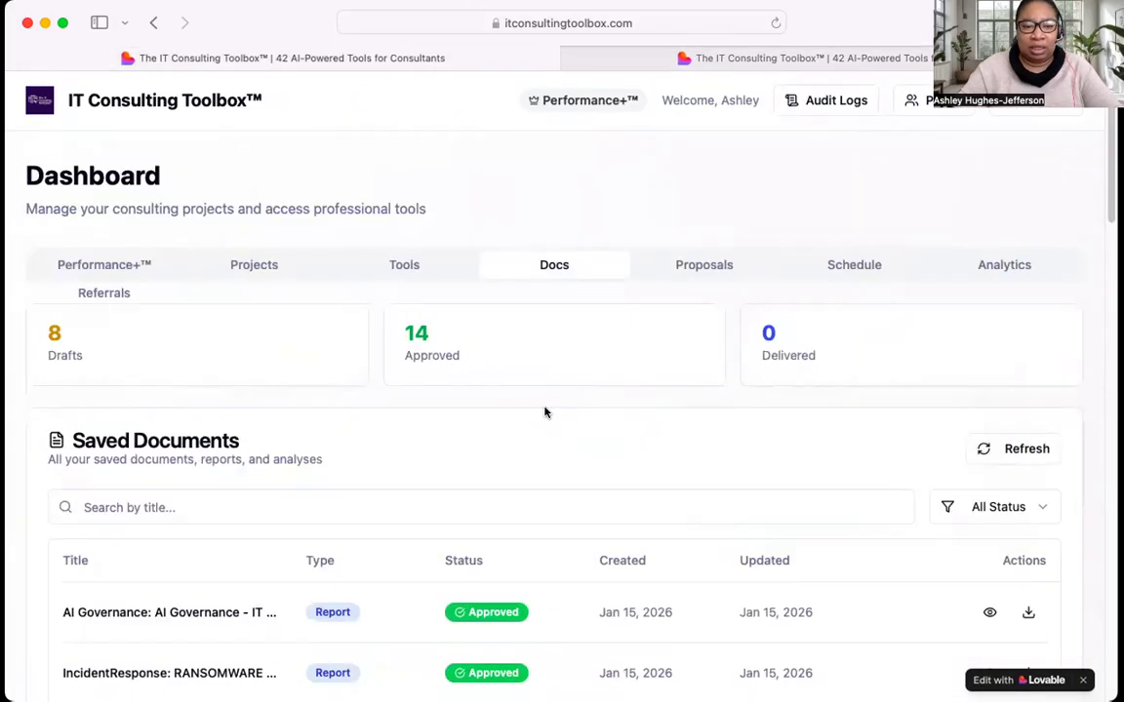
{"action": "scroll", "coordinate": [545, 412], "scroll_direction": "down", "scroll_amount": 15}
{"action": "scroll", "coordinate": [544, 411], "scroll_direction": "up", "scroll_amount": 5}
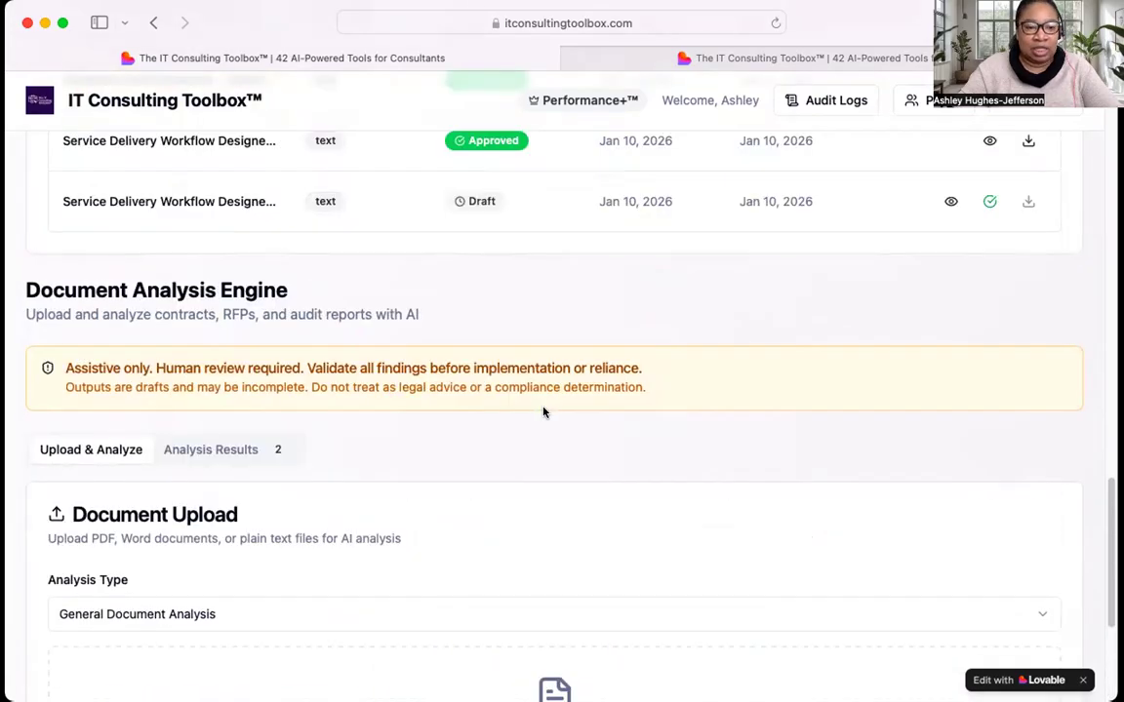
{"action": "scroll", "coordinate": [544, 412], "scroll_direction": "down", "scroll_amount": 5}
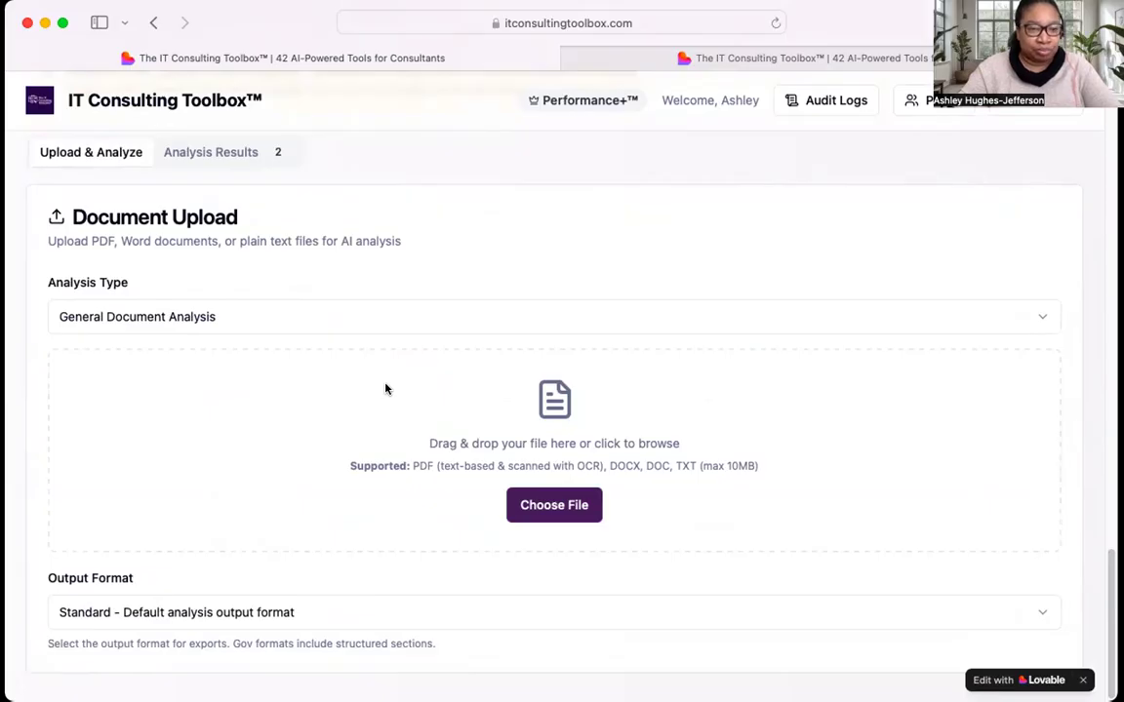
- Choose General Document Analysis as the analysis type and Government Memo - 1-2 page formal memo structure as the output format
{"action": "left_click", "coordinate": [209, 321]}
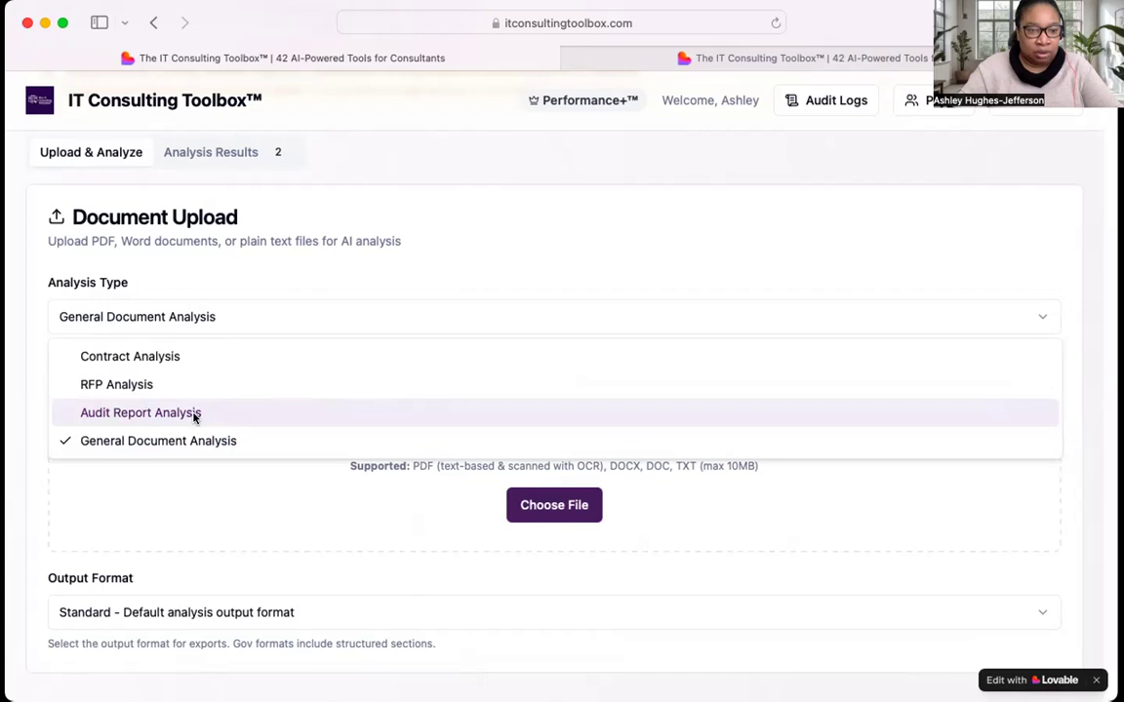
{"action": "left_click", "coordinate": [186, 440]}
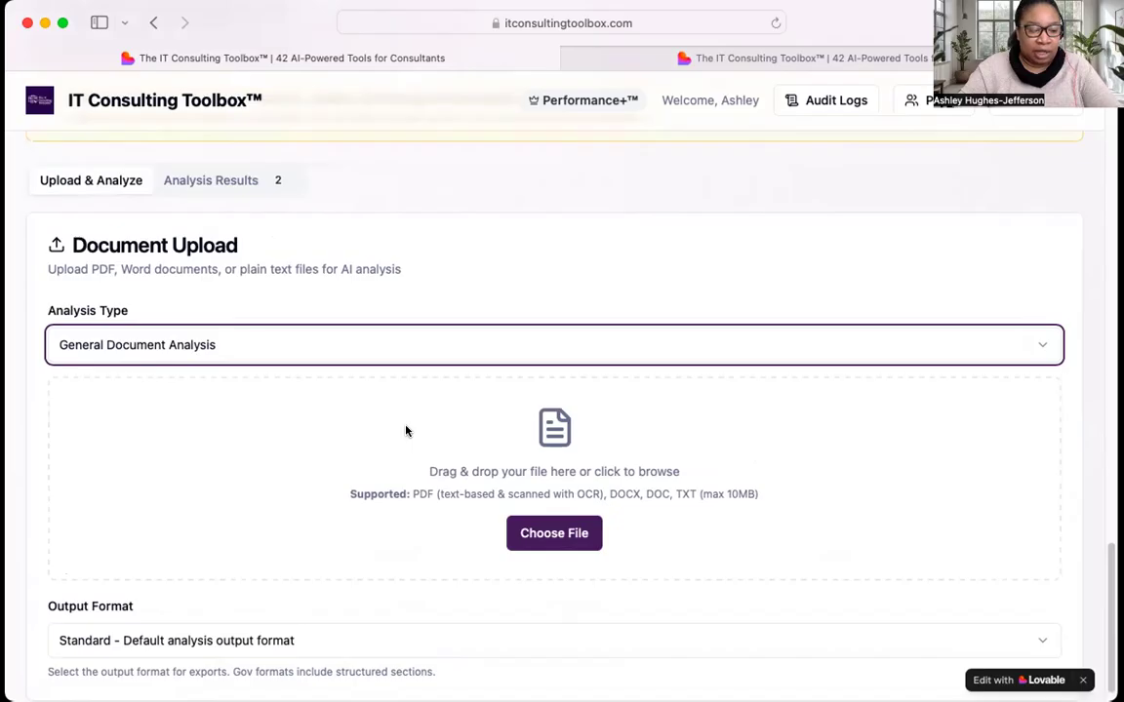
{"action": "left_click", "coordinate": [211, 612]}
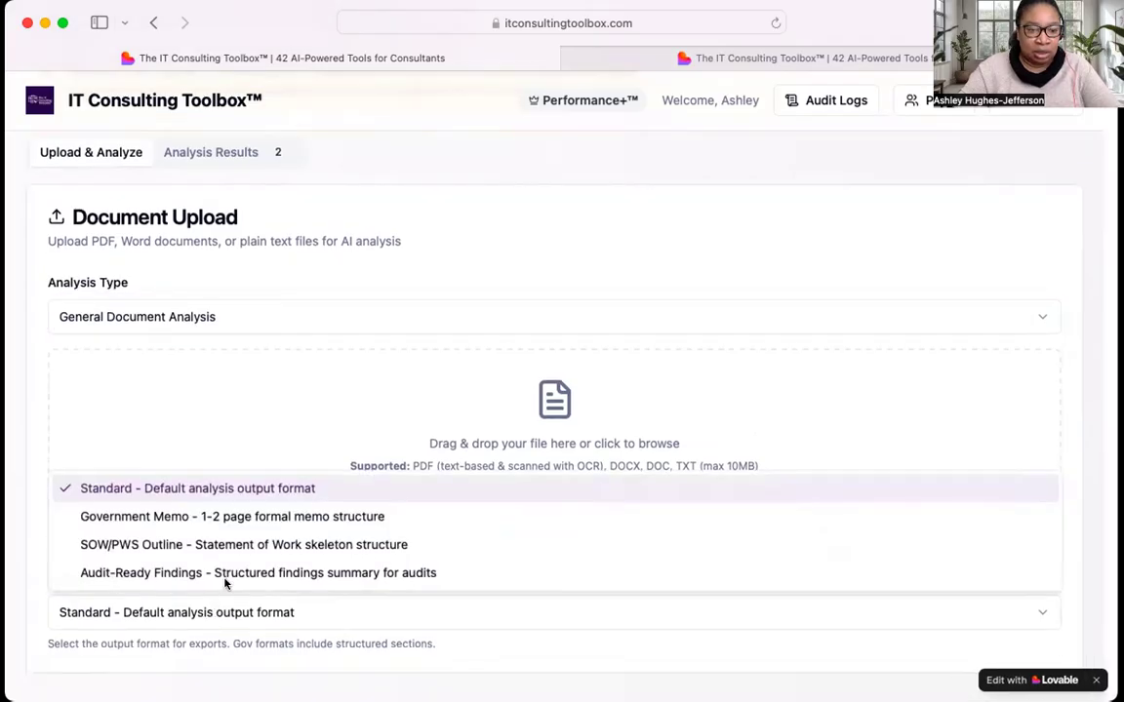
{"action": "left_click", "coordinate": [236, 518]}
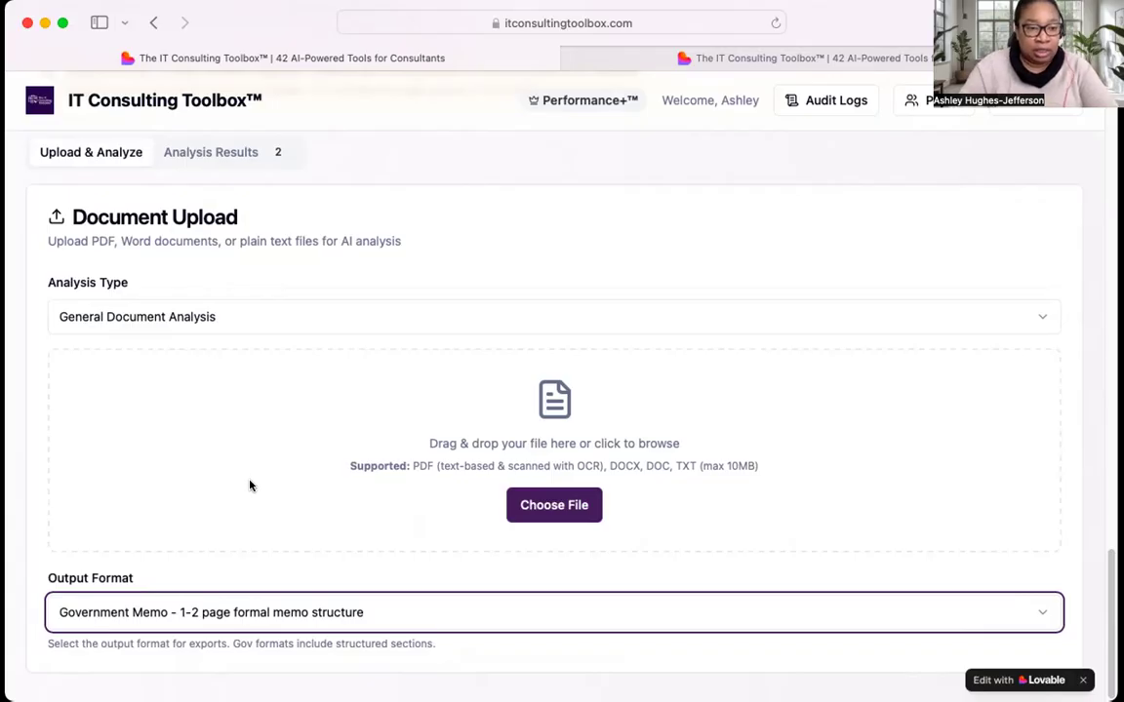
- Upload the AI-Governance IT-Consulting-Toolbox .txt report to the Document Analysis Engine
{"action": "scroll", "coordinate": [249, 485], "scroll_direction": "up", "scroll_amount": 3}
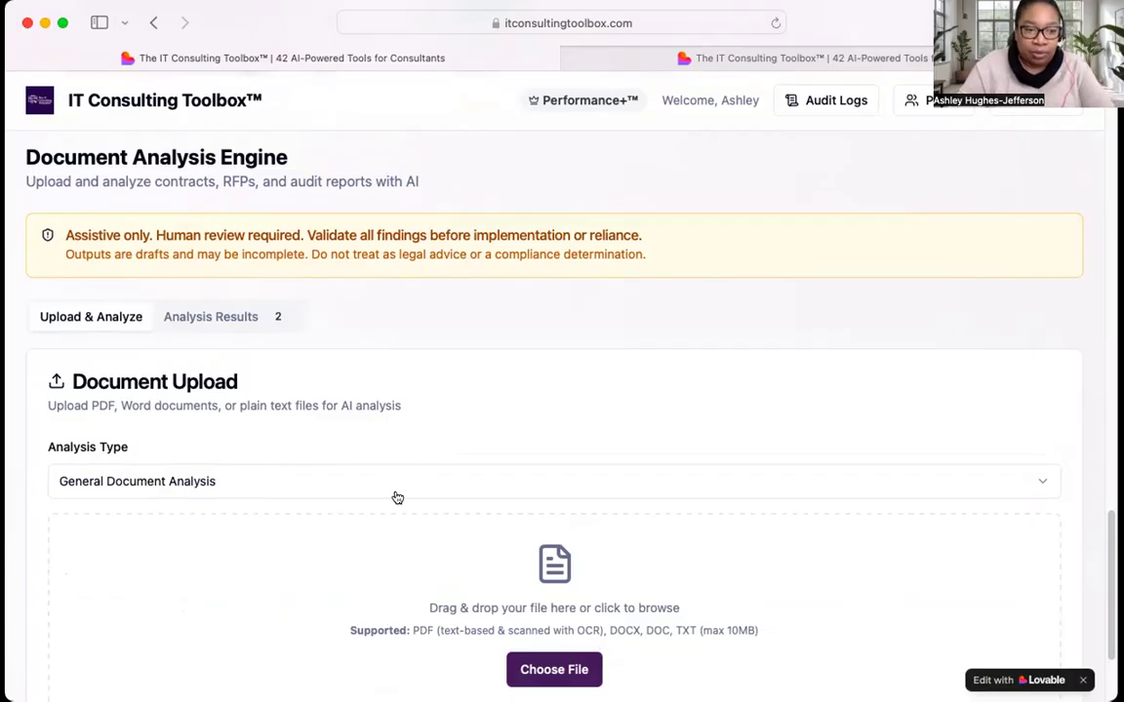
{"action": "scroll", "coordinate": [225, 359], "scroll_direction": "down", "scroll_amount": 3}
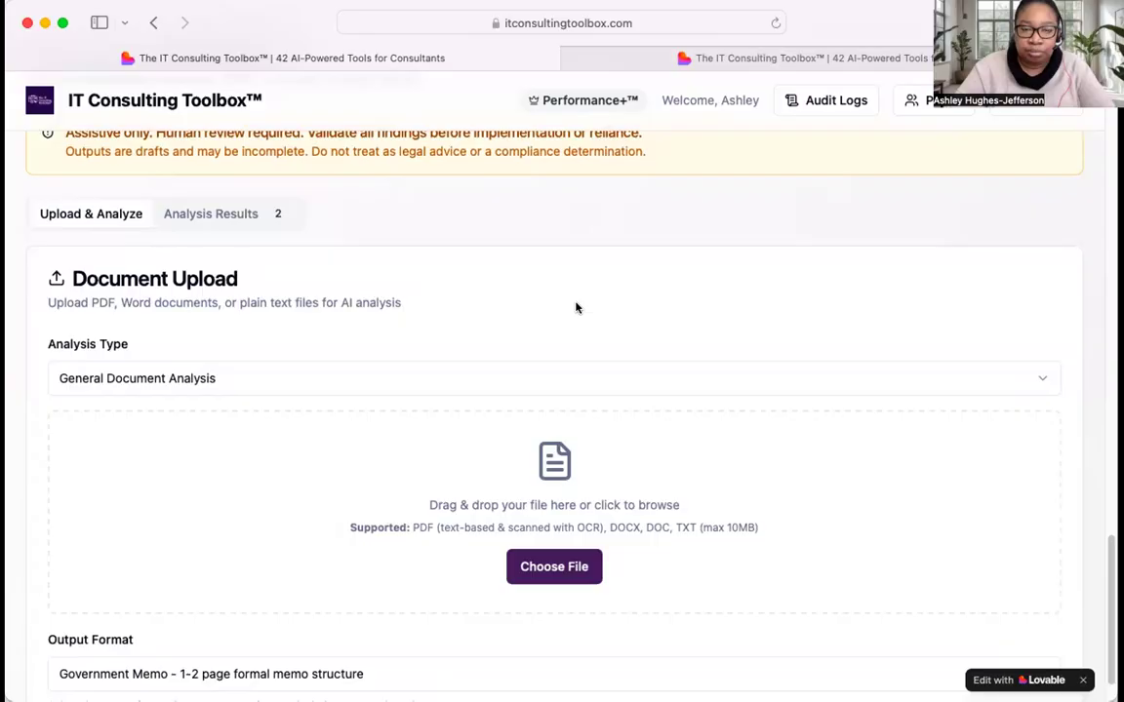
{"action": "left_click", "coordinate": [557, 579]}
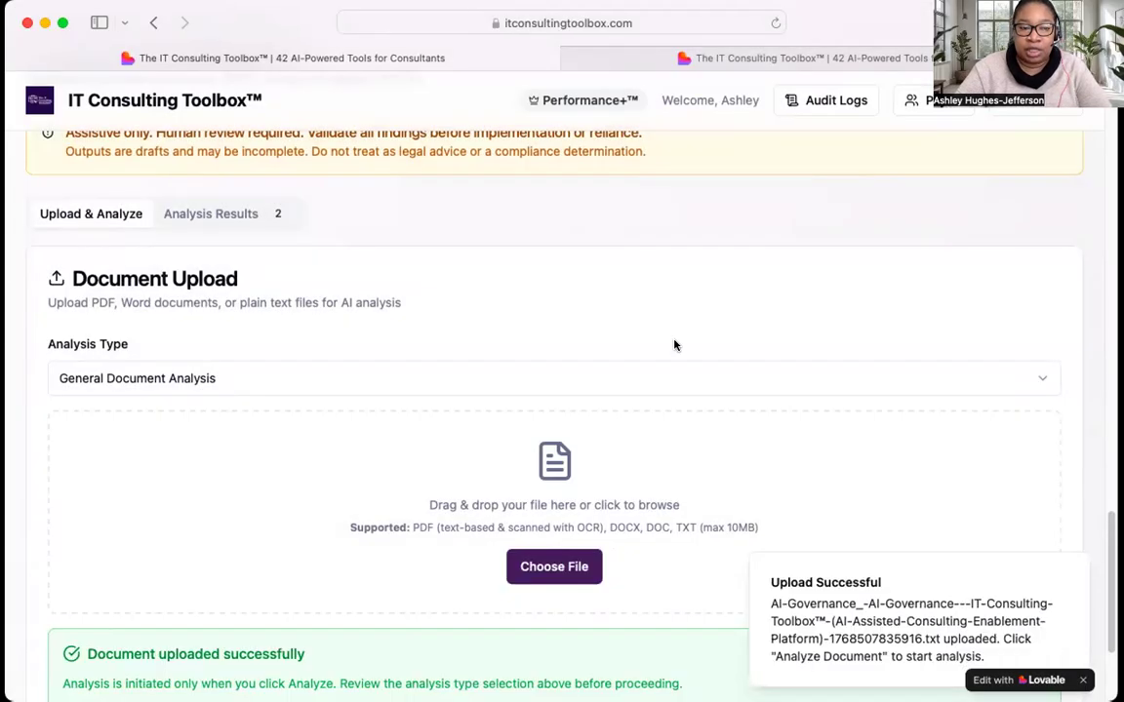
{"action": "scroll", "coordinate": [596, 368], "scroll_direction": "down", "scroll_amount": 2}
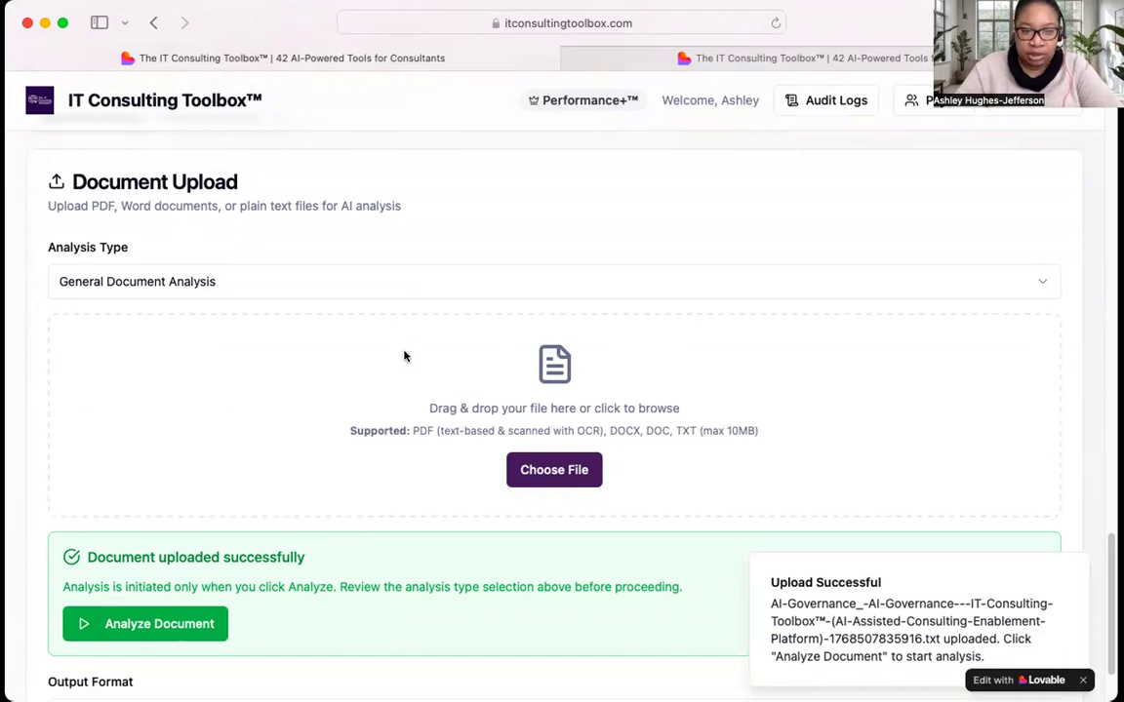
{"action": "scroll", "coordinate": [404, 356], "scroll_direction": "down", "scroll_amount": 2}
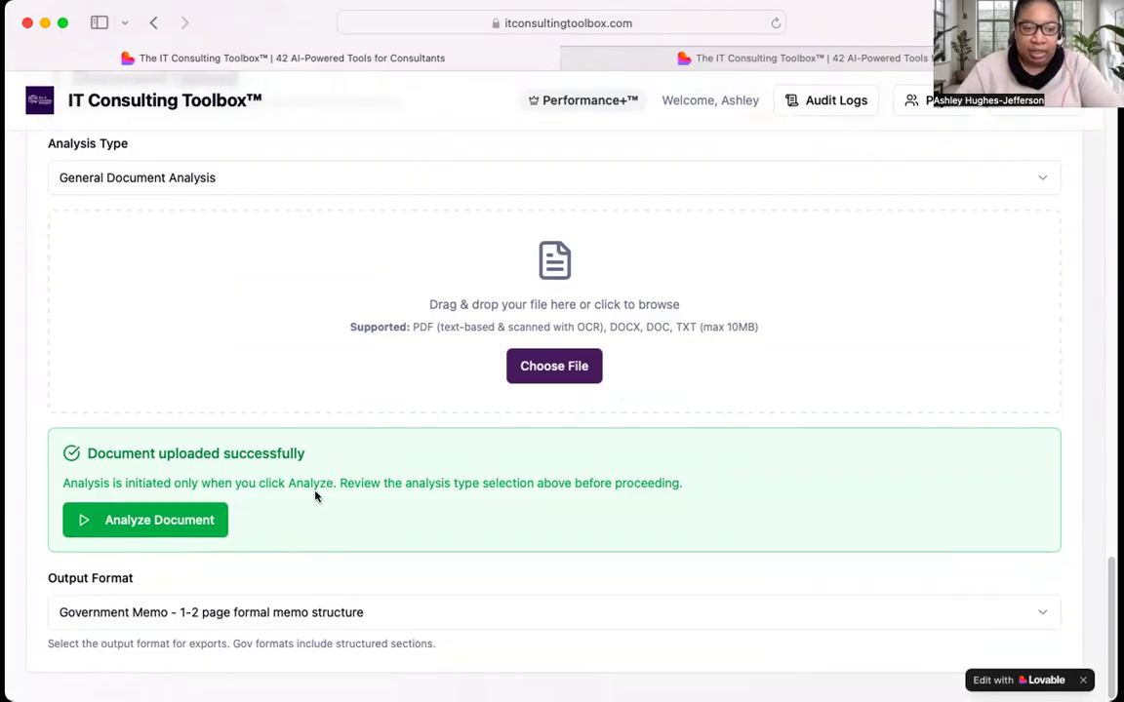
- Look through the Saved Documents list, checking the titles, types and approval statuses of the stored reports
{"action": "scroll", "coordinate": [277, 309], "scroll_direction": "up", "scroll_amount": 15}
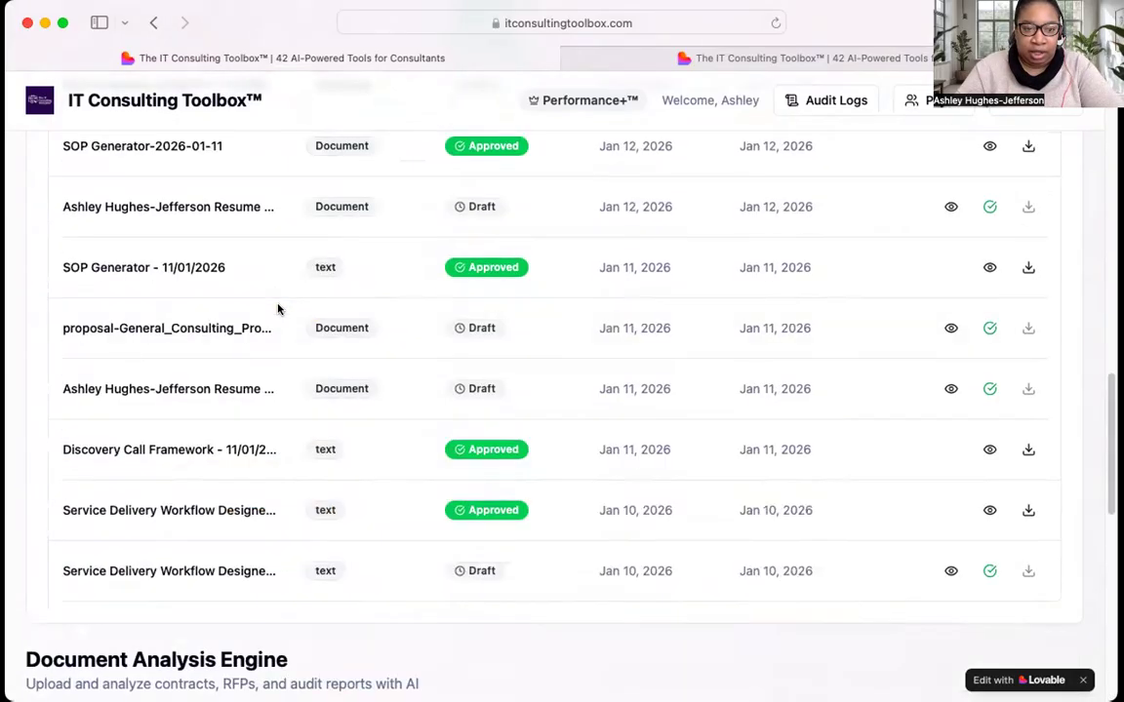
{"action": "scroll", "coordinate": [277, 309], "scroll_direction": "up", "scroll_amount": 10}
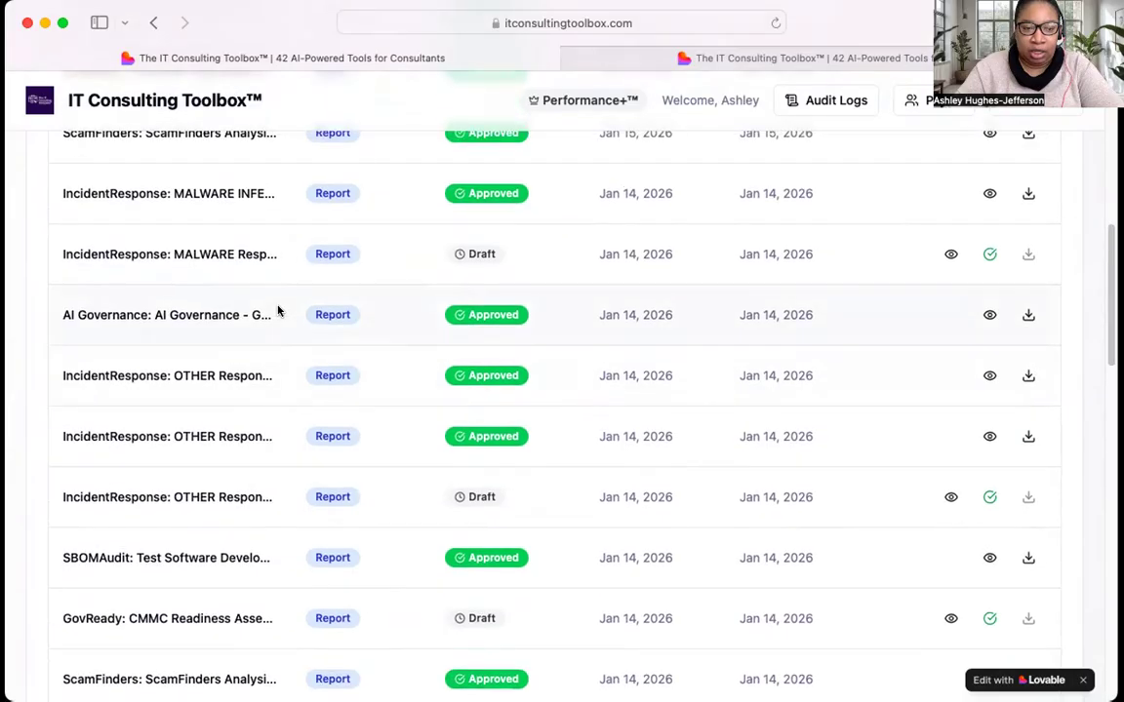
{"action": "scroll", "coordinate": [351, 317], "scroll_direction": "down", "scroll_amount": 10}
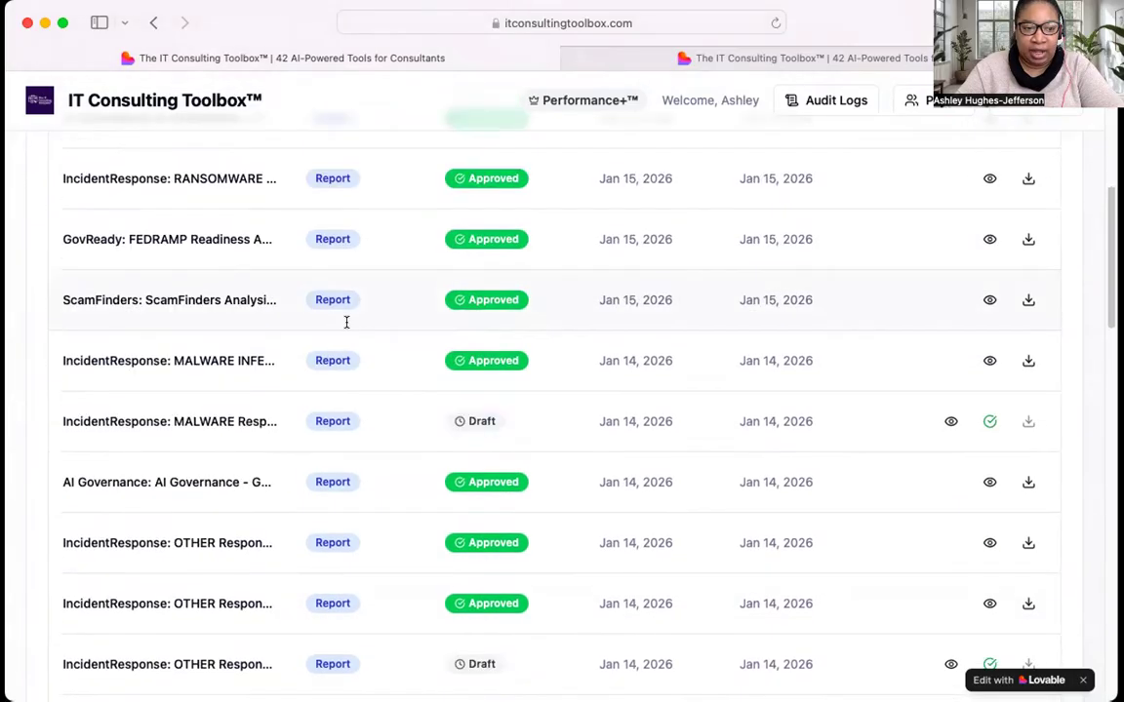
{"action": "scroll", "coordinate": [346, 326], "scroll_direction": "down", "scroll_amount": 4}
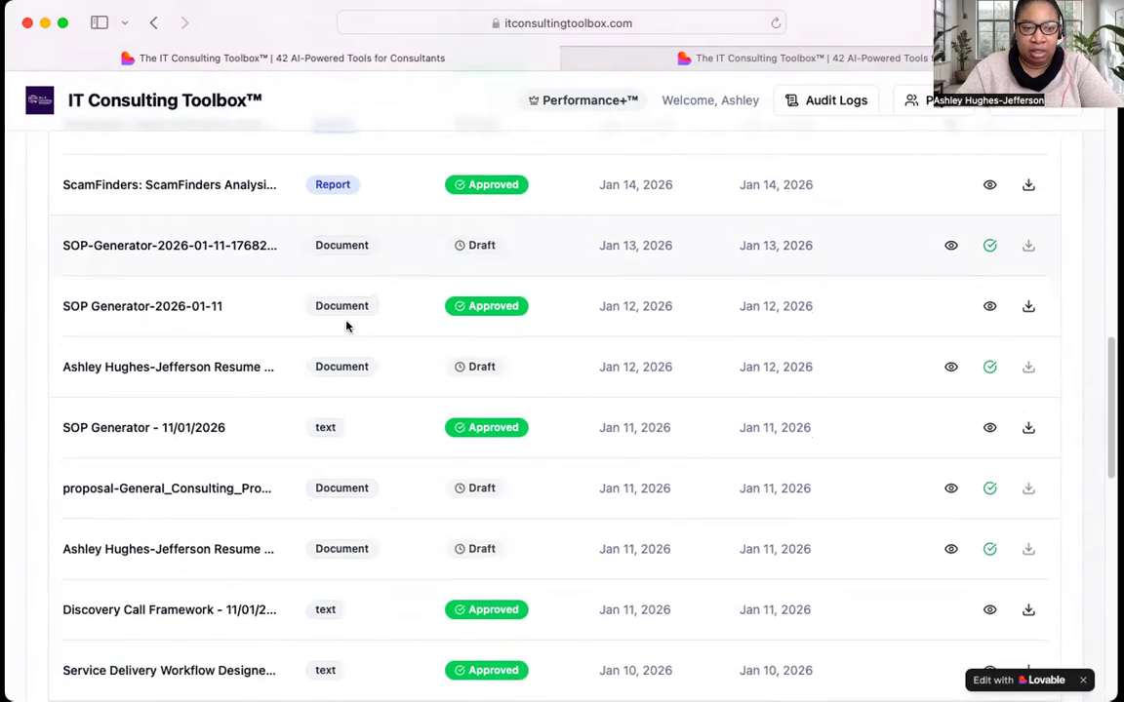
{"action": "scroll", "coordinate": [346, 326], "scroll_direction": "up", "scroll_amount": 8}
{"action": "scroll", "coordinate": [347, 326], "scroll_direction": "up", "scroll_amount": 10}
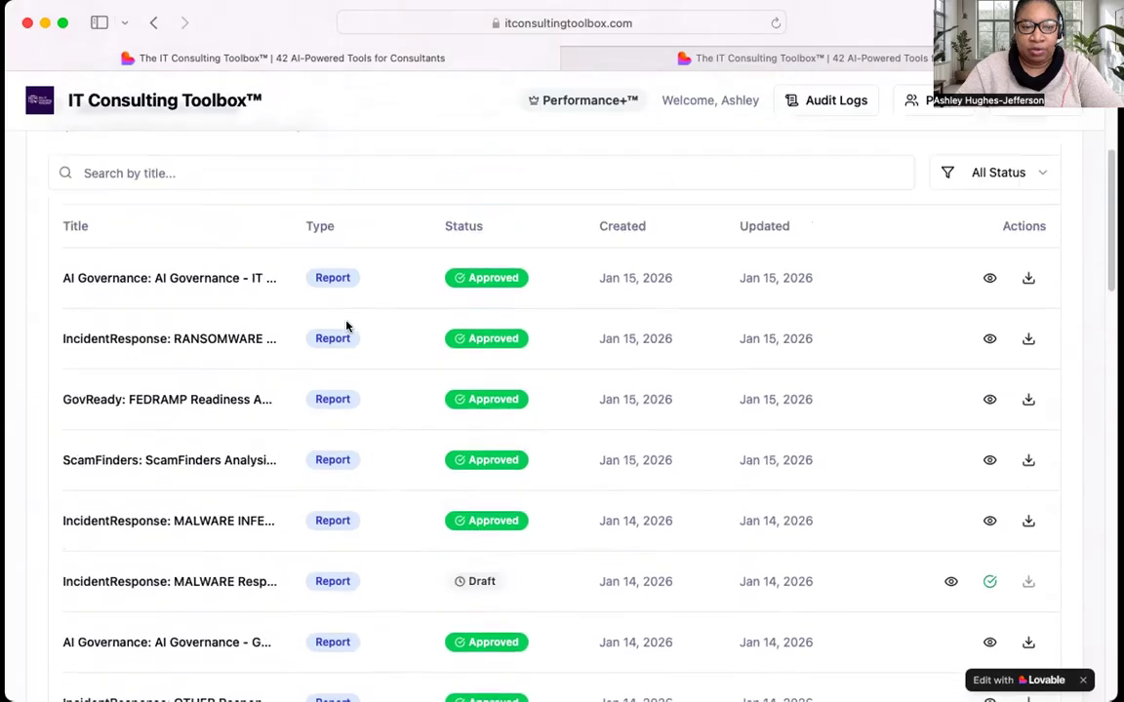
{"action": "scroll", "coordinate": [411, 406], "scroll_direction": "down", "scroll_amount": 1}
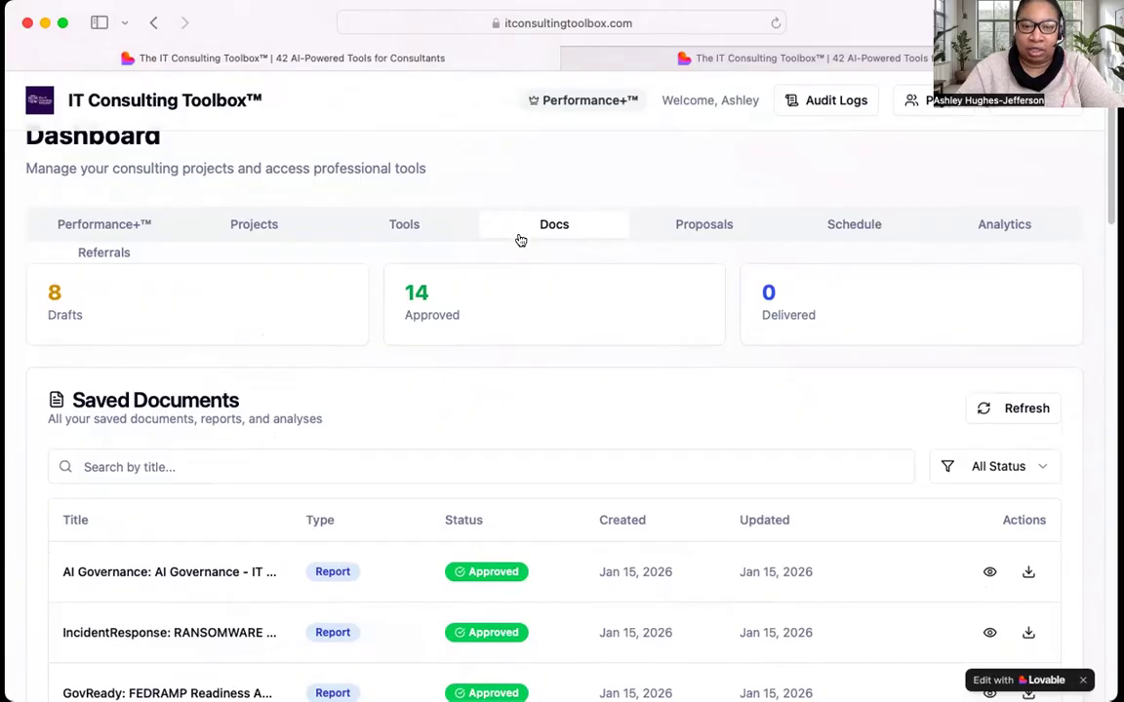
- Return to the upload form and run the analysis on the uploaded AI Governance report
{"action": "scroll", "coordinate": [352, 487], "scroll_direction": "down", "scroll_amount": 10}
{"action": "scroll", "coordinate": [352, 488], "scroll_direction": "down", "scroll_amount": 15}
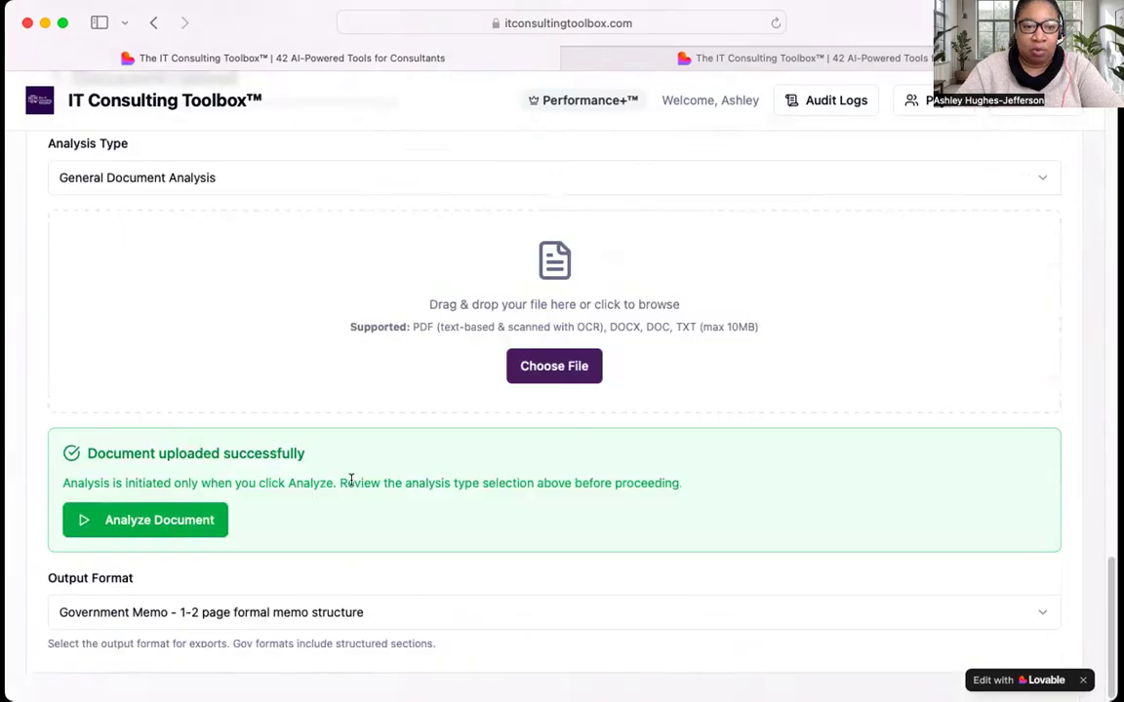
{"action": "scroll", "coordinate": [352, 488], "scroll_direction": "up", "scroll_amount": 5}
{"action": "scroll", "coordinate": [352, 486], "scroll_direction": "down", "scroll_amount": 5}
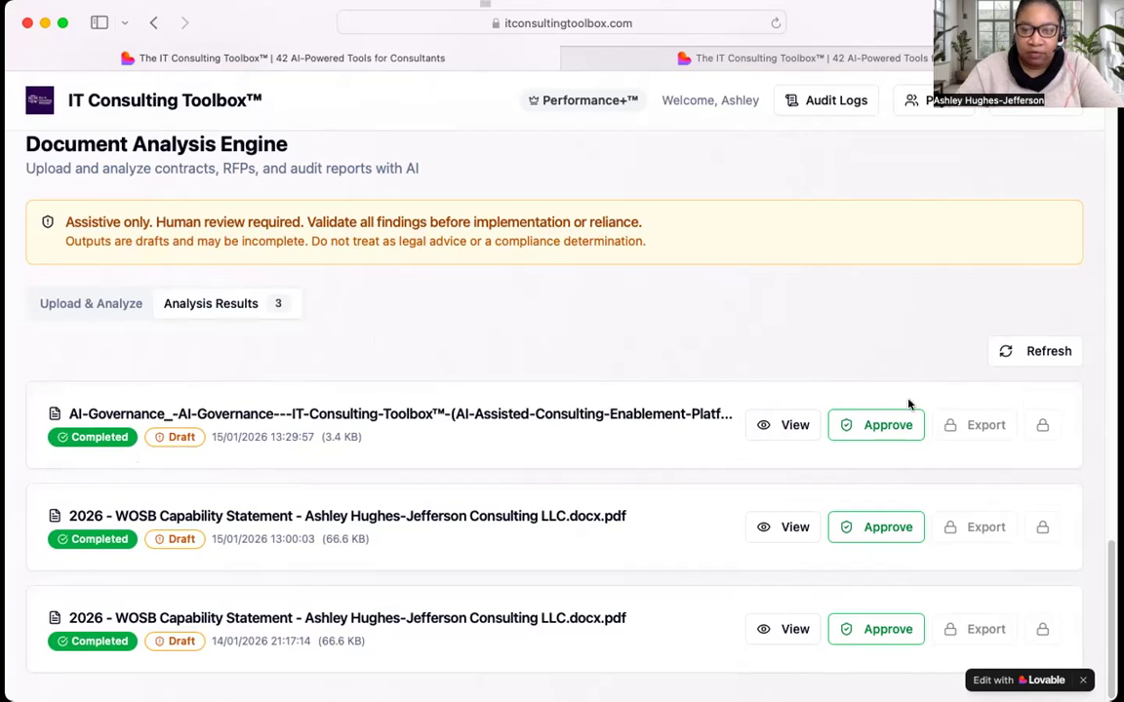
- Open the AI Governance report's analysis result and examine its human-review notice and compliance checks
{"action": "left_click", "coordinate": [786, 426]}
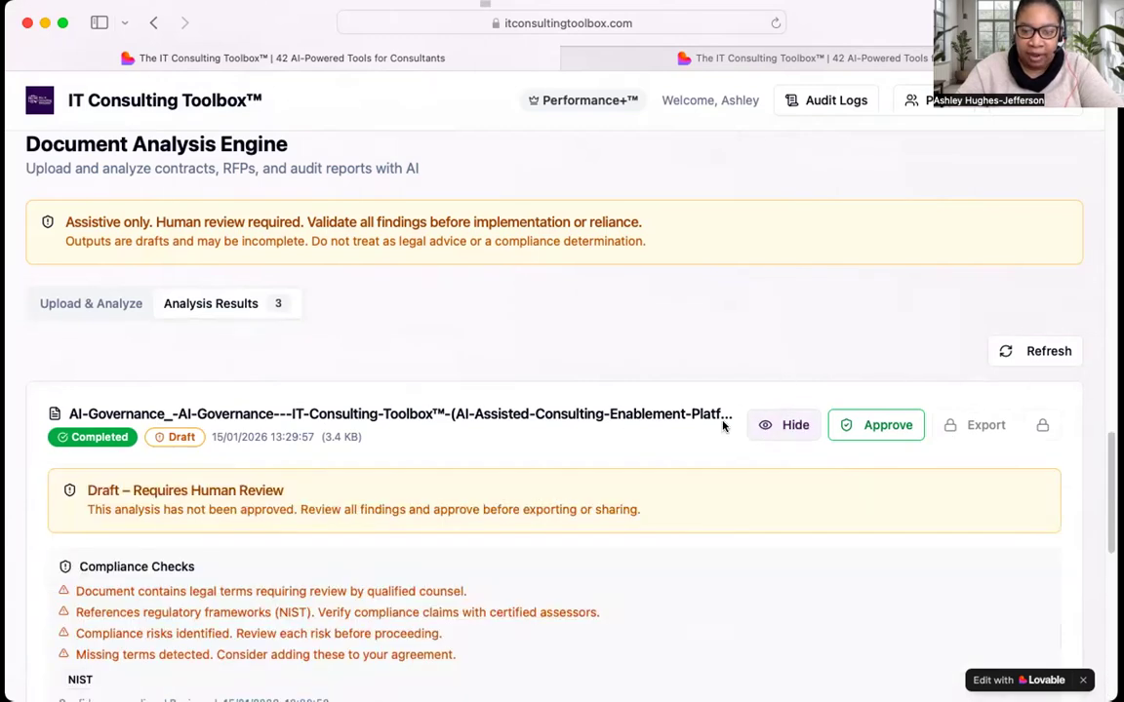
{"action": "scroll", "coordinate": [606, 423], "scroll_direction": "down", "scroll_amount": 3}
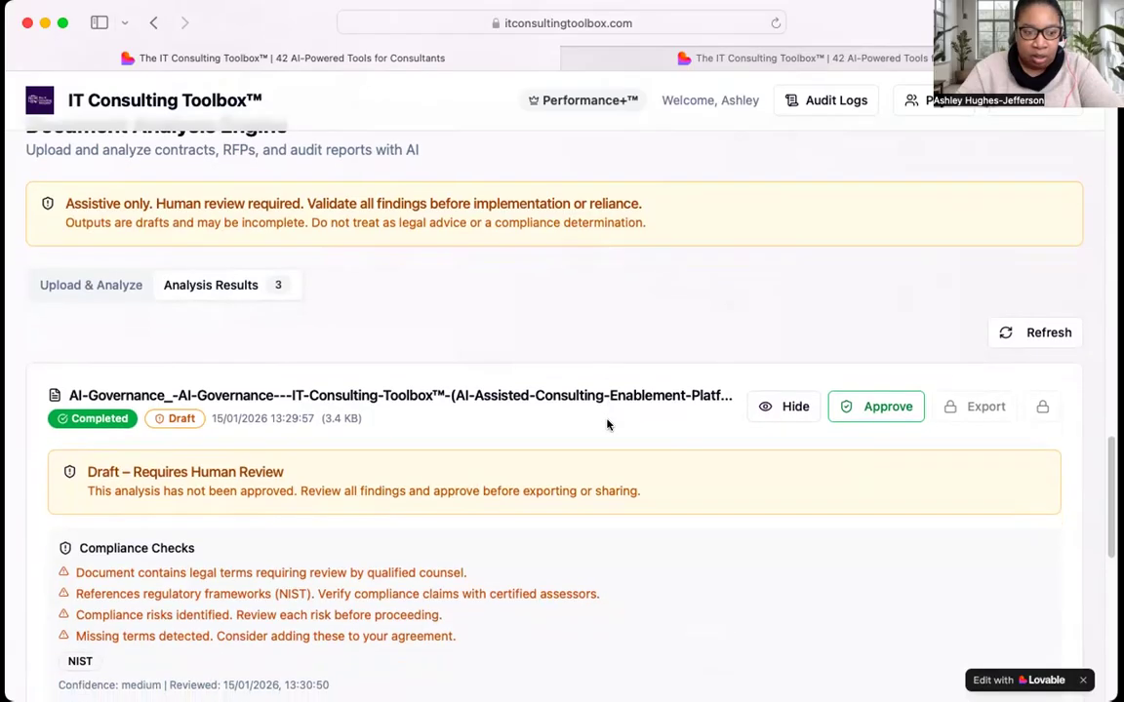
{"action": "scroll", "coordinate": [505, 421], "scroll_direction": "down", "scroll_amount": 5}
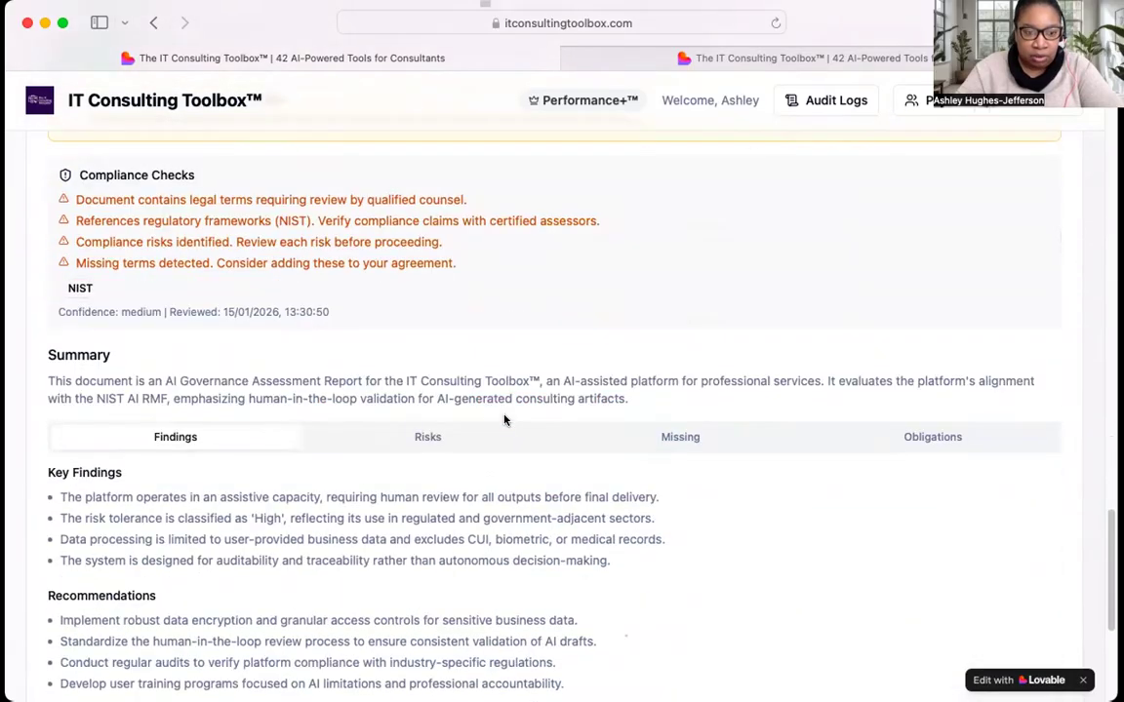
{"action": "scroll", "coordinate": [477, 381], "scroll_direction": "up", "scroll_amount": 12}
{"action": "scroll", "coordinate": [477, 380], "scroll_direction": "down", "scroll_amount": 8}
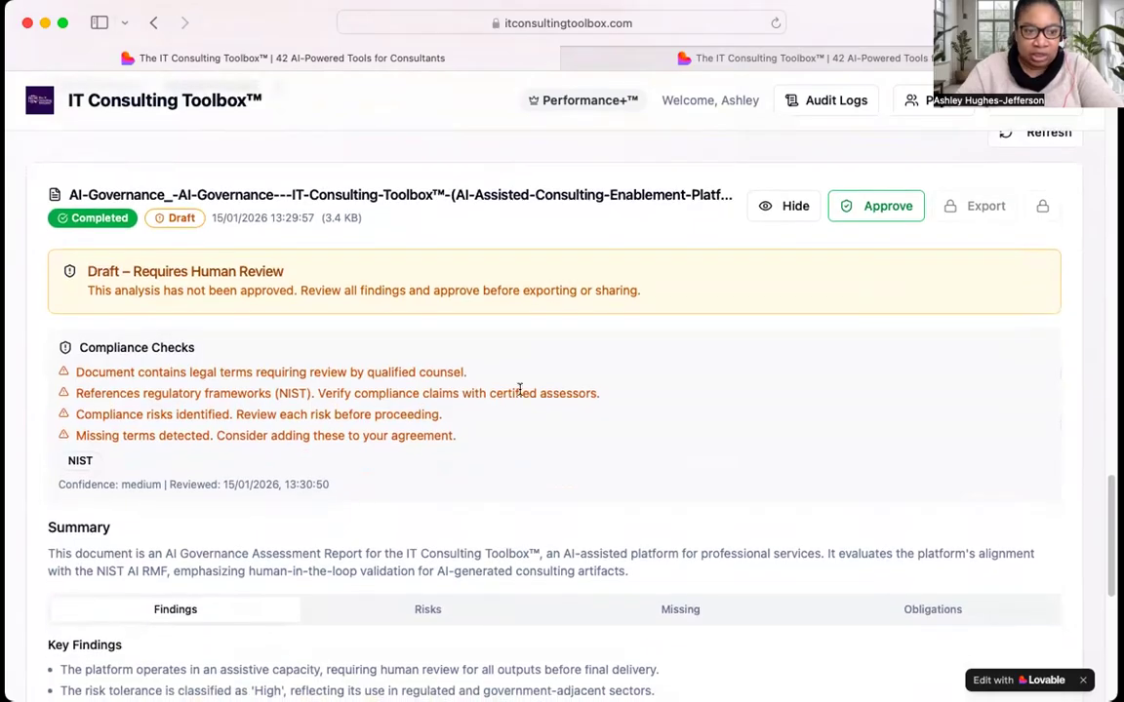
{"action": "scroll", "coordinate": [520, 386], "scroll_direction": "down", "scroll_amount": 1}
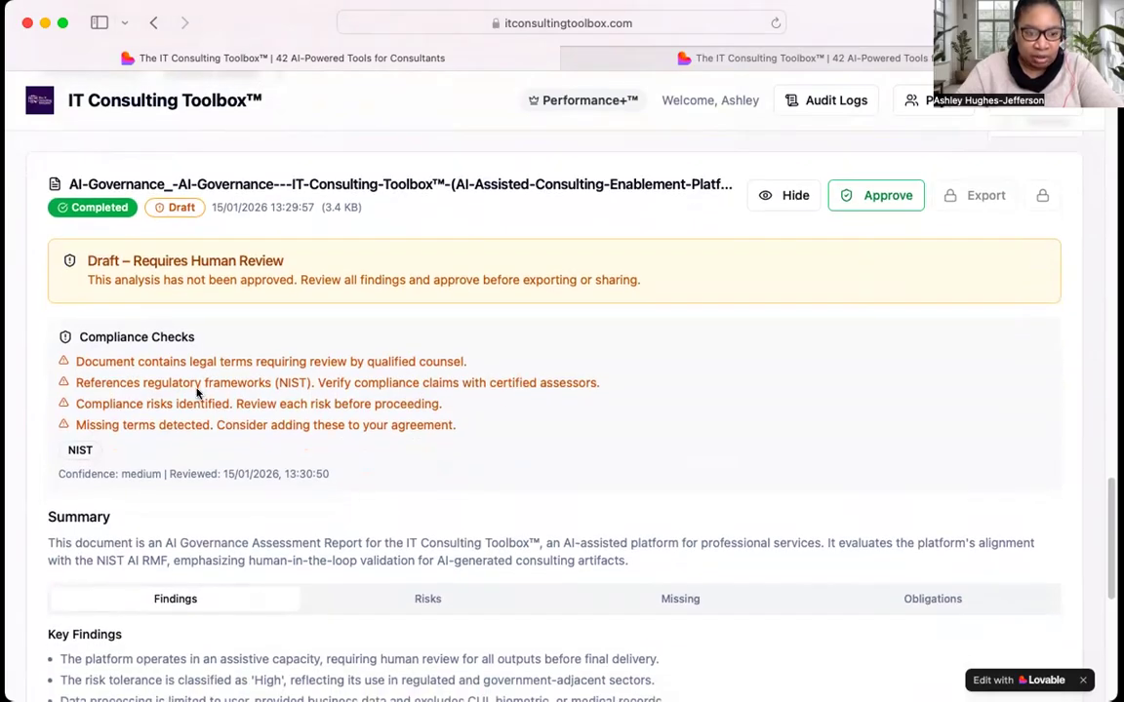
{"action": "scroll", "coordinate": [199, 392], "scroll_direction": "up", "scroll_amount": 1}
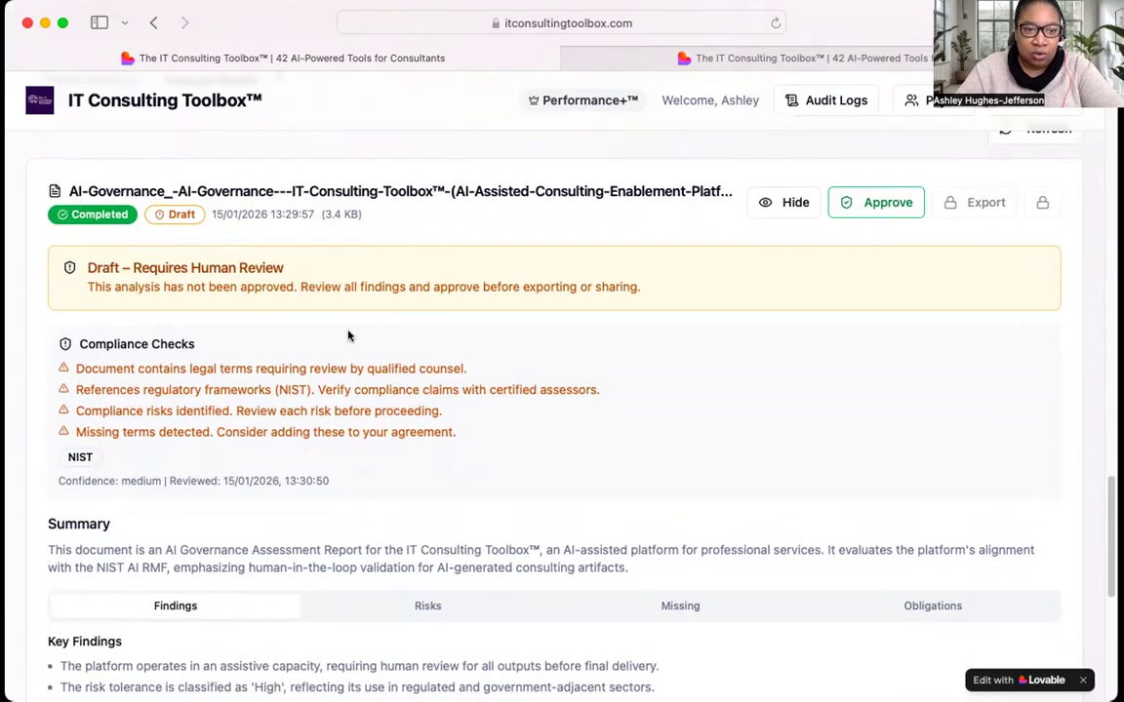
{"action": "scroll", "coordinate": [348, 335], "scroll_direction": "up", "scroll_amount": 5}
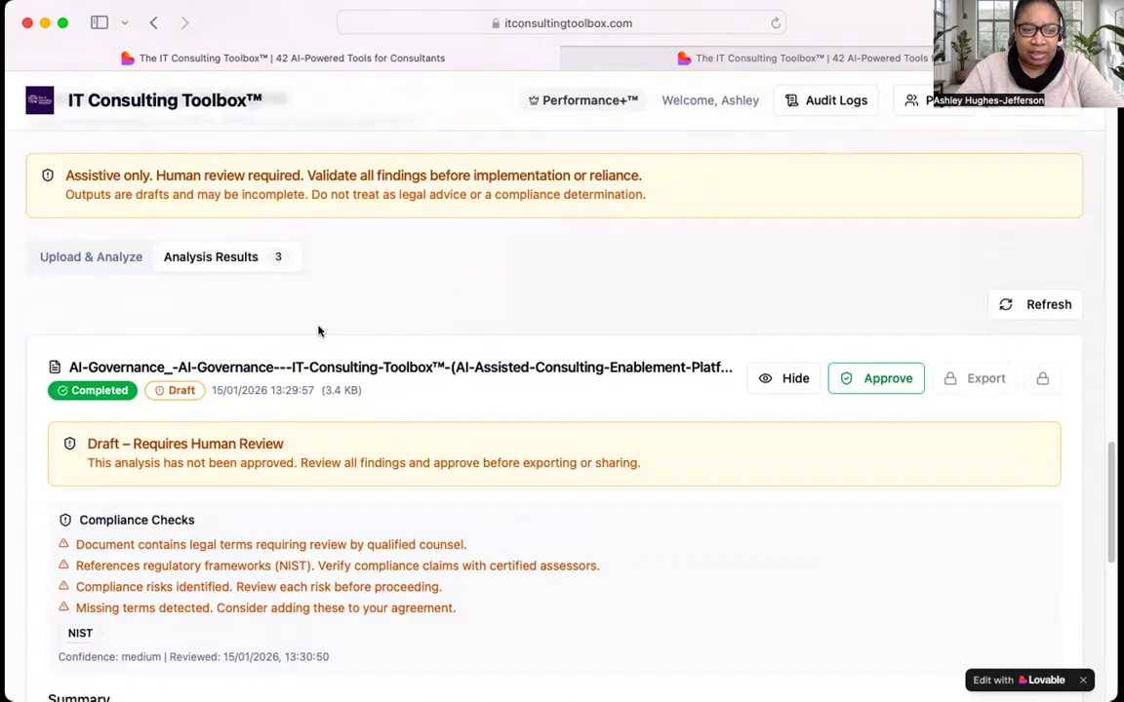
{"action": "scroll", "coordinate": [320, 331], "scroll_direction": "up", "scroll_amount": 1}
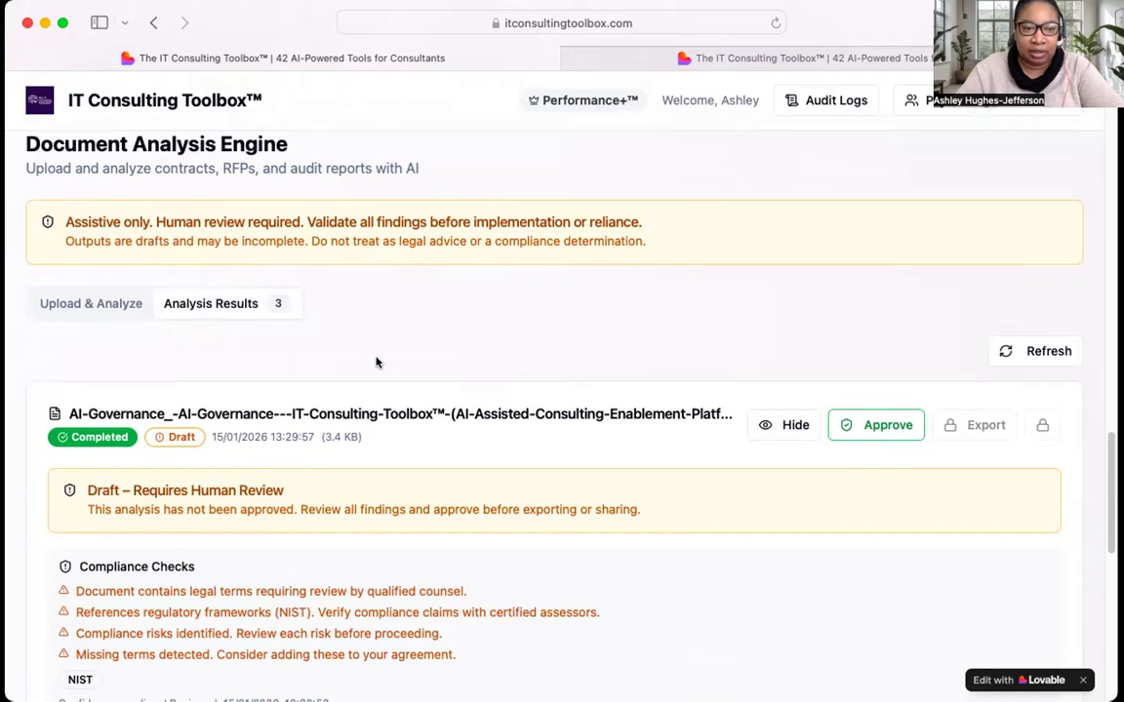
- Read through the AI Governance analysis summary, key findings, recommendations and next steps
{"action": "scroll", "coordinate": [369, 364], "scroll_direction": "down", "scroll_amount": 3}
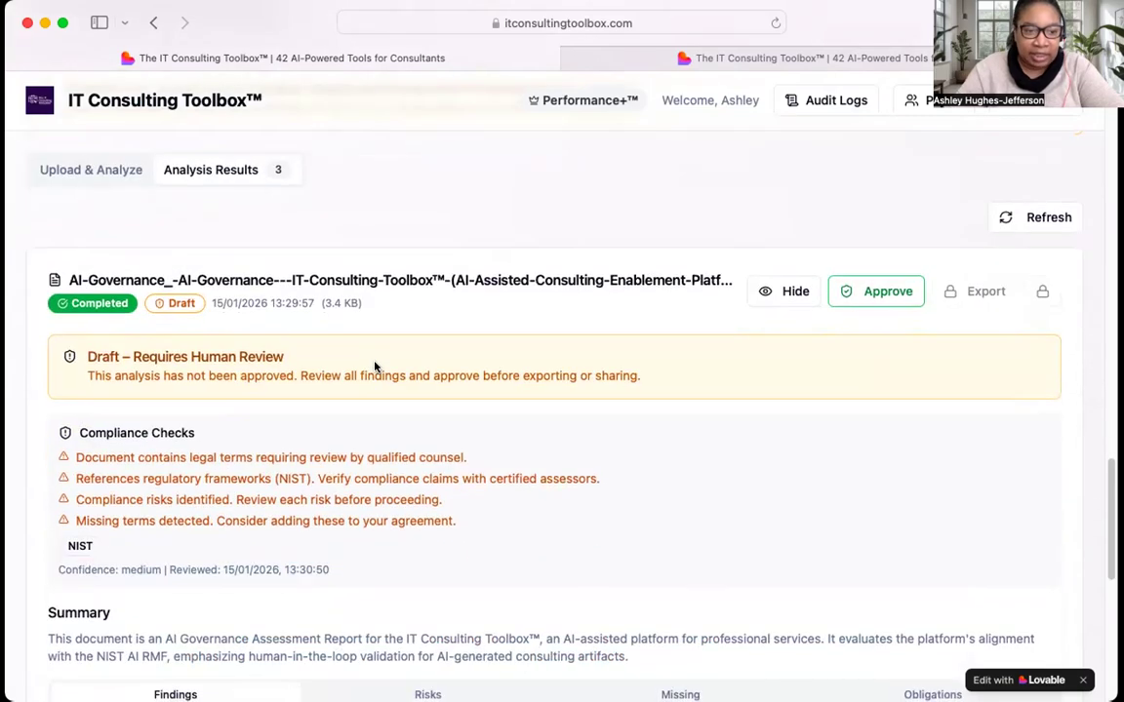
{"action": "scroll", "coordinate": [231, 366], "scroll_direction": "down", "scroll_amount": 5}
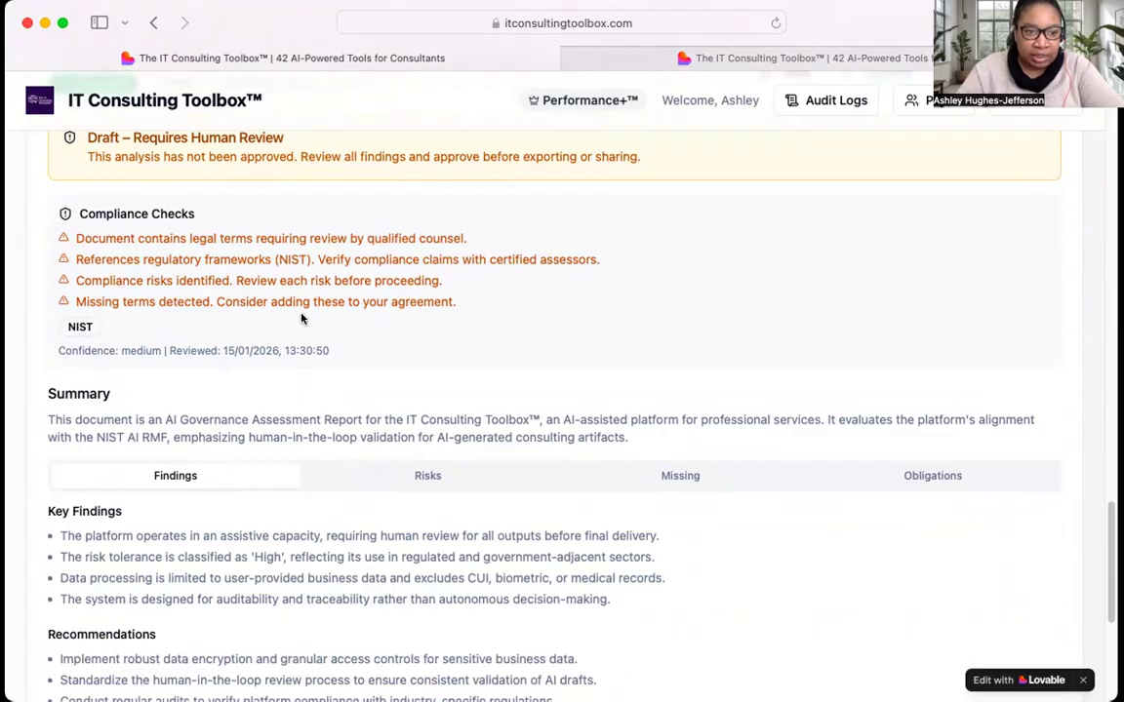
{"action": "scroll", "coordinate": [288, 339], "scroll_direction": "down", "scroll_amount": 1}
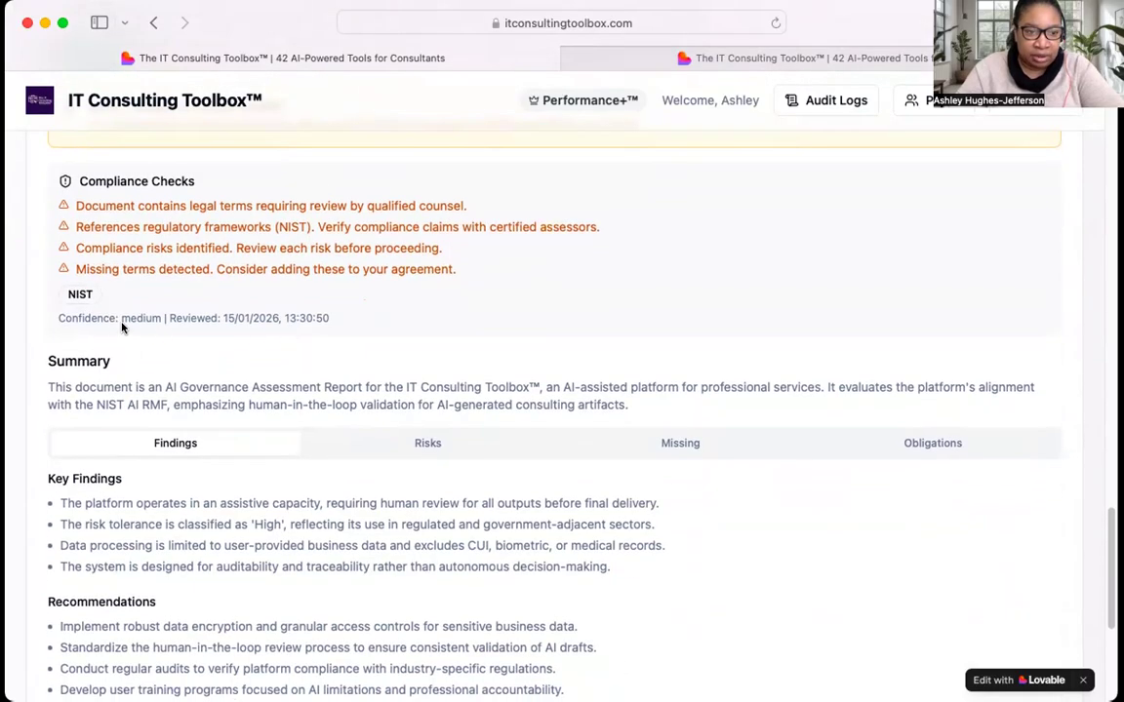
{"action": "scroll", "coordinate": [125, 390], "scroll_direction": "down", "scroll_amount": 3}
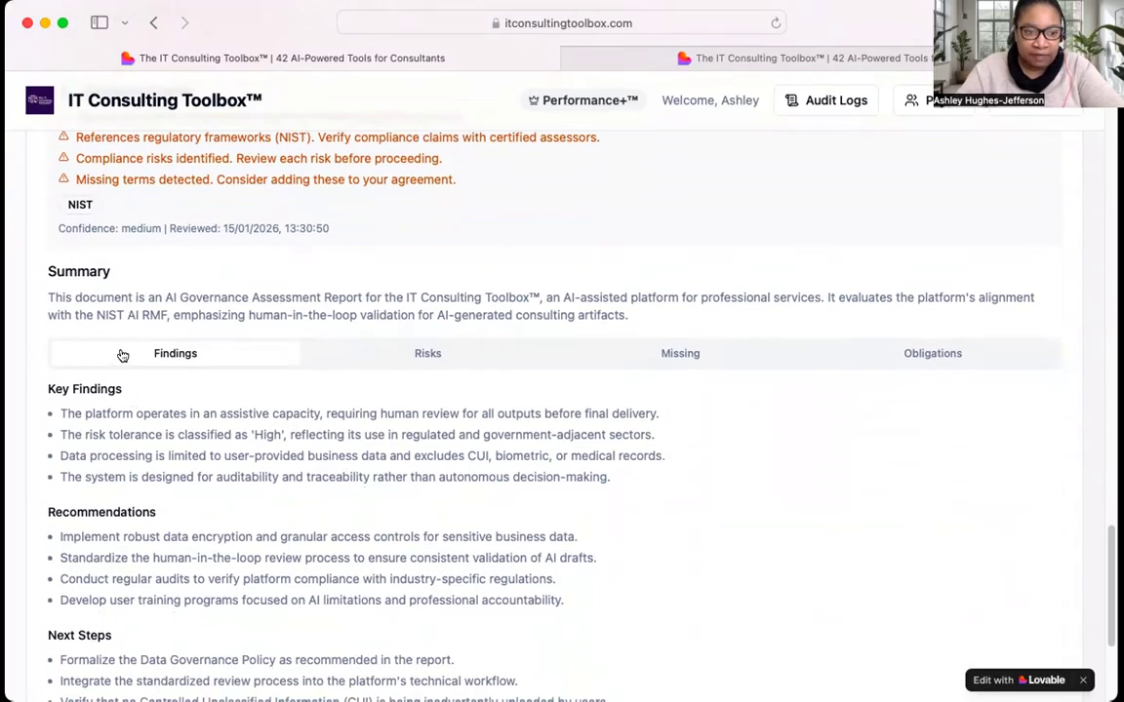
{"action": "scroll", "coordinate": [121, 354], "scroll_direction": "down", "scroll_amount": 3}
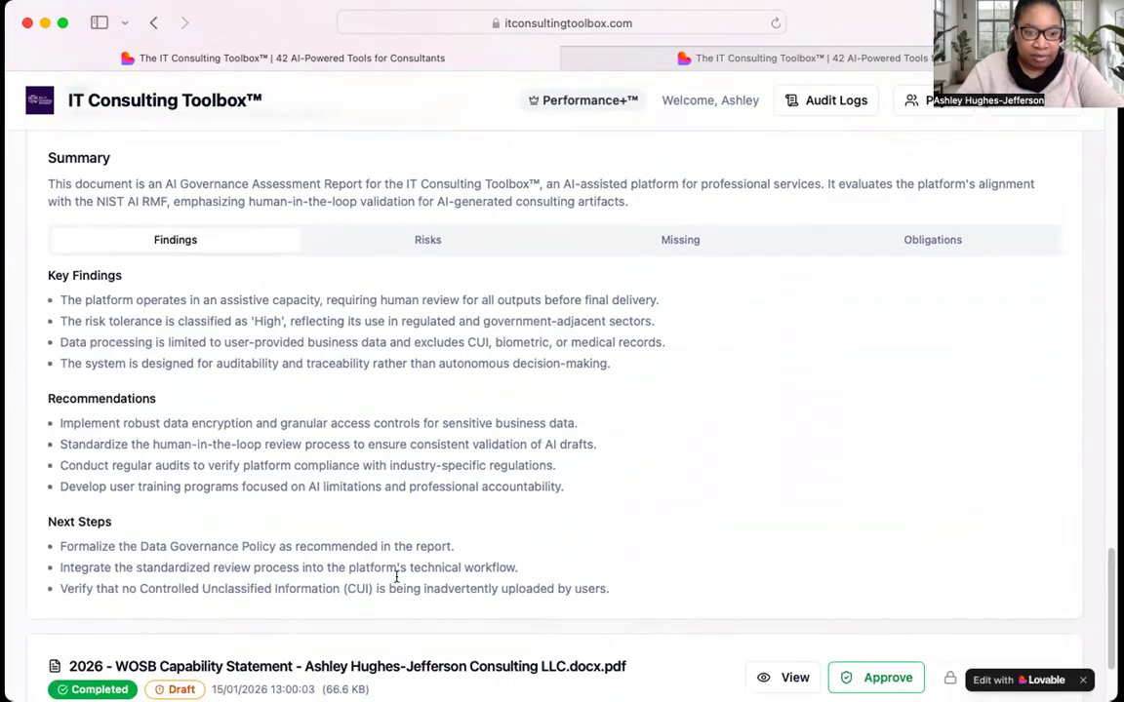
{"action": "scroll", "coordinate": [396, 577], "scroll_direction": "down", "scroll_amount": 4}
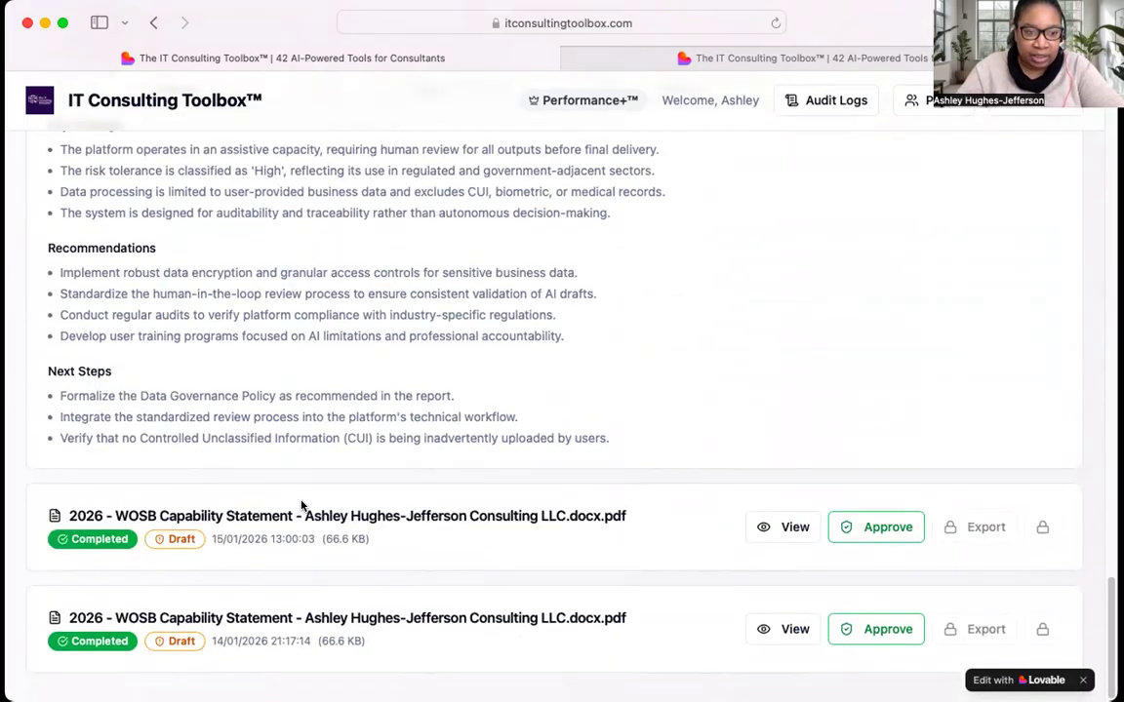
- Open the Risks section of the AI Governance analysis and read its risk items alongside the compliance checks
{"action": "scroll", "coordinate": [303, 505], "scroll_direction": "up", "scroll_amount": 3}
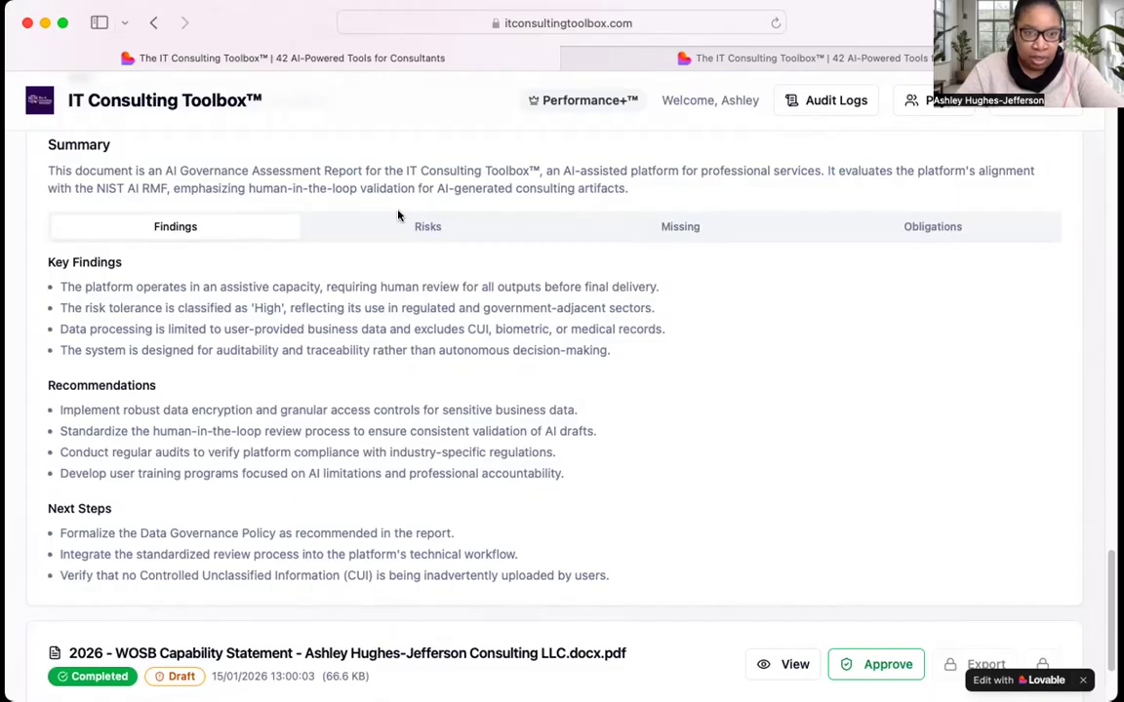
{"action": "left_click", "coordinate": [385, 231]}
{"action": "scroll", "coordinate": [227, 302], "scroll_direction": "up", "scroll_amount": 2}
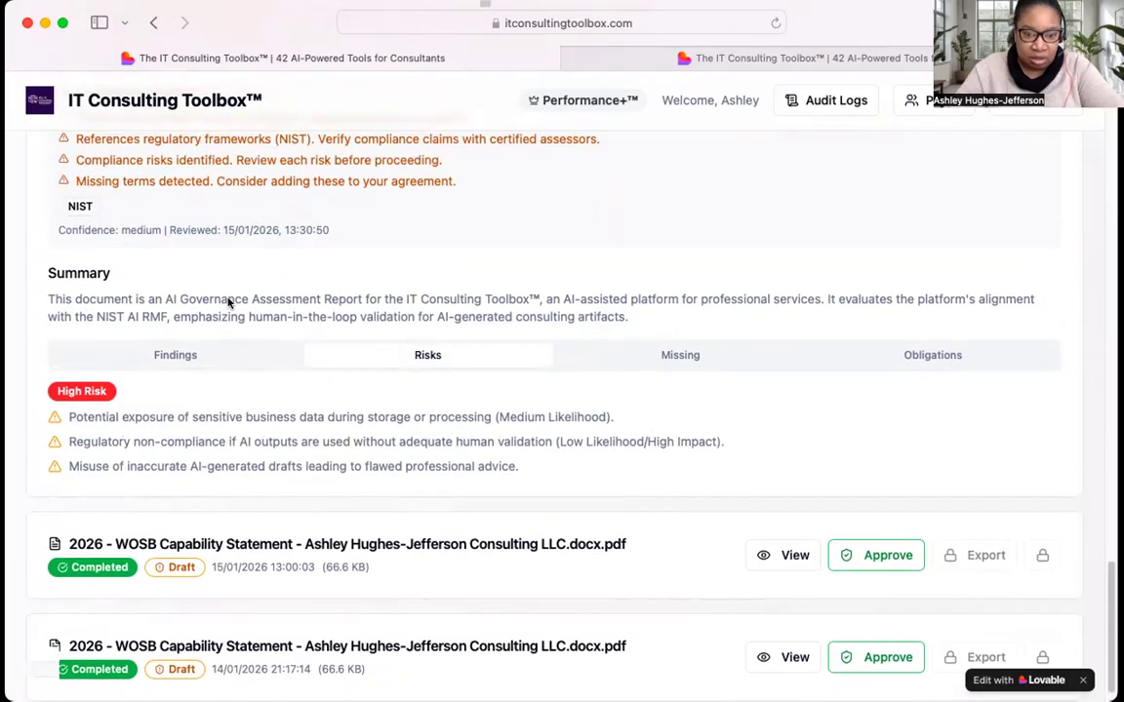
{"action": "scroll", "coordinate": [227, 296], "scroll_direction": "up", "scroll_amount": 1}
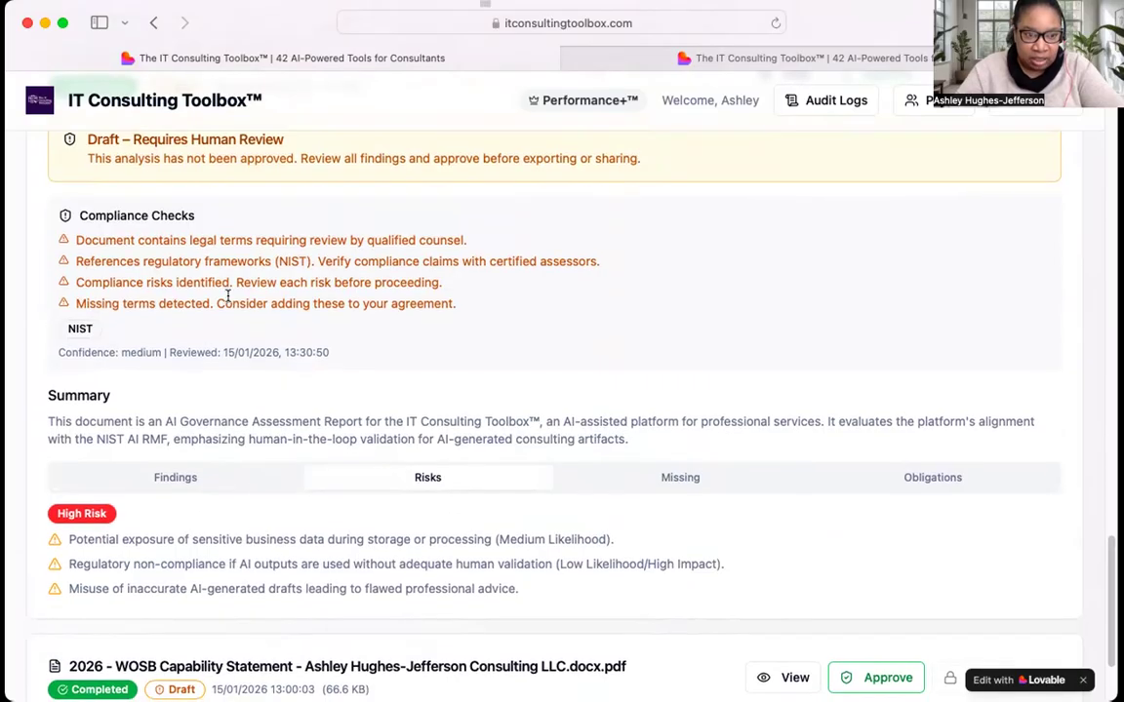
{"action": "scroll", "coordinate": [228, 298], "scroll_direction": "up", "scroll_amount": 2}
{"action": "scroll", "coordinate": [227, 301], "scroll_direction": "down", "scroll_amount": 5}
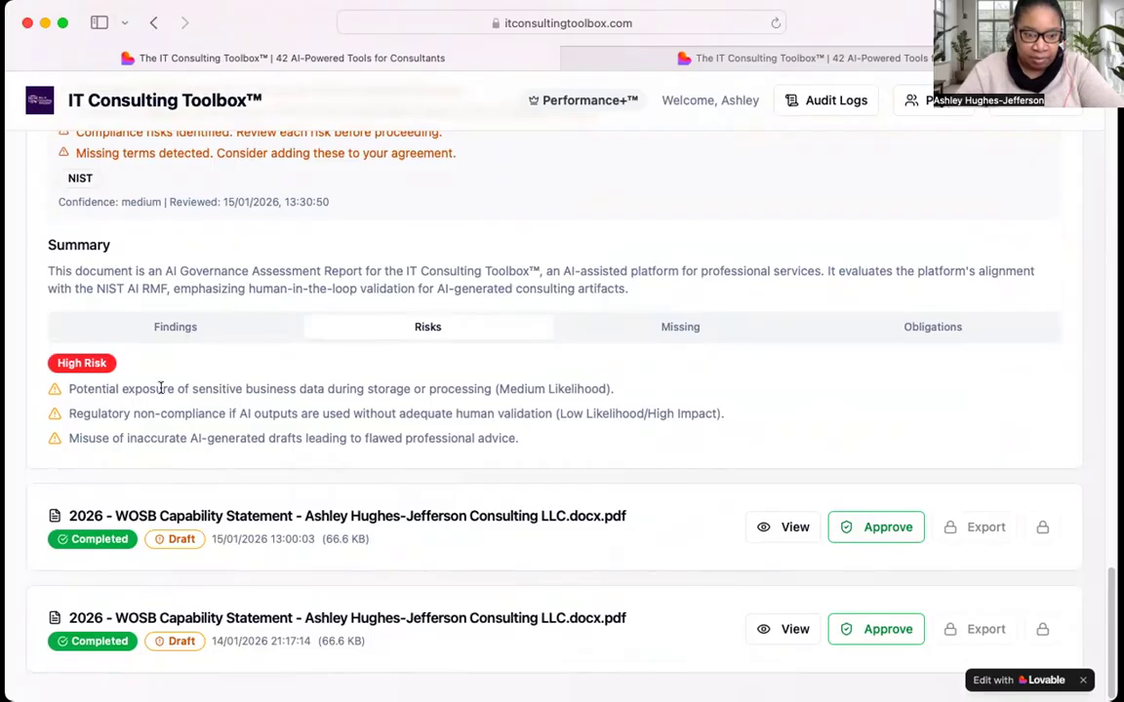
{"action": "scroll", "coordinate": [206, 284], "scroll_direction": "up", "scroll_amount": 1}
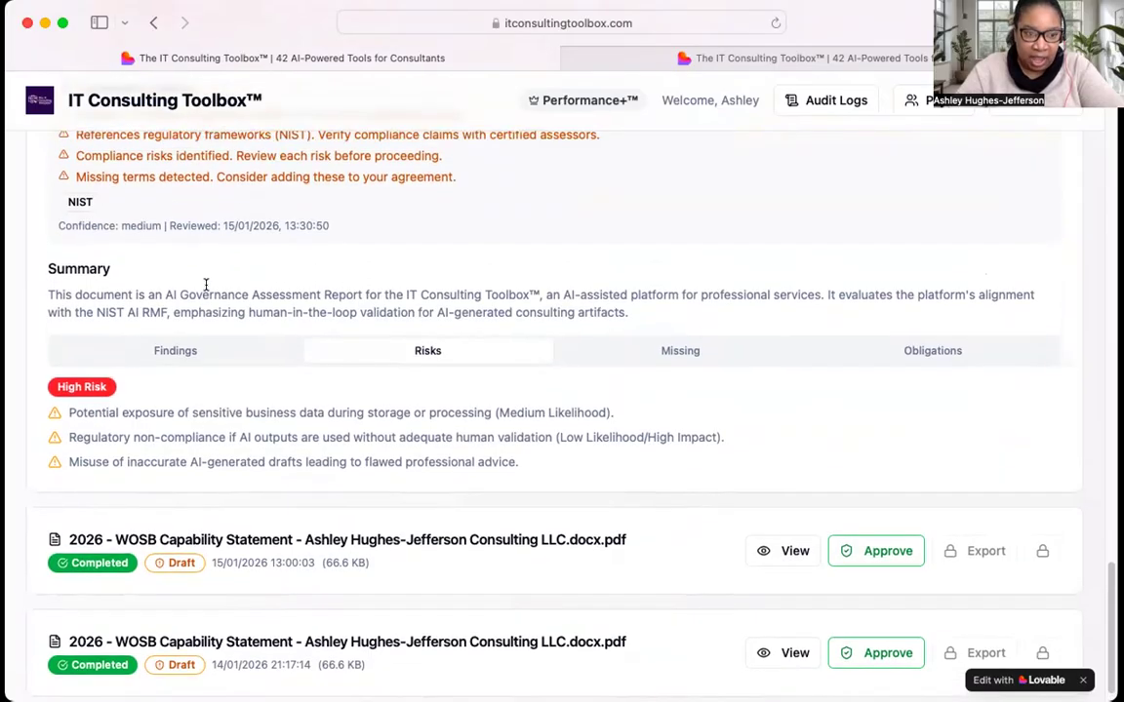
{"action": "scroll", "coordinate": [205, 283], "scroll_direction": "up", "scroll_amount": 5}
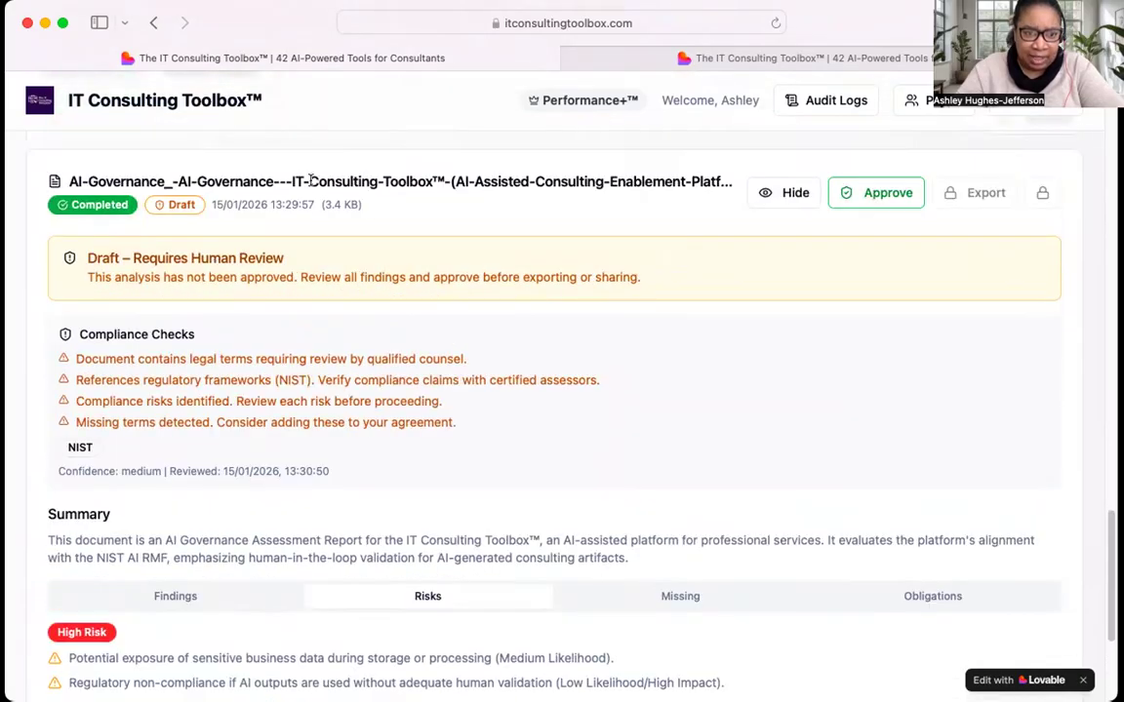
{"action": "scroll", "coordinate": [498, 421], "scroll_direction": "down", "scroll_amount": 5}
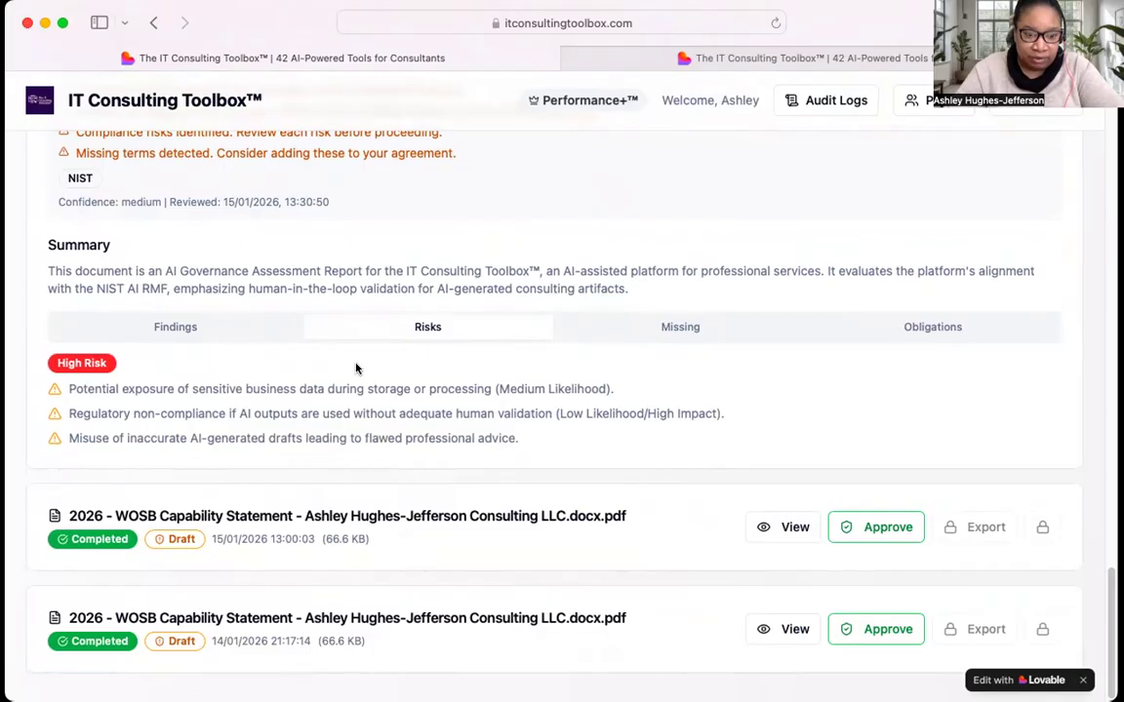
{"action": "scroll", "coordinate": [356, 369], "scroll_direction": "up", "scroll_amount": 1}
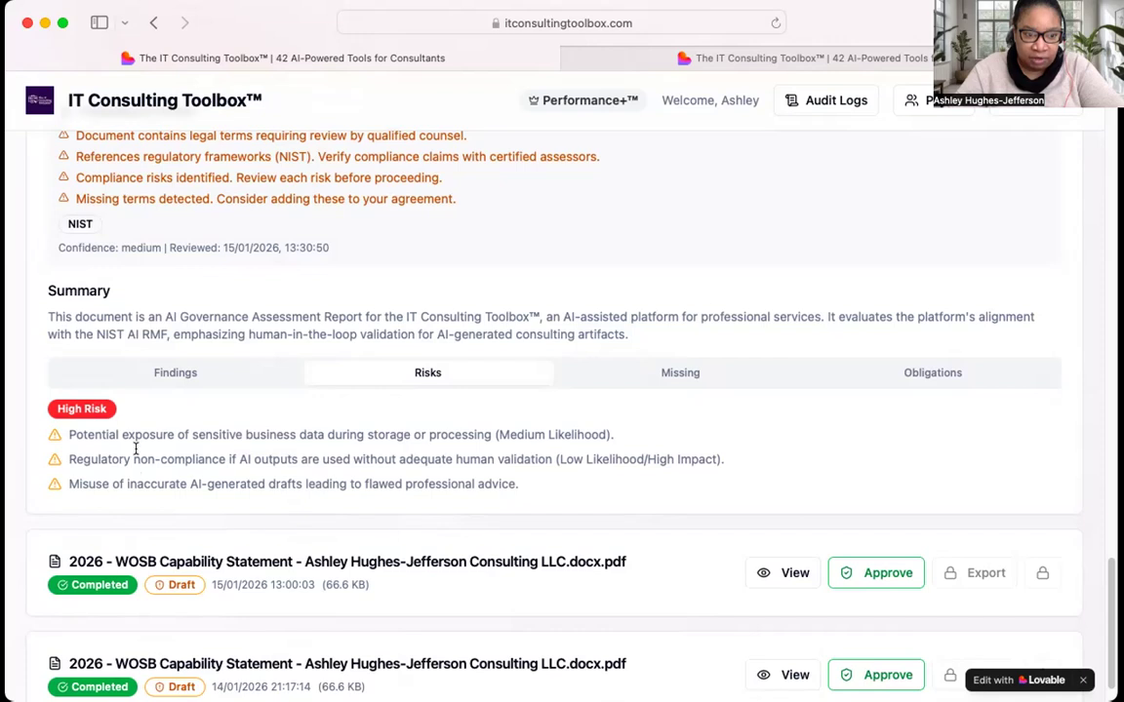
- Read the Missing and Obligations sections of the AI Governance analysis
{"action": "left_click", "coordinate": [680, 372]}
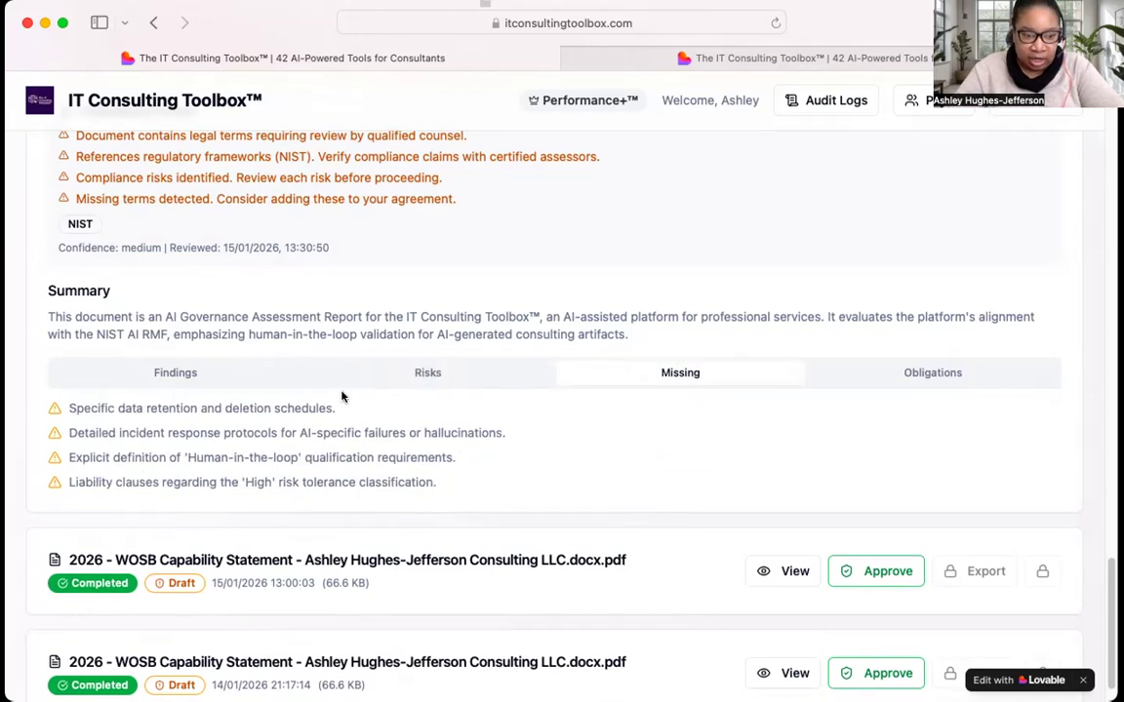
{"action": "scroll", "coordinate": [341, 396], "scroll_direction": "down", "scroll_amount": 1}
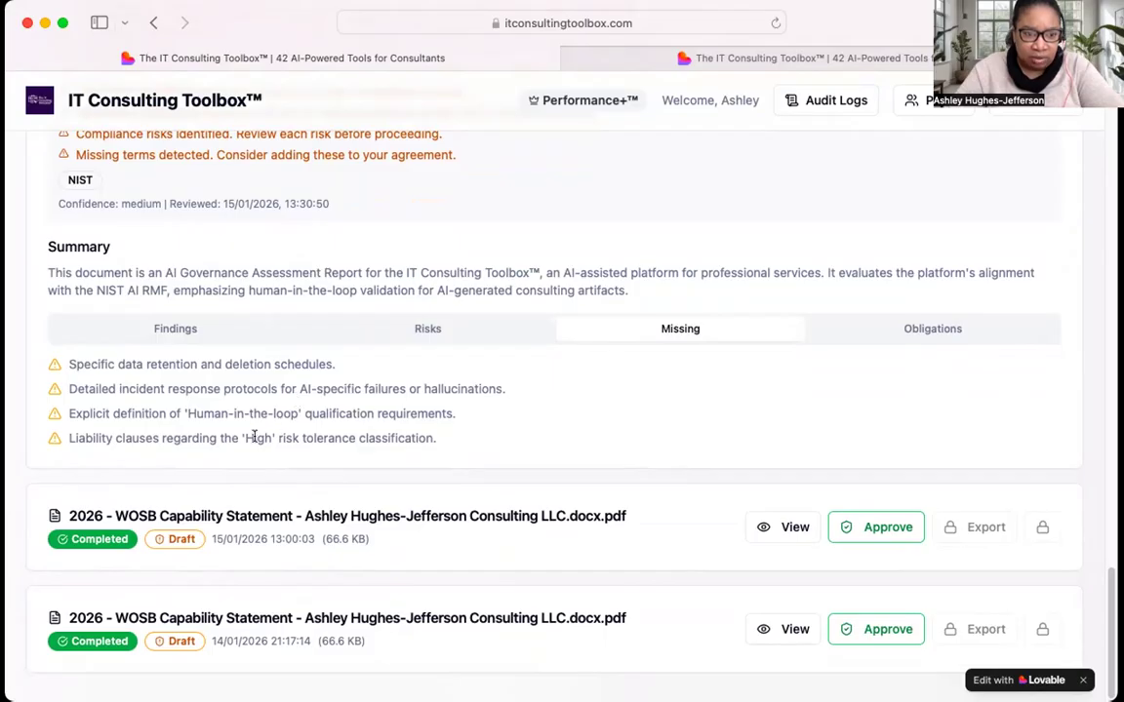
{"action": "left_click", "coordinate": [883, 329]}
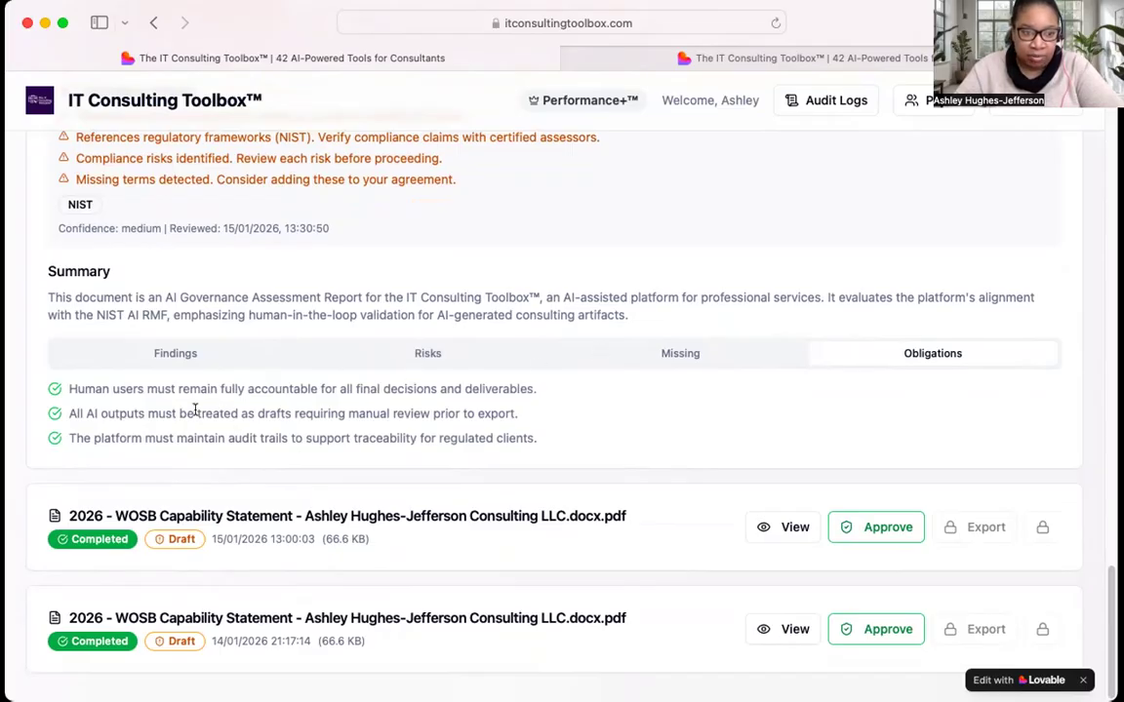
- Go back through the Missing and Risks sections and reread the Findings section with the compliance checks
{"action": "left_click", "coordinate": [642, 352]}
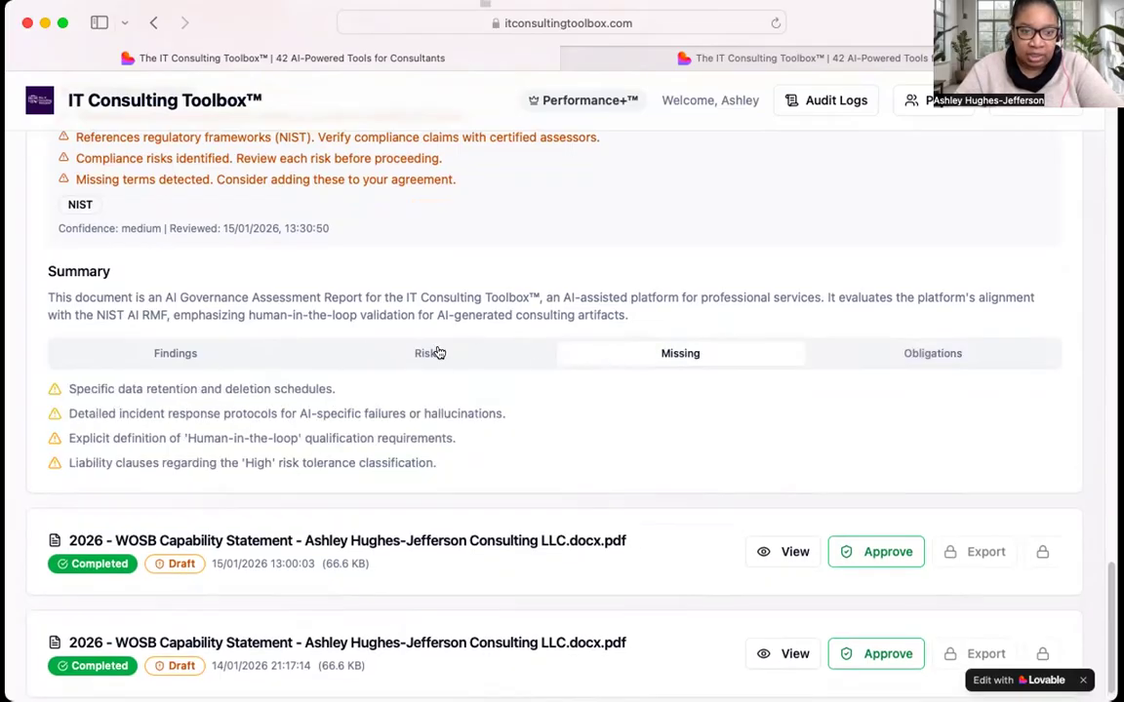
{"action": "left_click", "coordinate": [434, 354]}
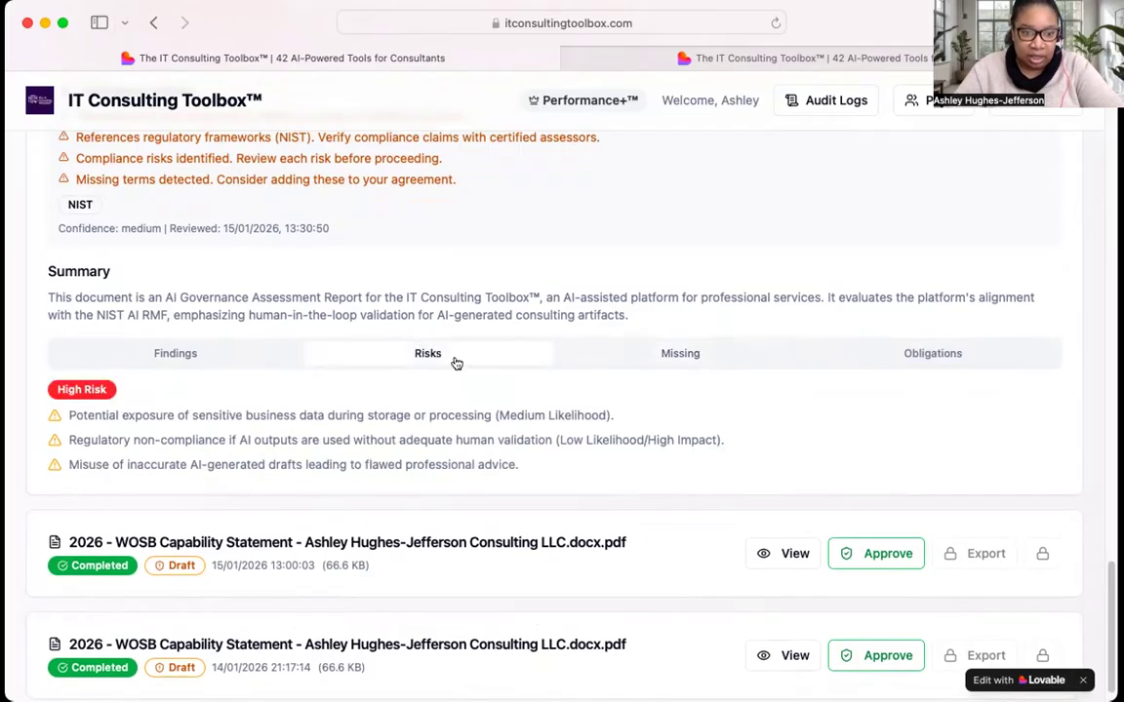
{"action": "left_click", "coordinate": [152, 352]}
{"action": "scroll", "coordinate": [251, 492], "scroll_direction": "down", "scroll_amount": 3}
{"action": "scroll", "coordinate": [250, 491], "scroll_direction": "up", "scroll_amount": 6}
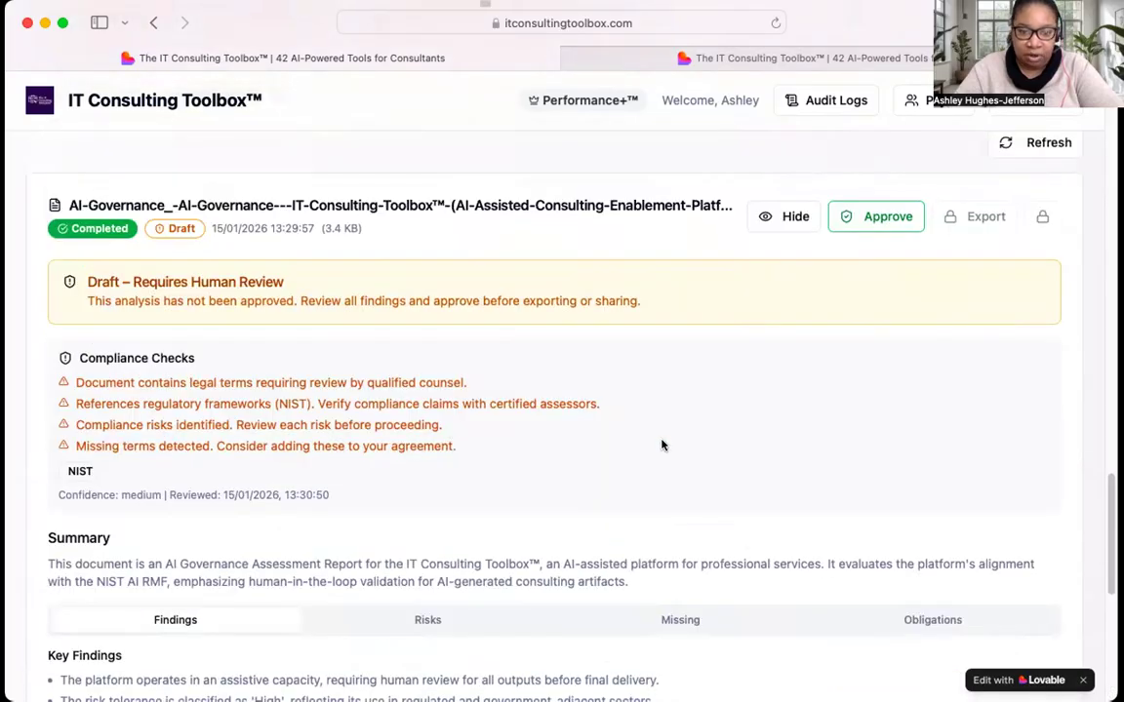
{"action": "scroll", "coordinate": [662, 445], "scroll_direction": "down", "scroll_amount": 5}
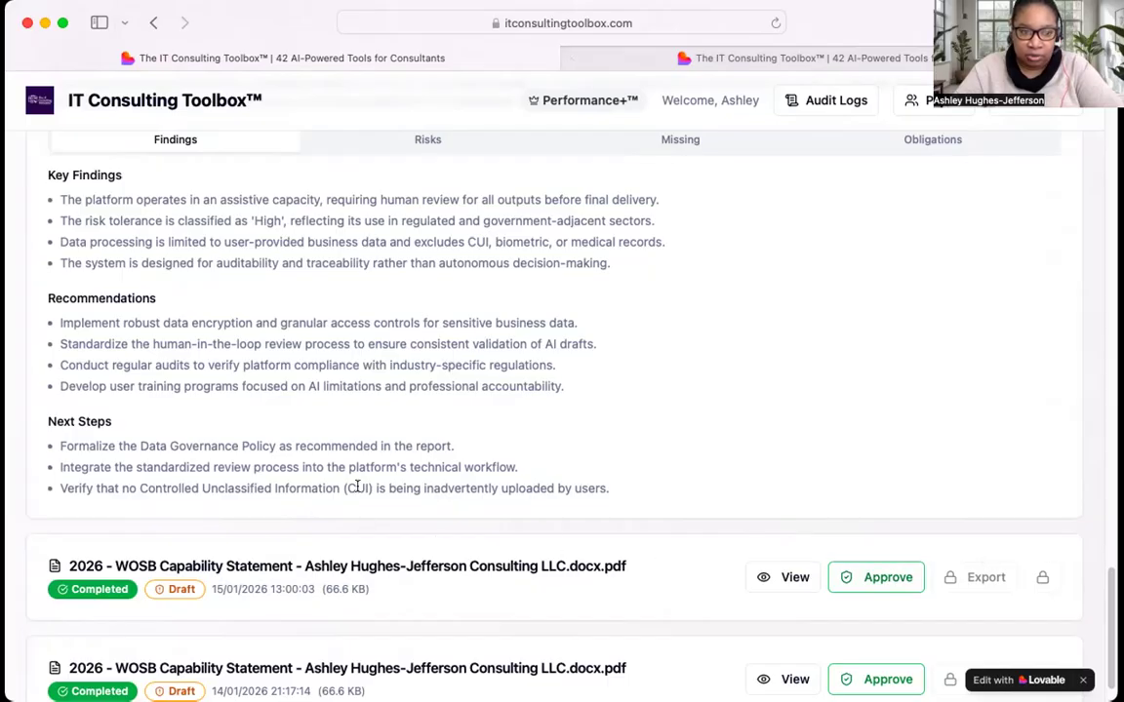
{"action": "scroll", "coordinate": [357, 486], "scroll_direction": "up", "scroll_amount": 5}
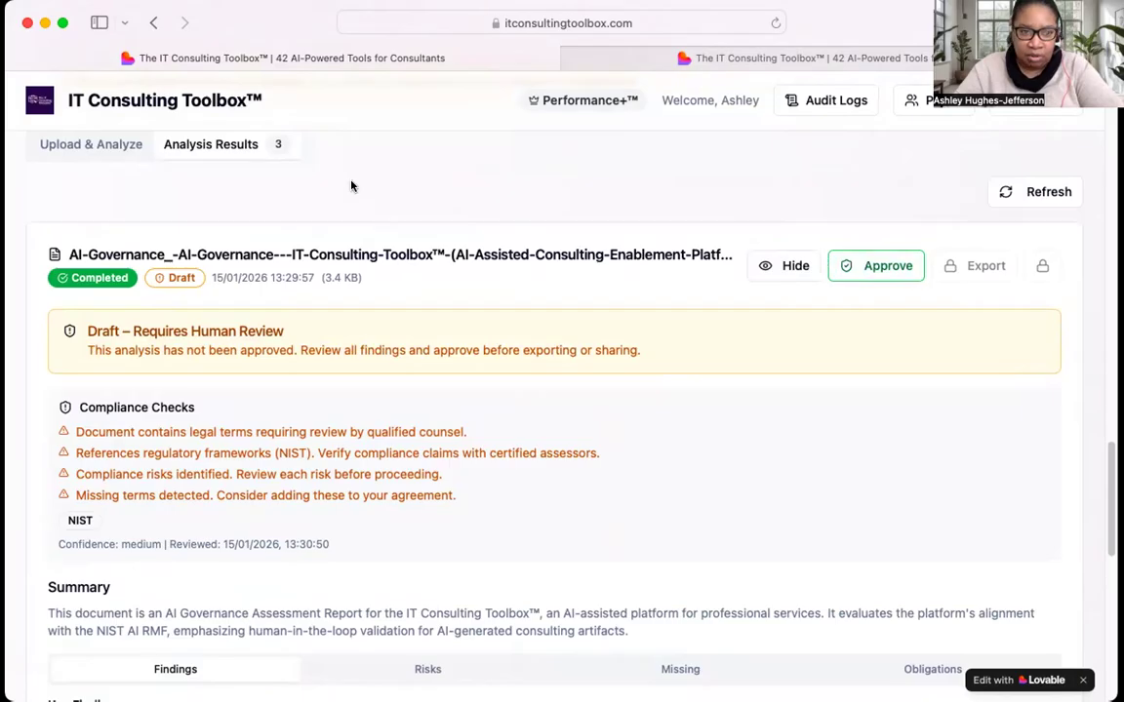
- Revisit the Document Analysis Engine's upload form and look over the Saved Documents list above it
{"action": "left_click", "coordinate": [104, 145]}
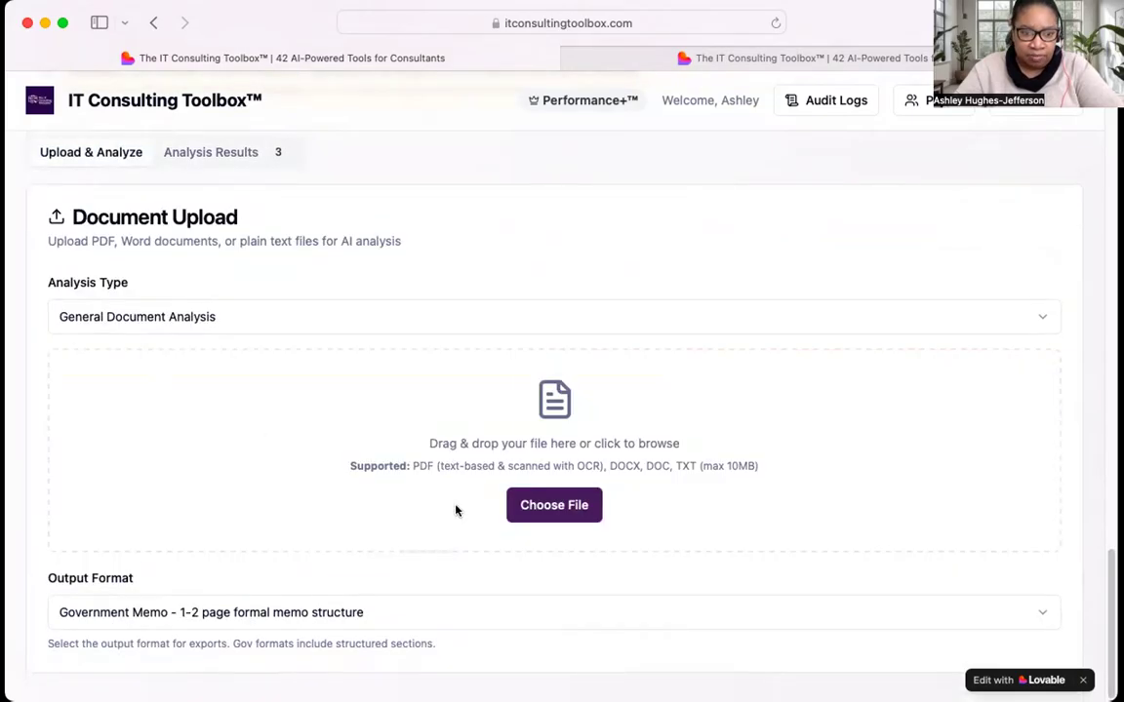
{"action": "scroll", "coordinate": [450, 519], "scroll_direction": "up", "scroll_amount": 4}
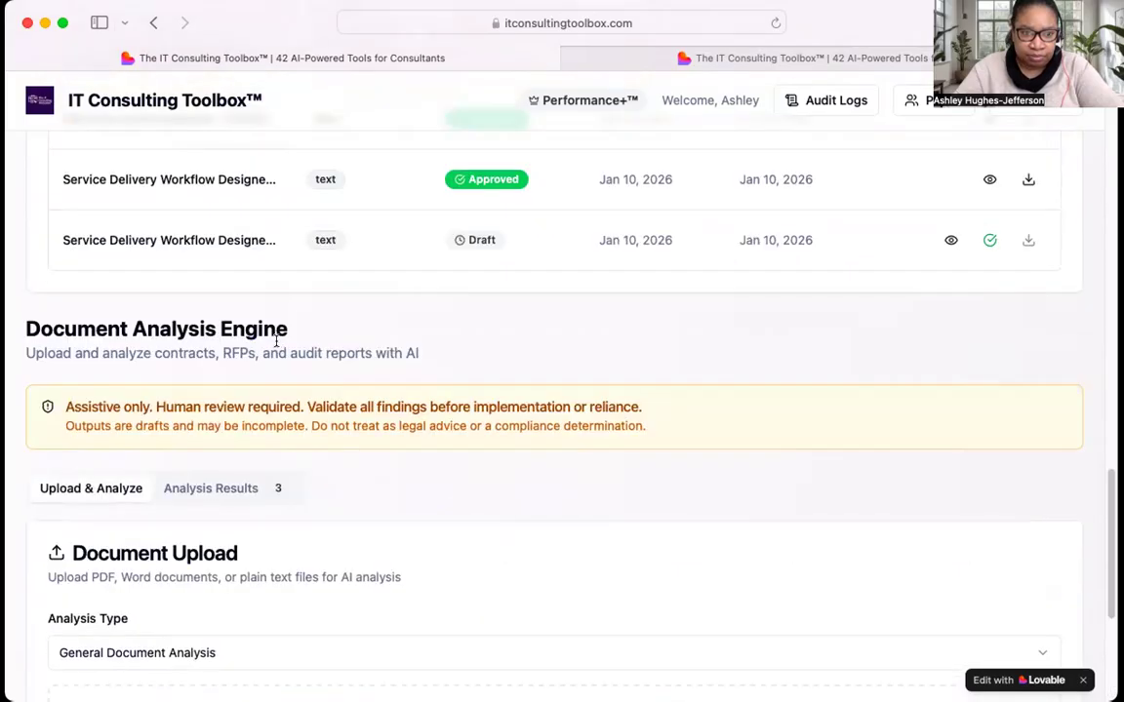
{"action": "scroll", "coordinate": [278, 336], "scroll_direction": "up", "scroll_amount": 6}
{"action": "scroll", "coordinate": [278, 341], "scroll_direction": "up", "scroll_amount": 6}
{"action": "scroll", "coordinate": [620, 430], "scroll_direction": "down", "scroll_amount": 2}
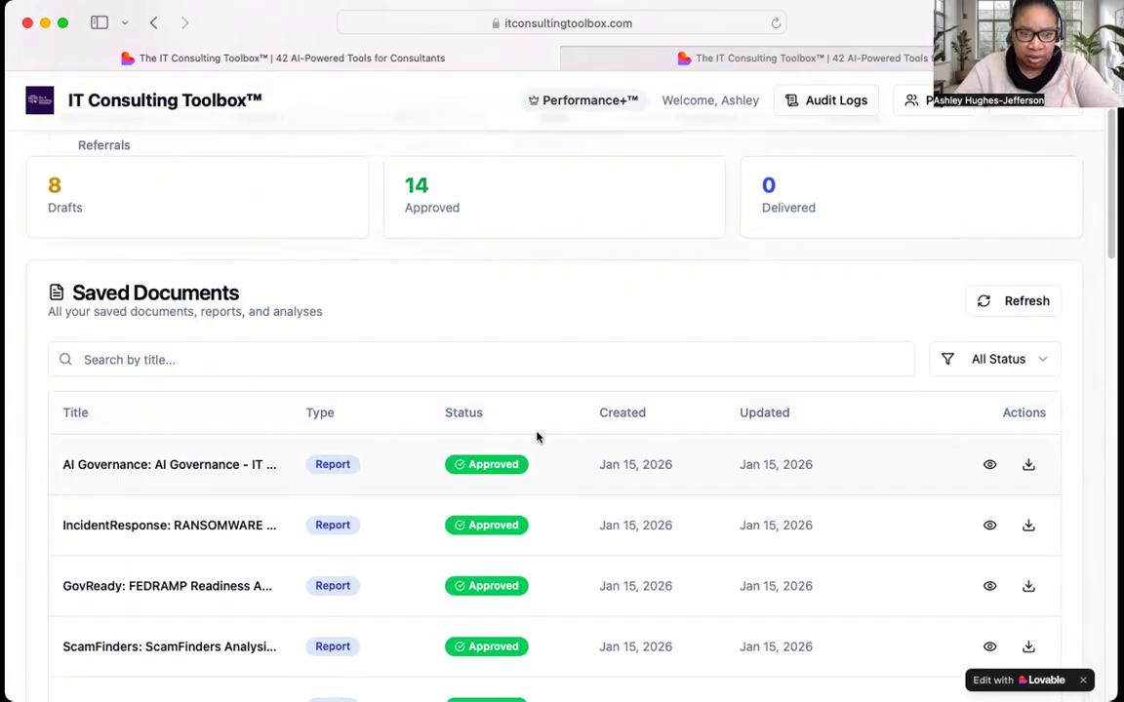
{"action": "scroll", "coordinate": [537, 437], "scroll_direction": "down", "scroll_amount": 10}
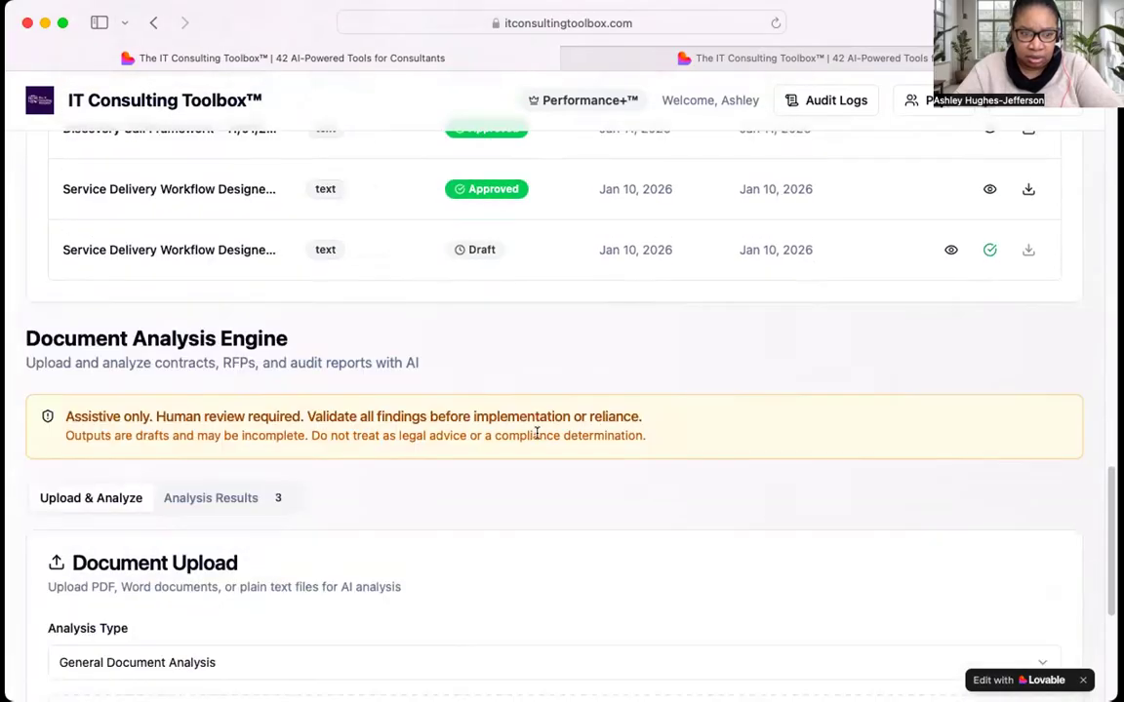
- Reopen the analysis results and check the AI Governance report's approval option, draft notice and key findings
{"action": "left_click", "coordinate": [243, 498]}
{"action": "scroll", "coordinate": [466, 534], "scroll_direction": "down", "scroll_amount": 3}
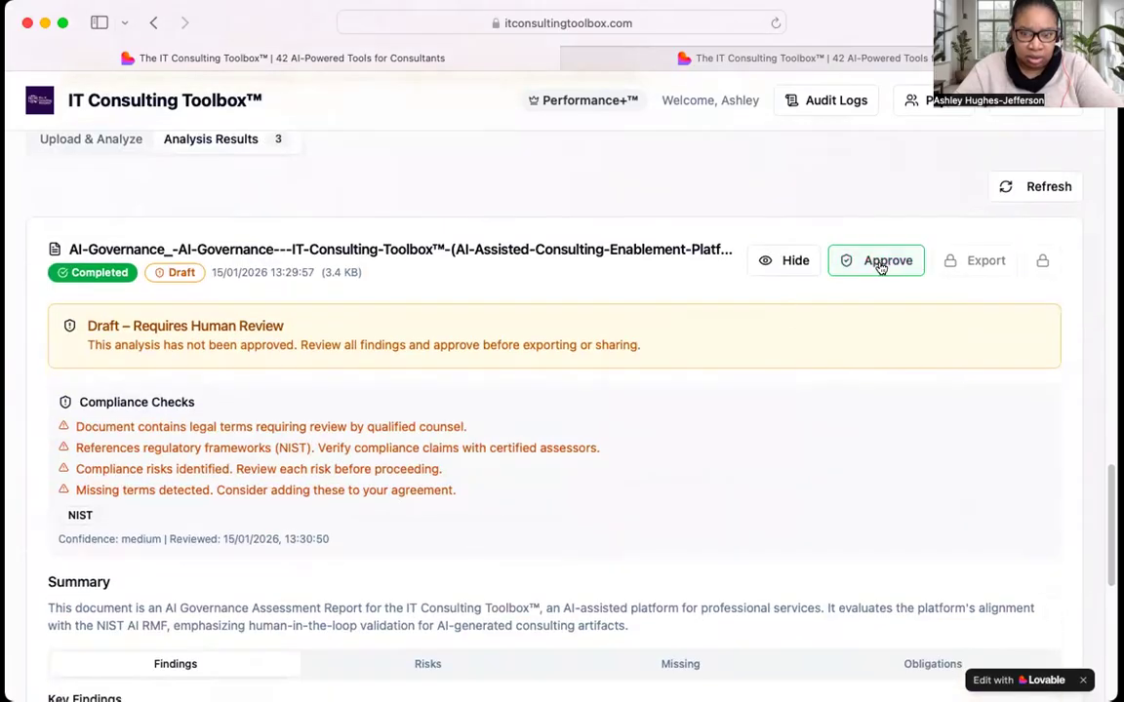
{"action": "scroll", "coordinate": [707, 371], "scroll_direction": "down", "scroll_amount": 6}
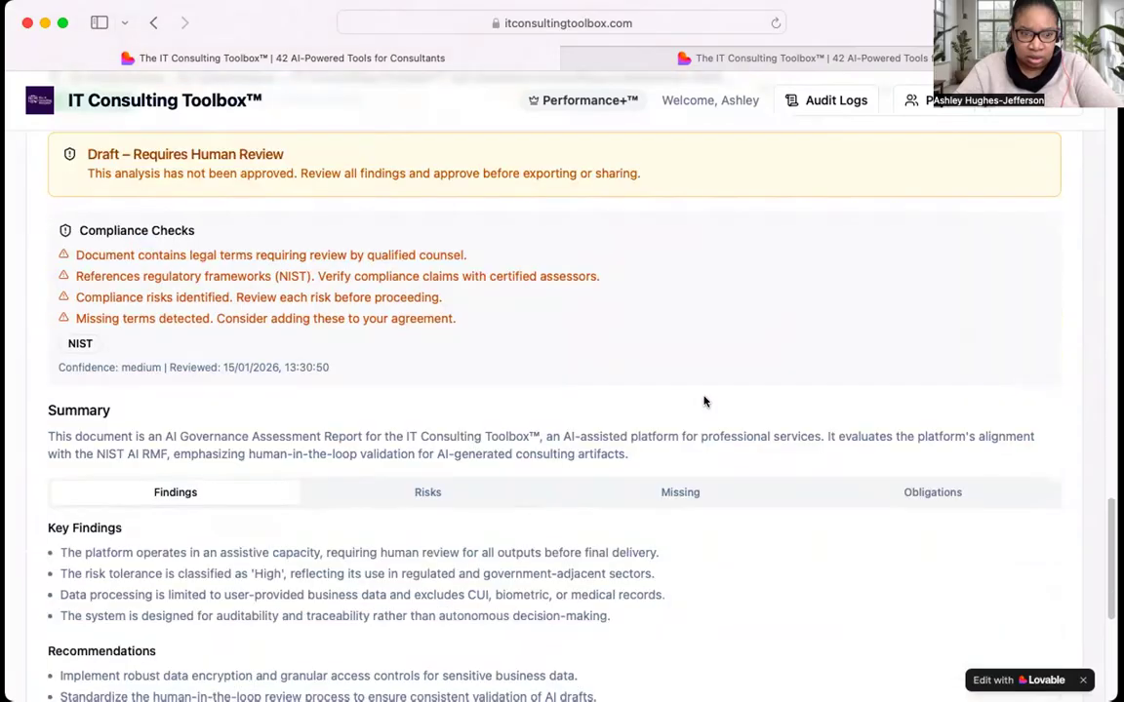
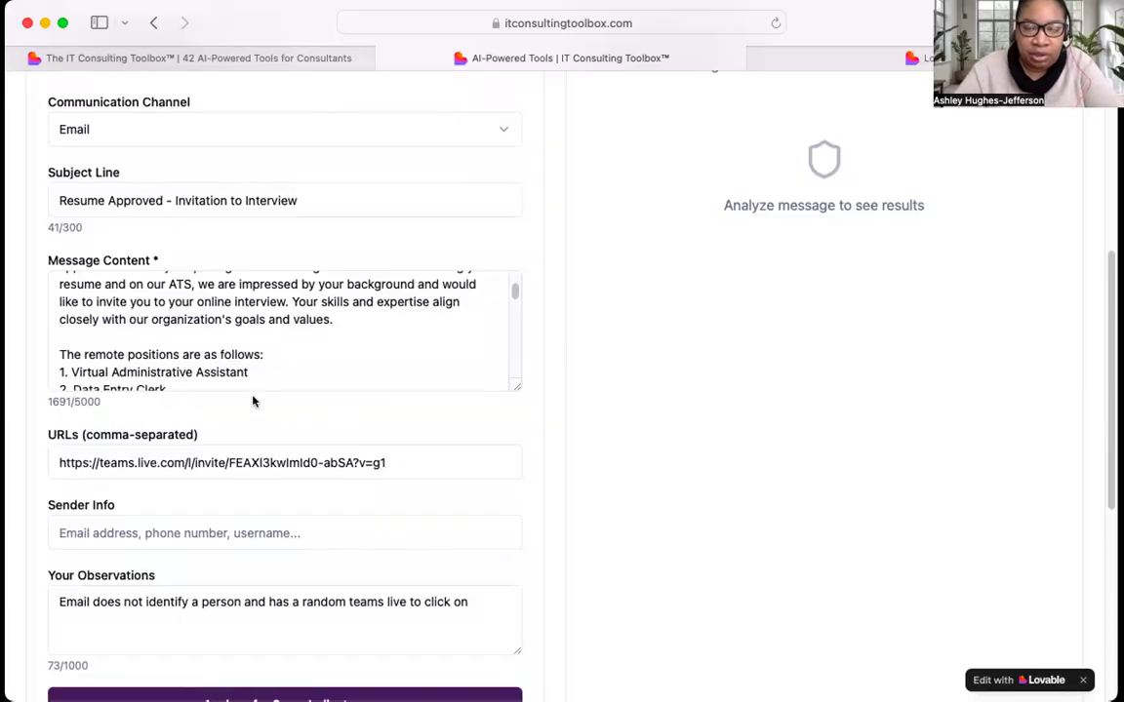
- Review the ScamFinders message details for the "Resume Approved - Invitation to Interview" email and the previous-draft offer
{"action": "scroll", "coordinate": [251, 398], "scroll_direction": "up", "scroll_amount": 5}
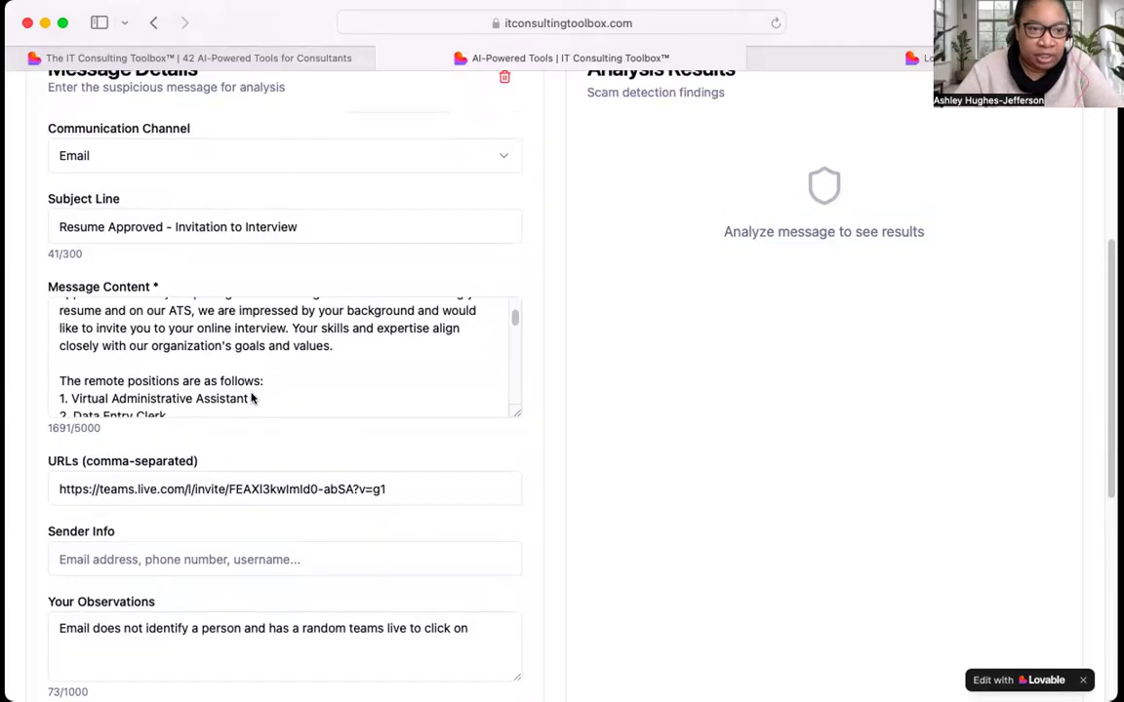
{"action": "scroll", "coordinate": [251, 398], "scroll_direction": "up", "scroll_amount": 3}
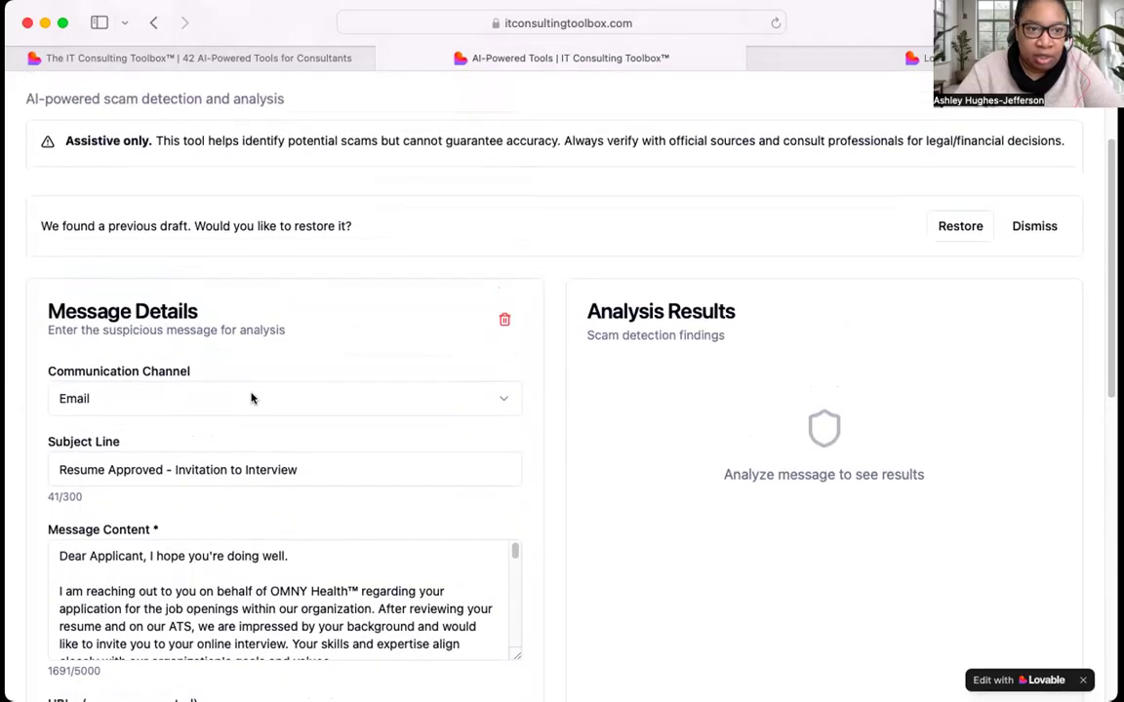
{"action": "scroll", "coordinate": [251, 398], "scroll_direction": "down", "scroll_amount": 2}
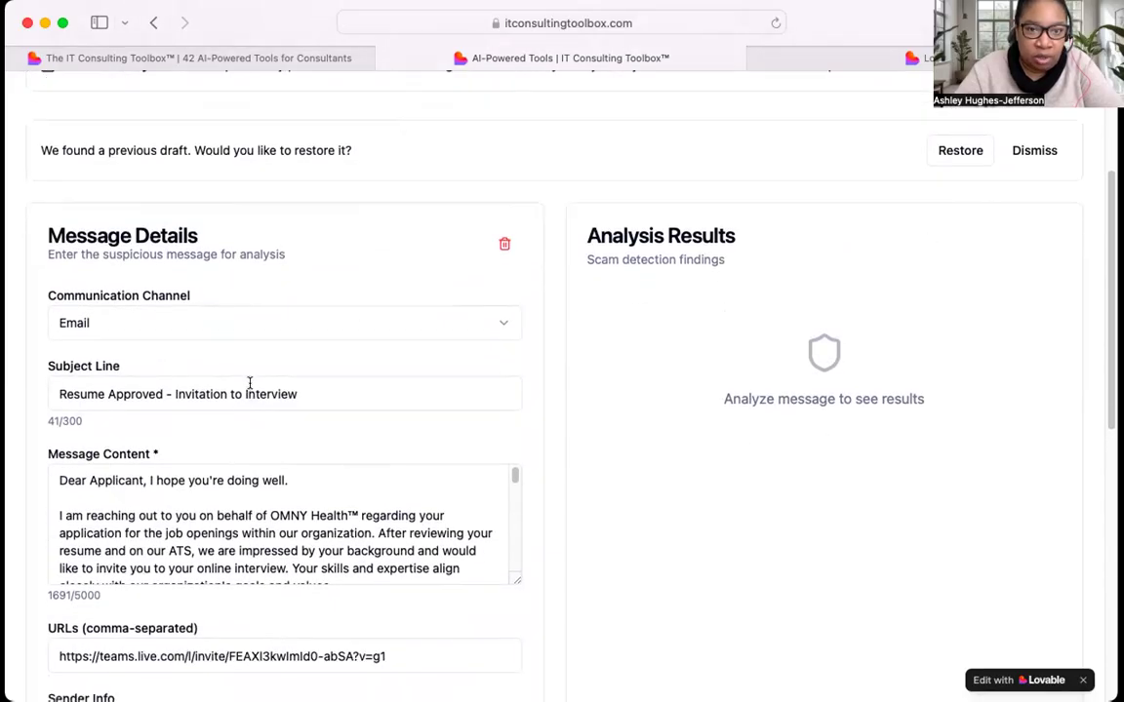
{"action": "scroll", "coordinate": [780, 185], "scroll_direction": "up", "scroll_amount": 5}
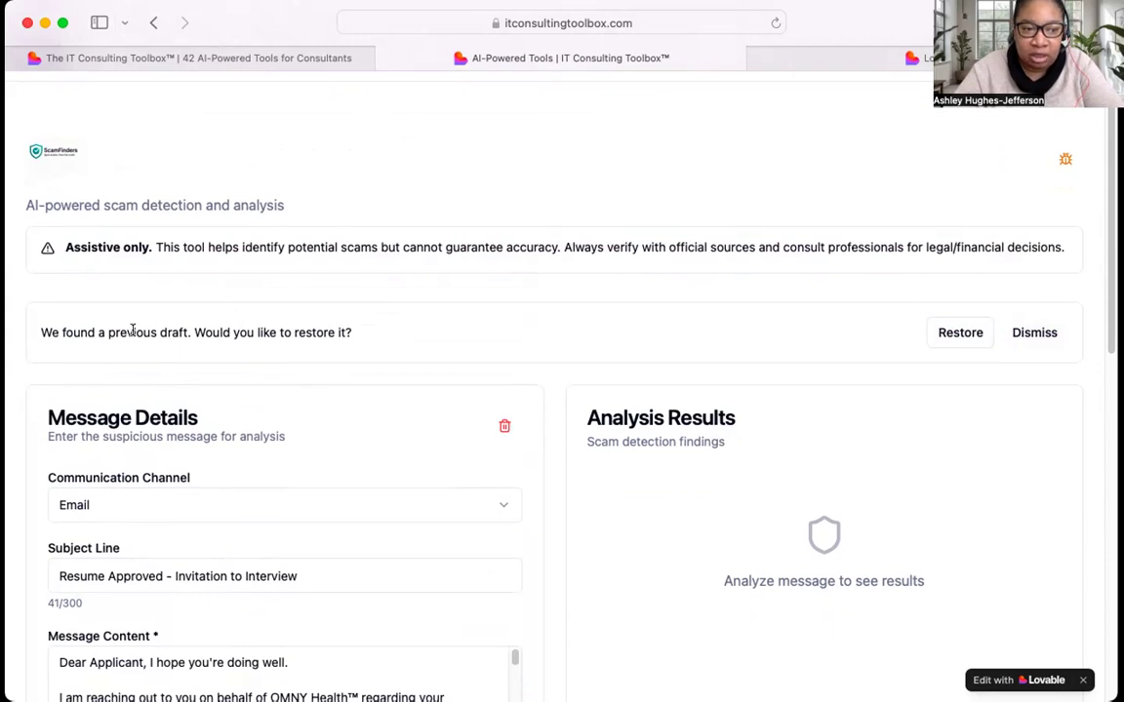
- Dismiss the offer to restore a previous draft and analyze the interview-invitation email for scam indicators
{"action": "left_click", "coordinate": [1033, 331]}
{"action": "scroll", "coordinate": [451, 323], "scroll_direction": "down", "scroll_amount": 3}
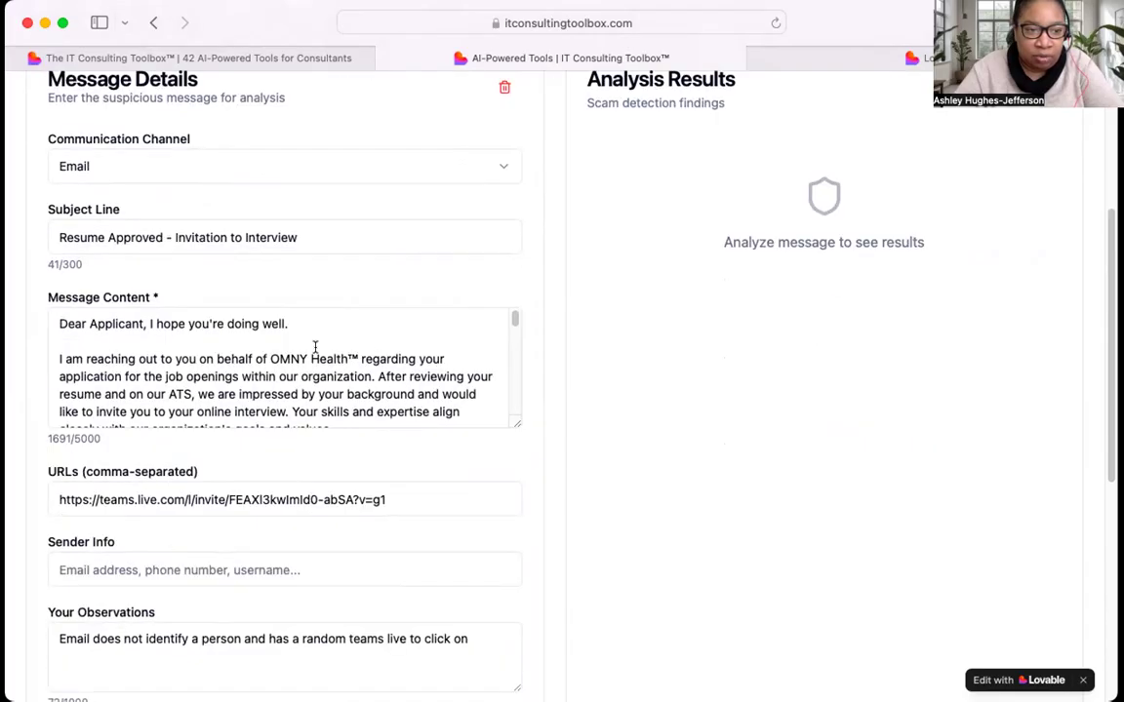
{"action": "scroll", "coordinate": [313, 346], "scroll_direction": "down", "scroll_amount": 10}
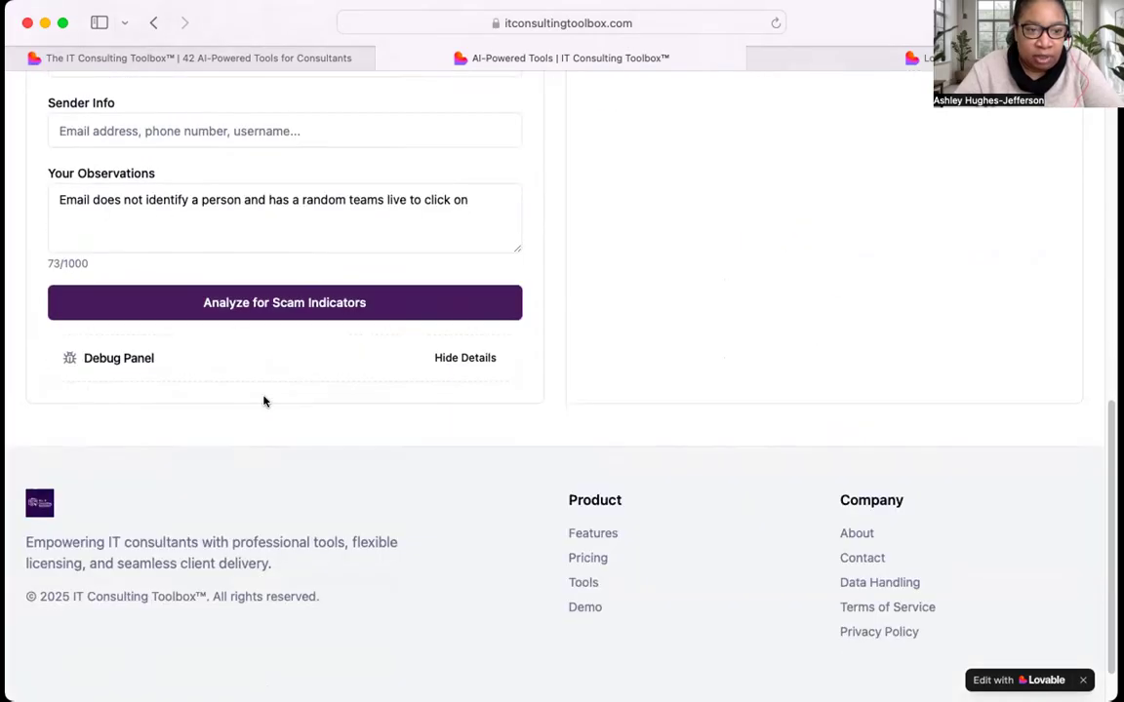
{"action": "left_click", "coordinate": [229, 308]}
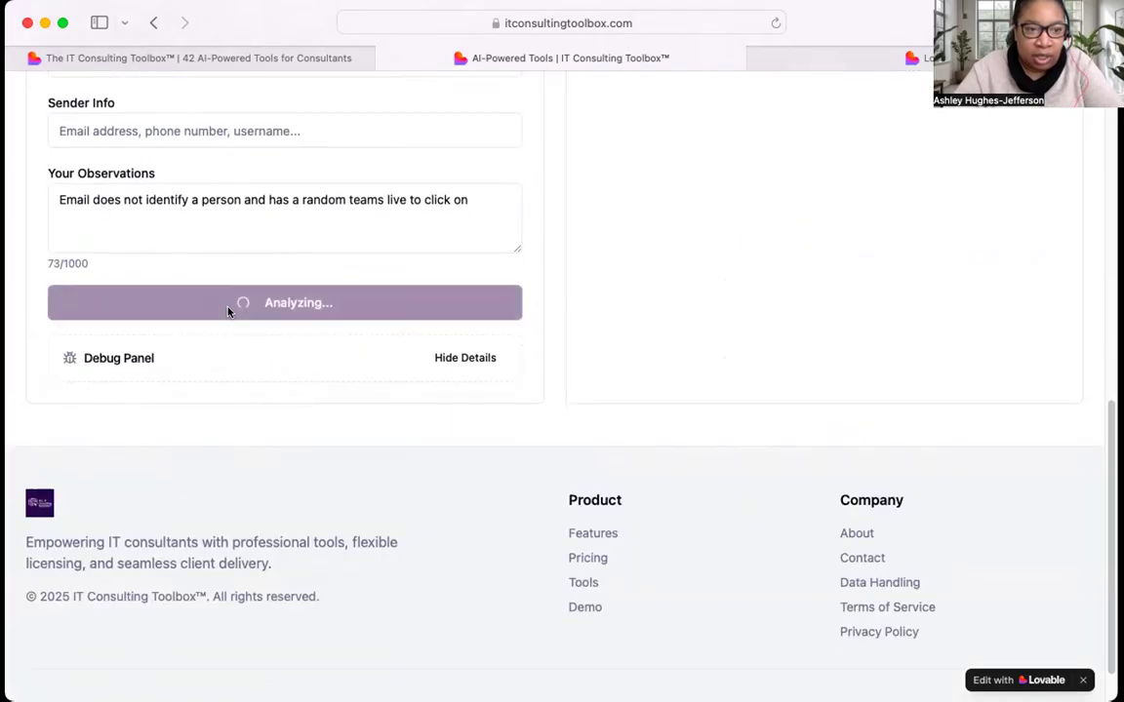
- Switch the browser window to full screen and check the message fields and analysis results area of the scam detection page
{"action": "left_click", "coordinate": [66, 26]}
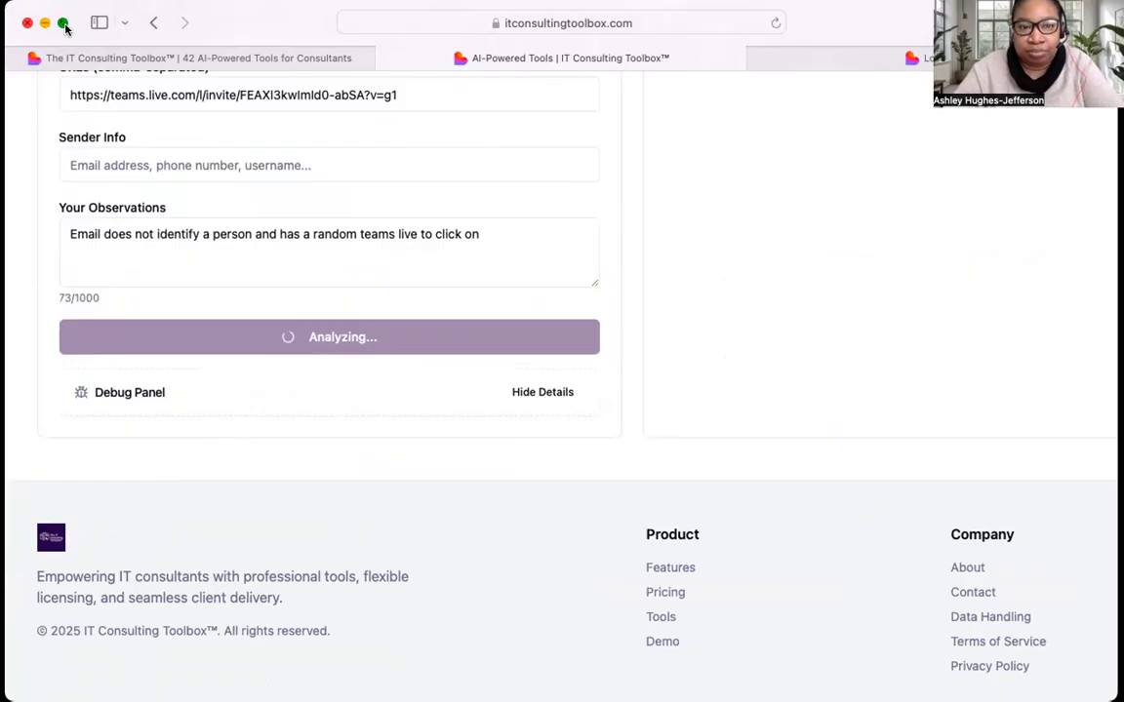
{"action": "scroll", "coordinate": [390, 402], "scroll_direction": "down", "scroll_amount": 3}
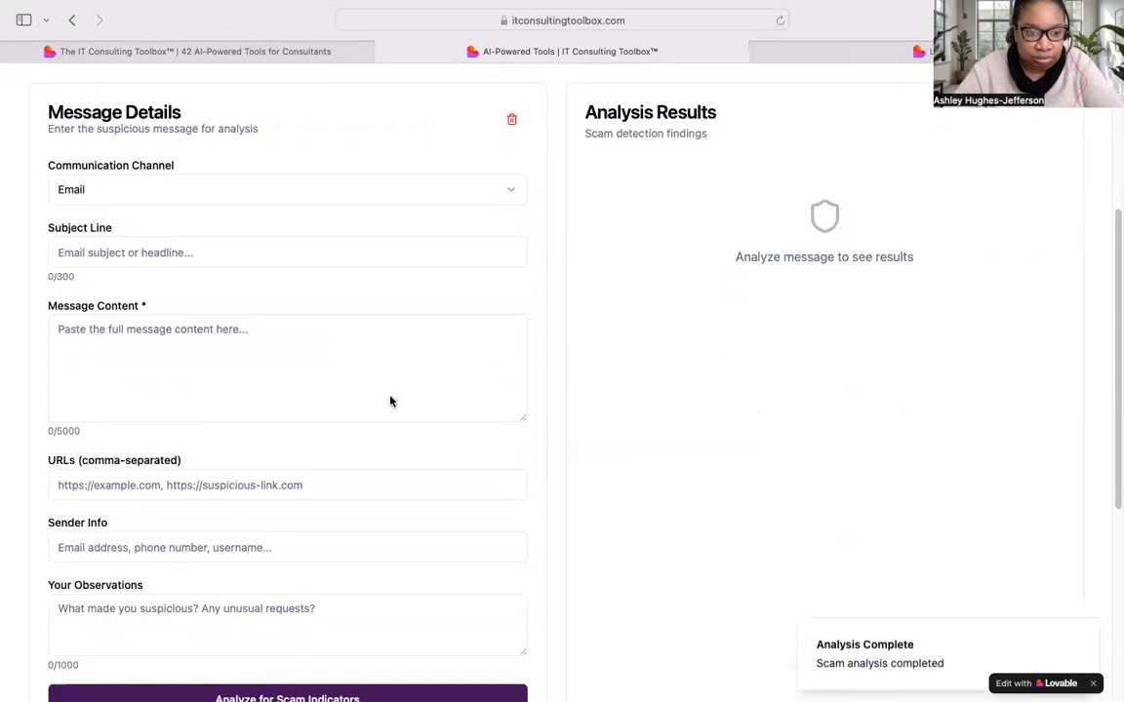
{"action": "scroll", "coordinate": [390, 402], "scroll_direction": "down", "scroll_amount": 3}
{"action": "scroll", "coordinate": [381, 407], "scroll_direction": "up", "scroll_amount": 5}
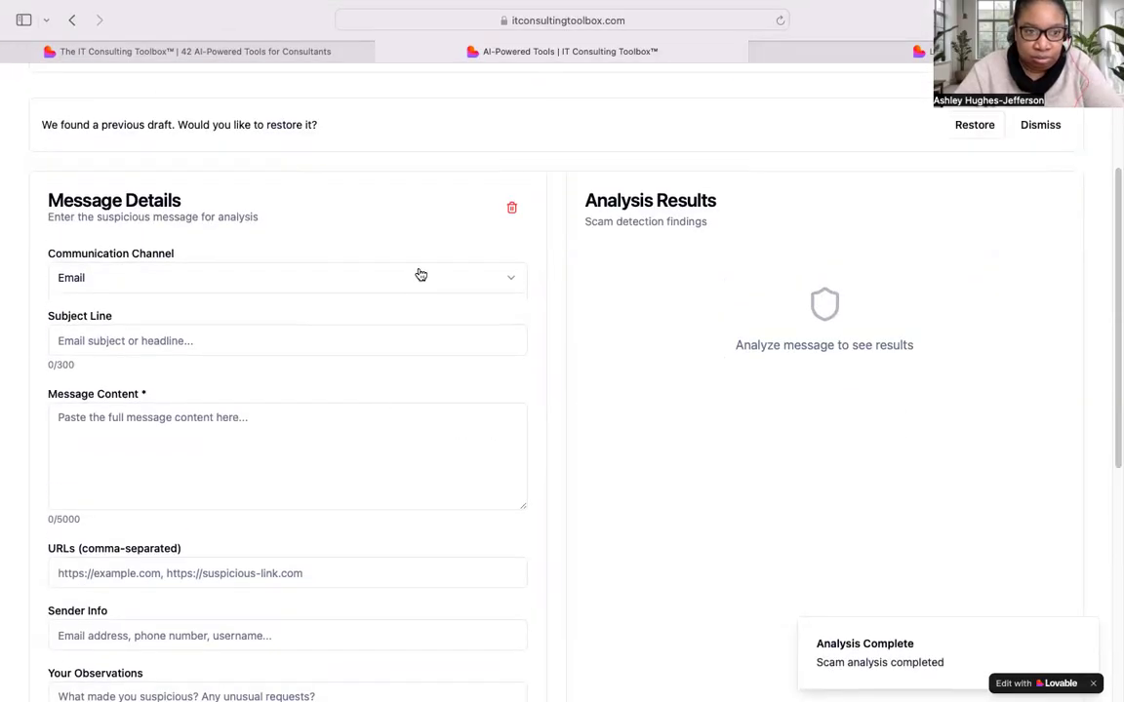
{"action": "left_click", "coordinate": [132, 341]}
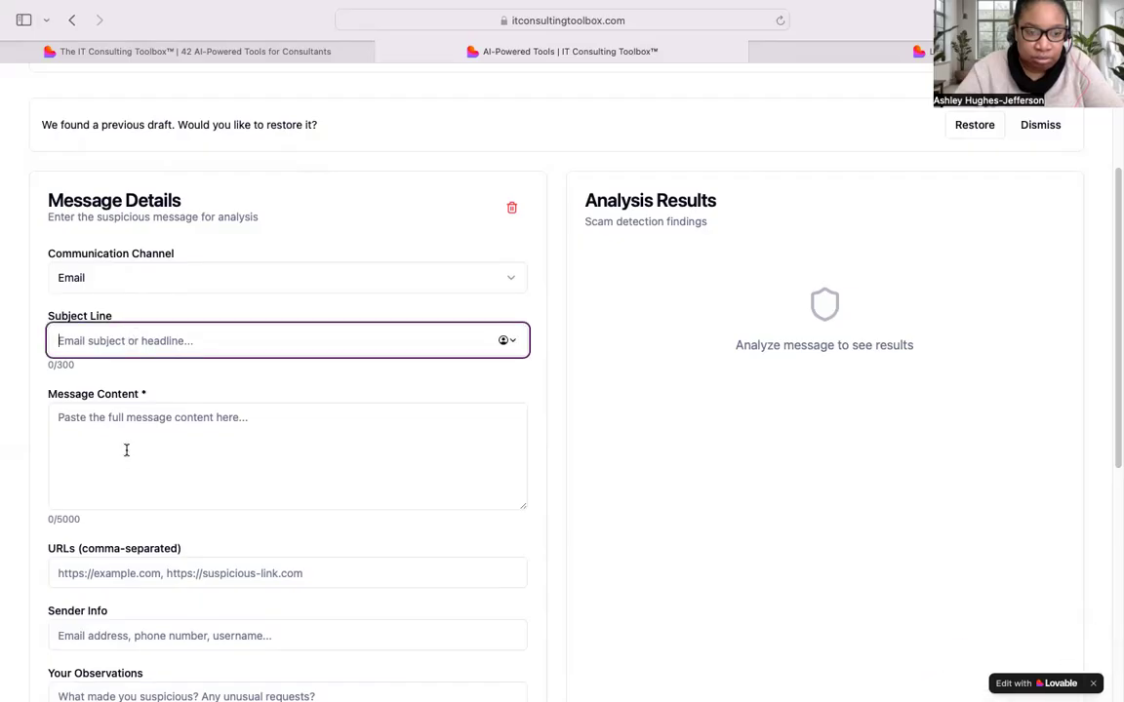
{"action": "scroll", "coordinate": [128, 446], "scroll_direction": "up", "scroll_amount": 3}
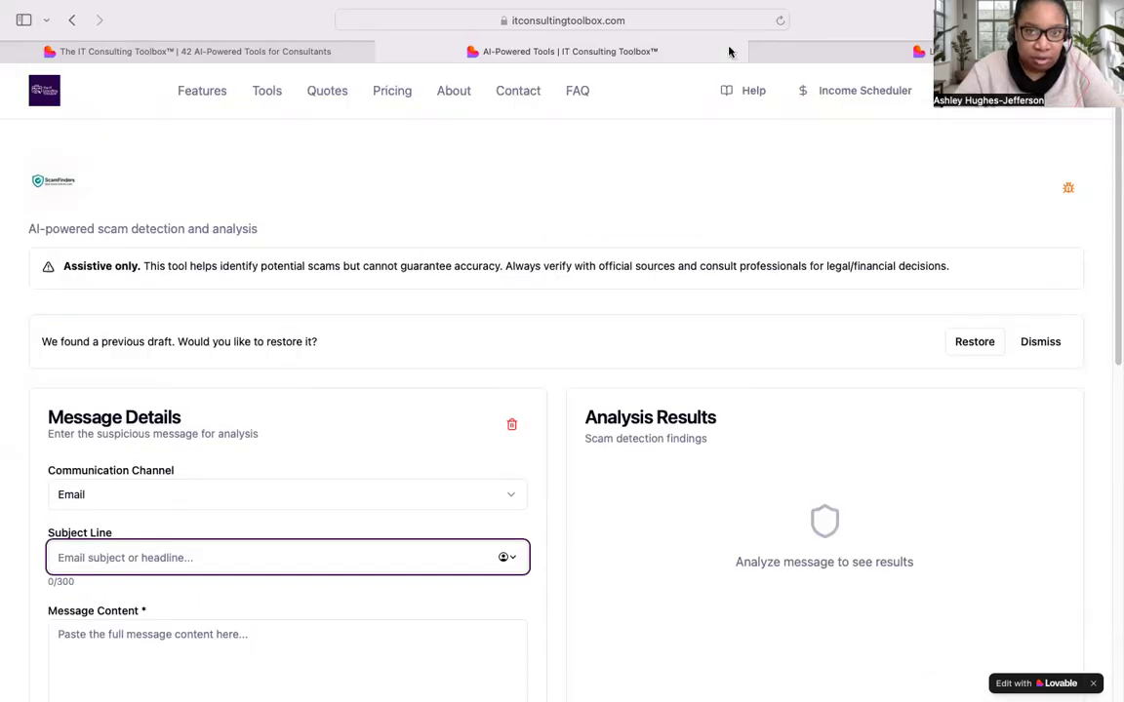
- Reload the scam detection page, restoring the previous interview-invitation email draft, and analyze the message for scam indicators
{"action": "left_click", "coordinate": [779, 20]}
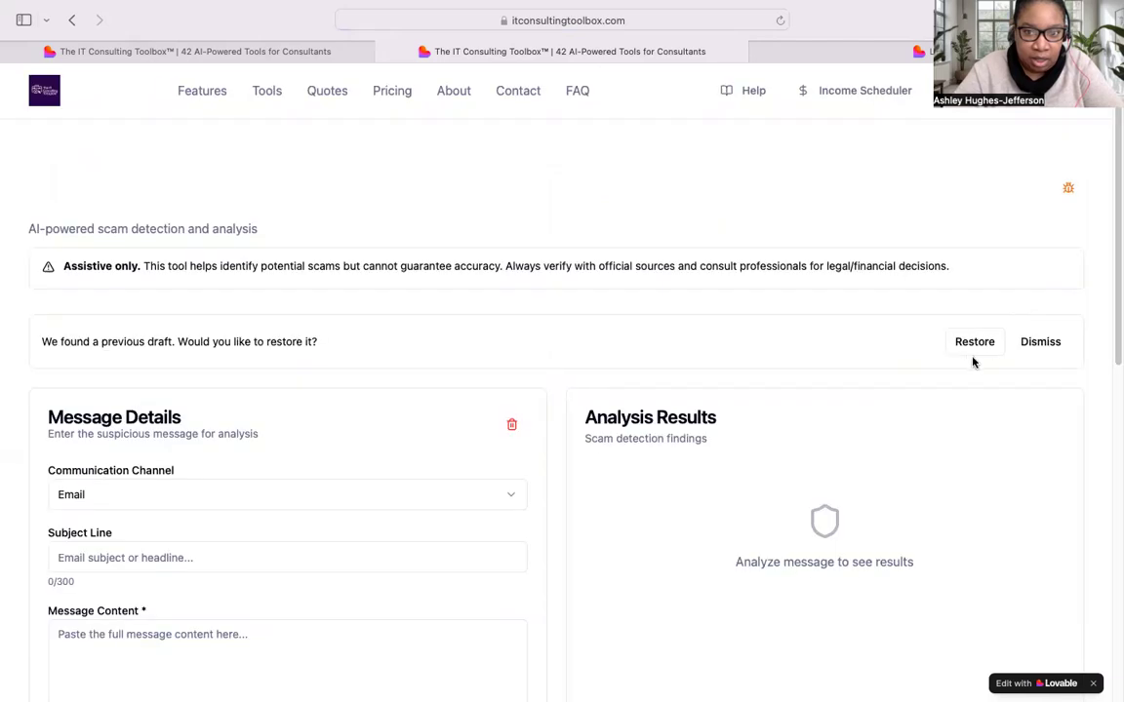
{"action": "left_click", "coordinate": [971, 344]}
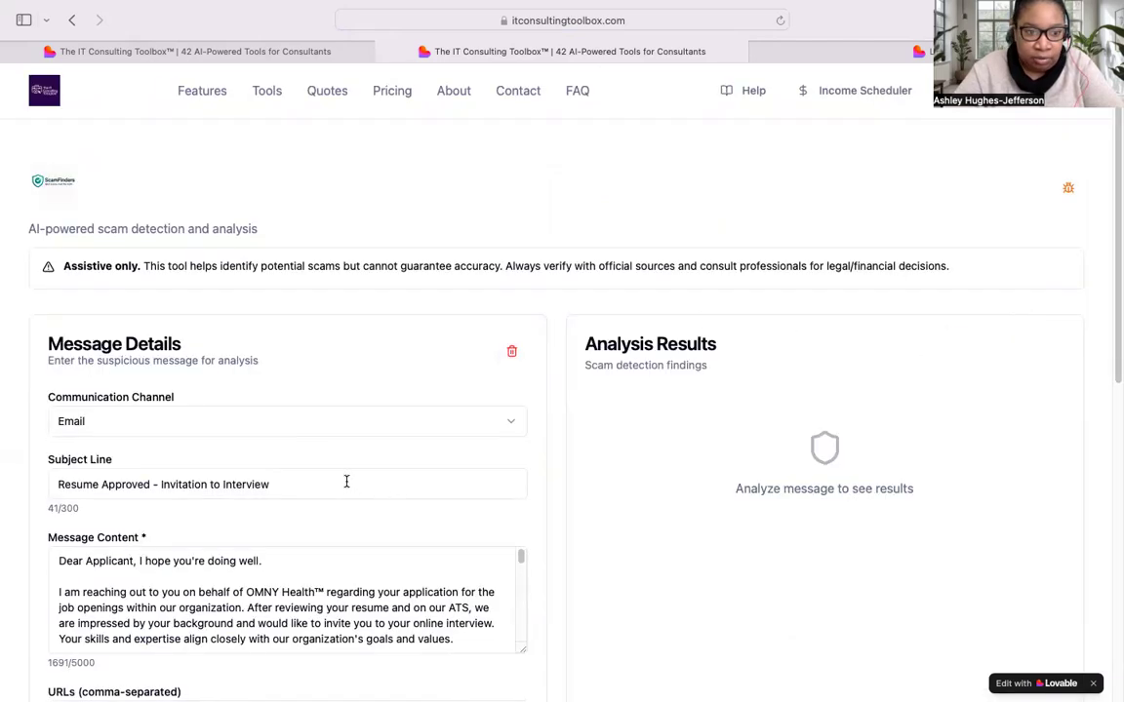
{"action": "scroll", "coordinate": [346, 481], "scroll_direction": "down", "scroll_amount": 2}
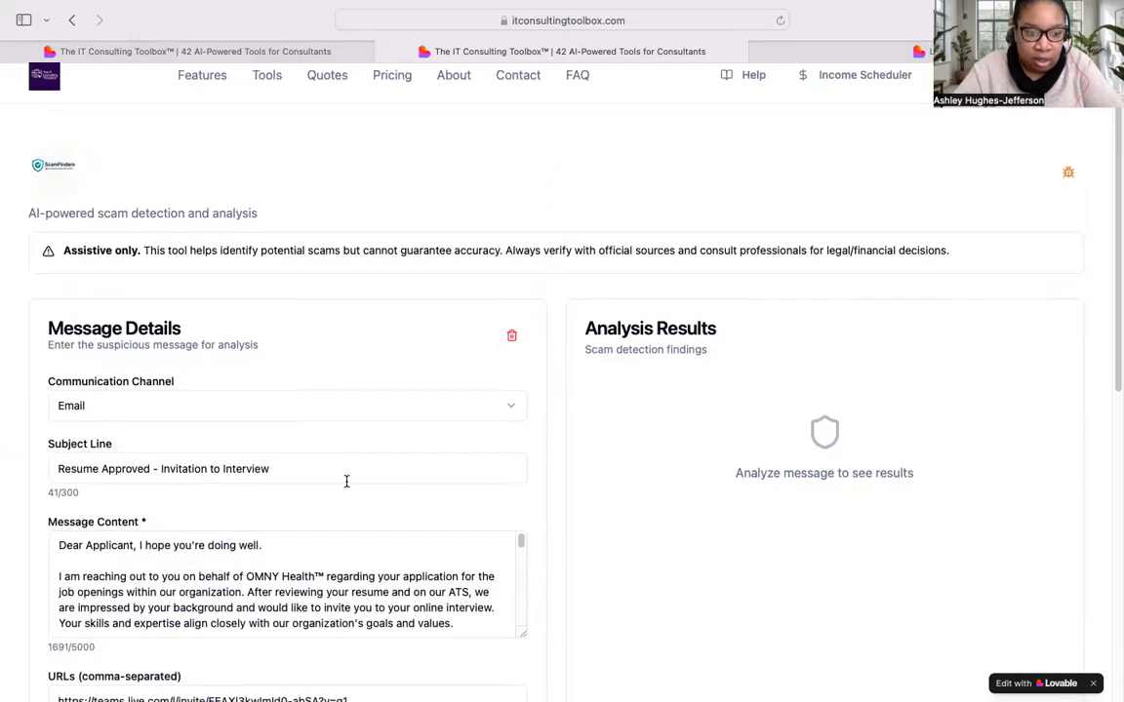
{"action": "scroll", "coordinate": [346, 481], "scroll_direction": "down", "scroll_amount": 10}
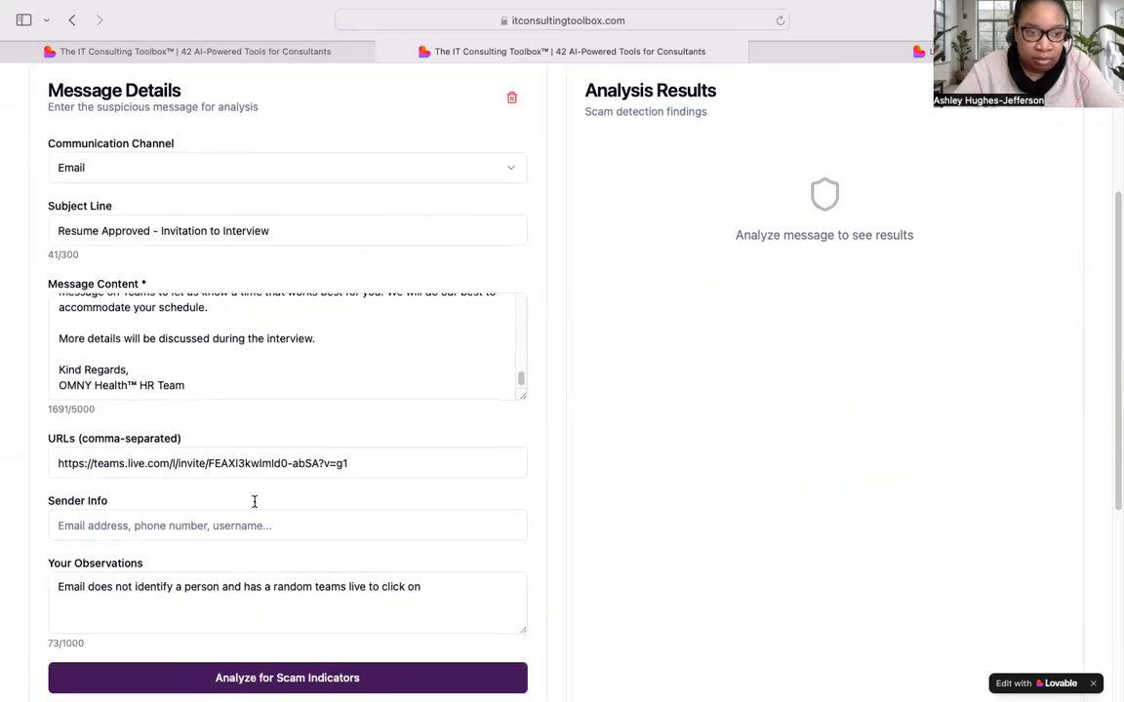
{"action": "scroll", "coordinate": [254, 501], "scroll_direction": "down", "scroll_amount": 10}
{"action": "left_click", "coordinate": [331, 306]}
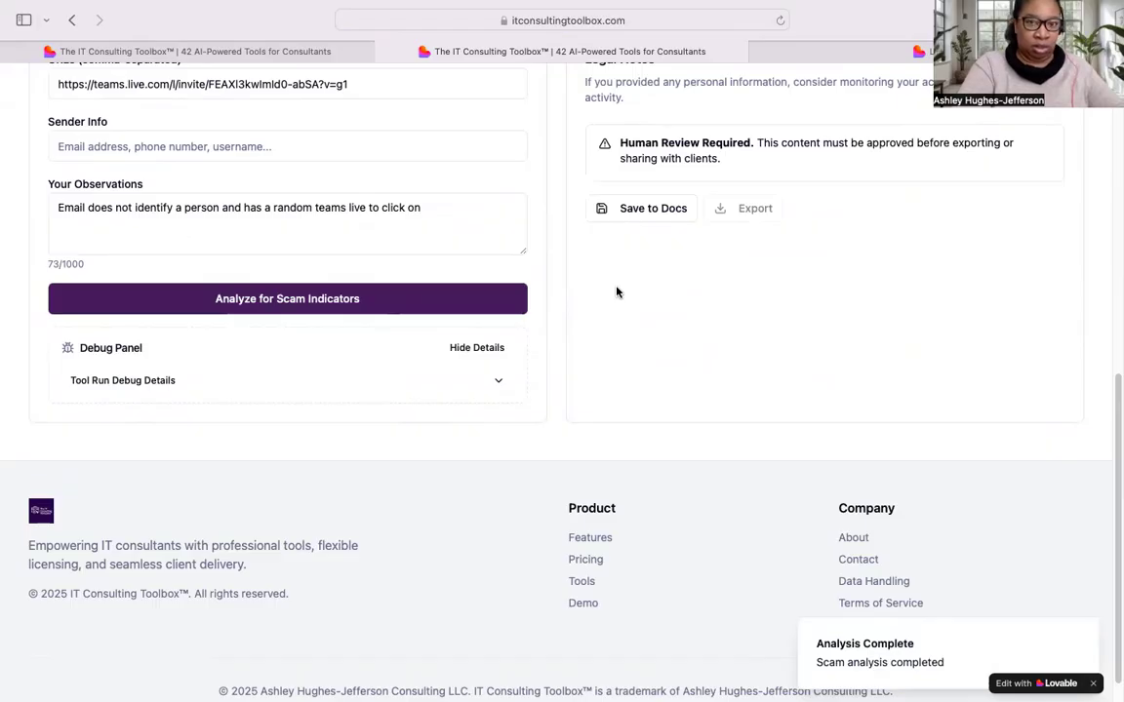
- Review the scam analysis of the interview-invitation email, including its risk level, category, summary, recommendations and legal notes
{"action": "scroll", "coordinate": [617, 292], "scroll_direction": "up", "scroll_amount": 4}
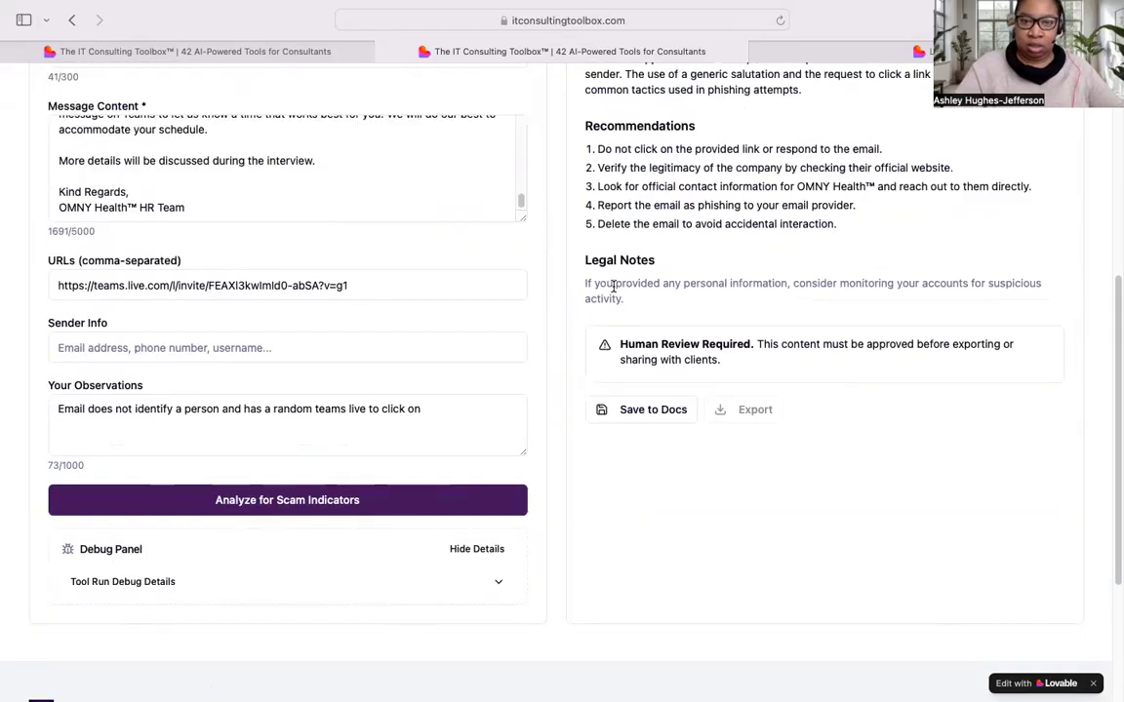
{"action": "scroll", "coordinate": [613, 286], "scroll_direction": "up", "scroll_amount": 5}
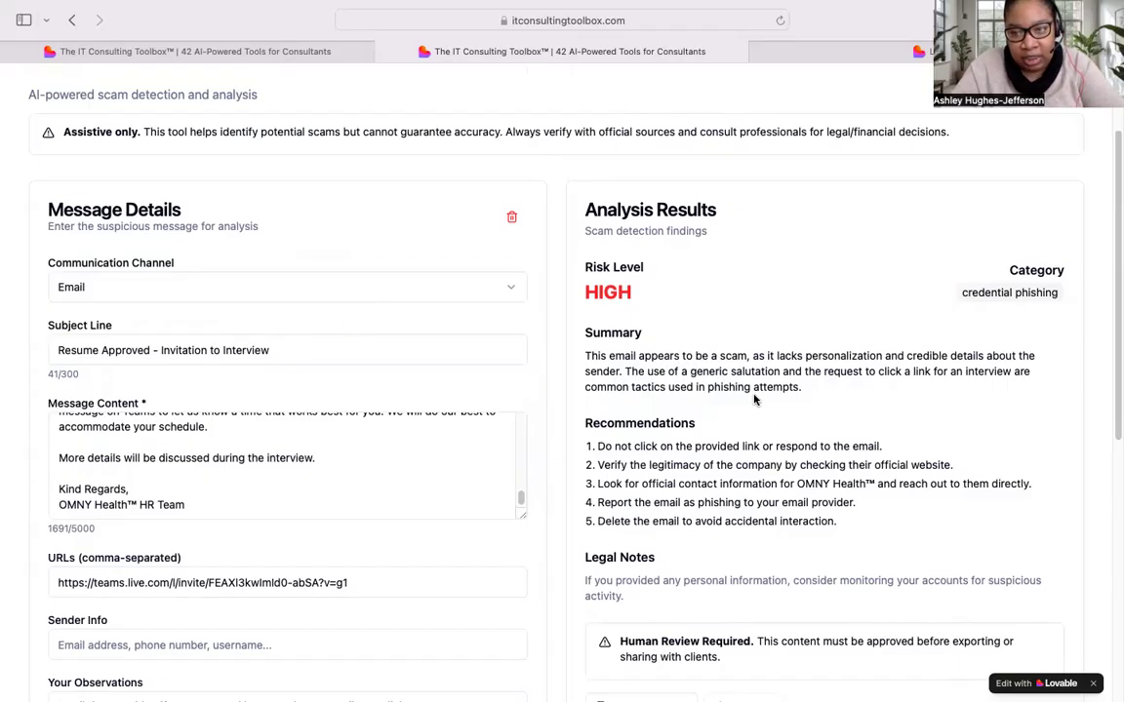
{"action": "scroll", "coordinate": [720, 344], "scroll_direction": "down", "scroll_amount": 2}
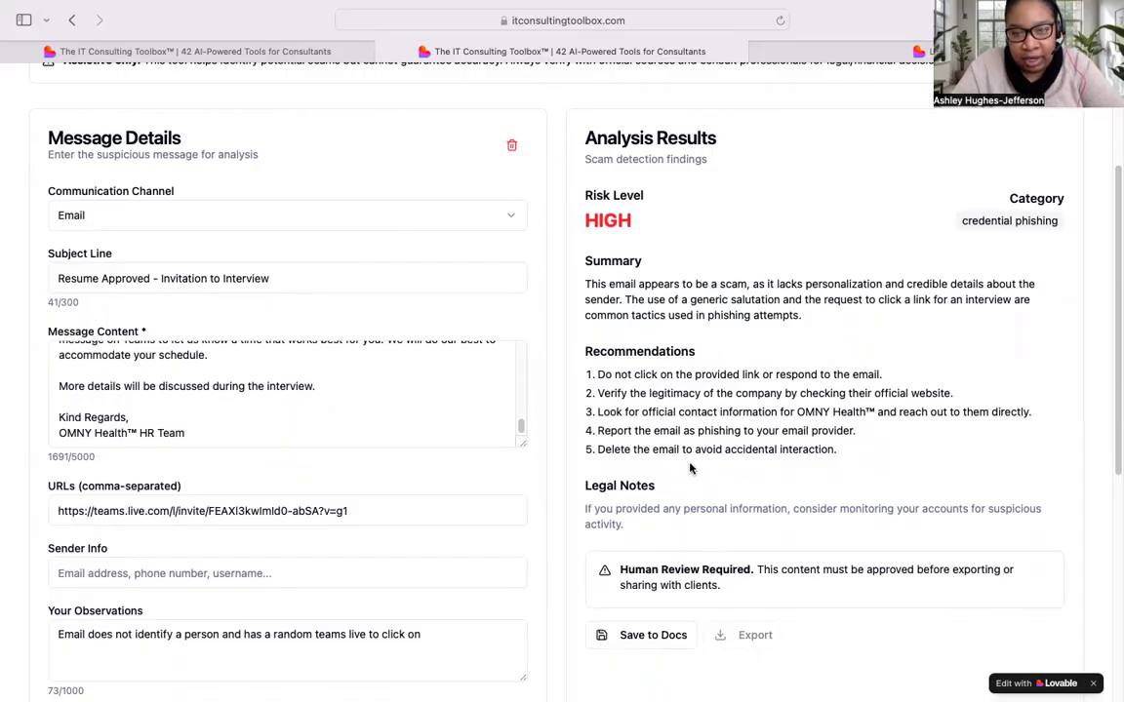
{"action": "scroll", "coordinate": [683, 478], "scroll_direction": "down", "scroll_amount": 1}
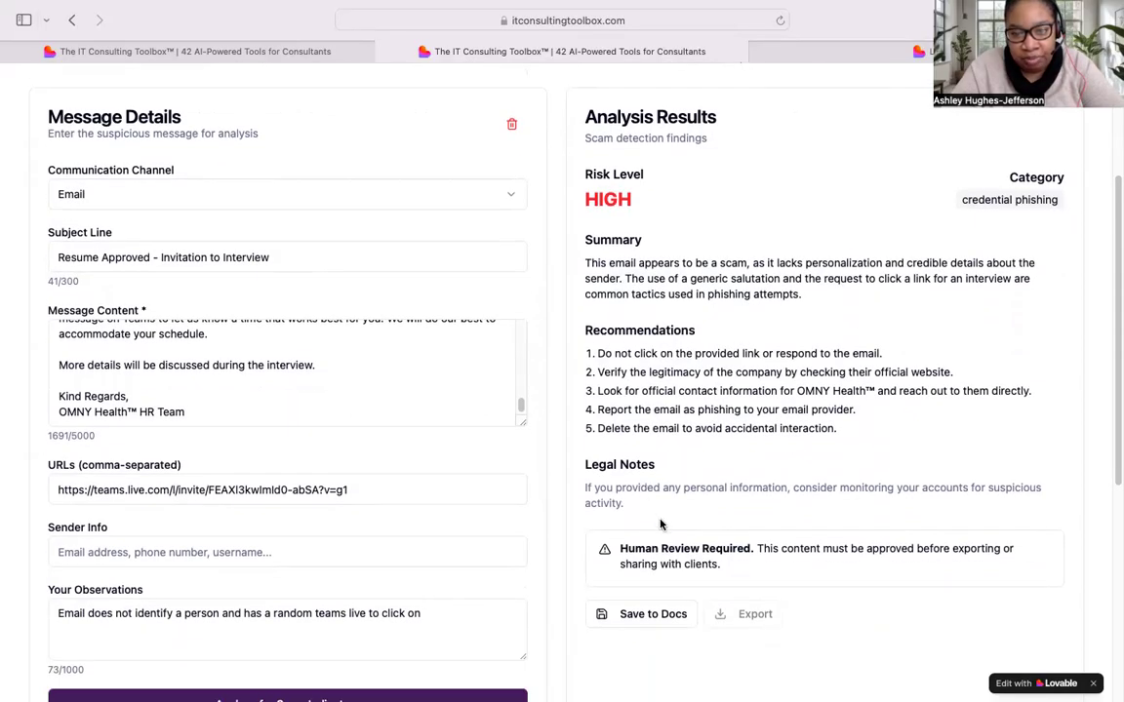
{"action": "scroll", "coordinate": [660, 525], "scroll_direction": "down", "scroll_amount": 5}
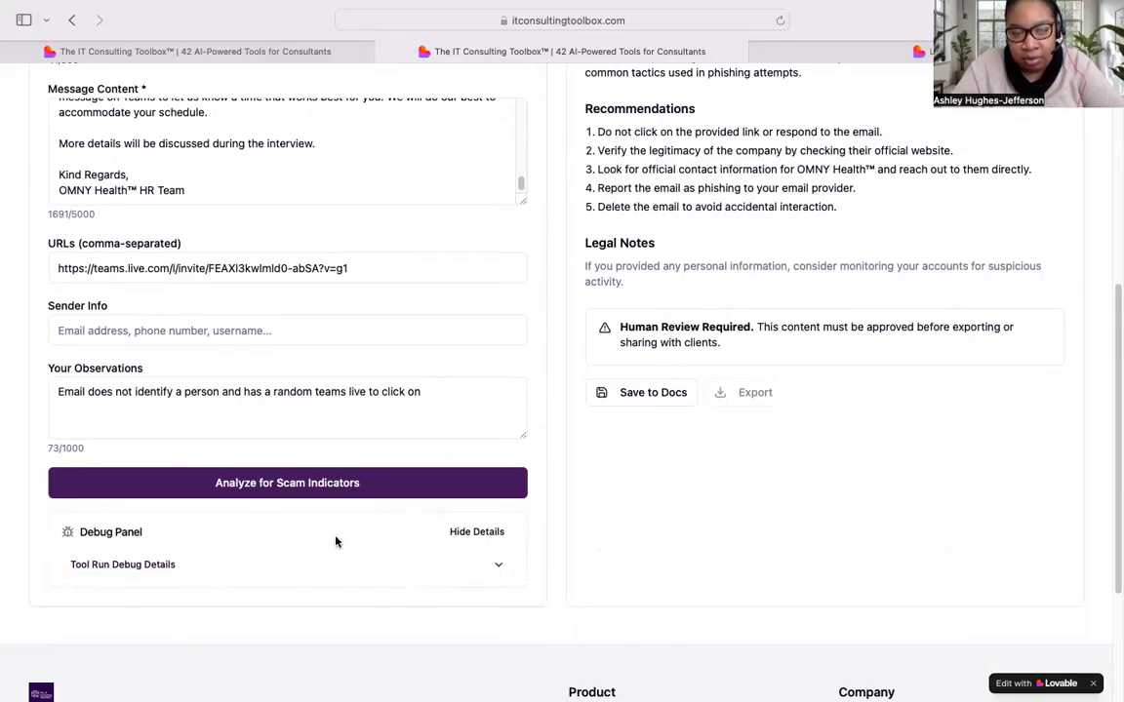
{"action": "scroll", "coordinate": [410, 317], "scroll_direction": "up", "scroll_amount": 5}
{"action": "scroll", "coordinate": [411, 317], "scroll_direction": "up", "scroll_amount": 5}
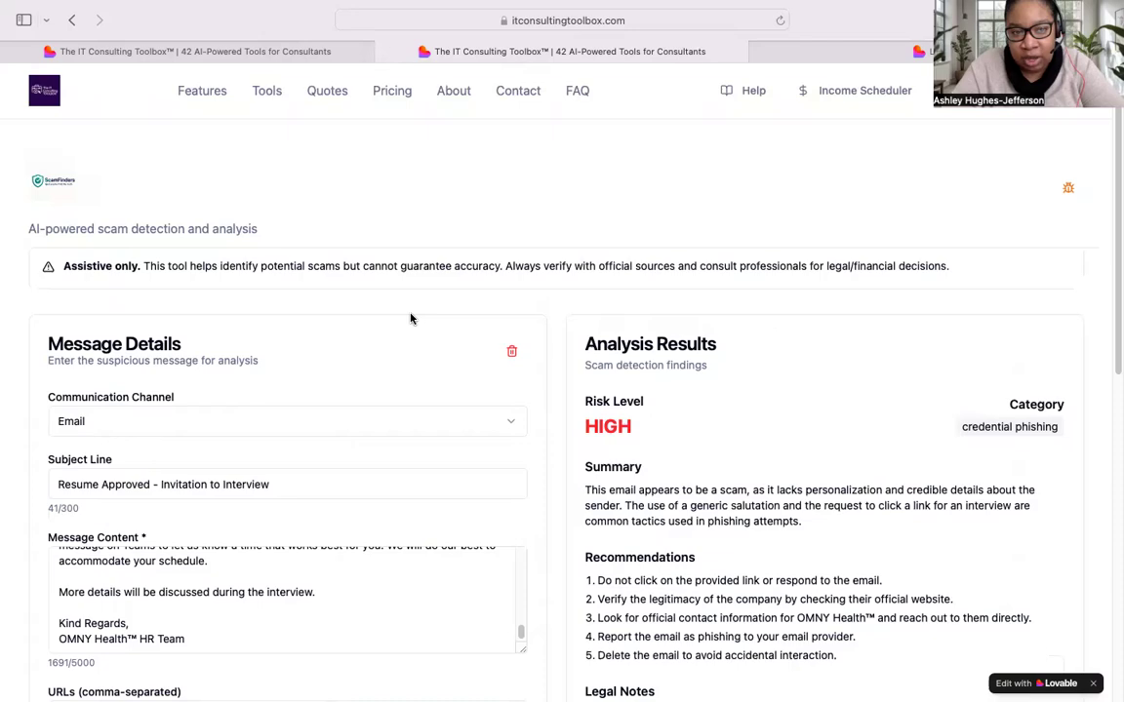
{"action": "scroll", "coordinate": [410, 317], "scroll_direction": "down", "scroll_amount": 6}
{"action": "scroll", "coordinate": [439, 289], "scroll_direction": "up", "scroll_amount": 15}
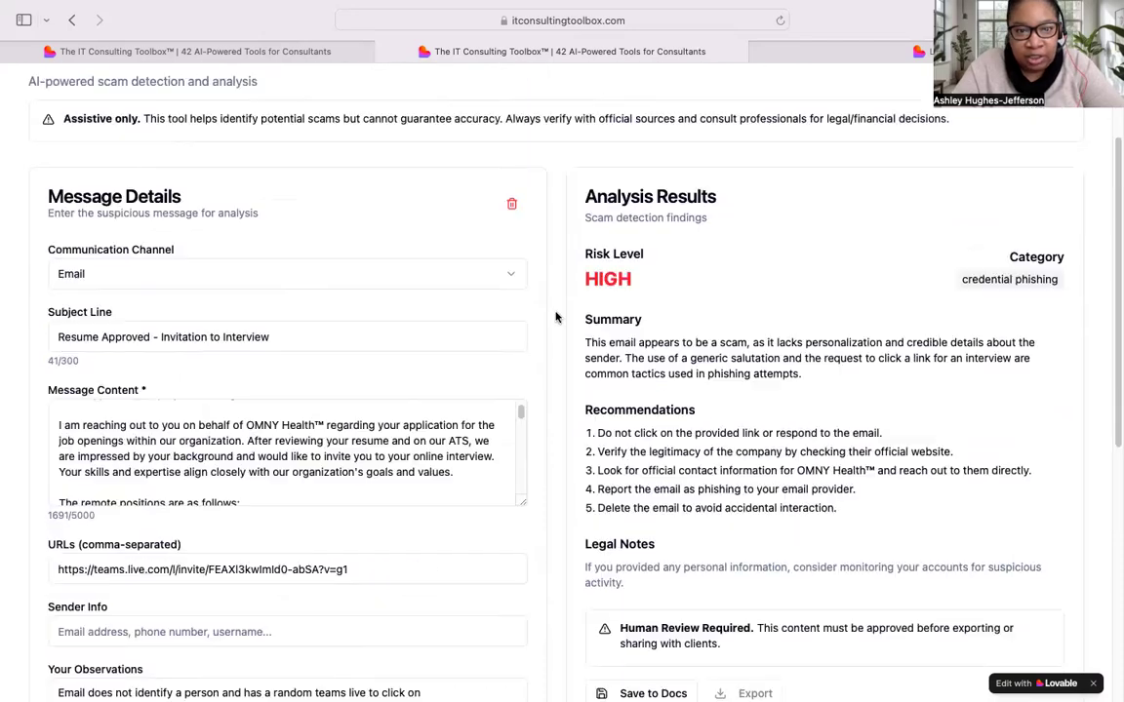
{"action": "scroll", "coordinate": [556, 317], "scroll_direction": "up", "scroll_amount": 3}
- Save the interview-invitation scam analysis to Docs and approve it
{"action": "scroll", "coordinate": [687, 375], "scroll_direction": "down", "scroll_amount": 10}
{"action": "left_click", "coordinate": [647, 356]}
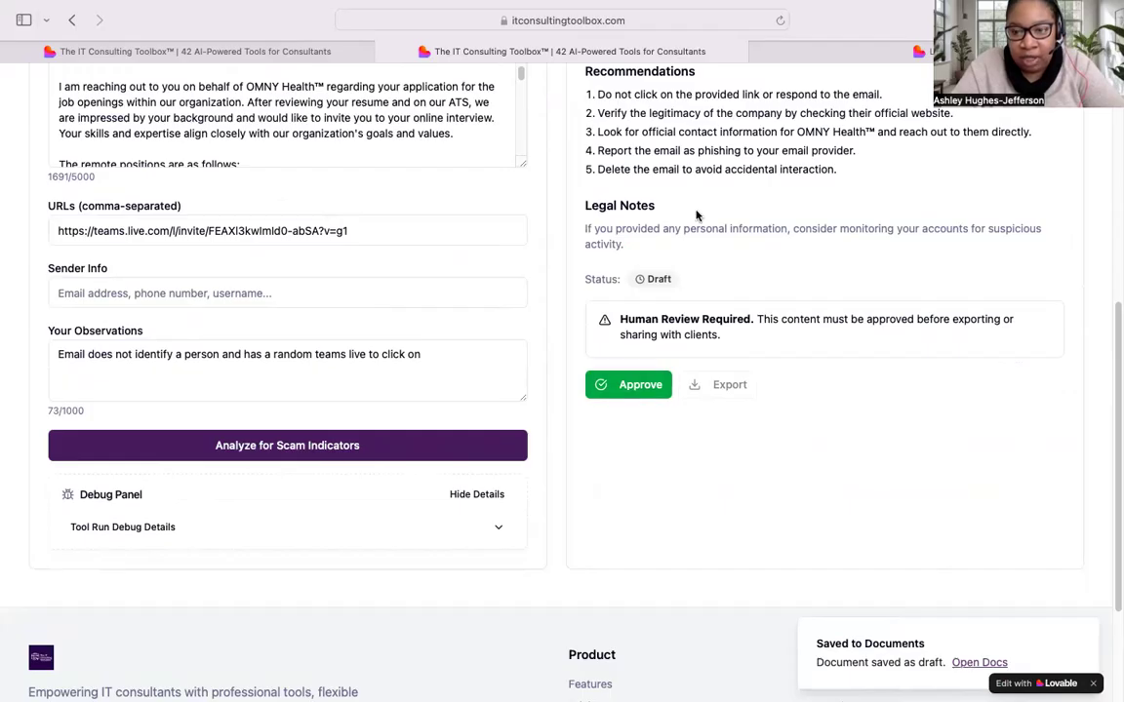
{"action": "scroll", "coordinate": [695, 208], "scroll_direction": "up", "scroll_amount": 5}
{"action": "scroll", "coordinate": [695, 208], "scroll_direction": "down", "scroll_amount": 3}
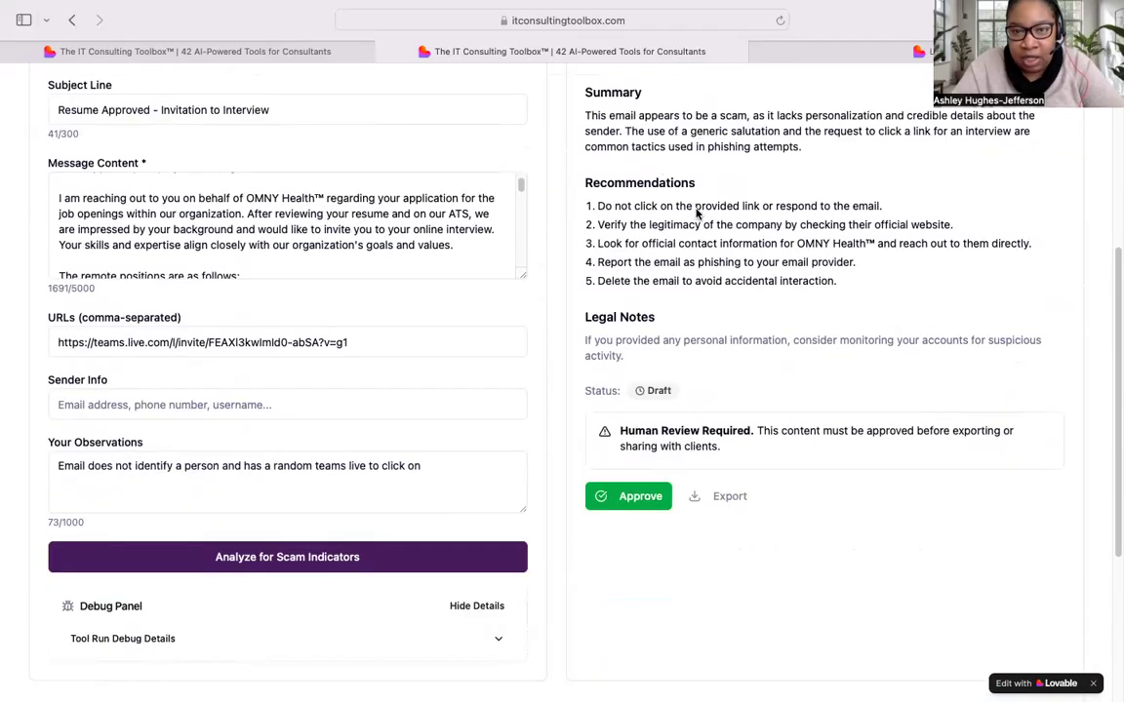
{"action": "scroll", "coordinate": [696, 208], "scroll_direction": "up", "scroll_amount": 8}
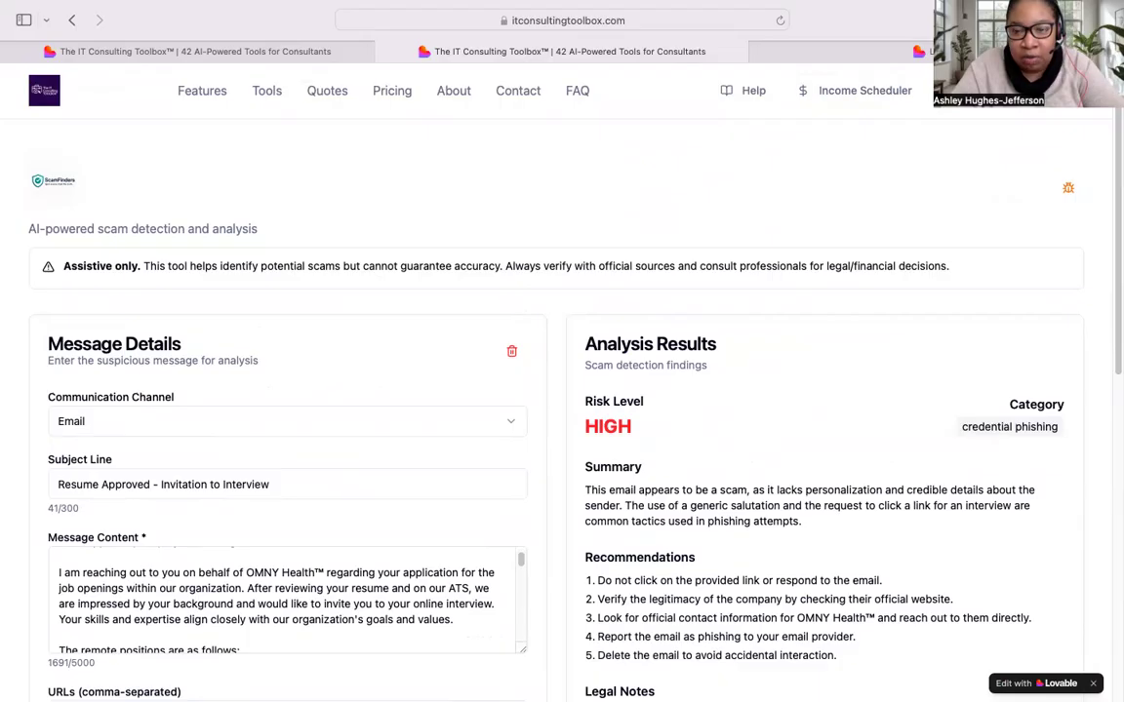
{"action": "scroll", "coordinate": [682, 439], "scroll_direction": "down", "scroll_amount": 10}
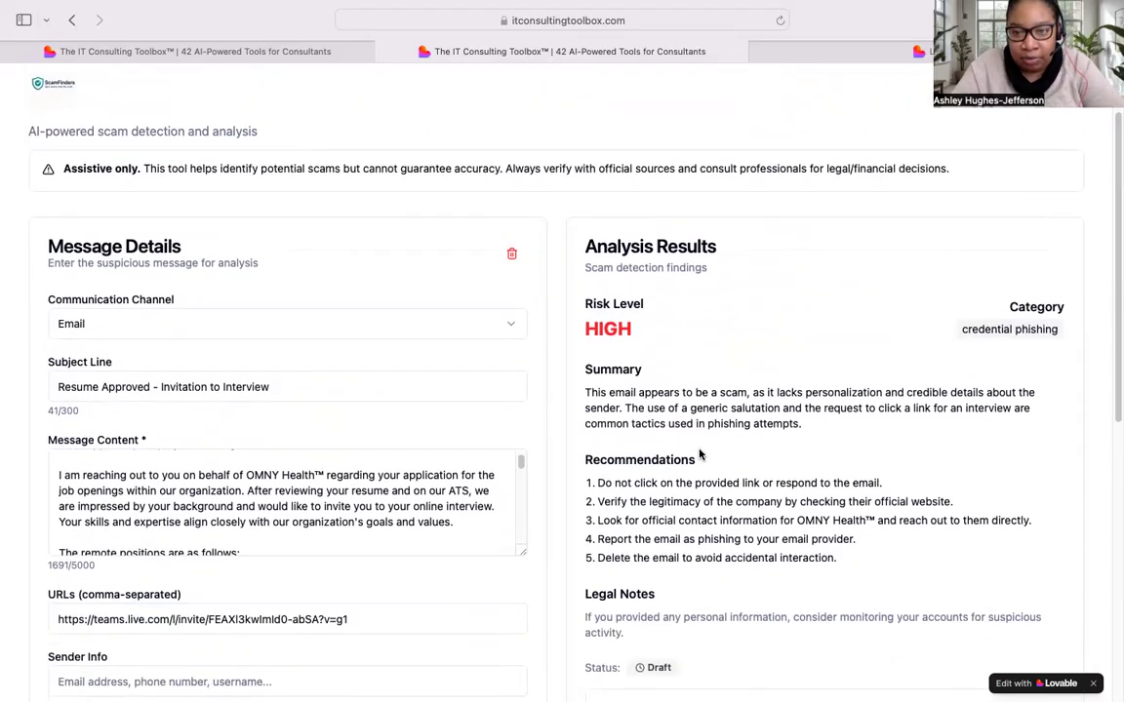
{"action": "left_click", "coordinate": [611, 524]}
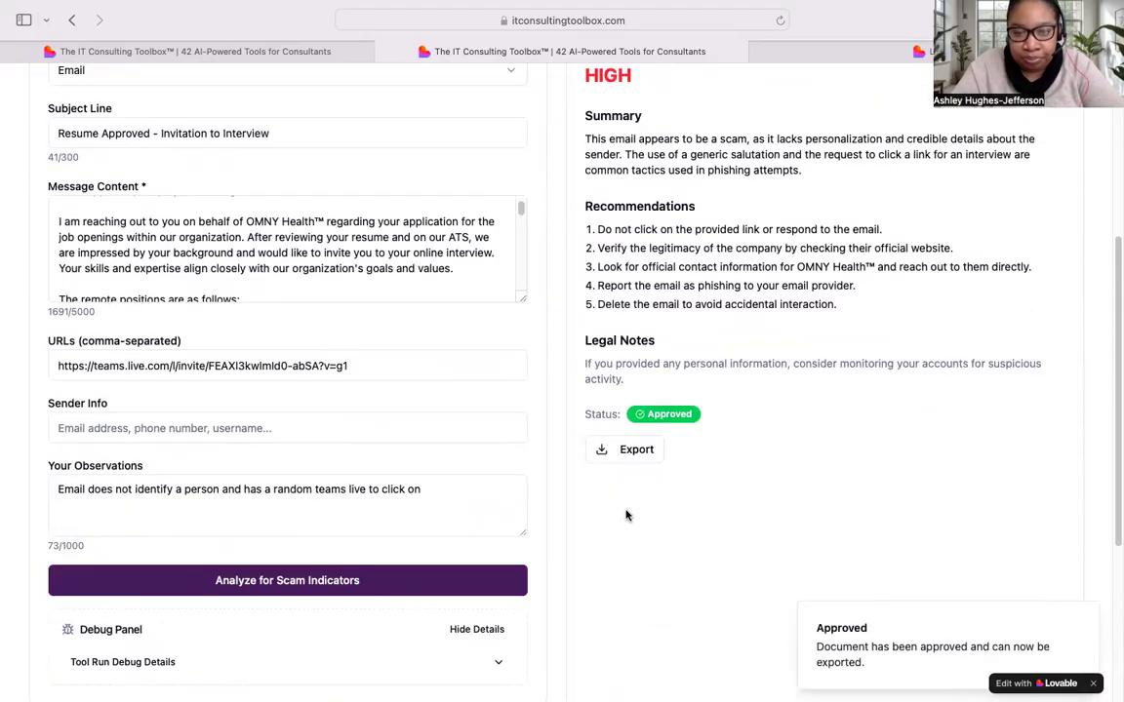
- Export the approved scam analysis of the interview-invitation email
{"action": "left_click", "coordinate": [625, 457]}
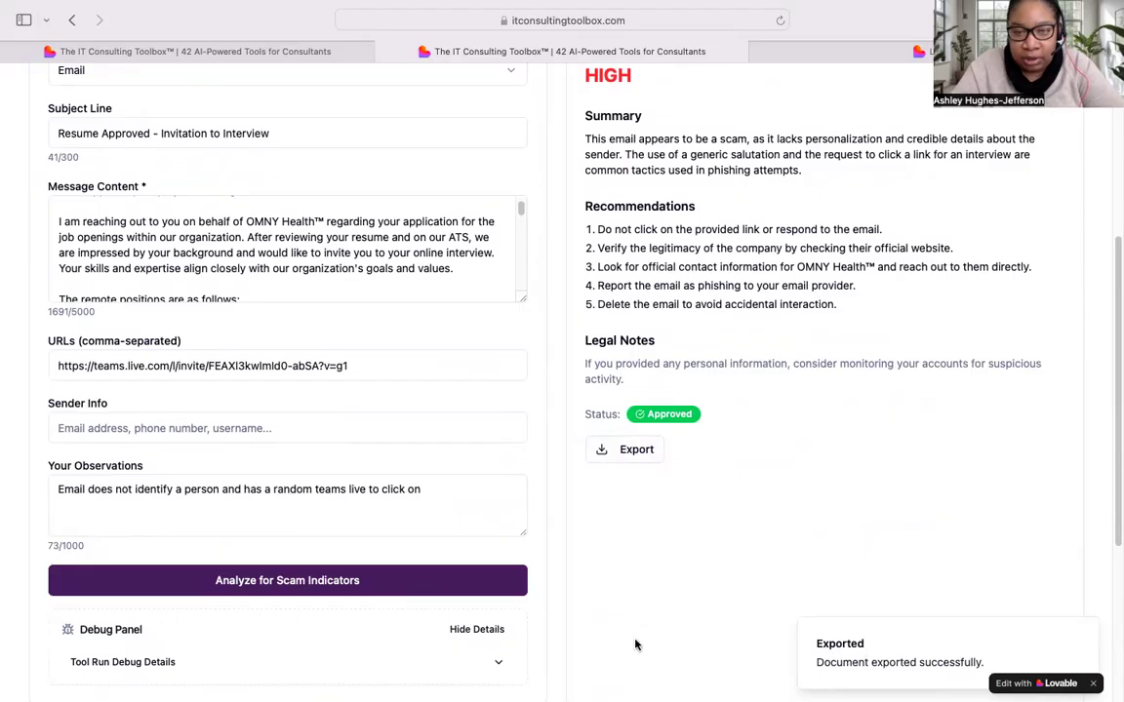
{"action": "scroll", "coordinate": [562, 390], "scroll_direction": "down", "scroll_amount": 1}
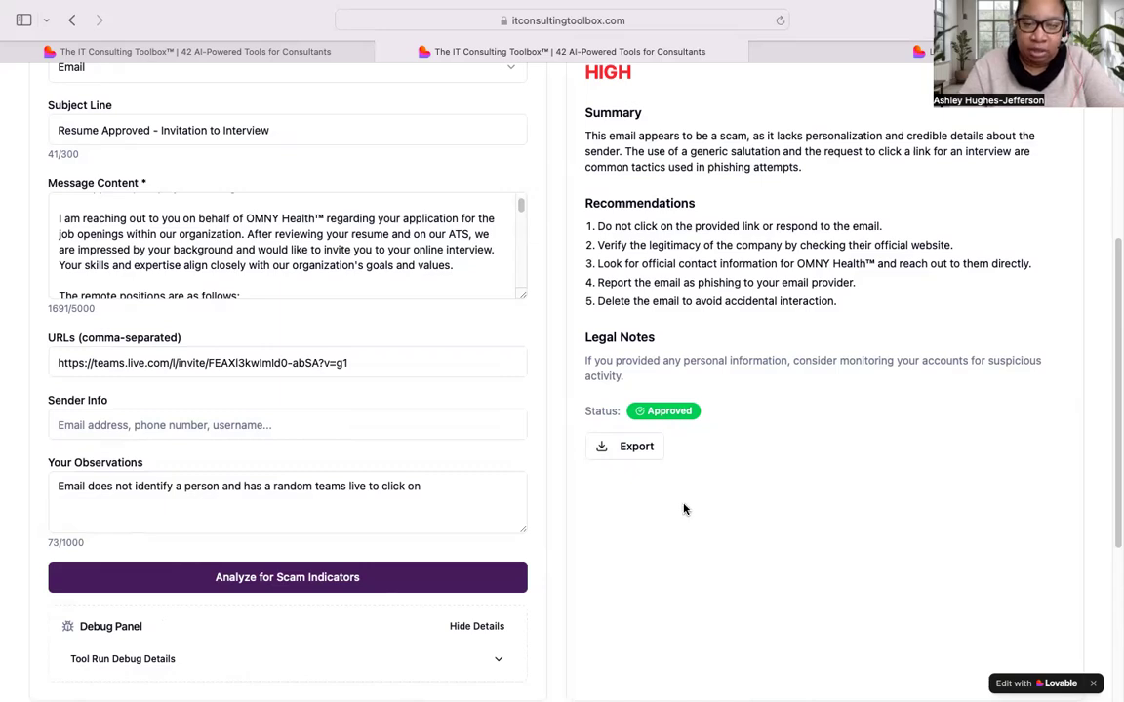
{"action": "scroll", "coordinate": [681, 509], "scroll_direction": "up", "scroll_amount": 3}
{"action": "scroll", "coordinate": [683, 586], "scroll_direction": "down", "scroll_amount": 6}
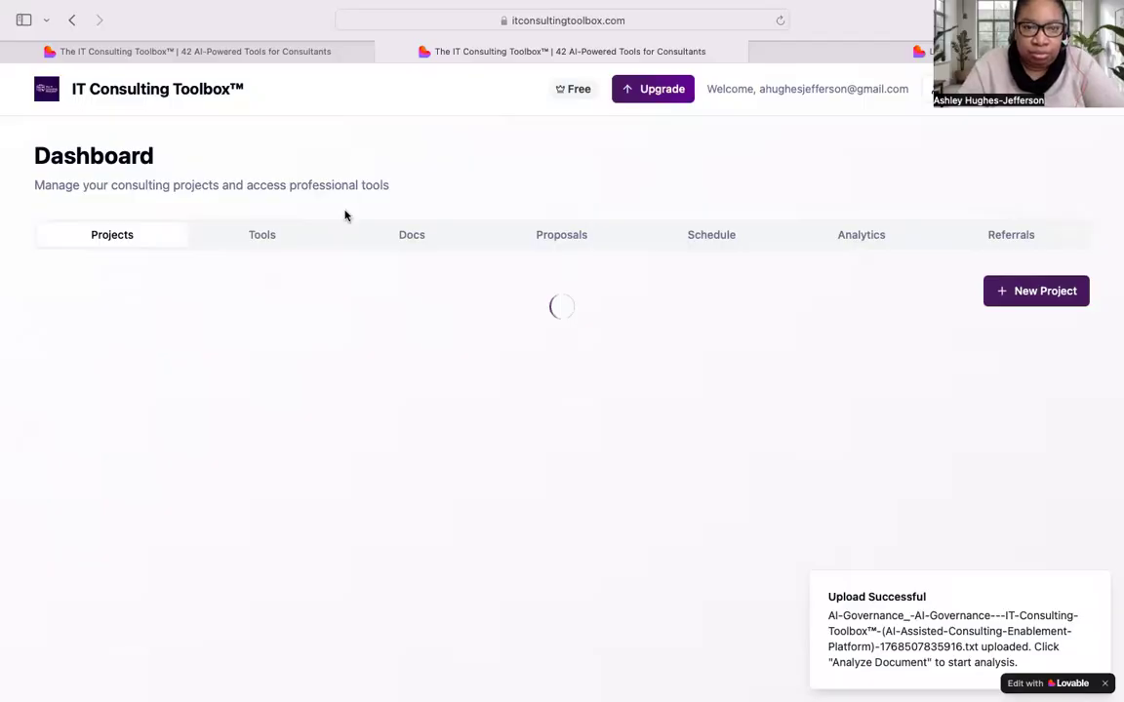
- Open the dashboard's Docs section and set the Document Analysis Engine's output format to Government Memo - 1-2 page formal memo structure
{"action": "left_click", "coordinate": [564, 240]}
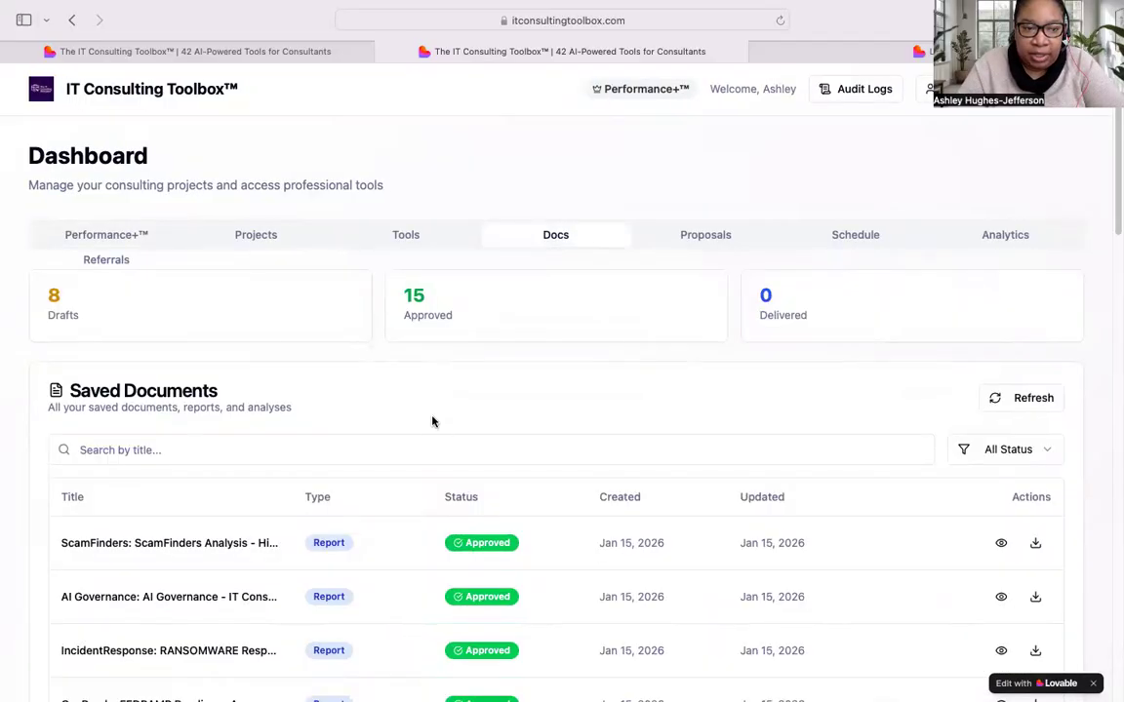
{"action": "scroll", "coordinate": [426, 409], "scroll_direction": "down", "scroll_amount": 5}
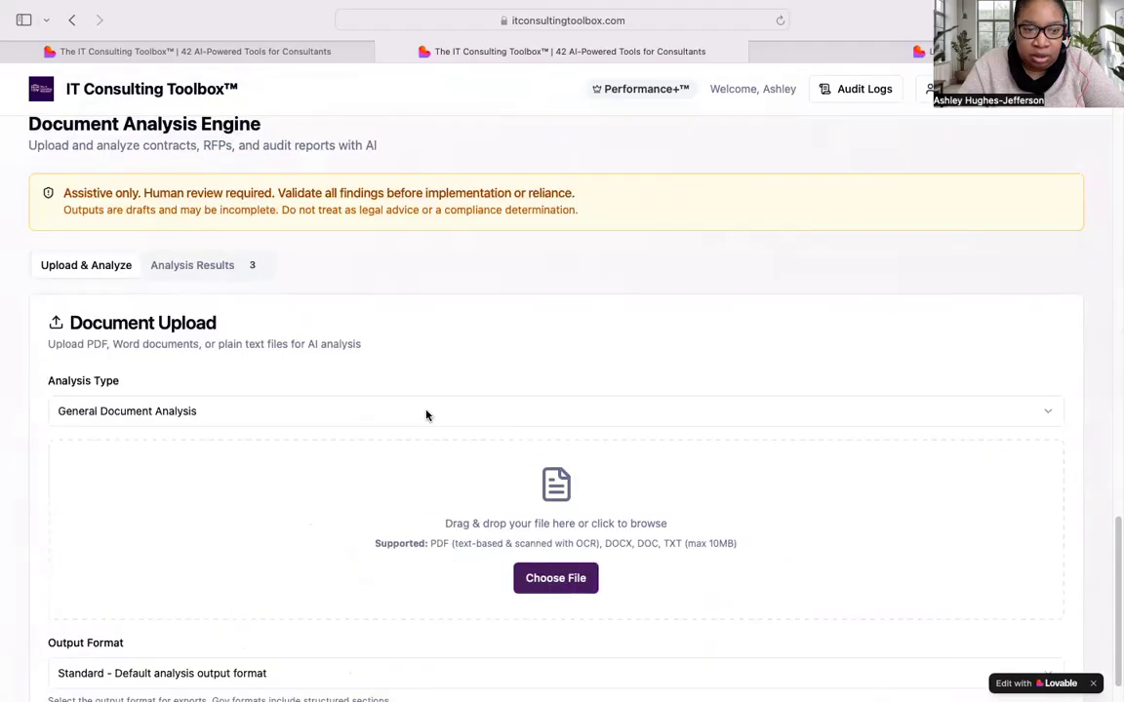
{"action": "scroll", "coordinate": [438, 439], "scroll_direction": "down", "scroll_amount": 2}
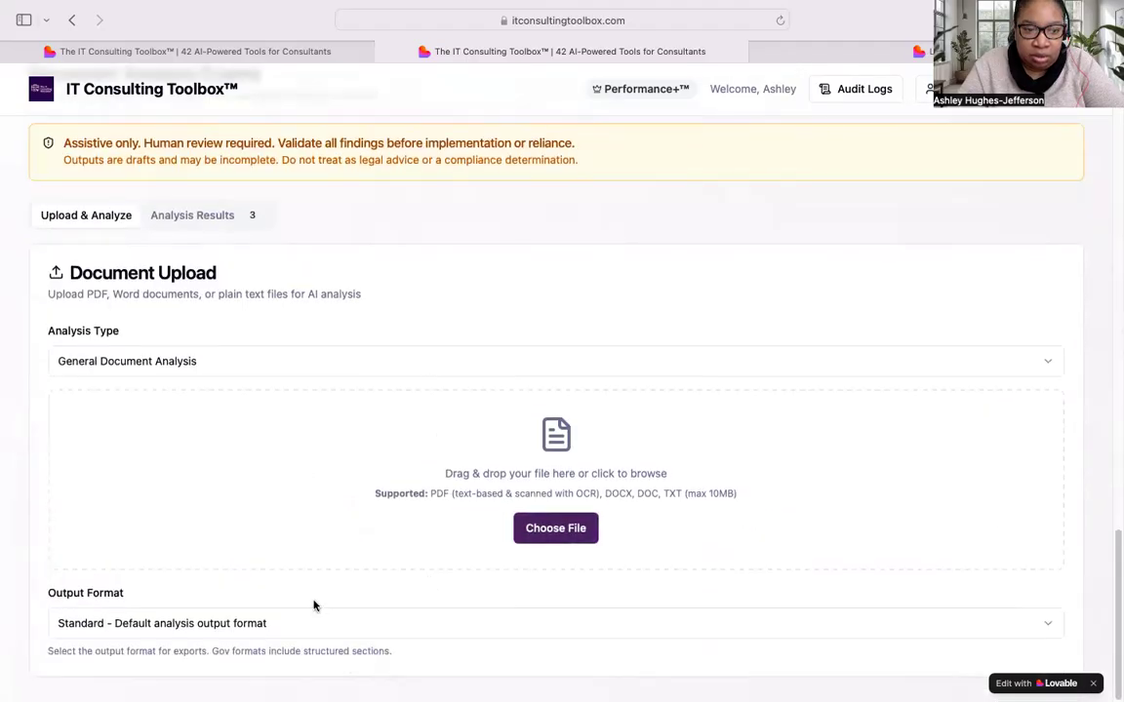
{"action": "left_click", "coordinate": [251, 628]}
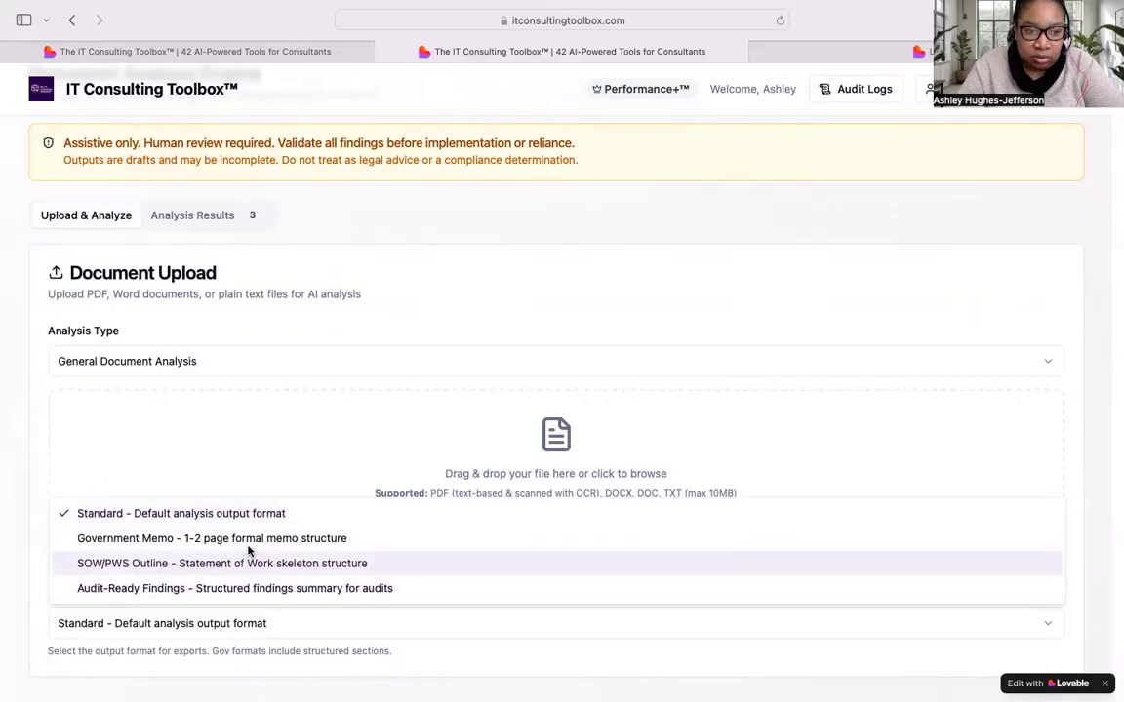
{"action": "left_click", "coordinate": [400, 538]}
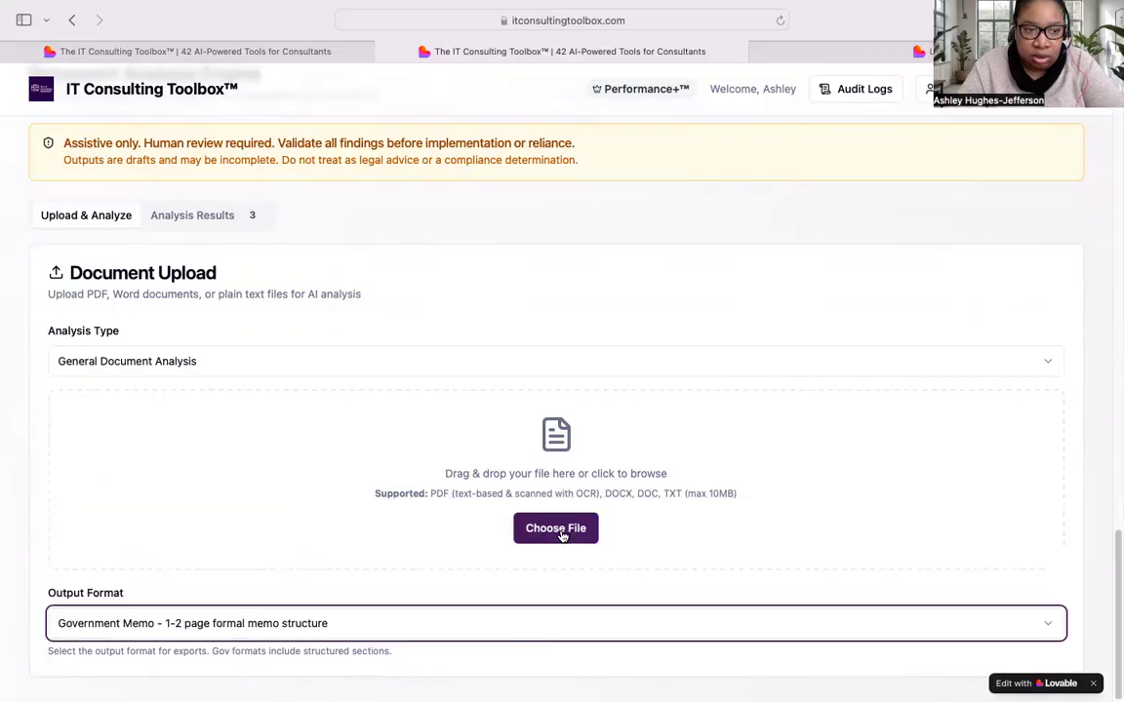
- Upload the AI Governance text file ending in 1768507835916.txt and run a General Document Analysis on it
{"action": "left_click", "coordinate": [562, 536]}
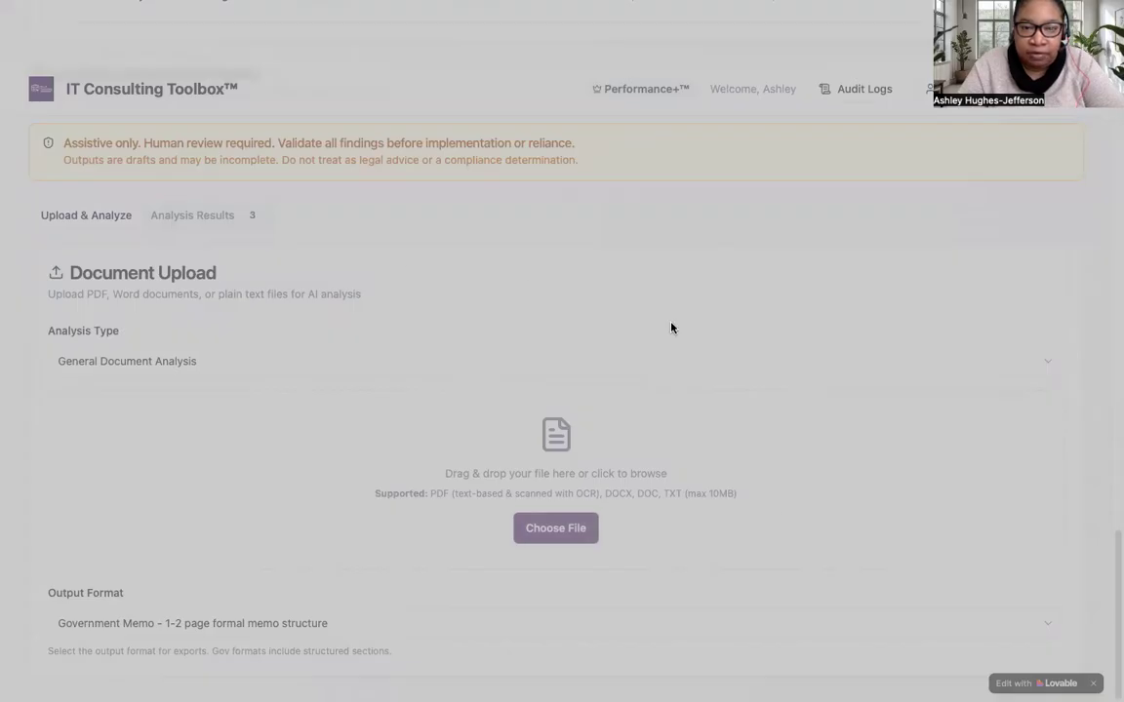
{"action": "left_click", "coordinate": [788, 533]}
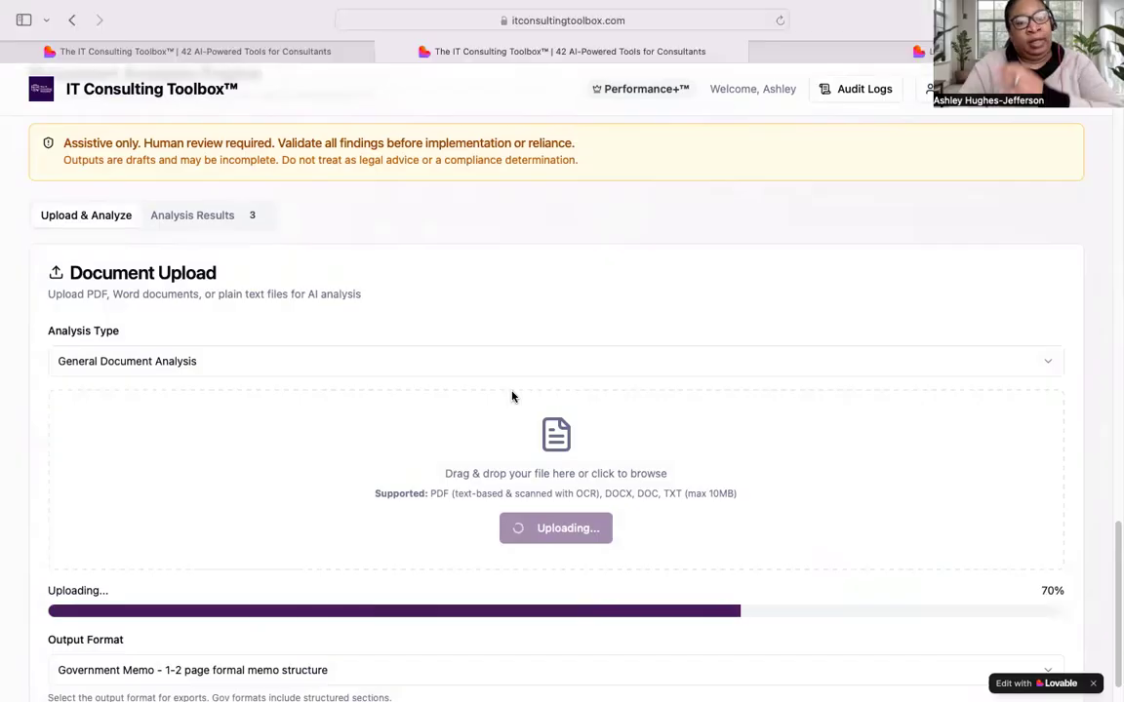
{"action": "scroll", "coordinate": [474, 383], "scroll_direction": "up", "scroll_amount": 2}
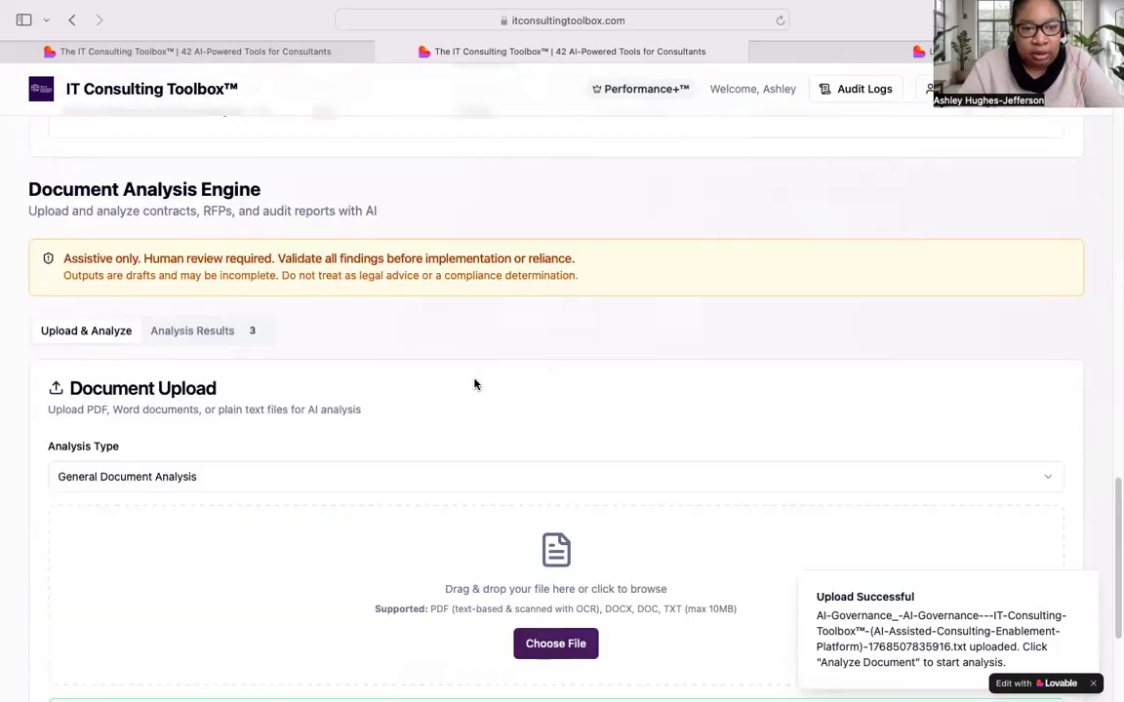
{"action": "scroll", "coordinate": [474, 384], "scroll_direction": "down", "scroll_amount": 4}
{"action": "left_click", "coordinate": [181, 549]}
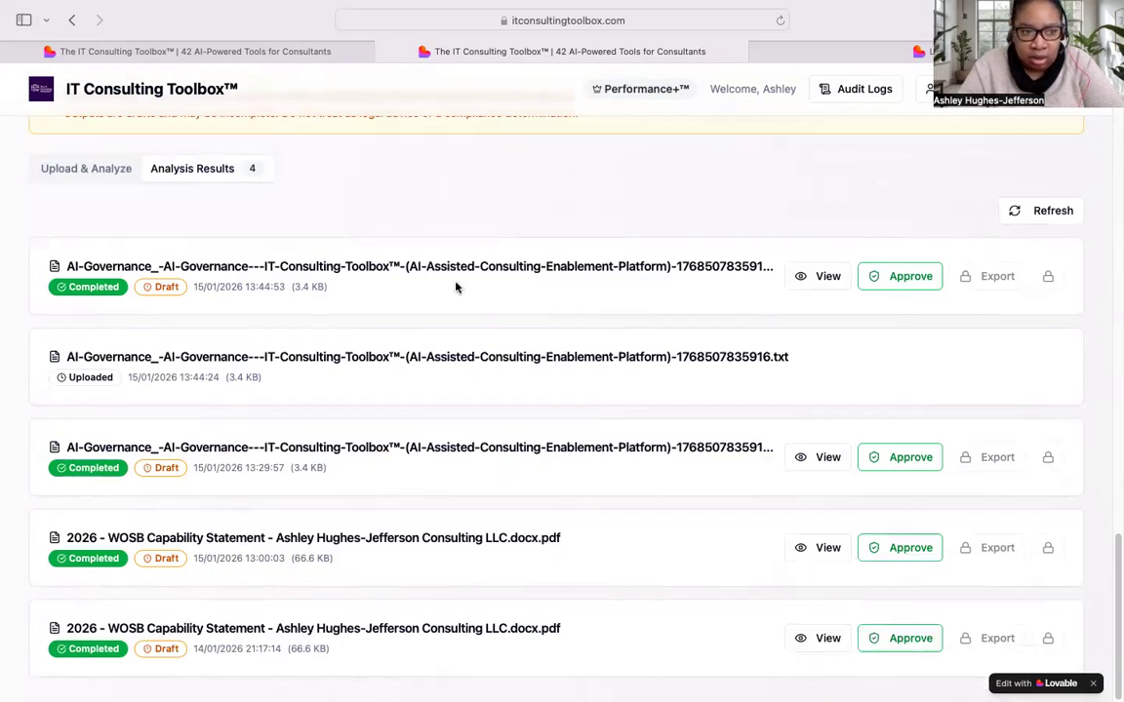
- Open the newest AI Governance analysis with its approval form and review the compliance checks, findings, risks, missing terms and obligations
{"action": "left_click", "coordinate": [912, 282]}
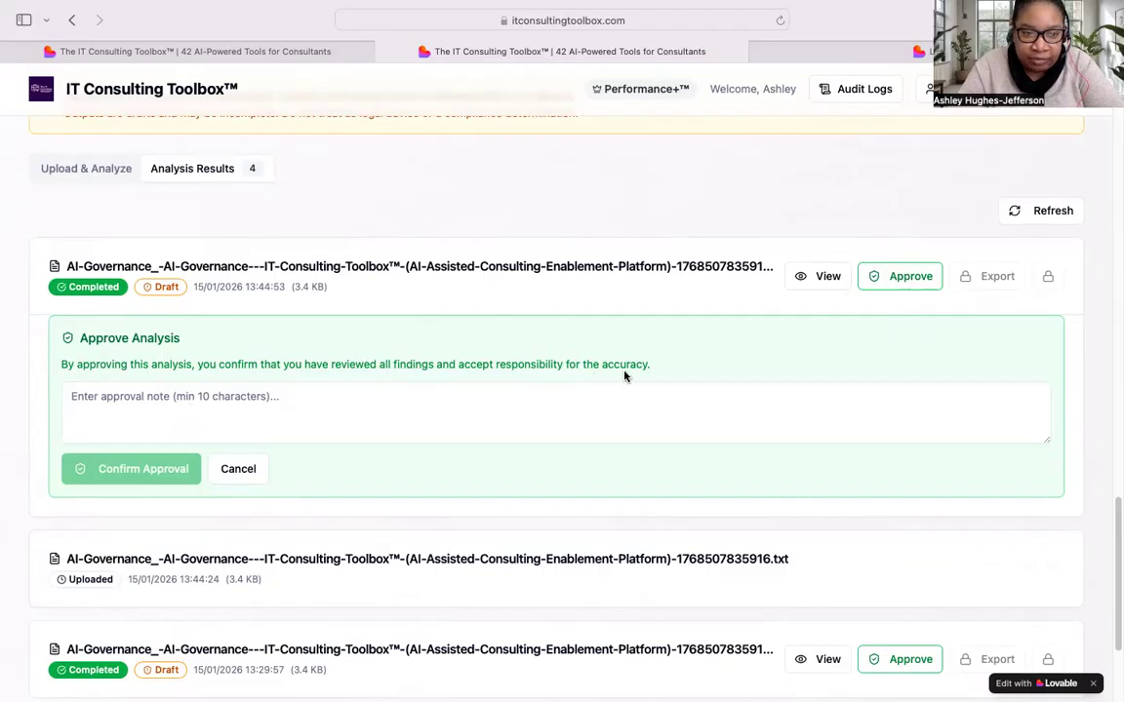
{"action": "left_click", "coordinate": [820, 277]}
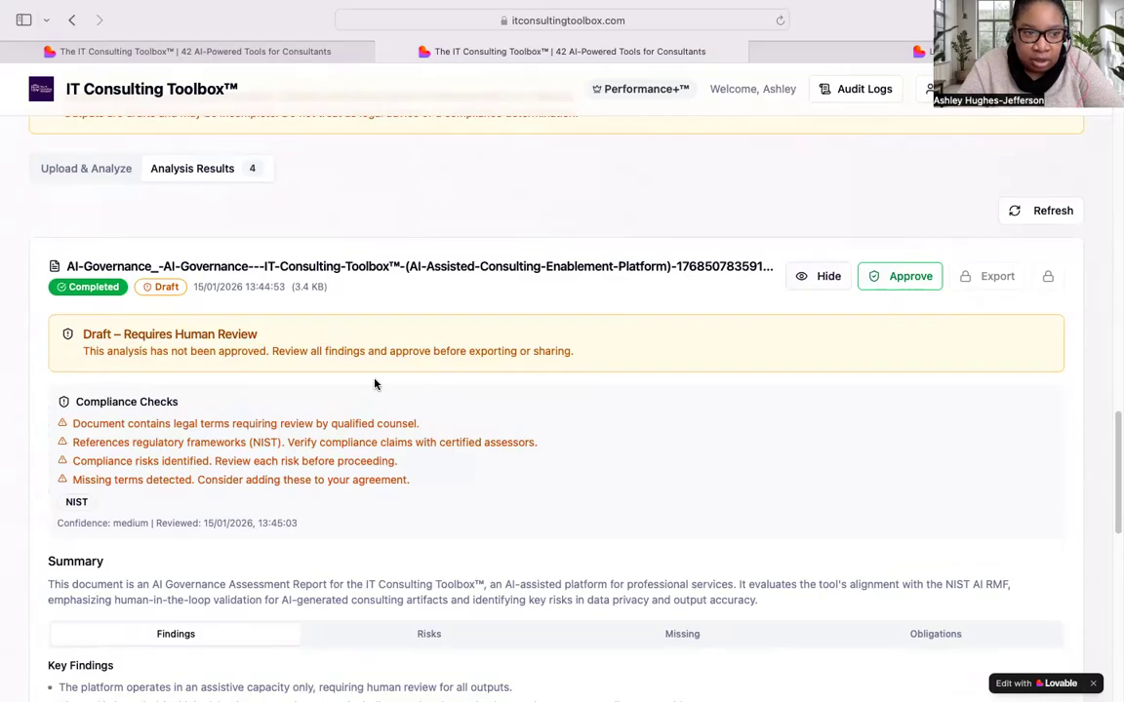
{"action": "scroll", "coordinate": [374, 385], "scroll_direction": "down", "scroll_amount": 5}
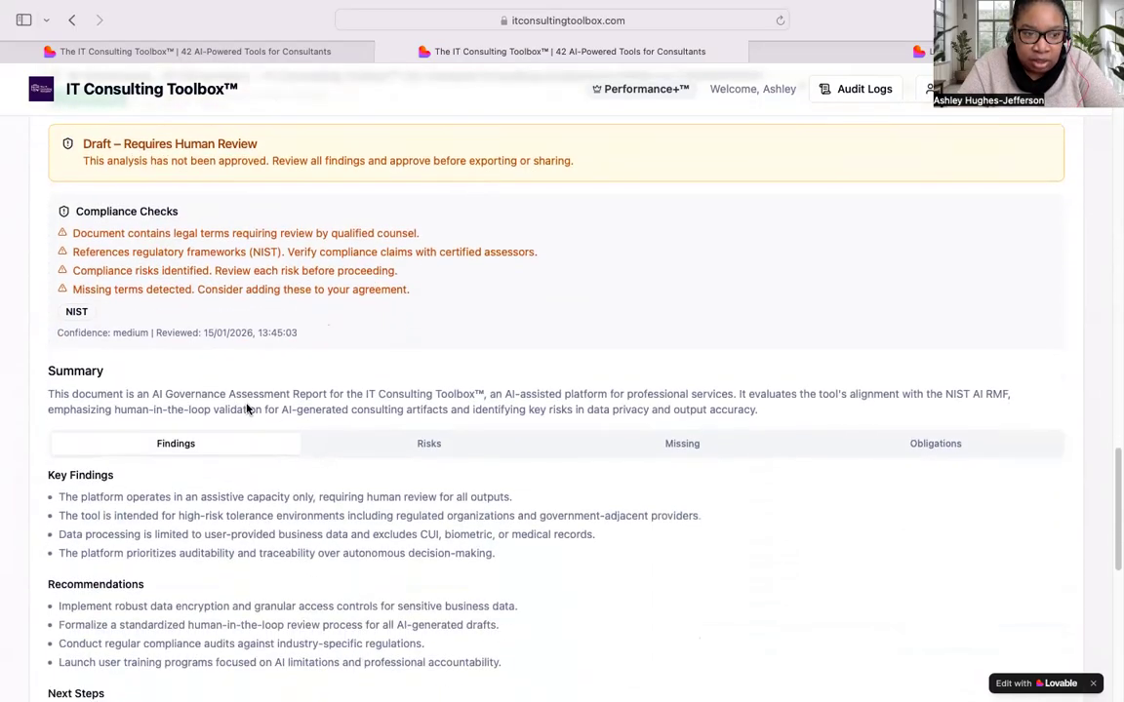
{"action": "scroll", "coordinate": [247, 409], "scroll_direction": "down", "scroll_amount": 5}
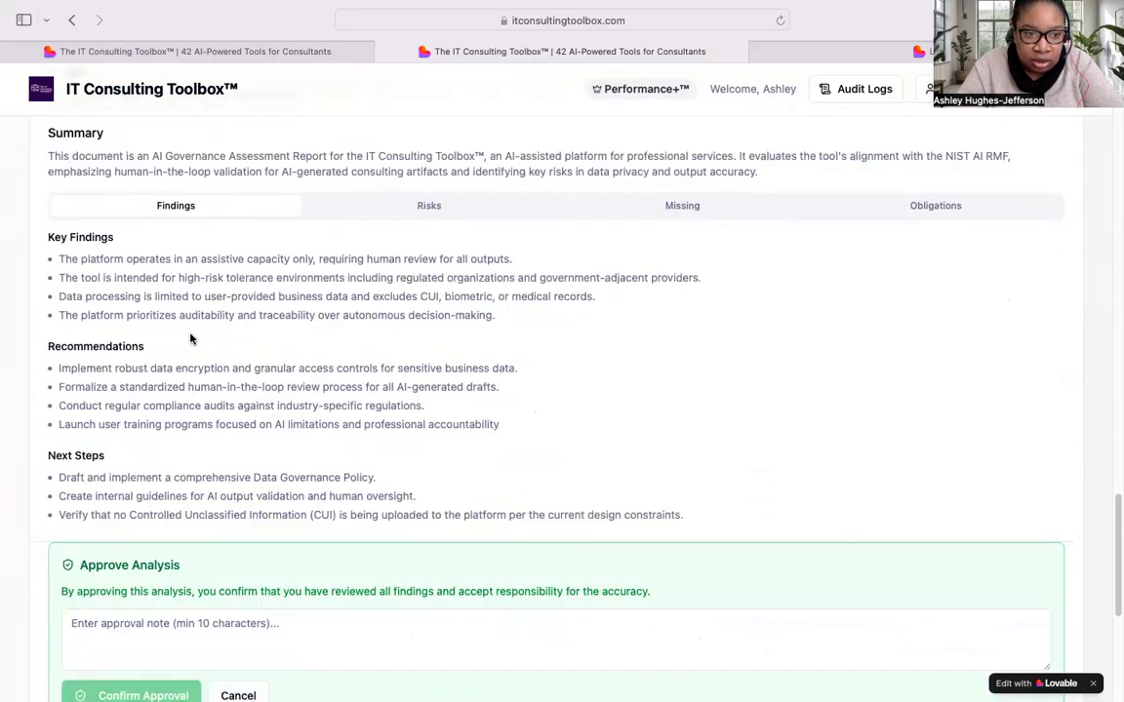
{"action": "left_click", "coordinate": [424, 207]}
{"action": "left_click", "coordinate": [647, 209]}
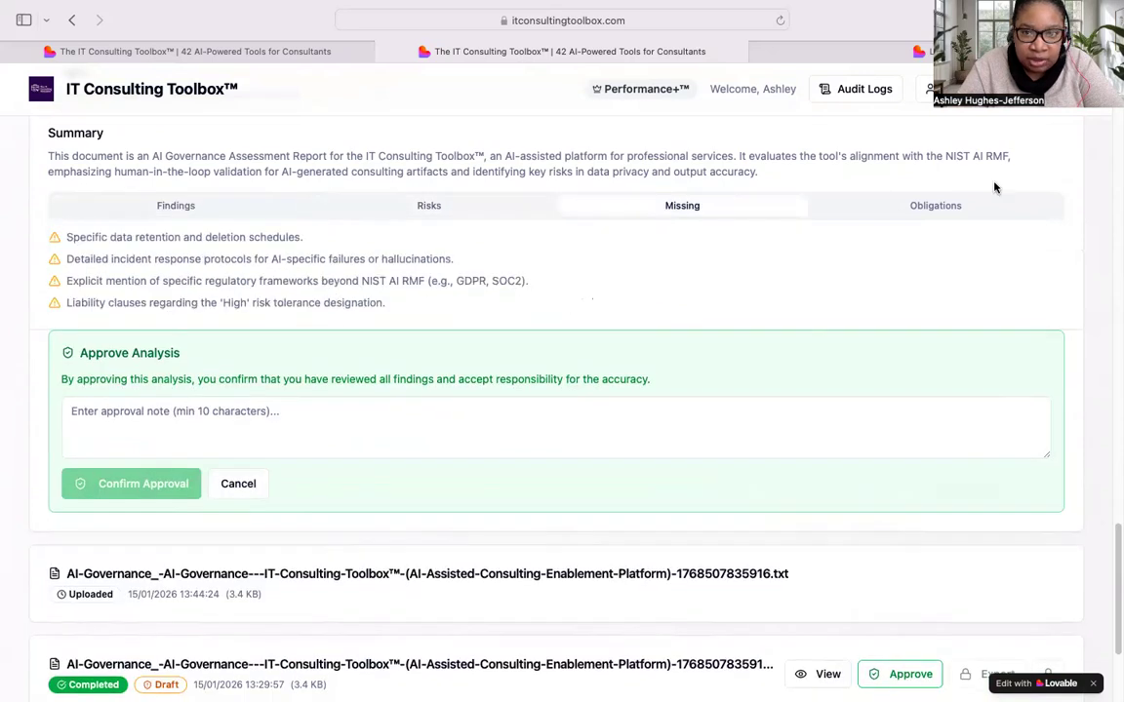
{"action": "left_click", "coordinate": [907, 204]}
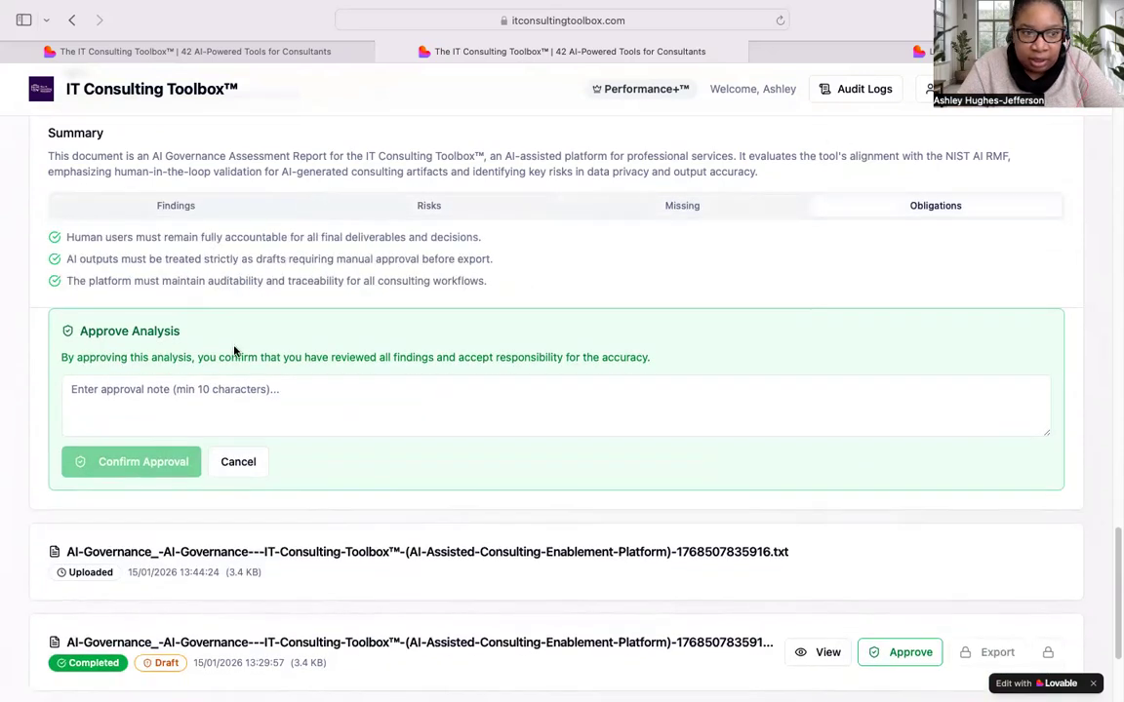
- Approve the newest AI Governance analysis with the approval note "Reviewed this analysis."
{"action": "left_click", "coordinate": [71, 407]}
{"action": "scroll", "coordinate": [187, 356], "scroll_direction": "up", "scroll_amount": 2}
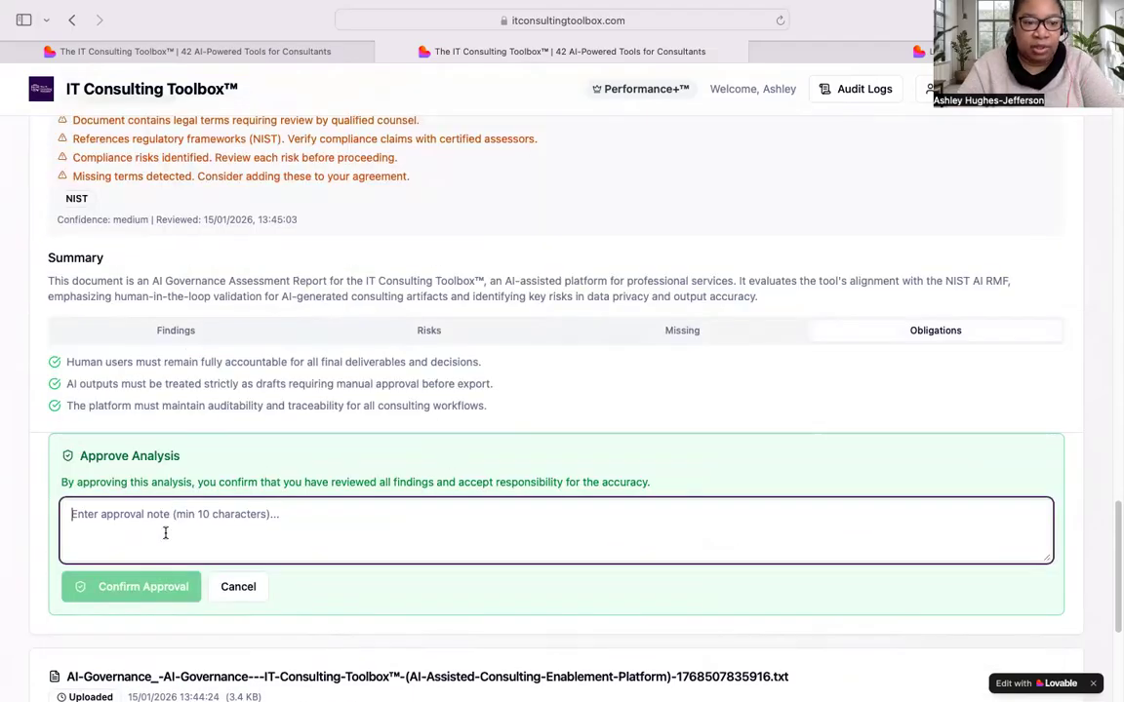
{"action": "type", "text": "Revi"}
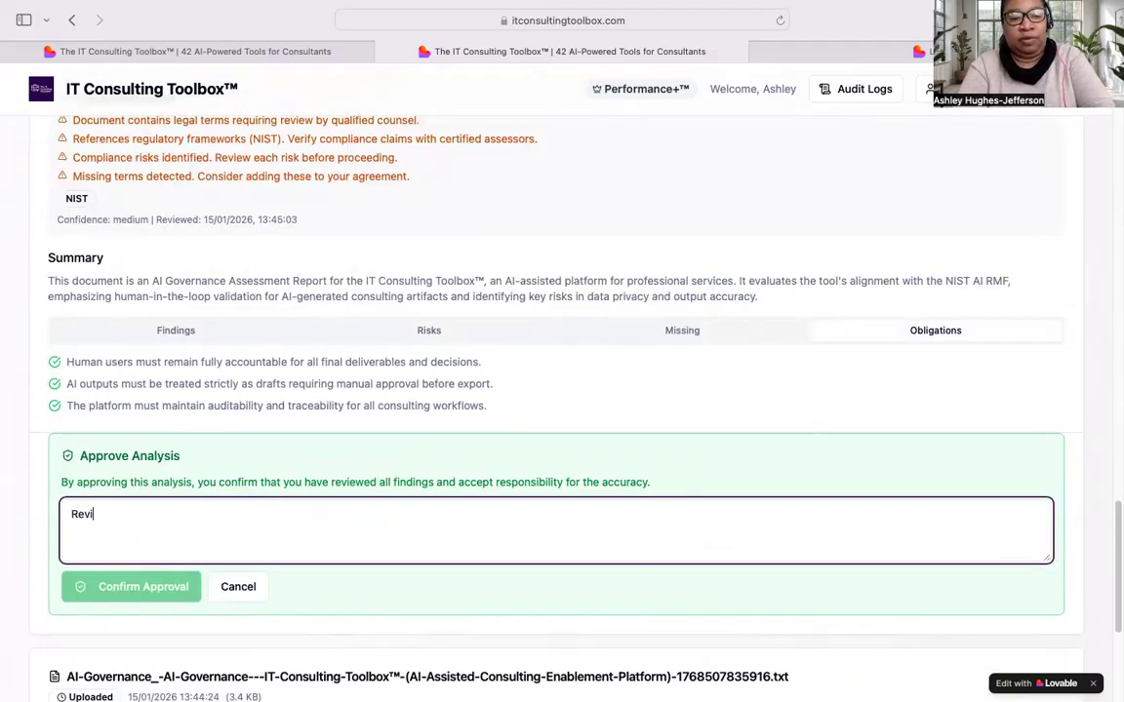
{"action": "type", "text": "wed"}
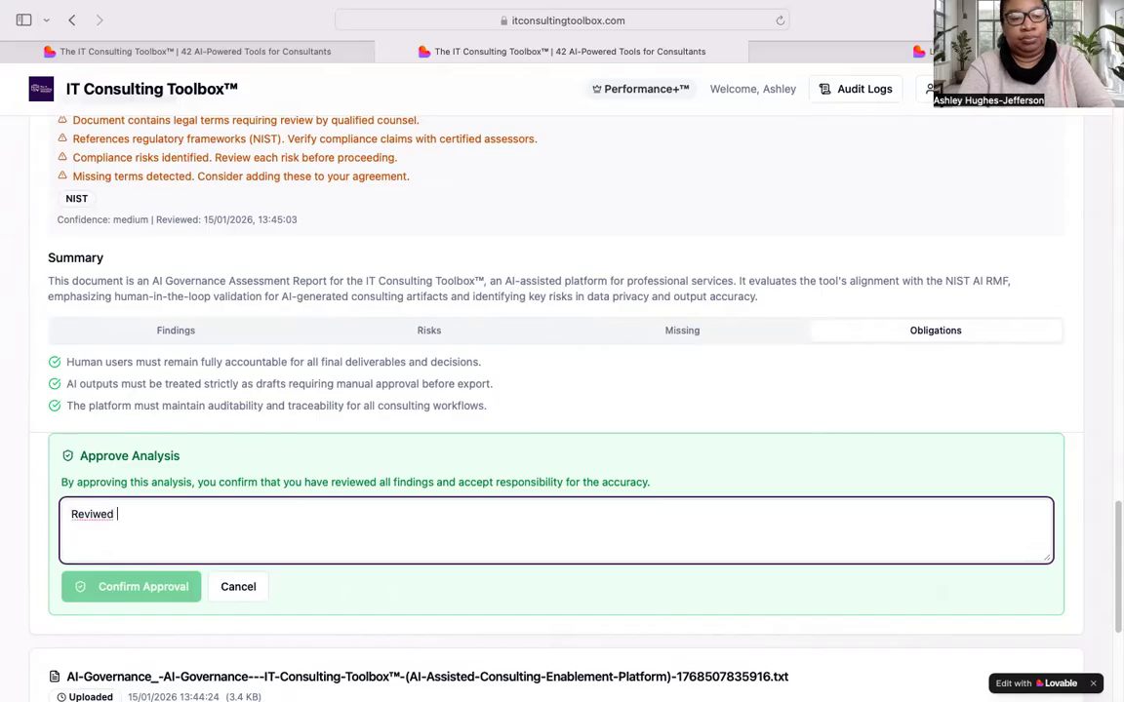
{"action": "key", "text": "BackSpace"}
{"action": "key", "text": "BackSpace"}
{"action": "key", "text": "BackSpace"}
{"action": "key", "text": "BackSpace"}
{"action": "type", "text": "iewed"}
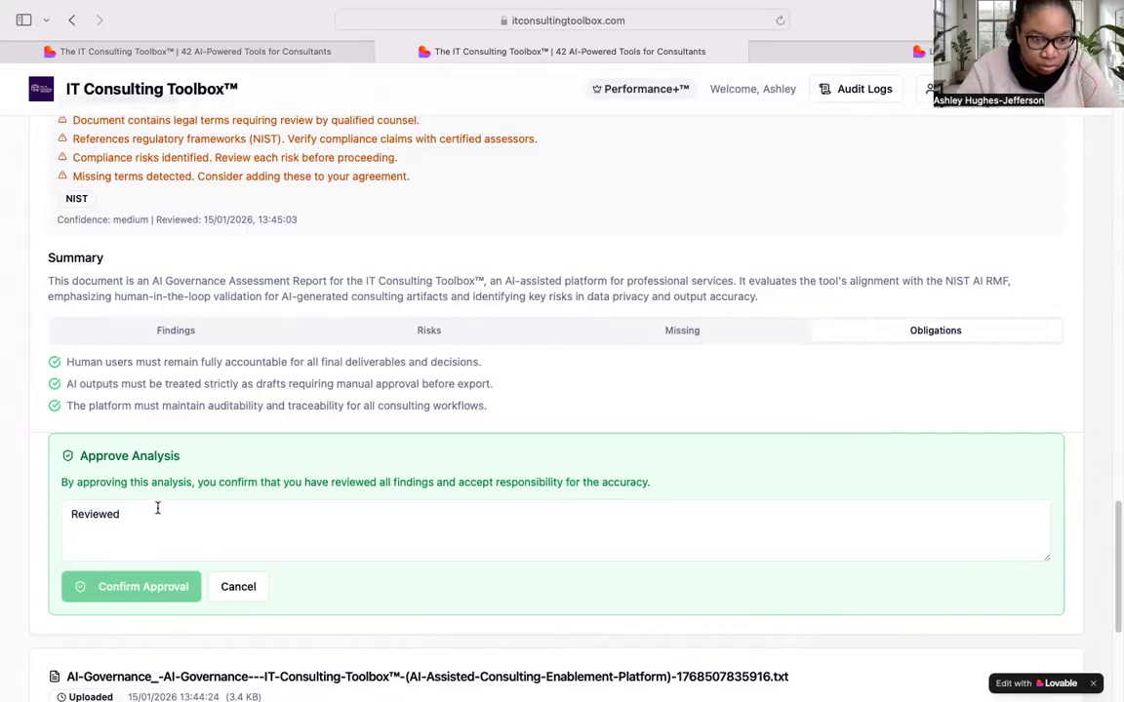
{"action": "type", "text": "this"}
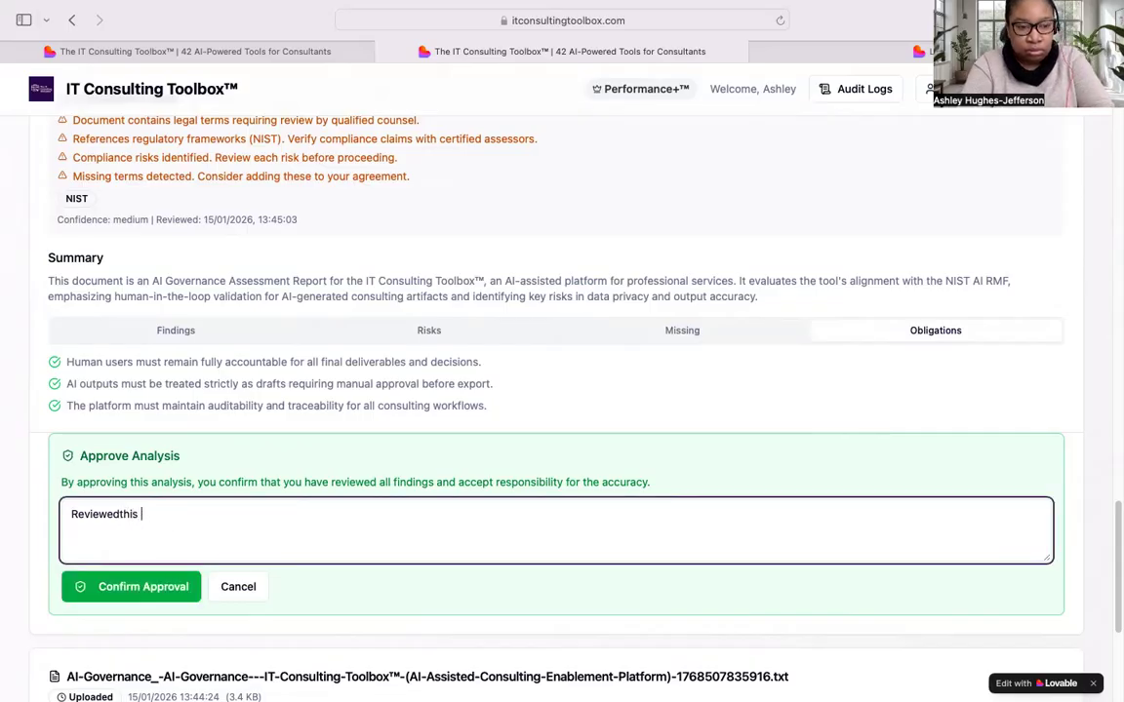
{"action": "key", "text": "BackSpace"}
{"action": "key", "text": "BackSpace"}
{"action": "type", "text": "this"}
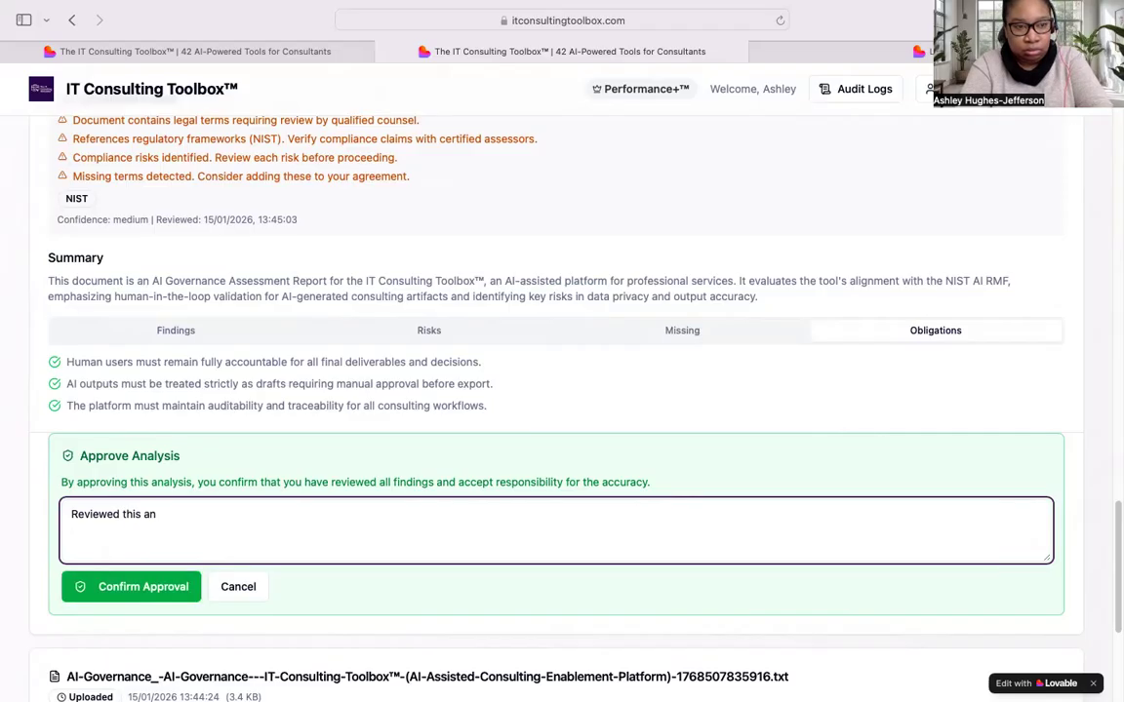
{"action": "type", "text": "analysis."}
{"action": "left_click", "coordinate": [143, 587]}
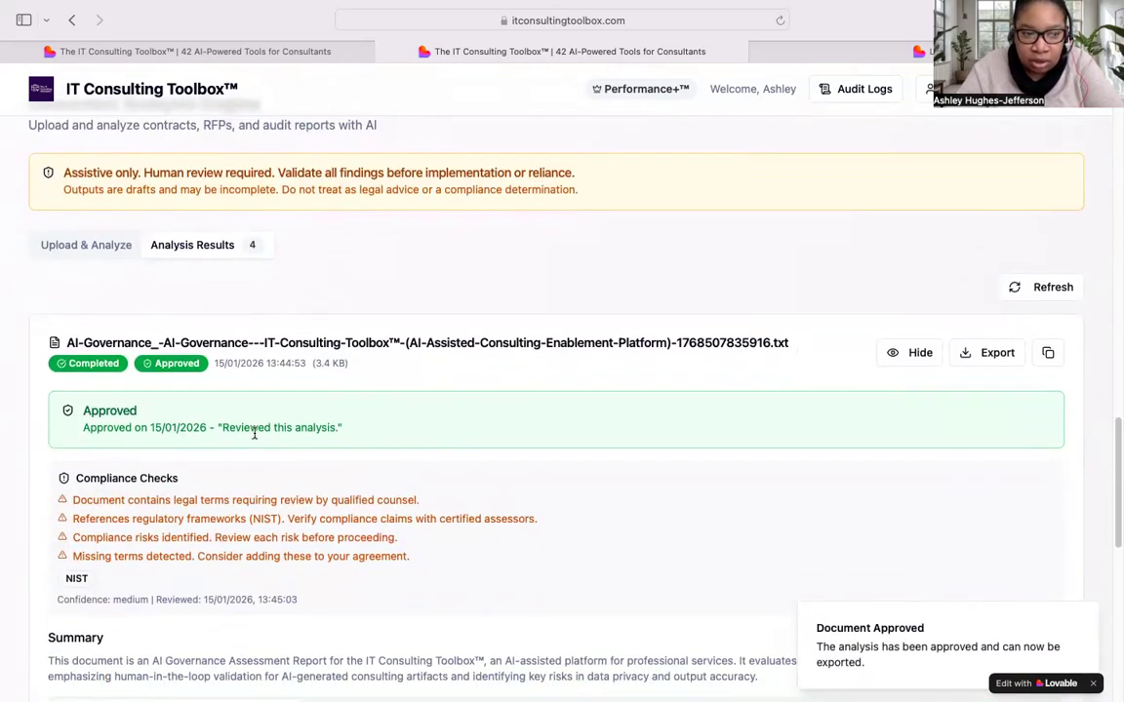
- Look over the approved AI Governance analysis, export it and view the exported government memorandum
{"action": "scroll", "coordinate": [566, 444], "scroll_direction": "up", "scroll_amount": 1}
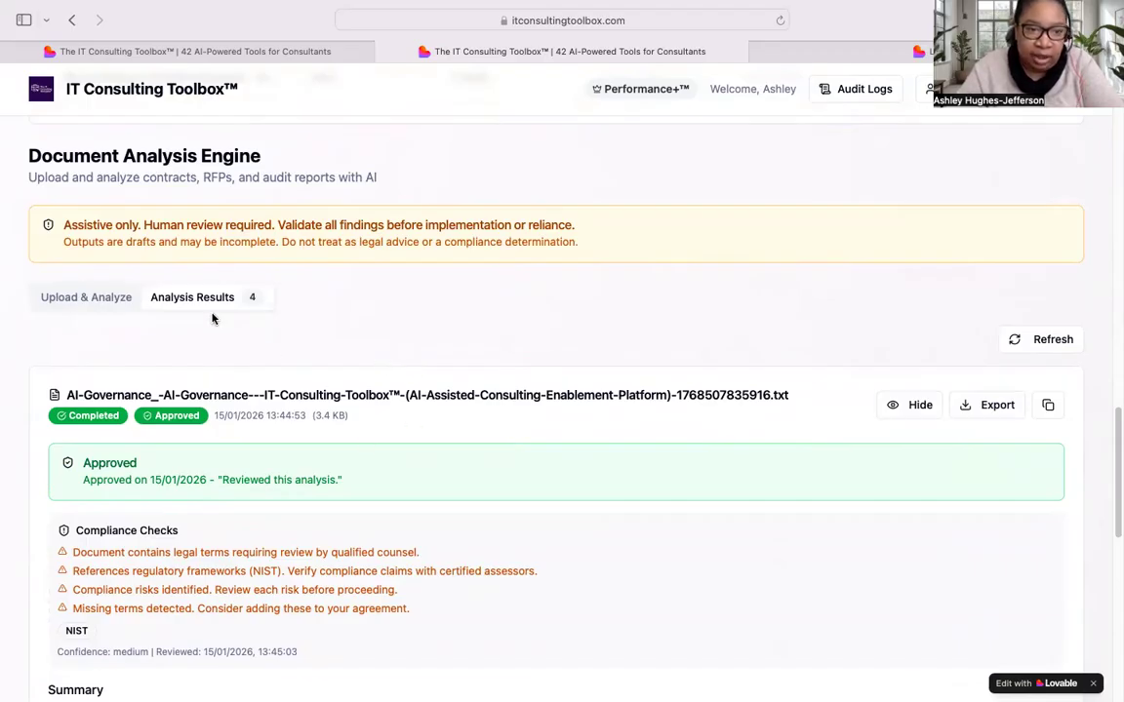
{"action": "scroll", "coordinate": [311, 433], "scroll_direction": "down", "scroll_amount": 5}
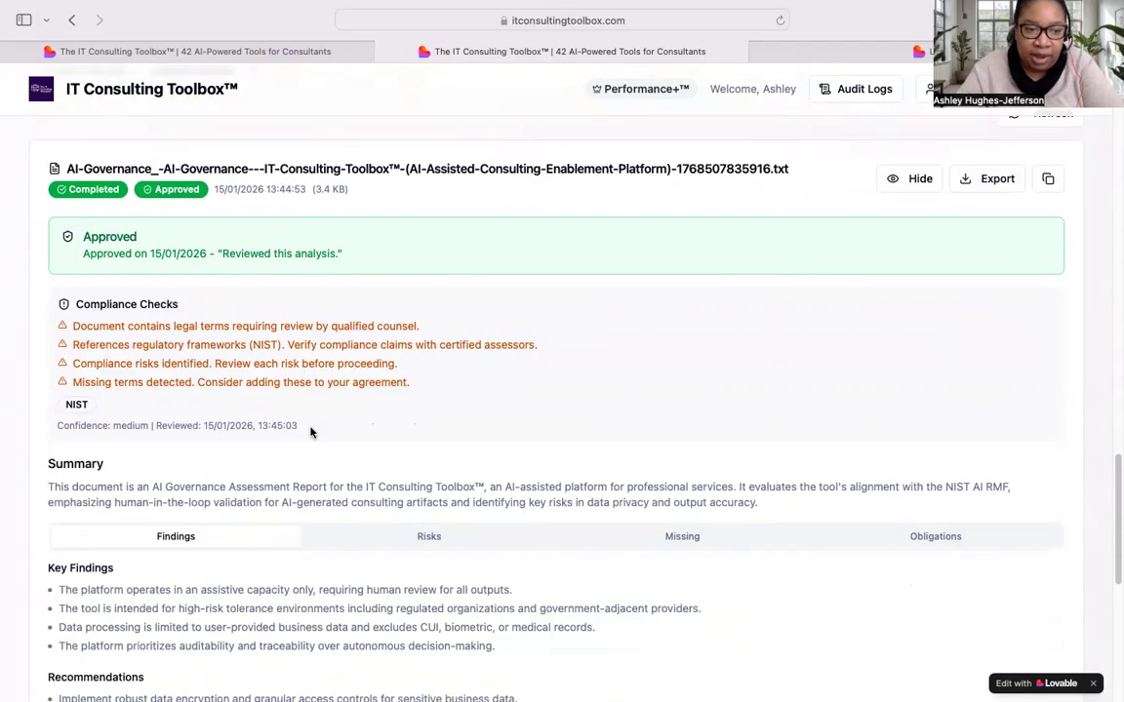
{"action": "scroll", "coordinate": [376, 479], "scroll_direction": "up", "scroll_amount": 5}
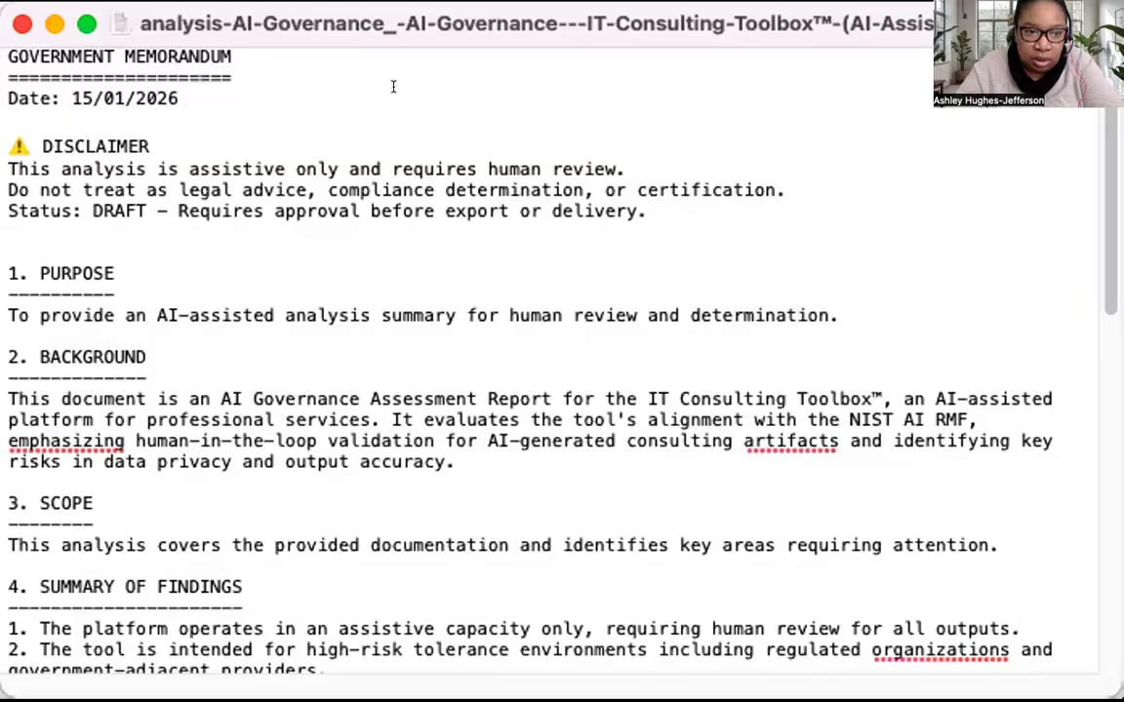
{"action": "left_click", "coordinate": [87, 23]}
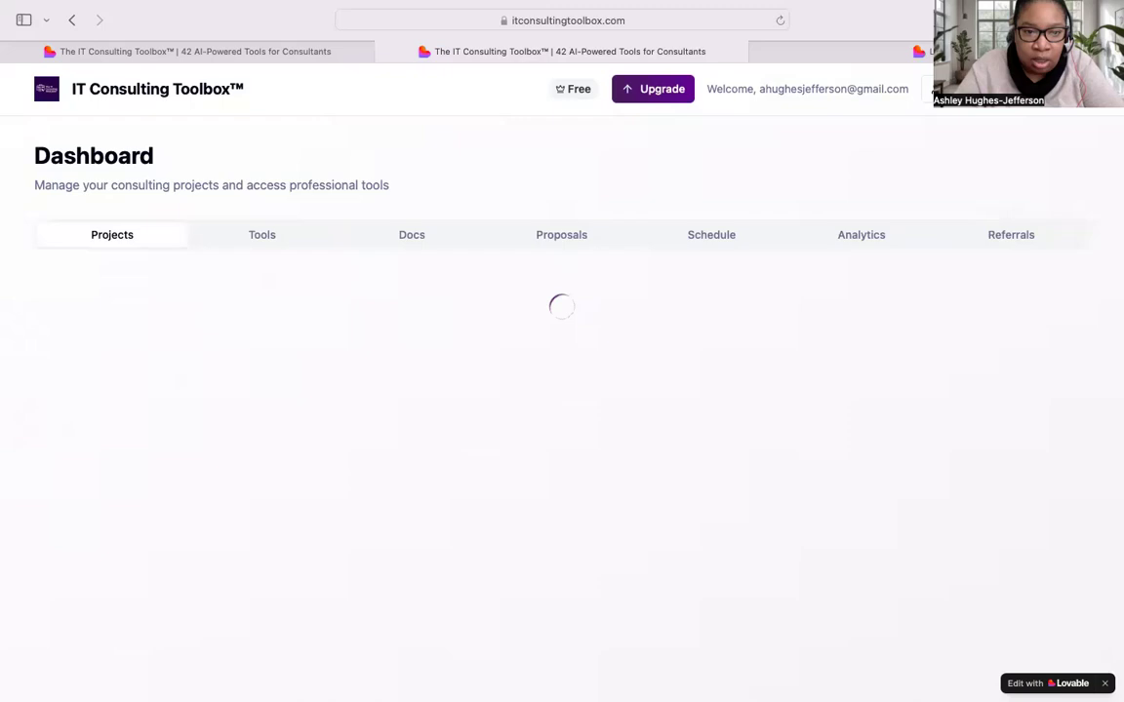
- Open the GovReady compliance readiness assessment from the dashboard's Tools section
{"action": "left_click", "coordinate": [413, 246]}
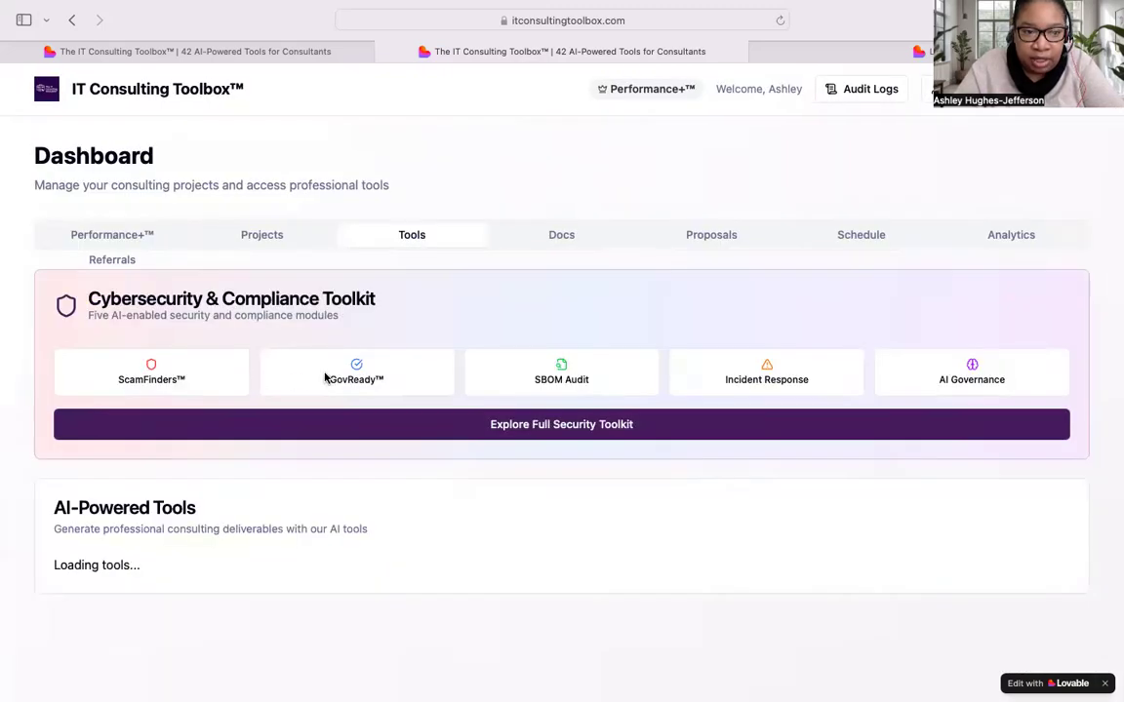
{"action": "left_click", "coordinate": [325, 378]}
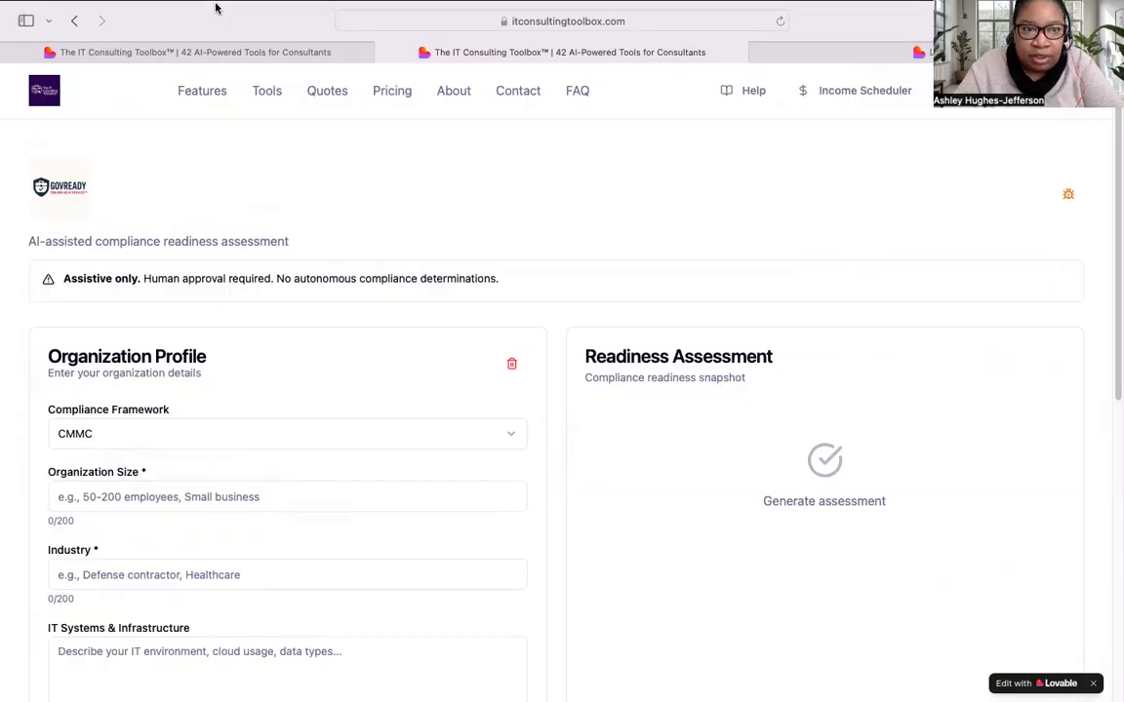
{"action": "mouse_move", "coordinate": [217, 8]}
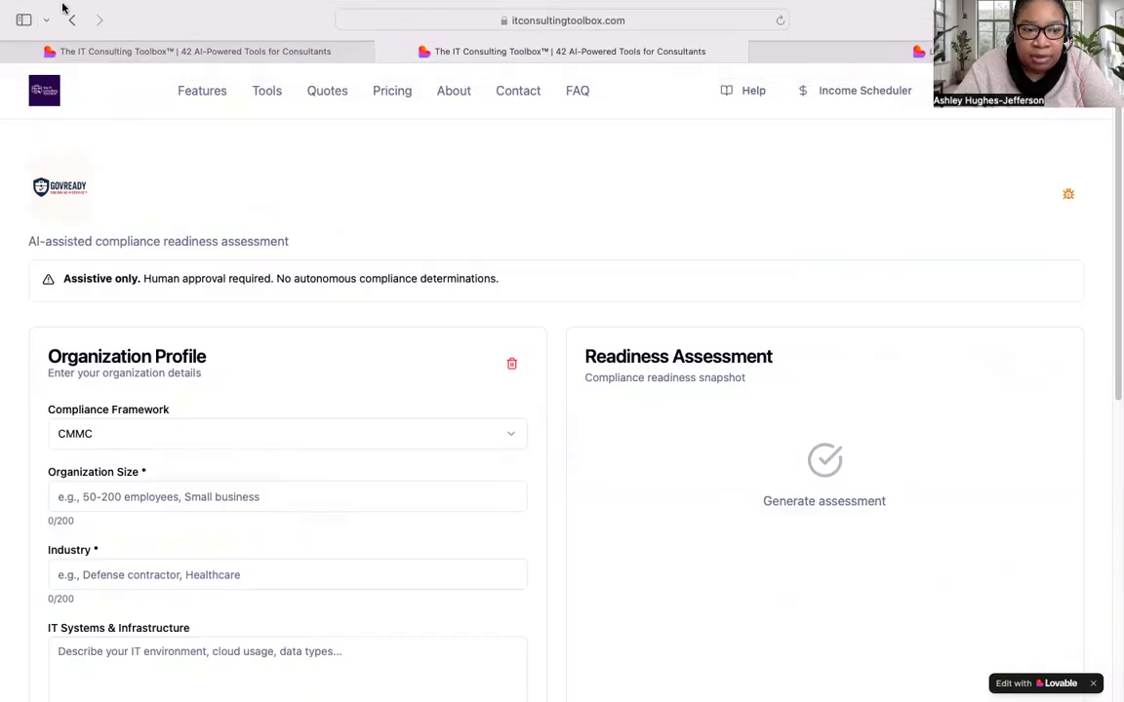
{"action": "mouse_move", "coordinate": [274, 8]}
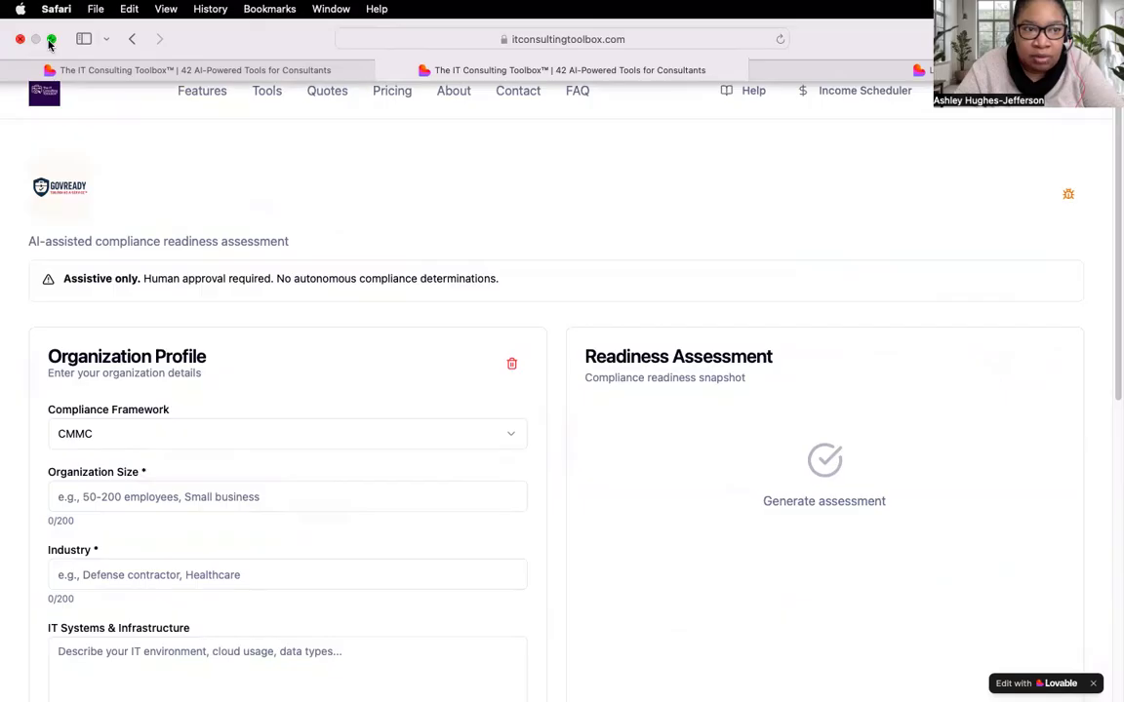
{"action": "left_click", "coordinate": [51, 41]}
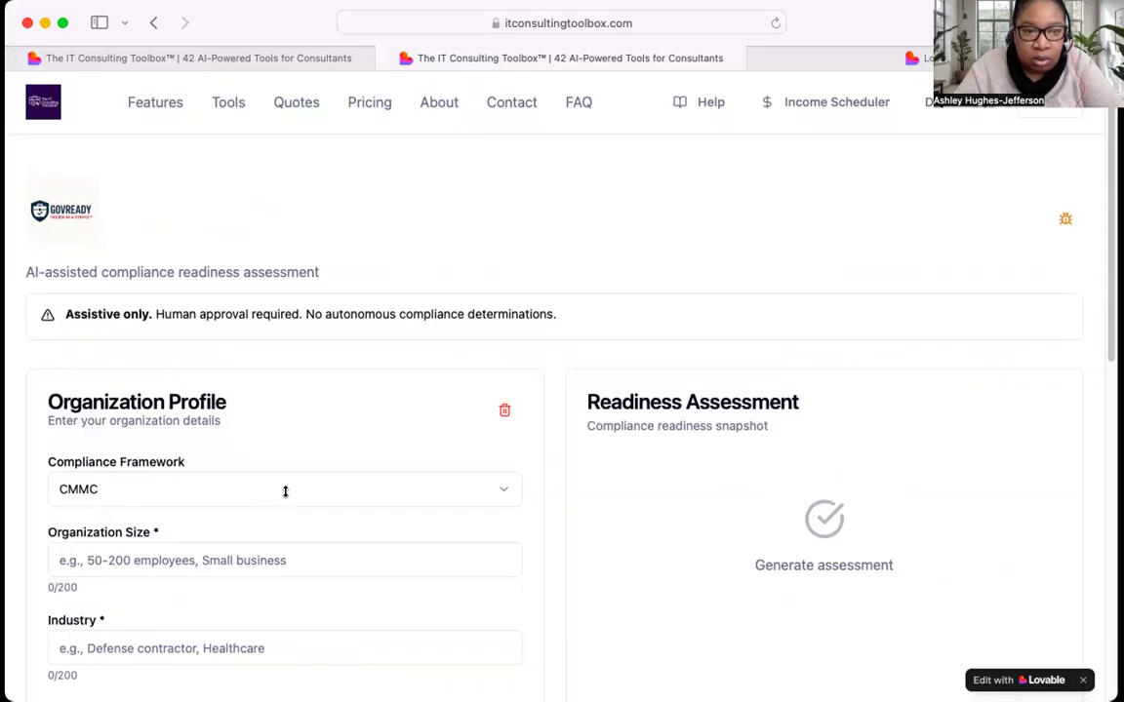
{"action": "key", "text": "super+Tab"}
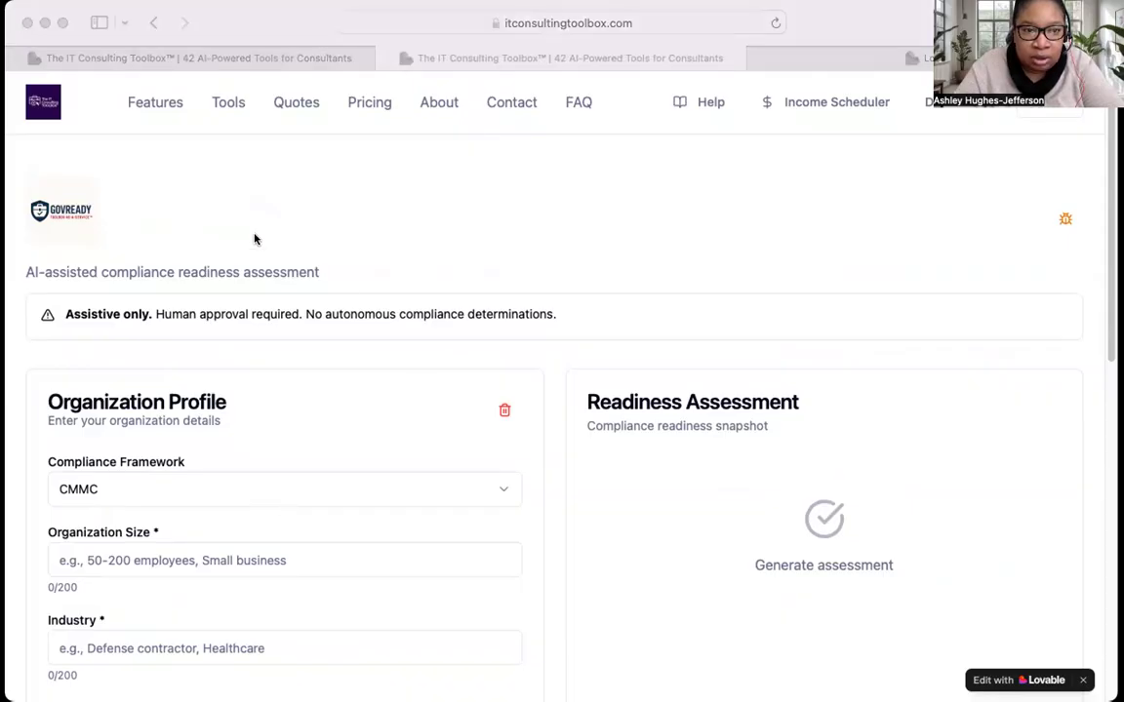
{"action": "left_click", "coordinate": [18, 17]}
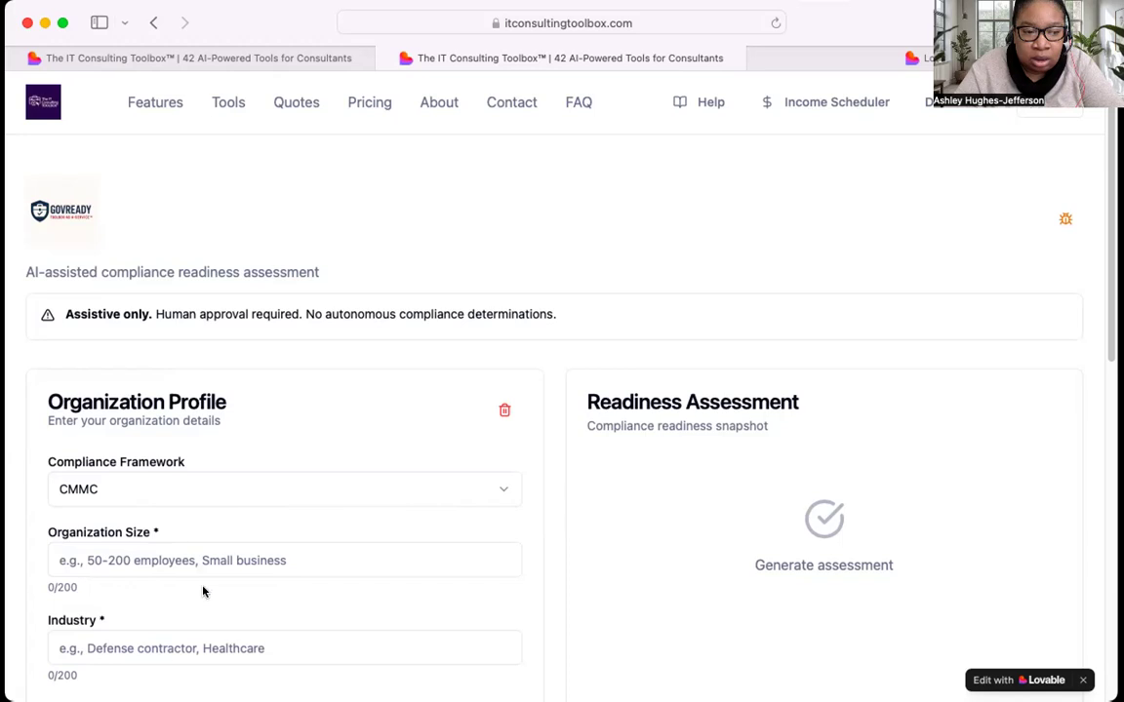
{"action": "left_click", "coordinate": [314, 314]}
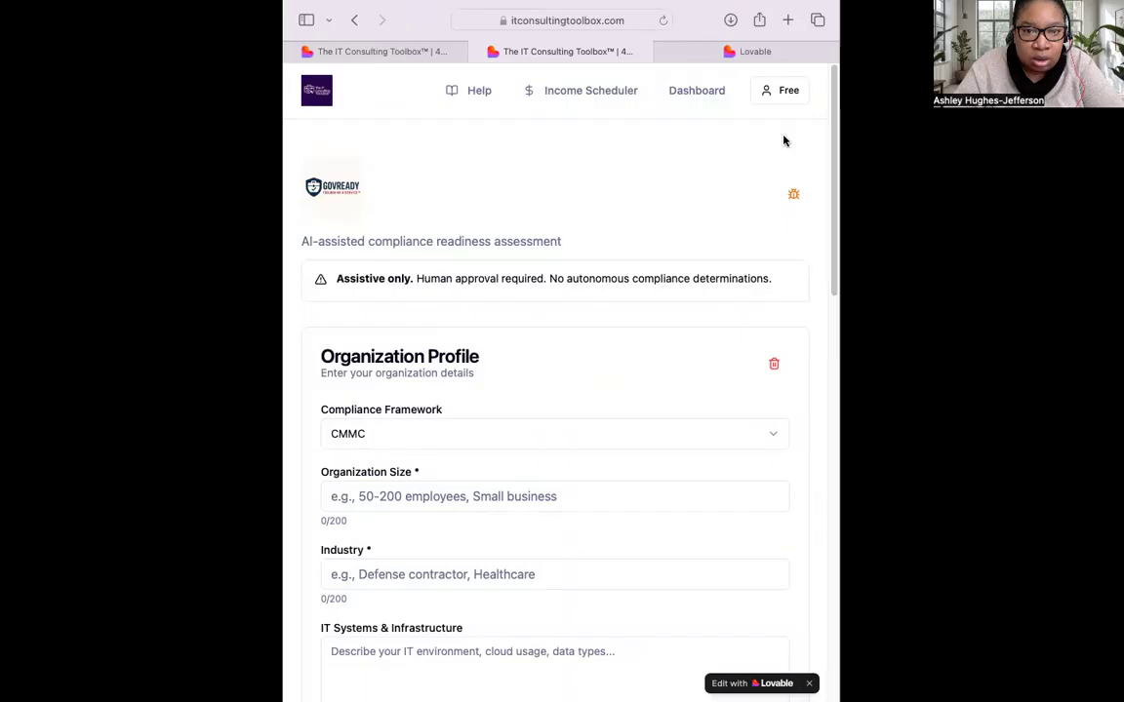
{"action": "mouse_move", "coordinate": [402, 6]}
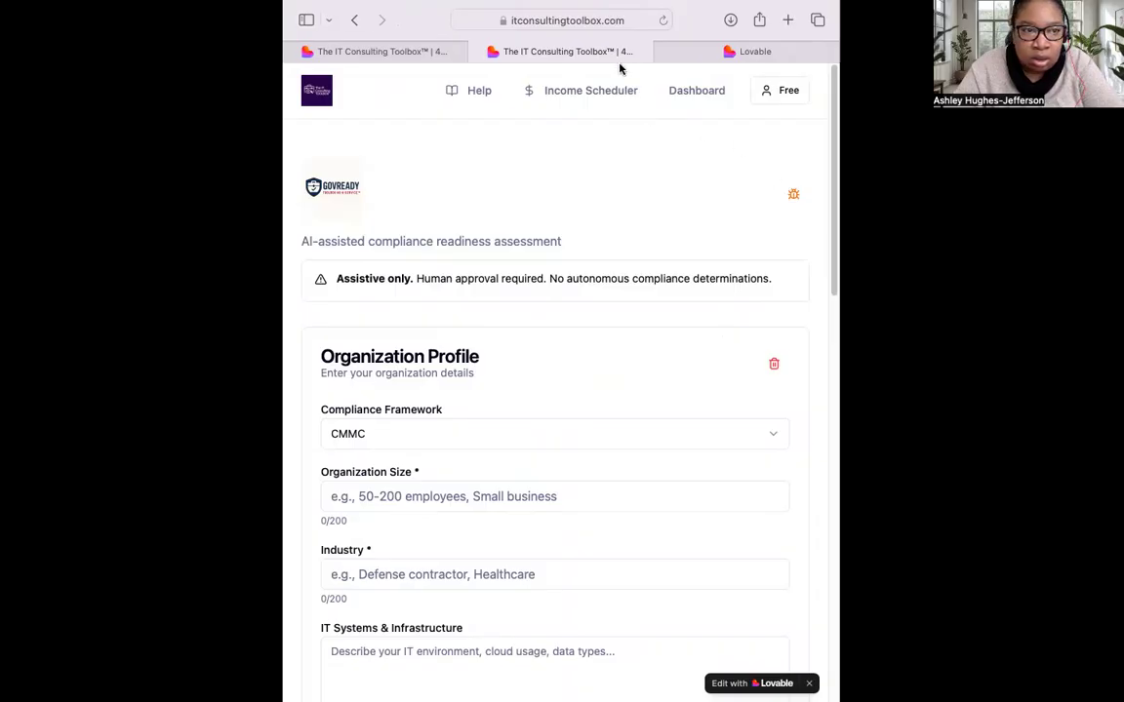
{"action": "mouse_move", "coordinate": [319, 8]}
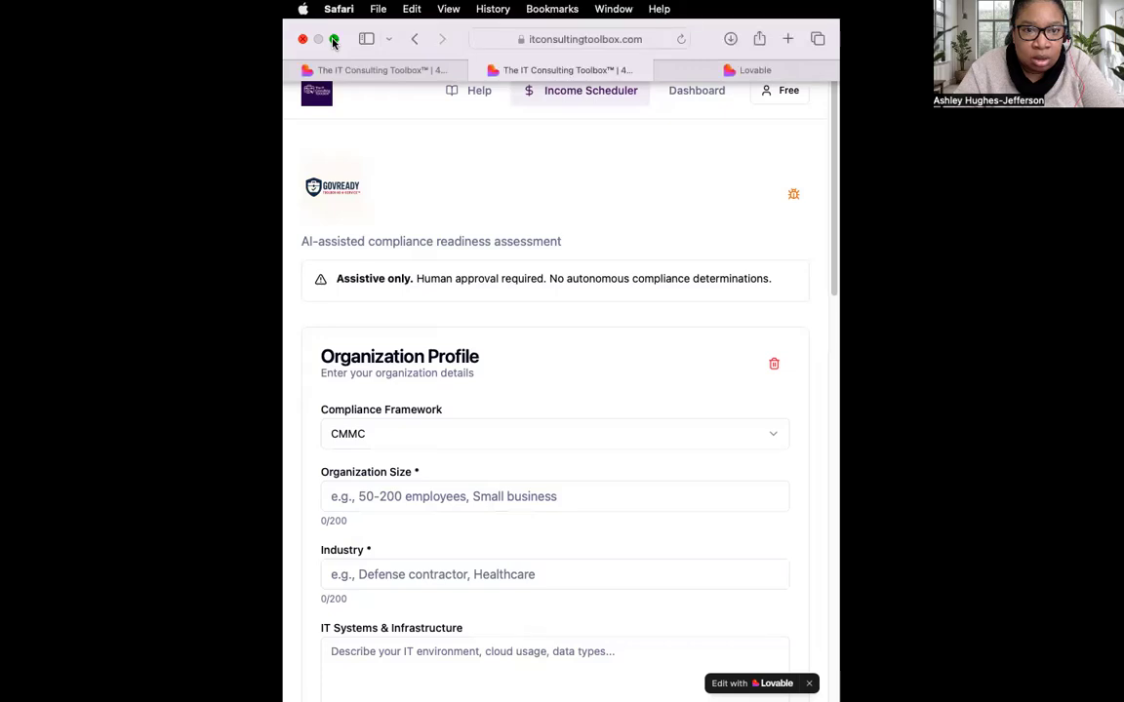
{"action": "left_click", "coordinate": [334, 40]}
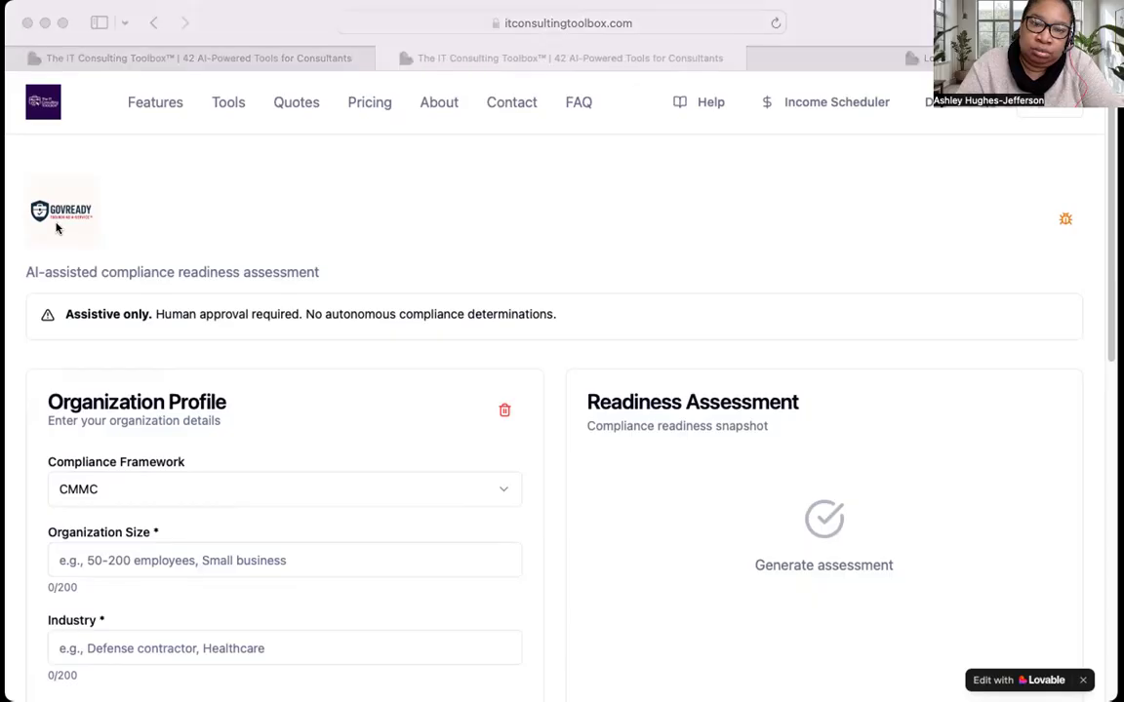
- Return to the dashboard and reopen GovReady from the Cybersecurity & Compliance Toolkit
{"action": "left_click", "coordinate": [511, 101]}
{"action": "left_click", "coordinate": [945, 105]}
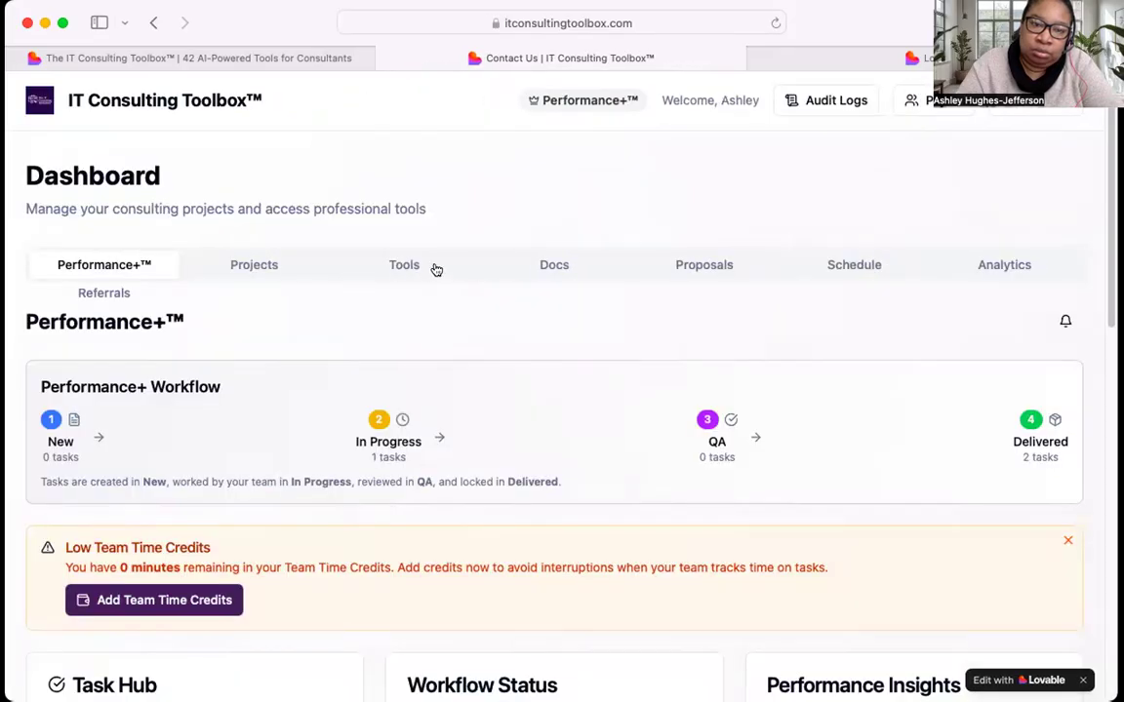
{"action": "left_click", "coordinate": [402, 264]}
{"action": "left_click", "coordinate": [380, 424]}
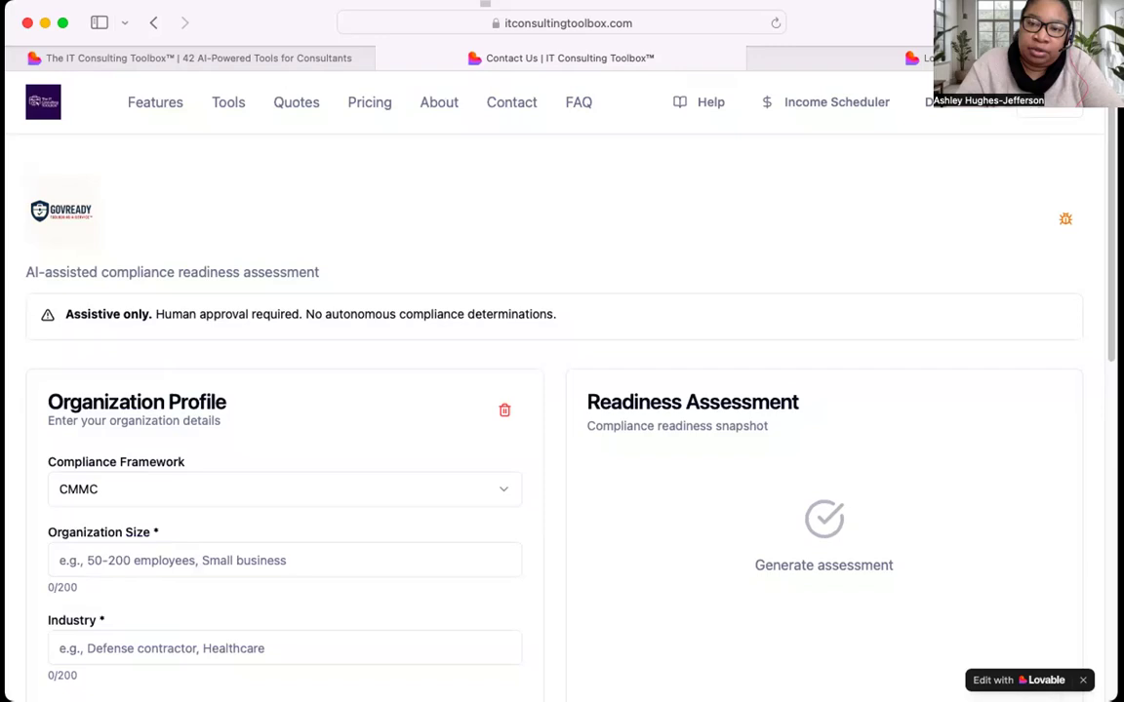
{"action": "scroll", "coordinate": [270, 387], "scroll_direction": "down", "scroll_amount": 3}
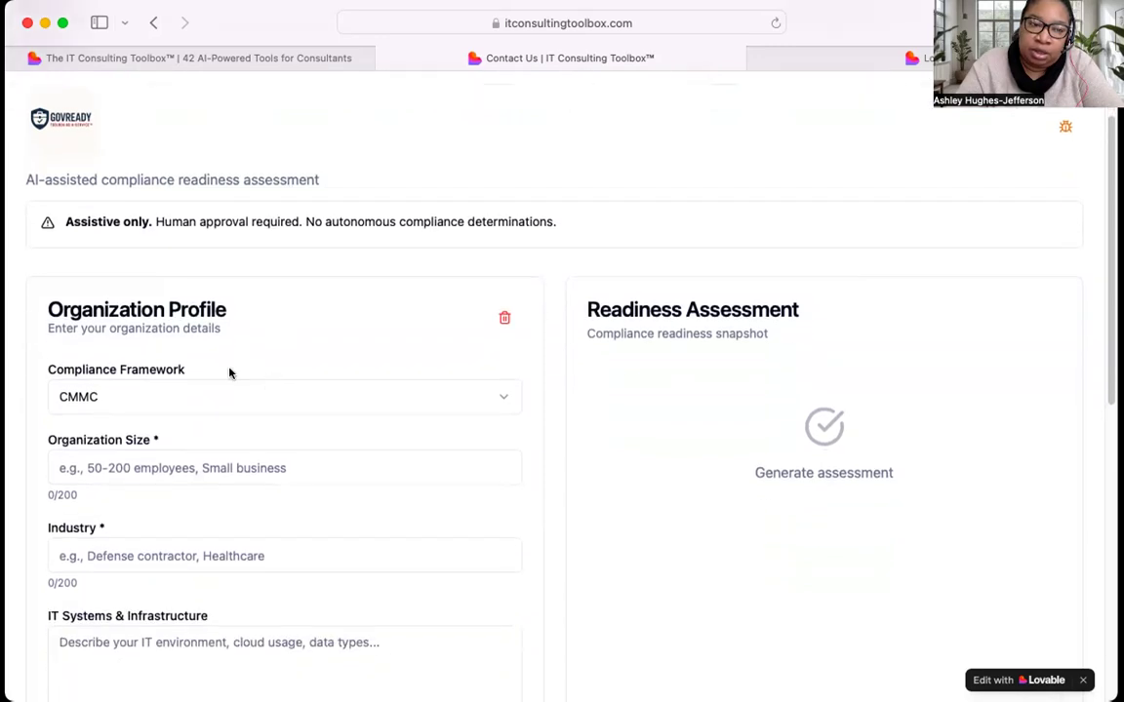
{"action": "scroll", "coordinate": [30, 332], "scroll_direction": "down", "scroll_amount": 1}
{"action": "left_click_drag", "start_coordinate": [46, 297], "coordinate": [326, 644]}
{"action": "left_click", "coordinate": [330, 649]}
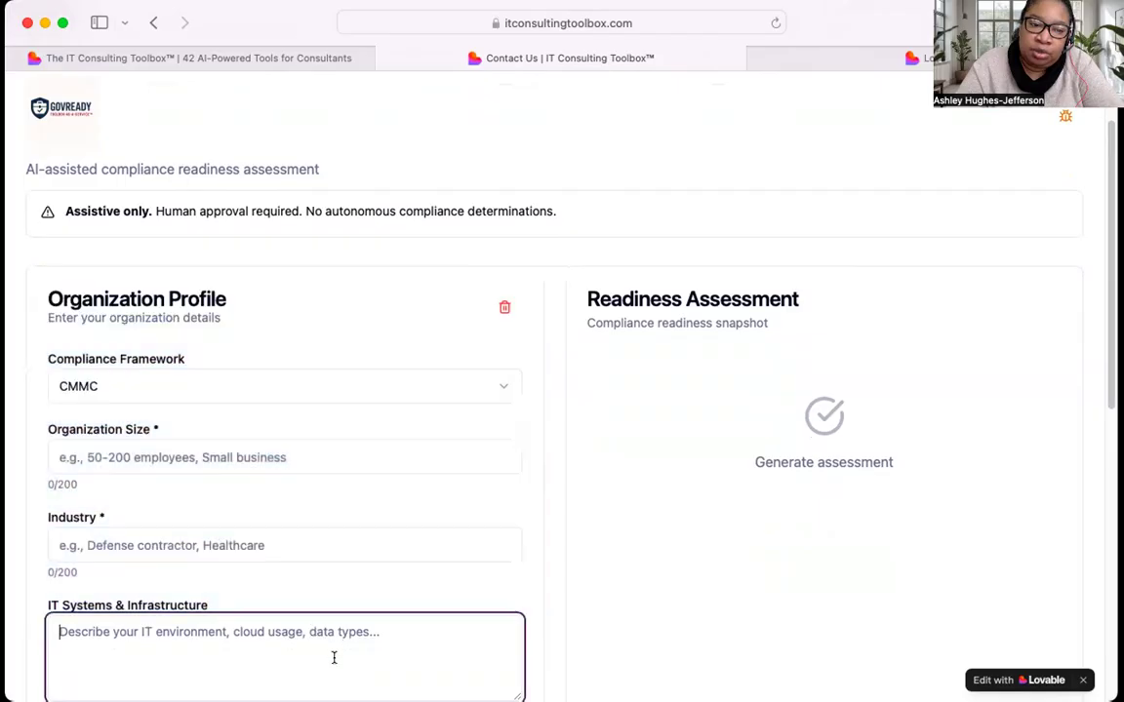
{"action": "left_click", "coordinate": [32, 283]}
{"action": "left_click_drag", "start_coordinate": [71, 302], "coordinate": [382, 629]}
{"action": "left_click", "coordinate": [381, 629]}
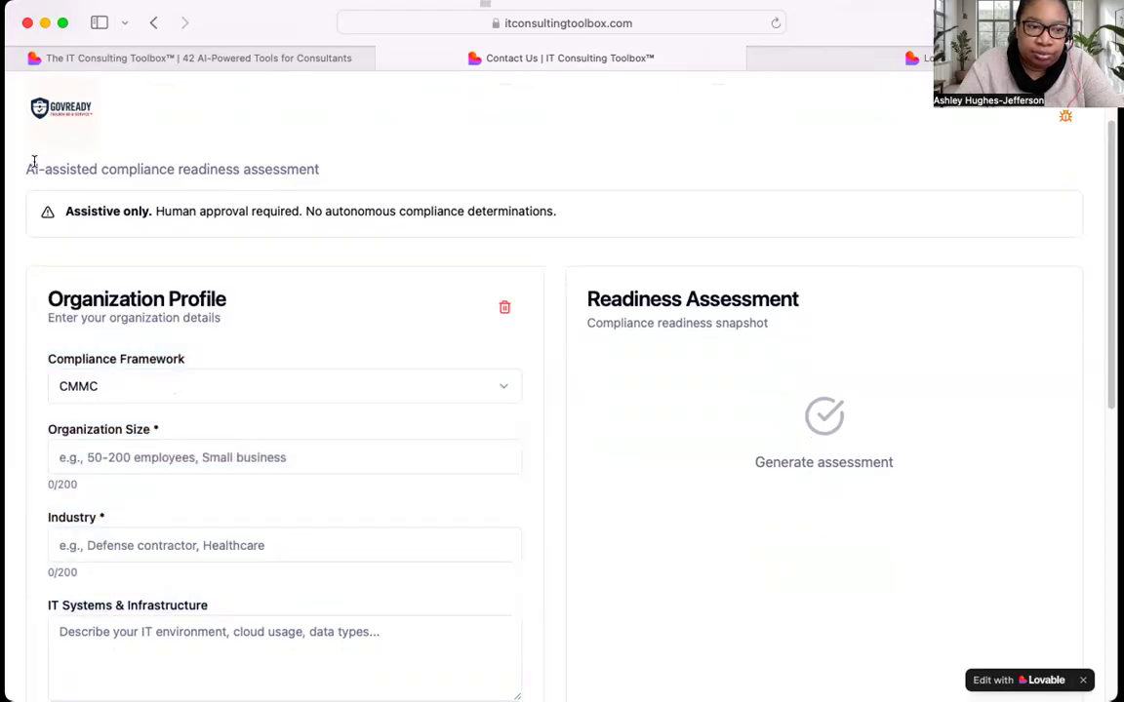
{"action": "left_click_drag", "start_coordinate": [27, 156], "coordinate": [549, 480]}
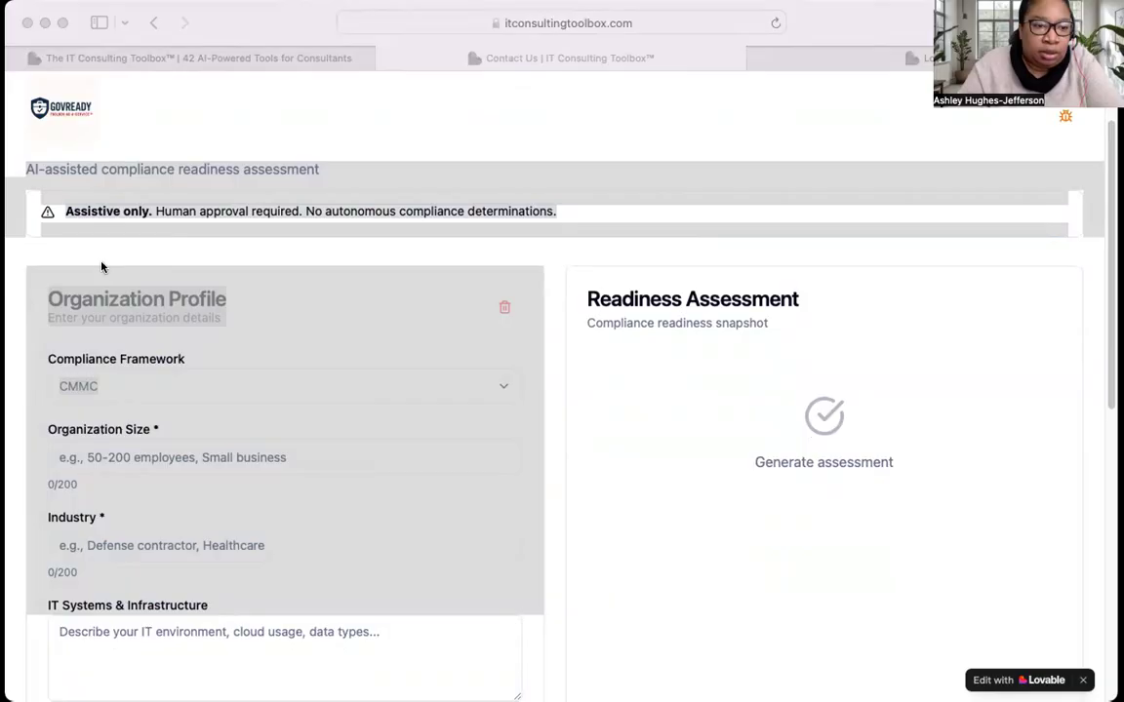
{"action": "left_click", "coordinate": [547, 60]}
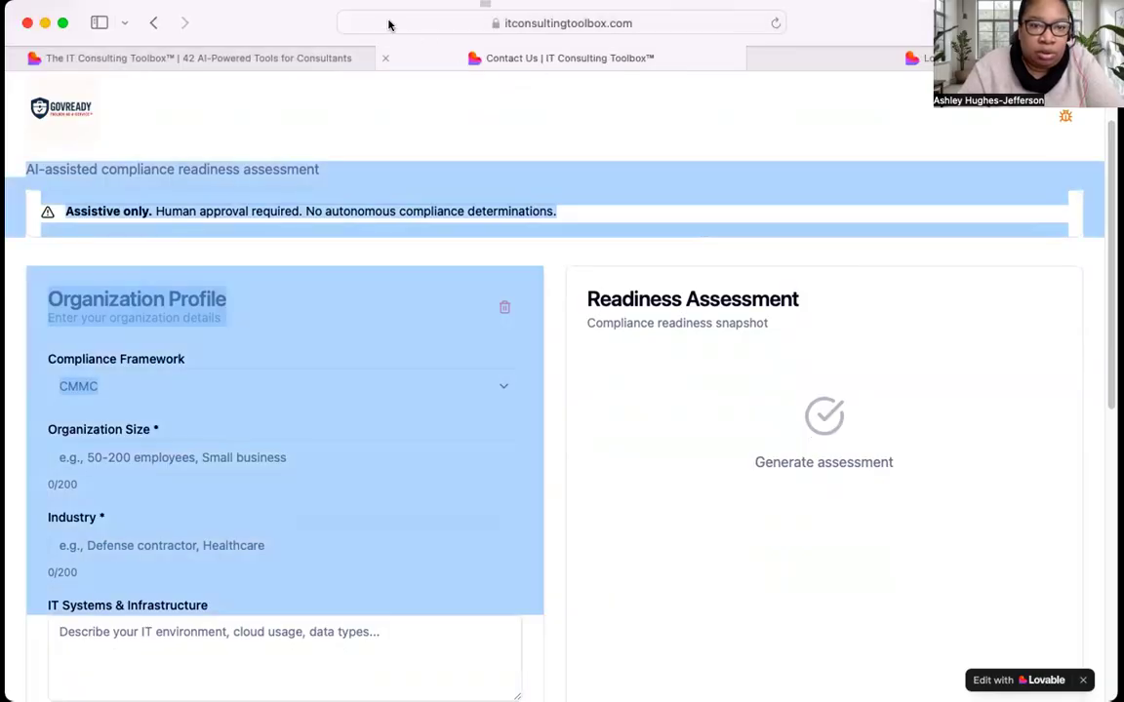
{"action": "left_click", "coordinate": [322, 142]}
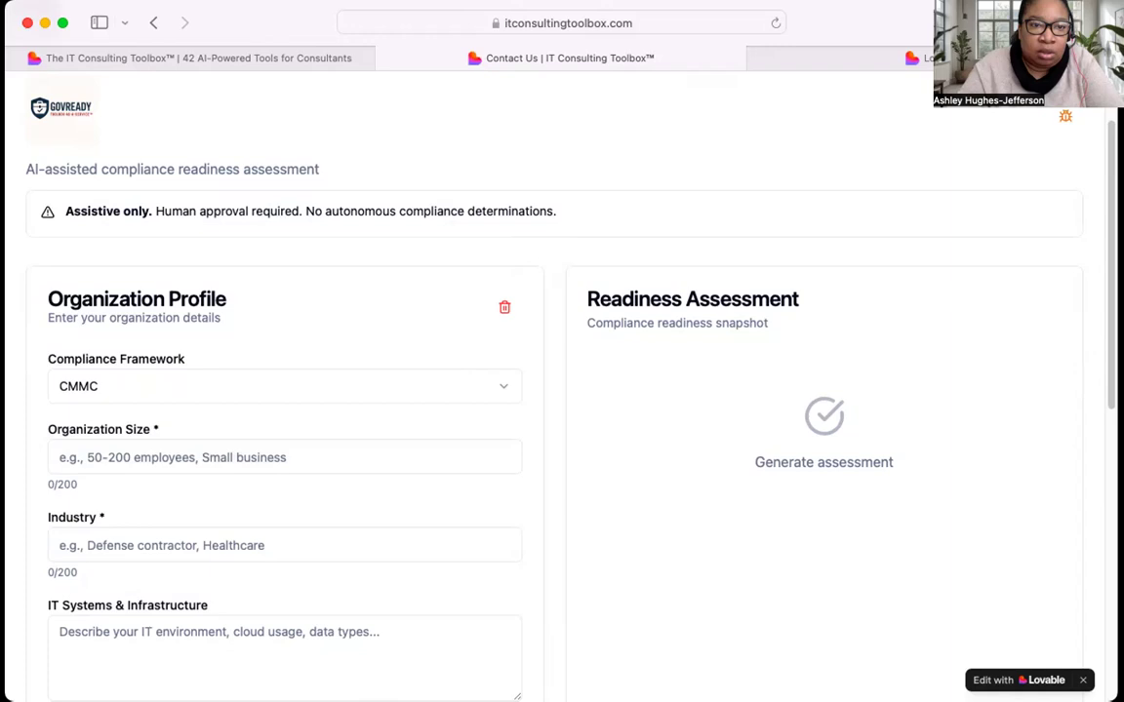
- Tile the browser window to the left of the screen and fill GovReady's Organization Size with MidTier Defense Solutions LLC
{"action": "left_click", "coordinate": [363, 3]}
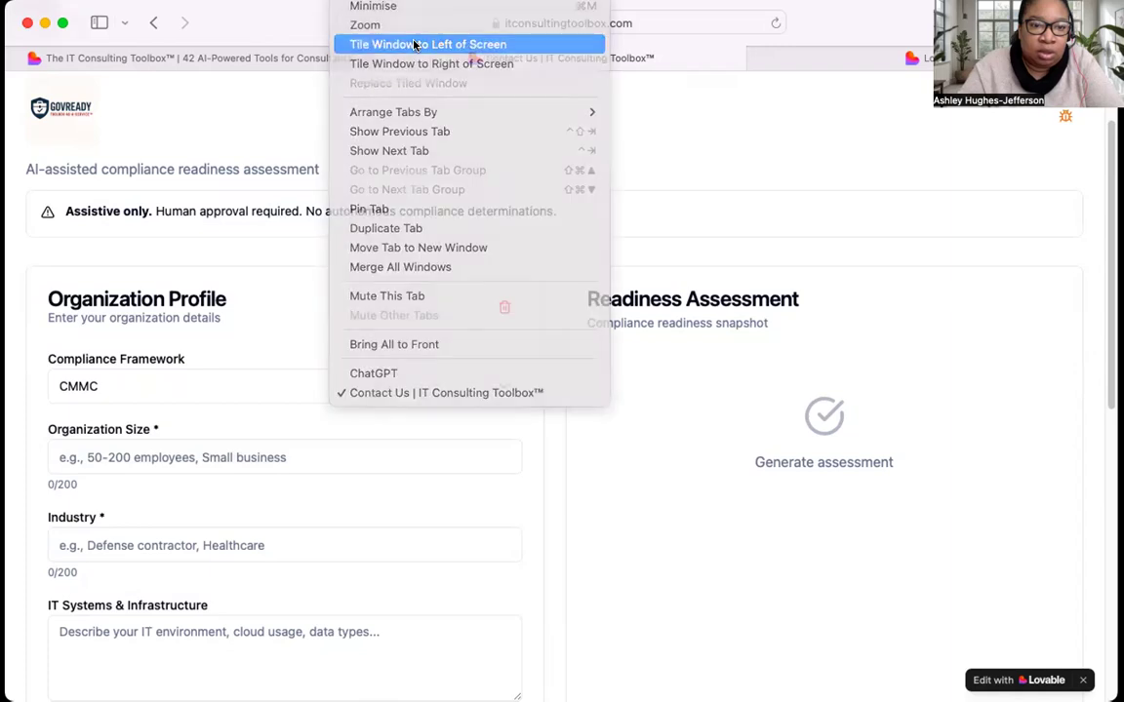
{"action": "left_click", "coordinate": [415, 45]}
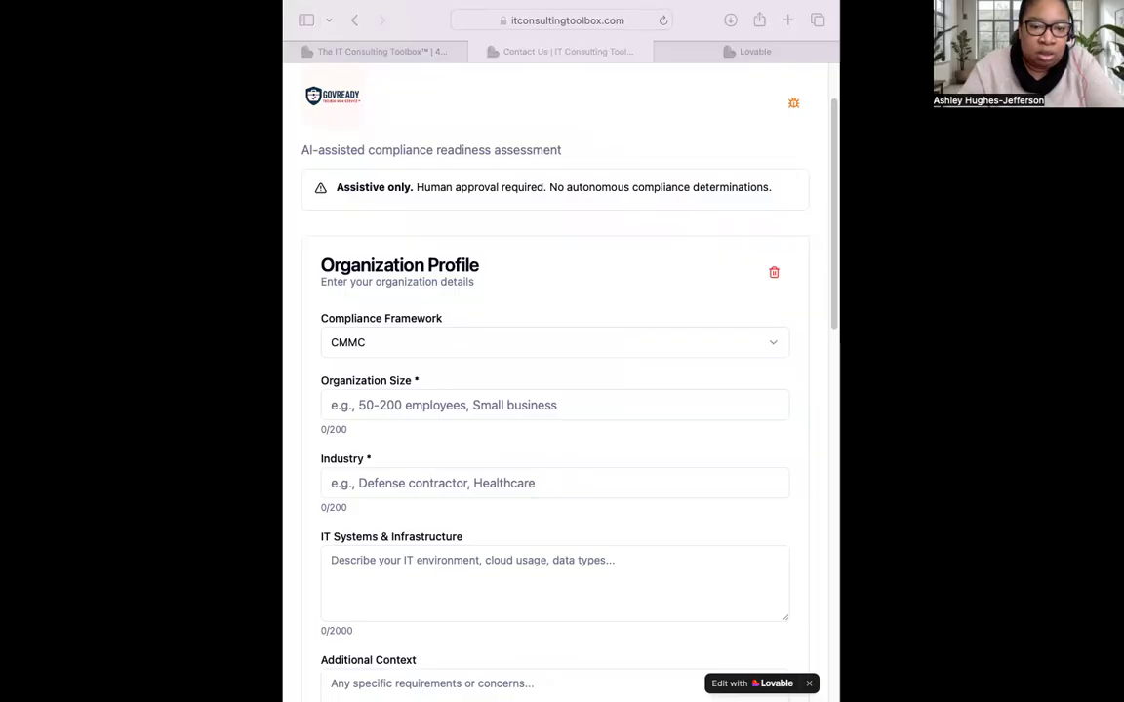
{"action": "left_click", "coordinate": [384, 406]}
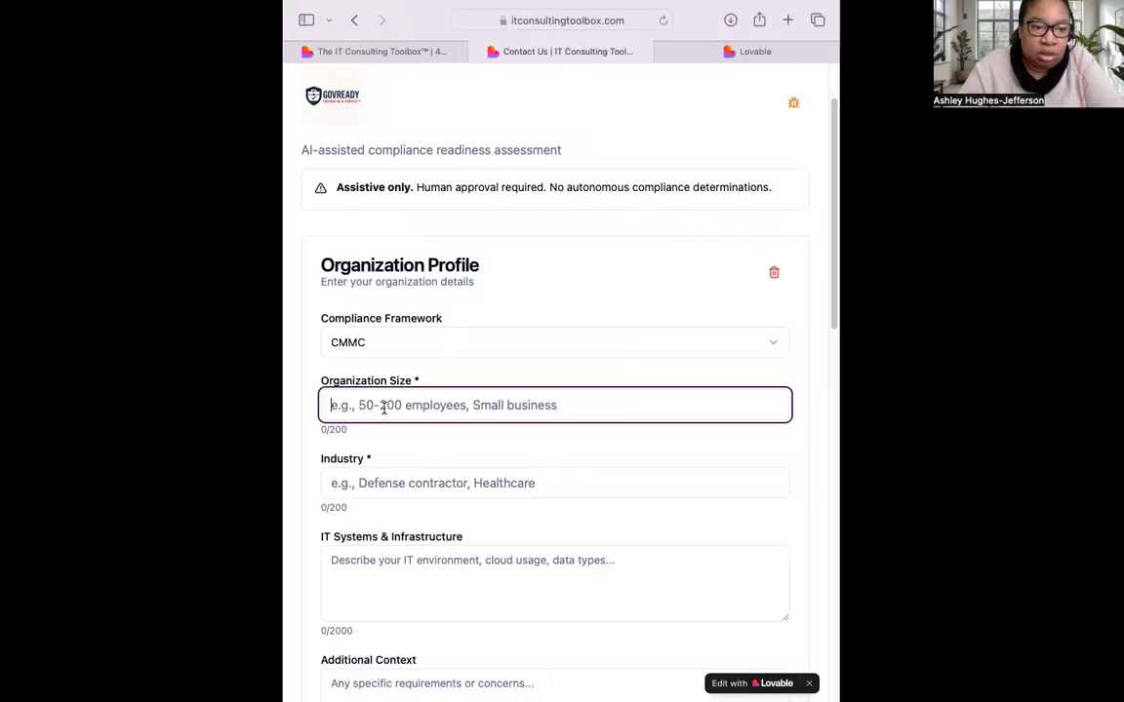
{"action": "right_click", "coordinate": [384, 405]}
{"action": "left_click", "coordinate": [420, 455]}
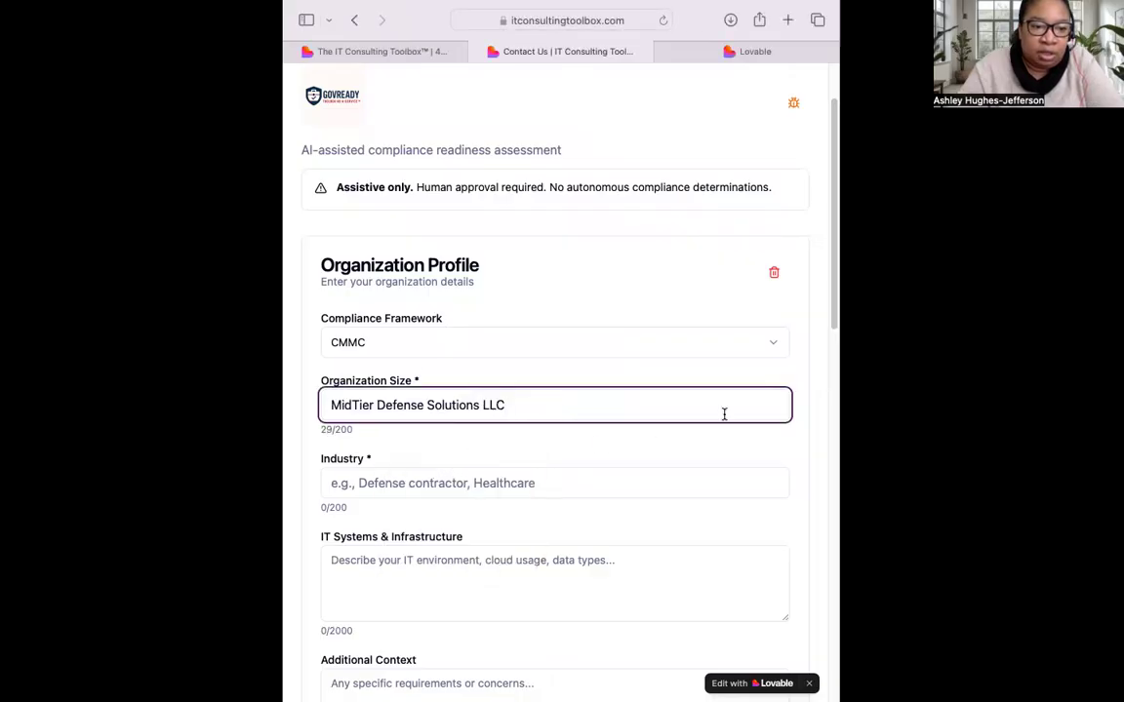
{"action": "key", "text": "super+Tab"}
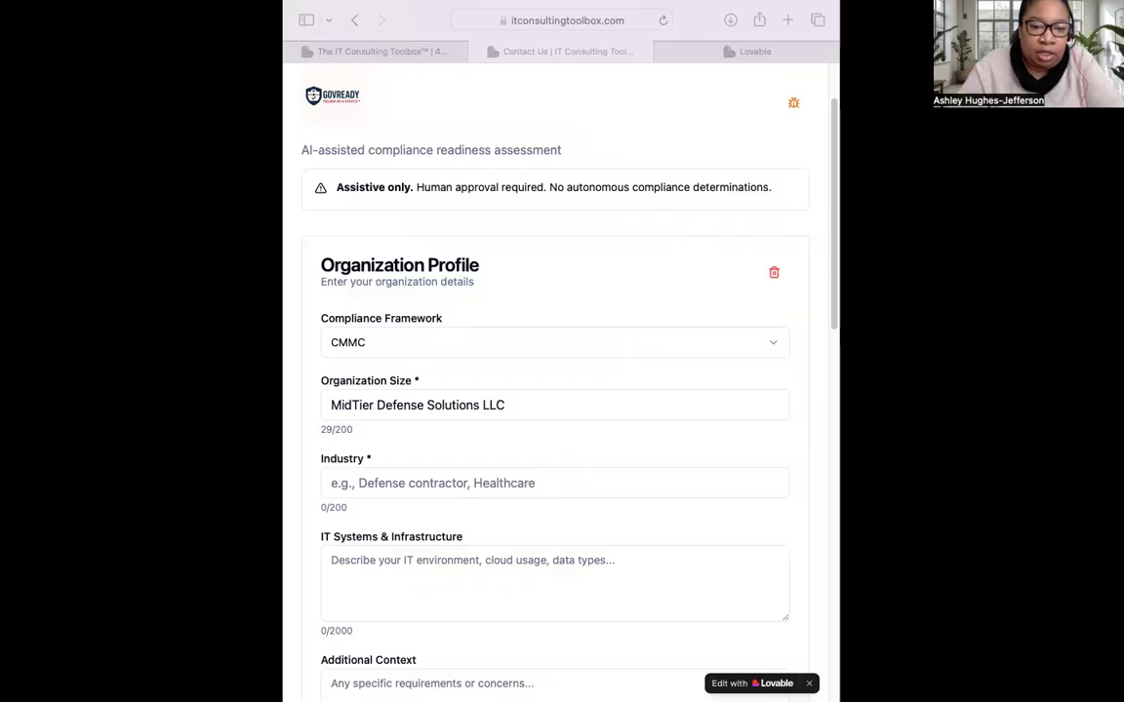
- Fill the Industry field with the technology consulting and managed IT services provider description supporting government-adjacent and defense-sector clients
{"action": "left_click", "coordinate": [344, 491]}
{"action": "right_click", "coordinate": [344, 491]}
{"action": "left_click", "coordinate": [366, 529]}
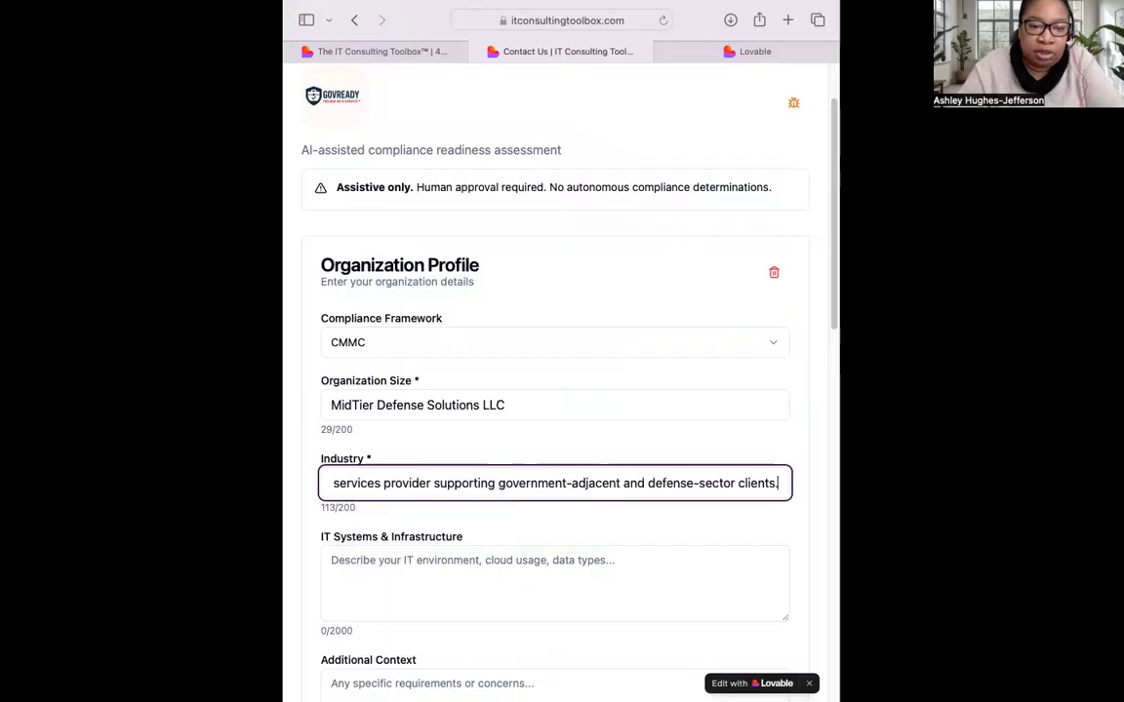
{"action": "key", "text": "super+Tab"}
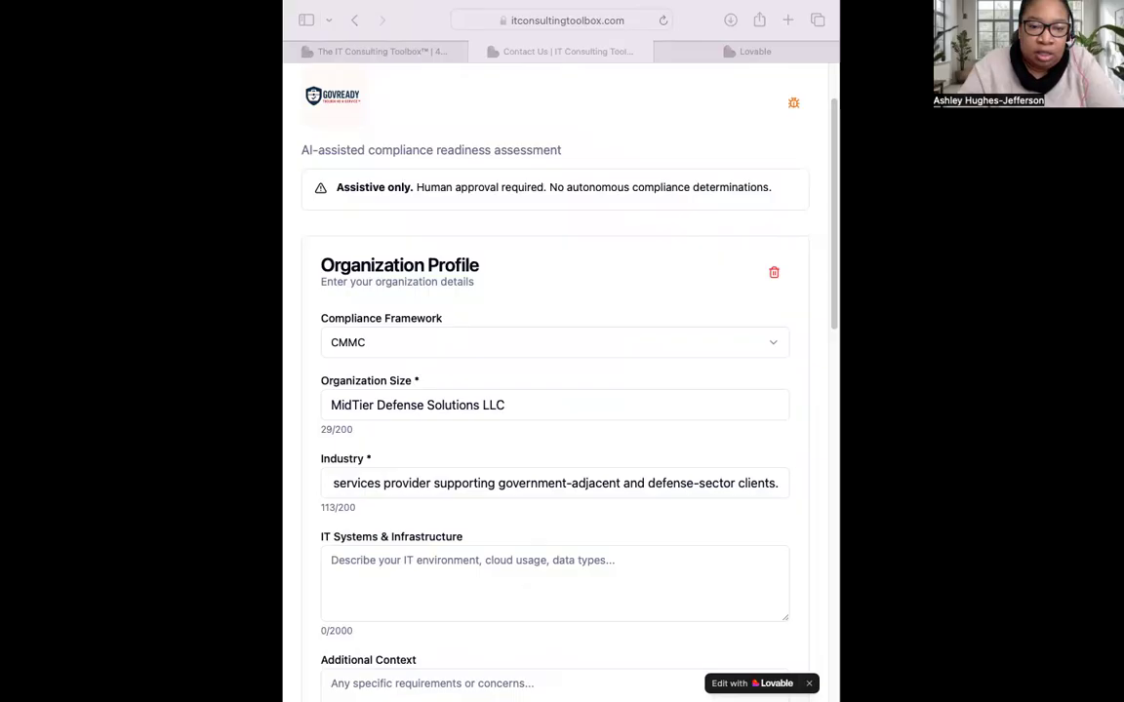
{"action": "left_click", "coordinate": [396, 559]}
{"action": "left_click", "coordinate": [390, 557]}
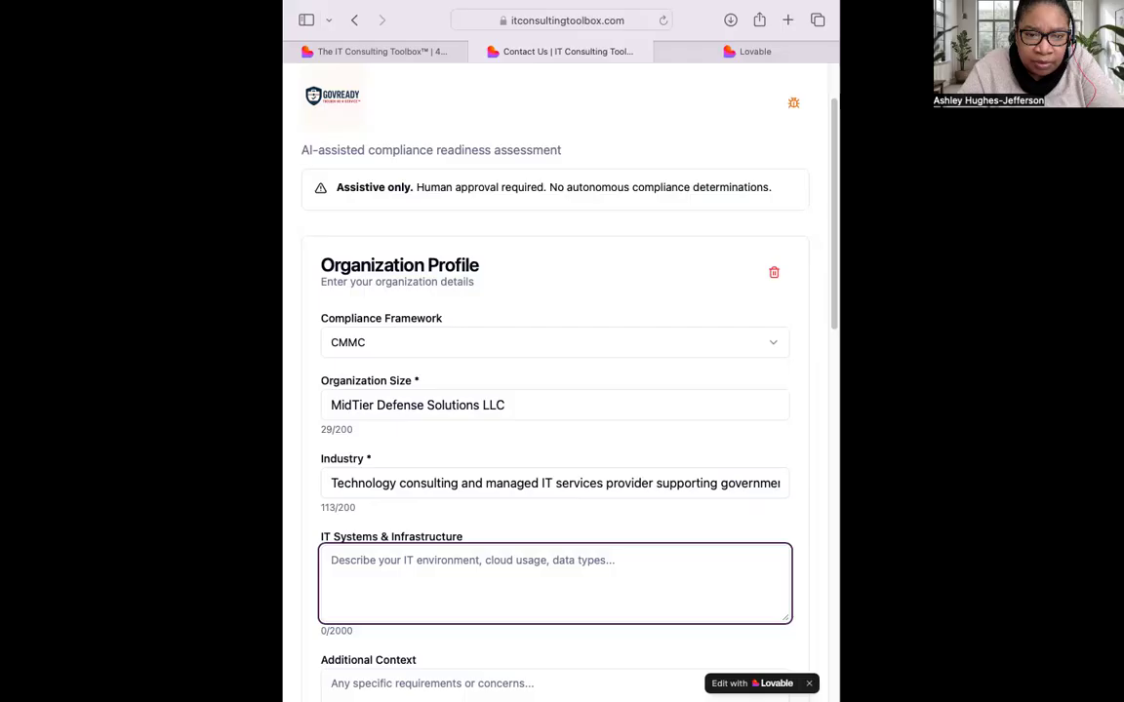
- Replace the Industry entry with Information Technology Services / Government Contracting / Defense Support Services
{"action": "key", "text": "super+Tab"}
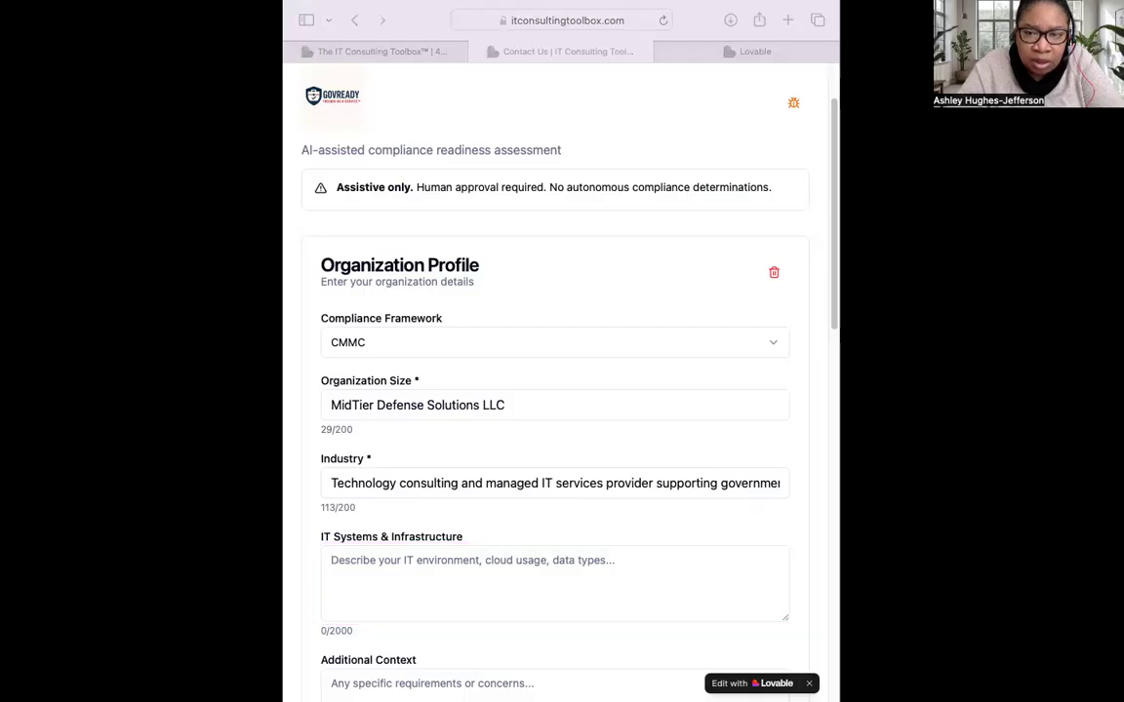
{"action": "left_click", "coordinate": [406, 482]}
{"action": "triple_click", "coordinate": [426, 483]}
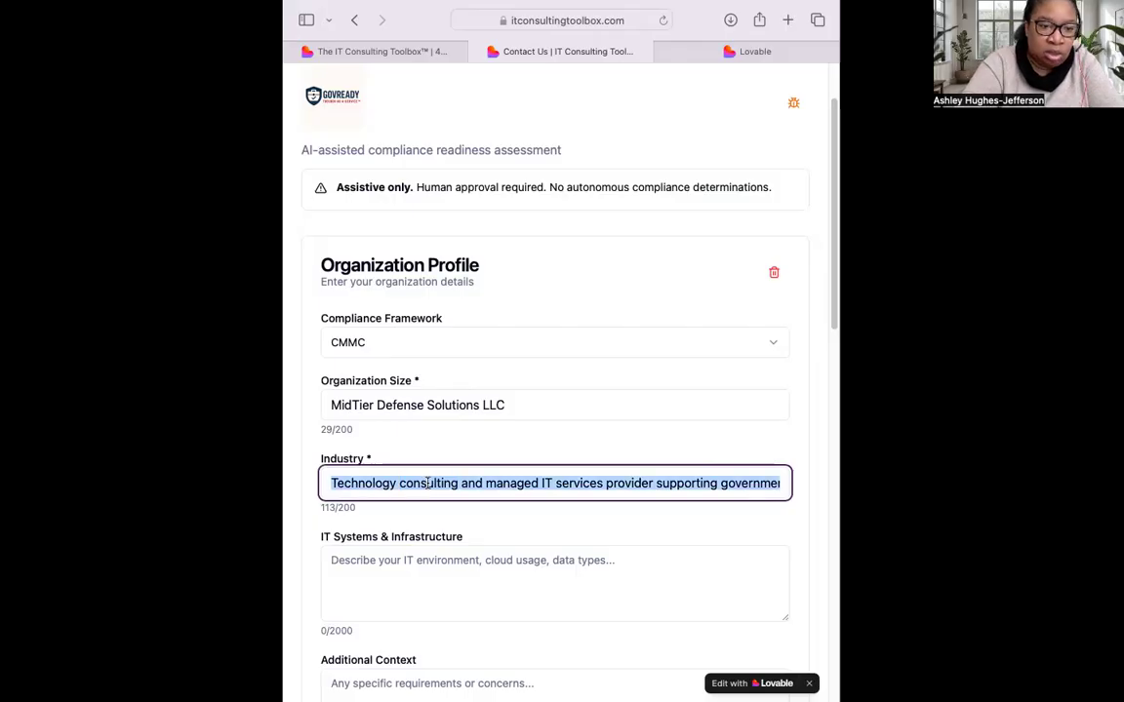
{"action": "key", "text": "super+v"}
- Fill IT Systems & Infrastructure with the prepared systems overview and compliance considerations, including Microsoft 365, VPN remote access and CUI handling
{"action": "key", "text": "super+Tab"}
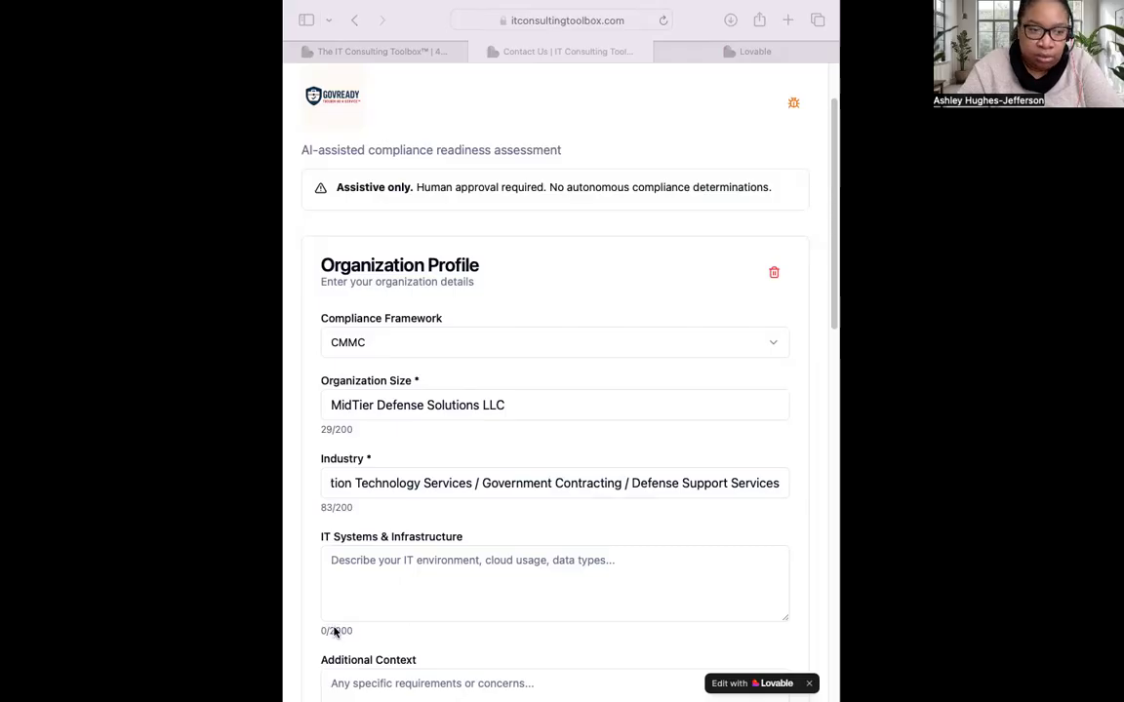
{"action": "left_click", "coordinate": [371, 575]}
{"action": "left_click", "coordinate": [386, 580]}
{"action": "right_click", "coordinate": [400, 575]}
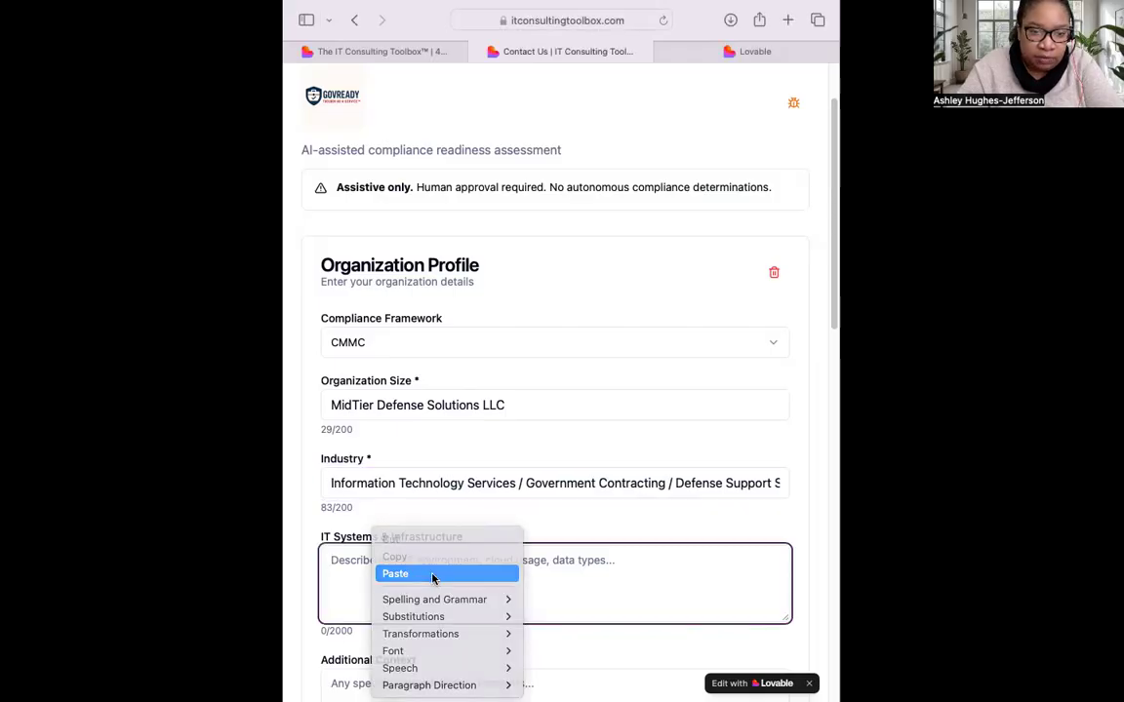
{"action": "left_click", "coordinate": [427, 576]}
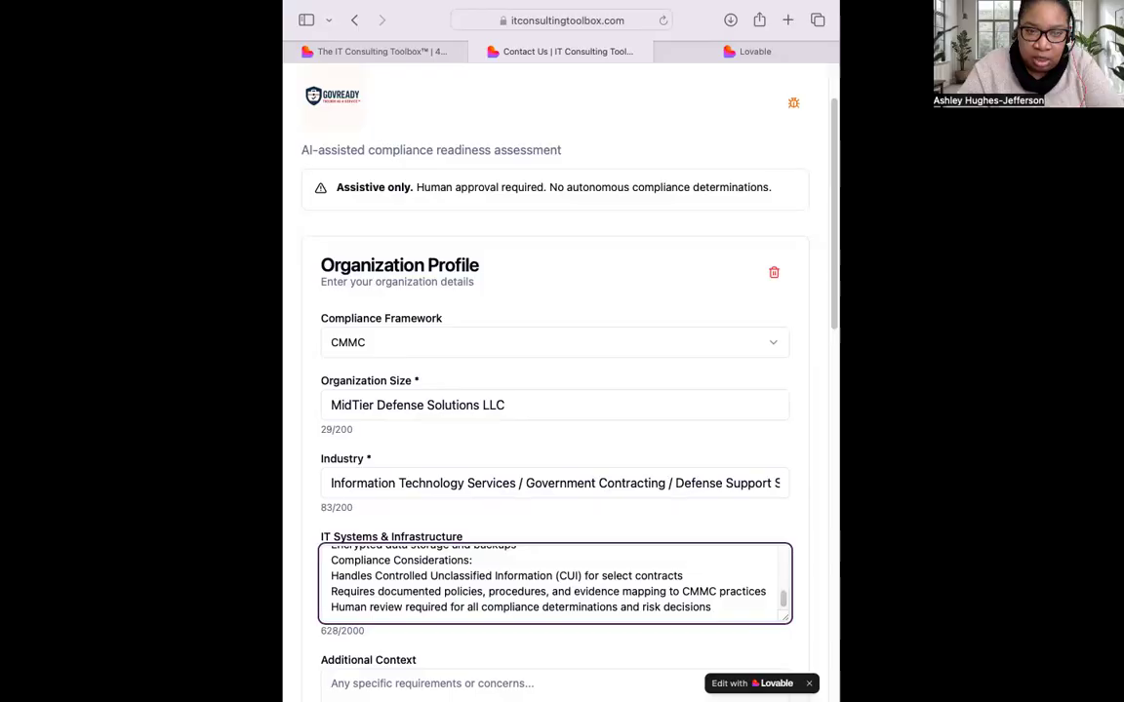
- Check the completed organization profile and generate the CMMC readiness assessment
{"action": "scroll", "coordinate": [563, 507], "scroll_direction": "down", "scroll_amount": 2}
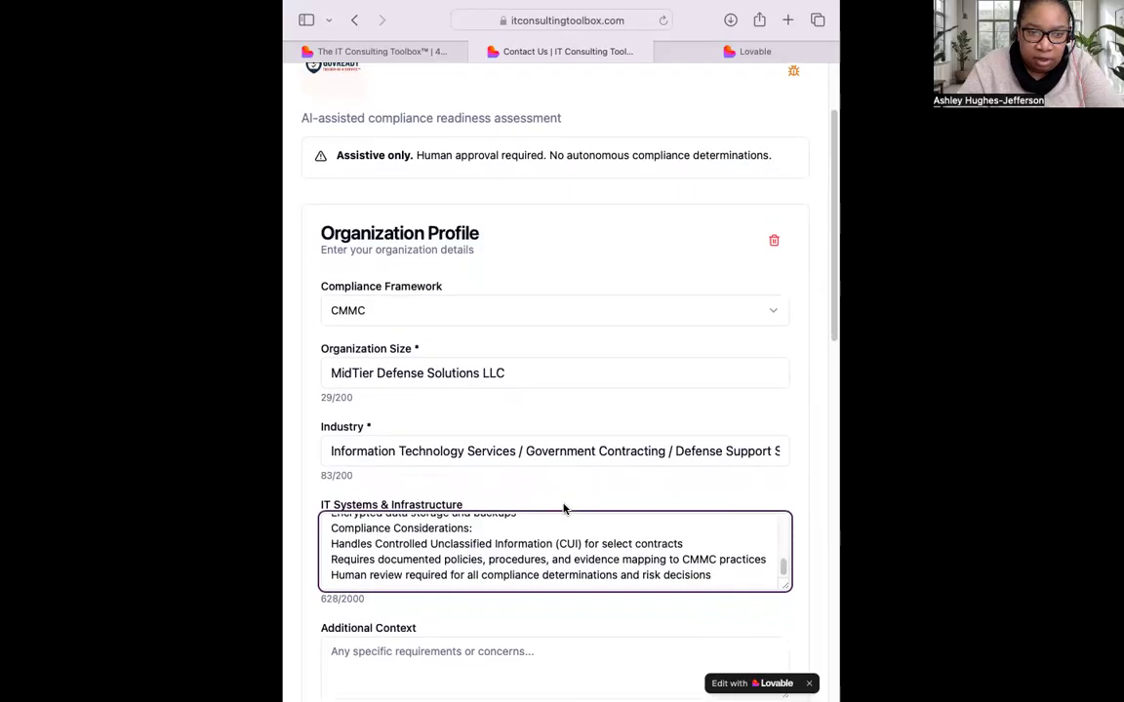
{"action": "scroll", "coordinate": [563, 507], "scroll_direction": "down", "scroll_amount": 2}
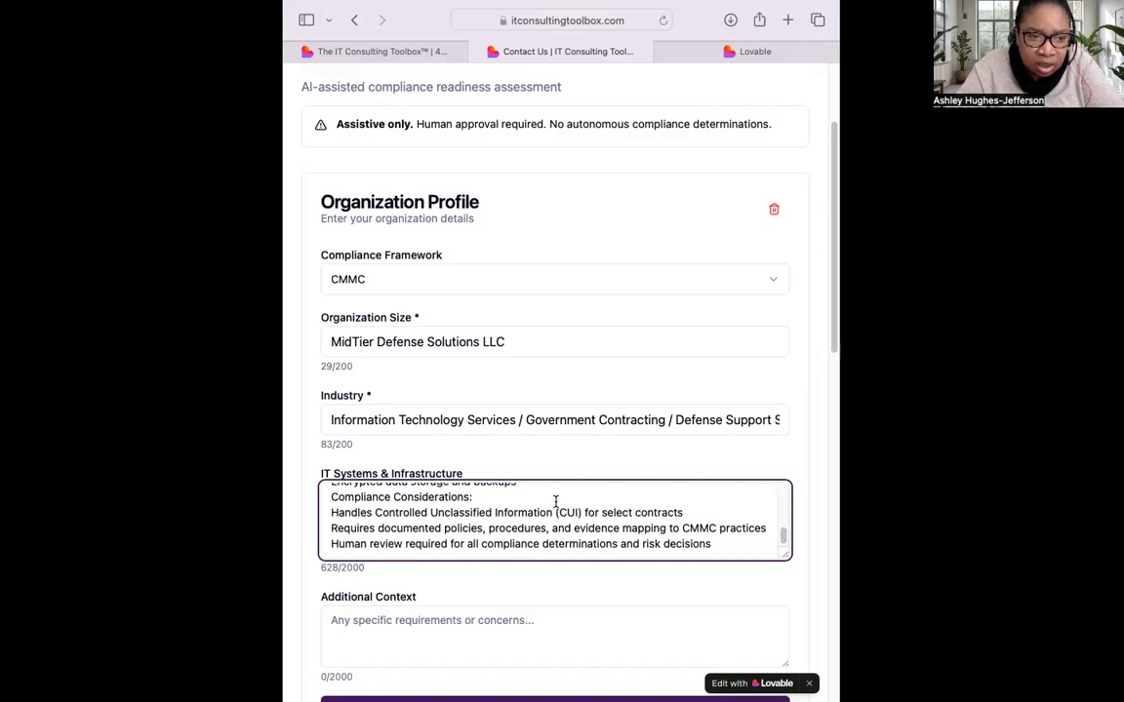
{"action": "scroll", "coordinate": [555, 501], "scroll_direction": "up", "scroll_amount": 5}
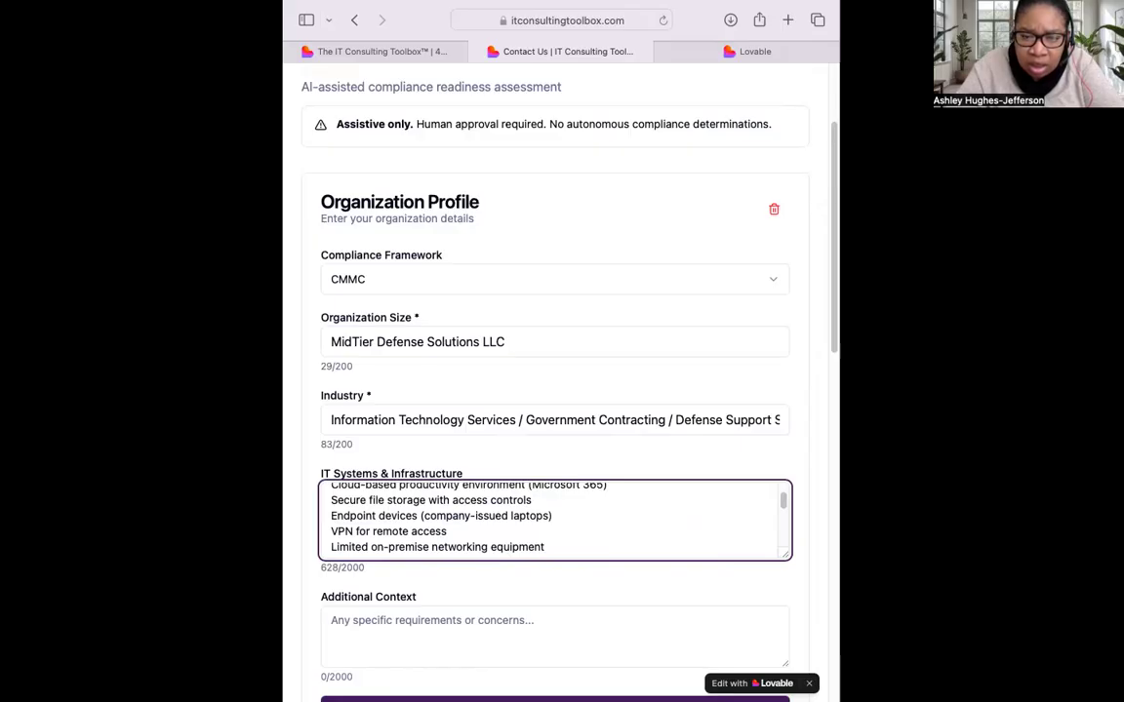
{"action": "scroll", "coordinate": [539, 376], "scroll_direction": "up", "scroll_amount": 2}
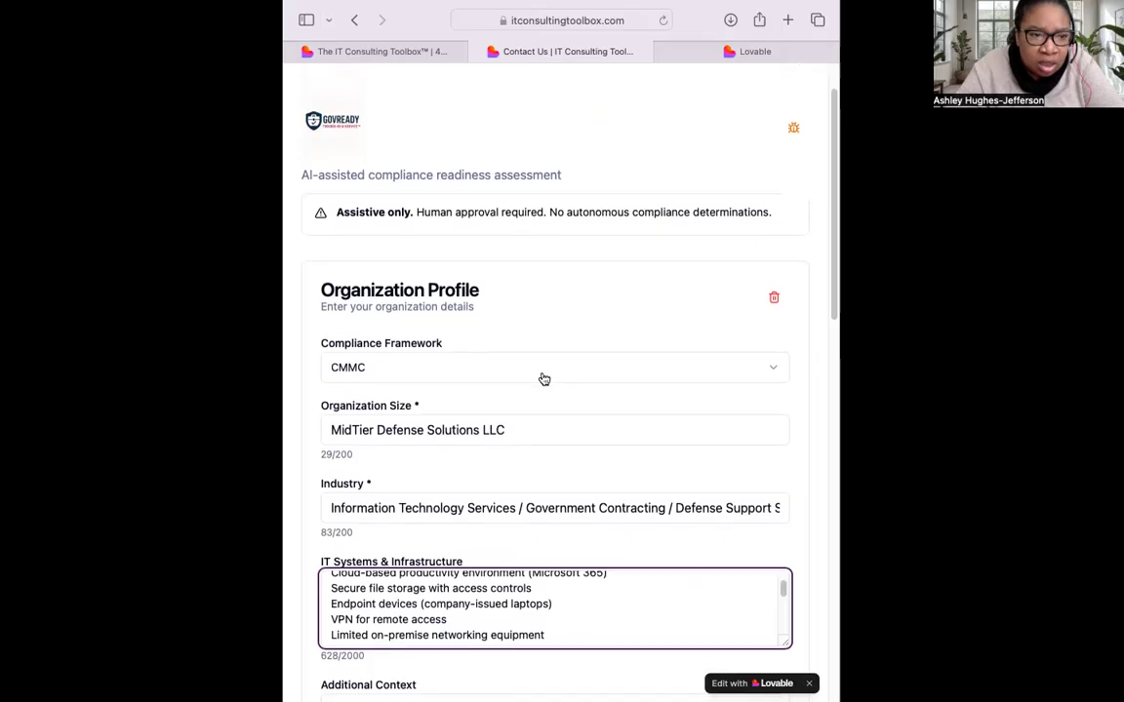
{"action": "scroll", "coordinate": [541, 371], "scroll_direction": "down", "scroll_amount": 5}
{"action": "left_click", "coordinate": [434, 491]}
{"action": "scroll", "coordinate": [460, 392], "scroll_direction": "up", "scroll_amount": 3}
{"action": "left_click", "coordinate": [504, 597]}
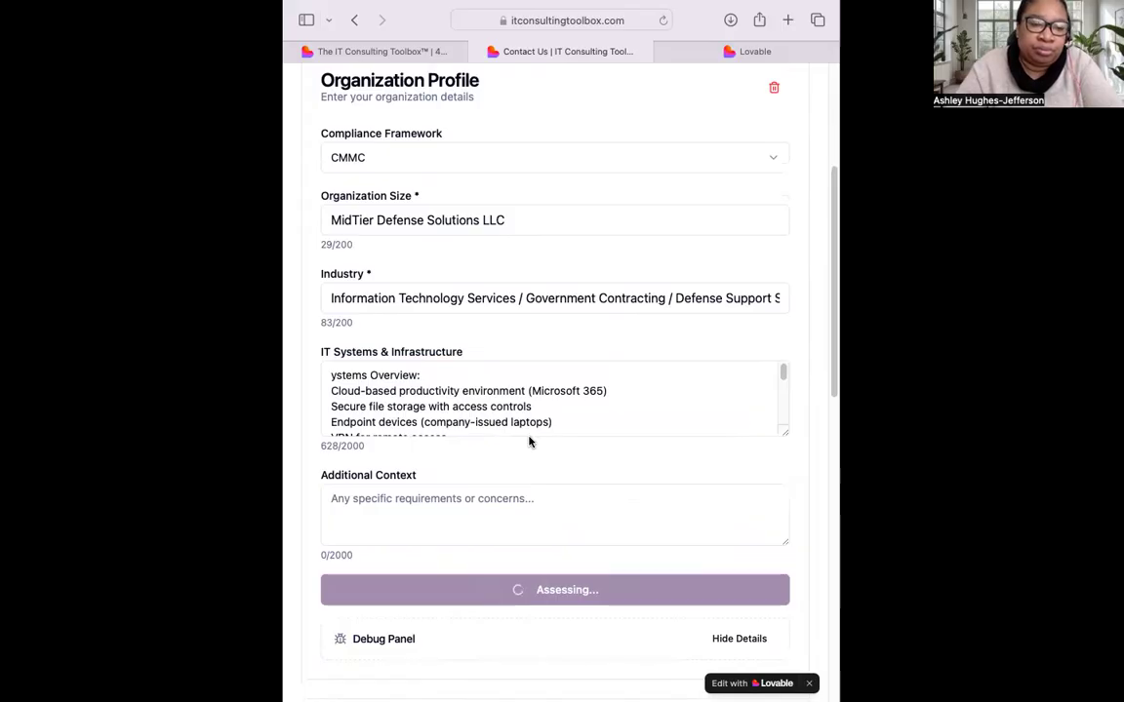
{"action": "scroll", "coordinate": [529, 442], "scroll_direction": "down", "scroll_amount": 10}
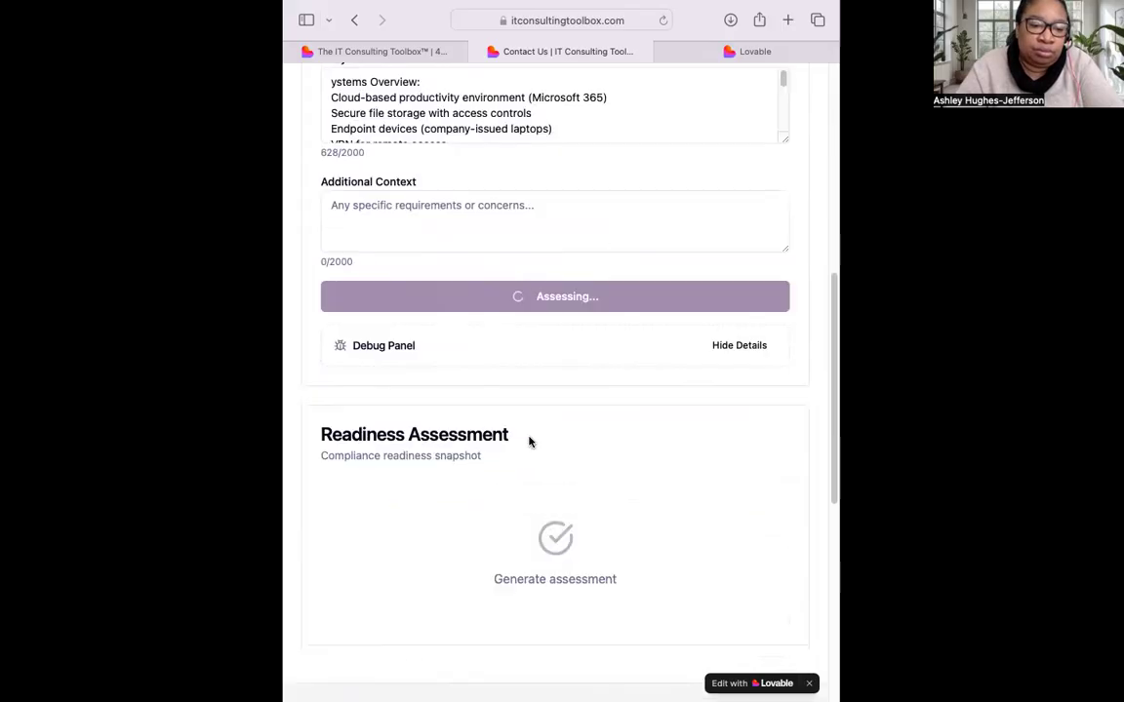
{"action": "scroll", "coordinate": [529, 442], "scroll_direction": "up", "scroll_amount": 3}
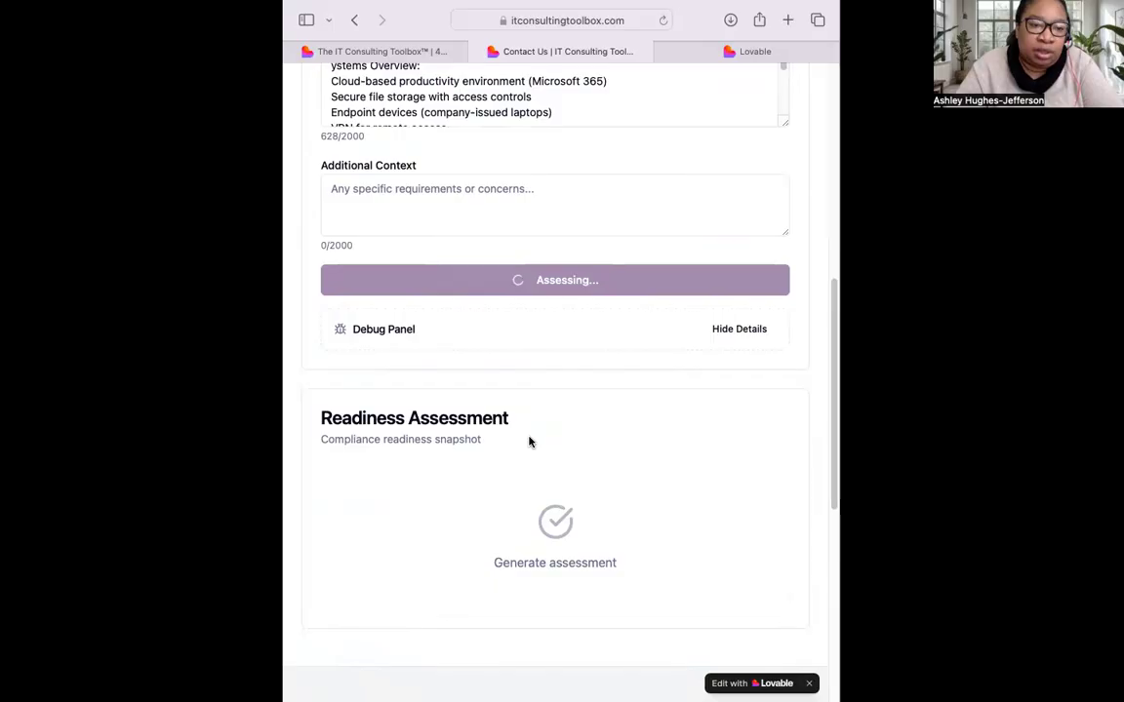
{"action": "scroll", "coordinate": [529, 442], "scroll_direction": "up", "scroll_amount": 6}
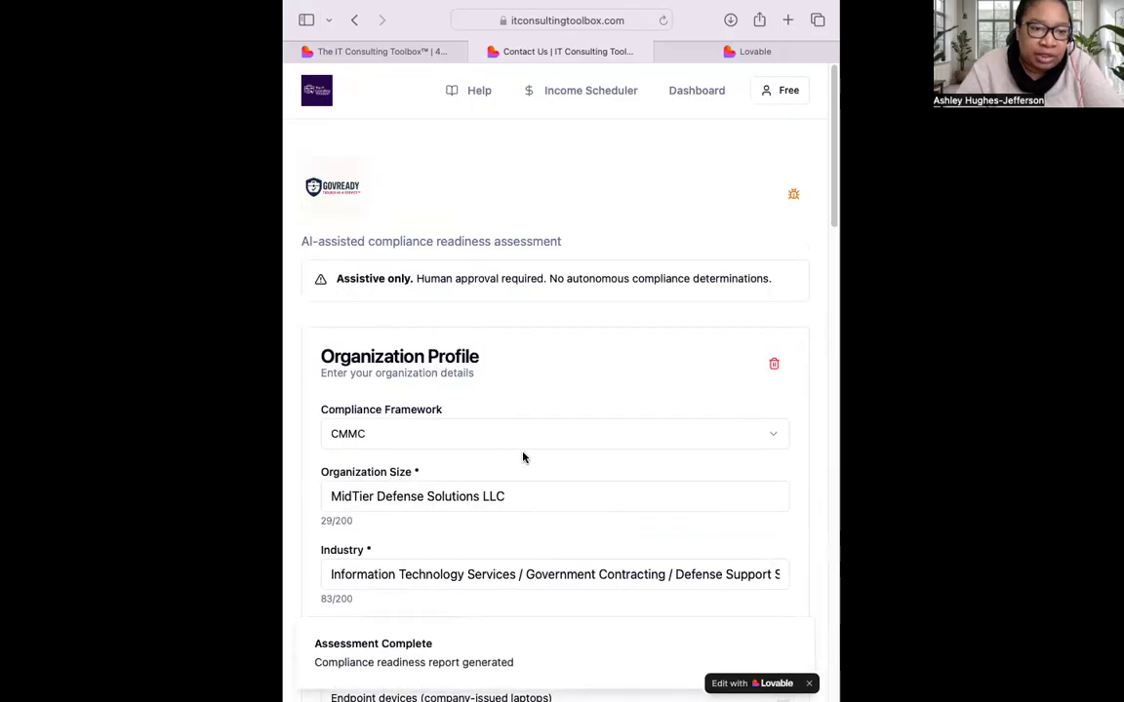
- Review the generated readiness assessment's summary, focus areas, identified gaps, next steps and human review notice
{"action": "scroll", "coordinate": [522, 458], "scroll_direction": "down", "scroll_amount": 15}
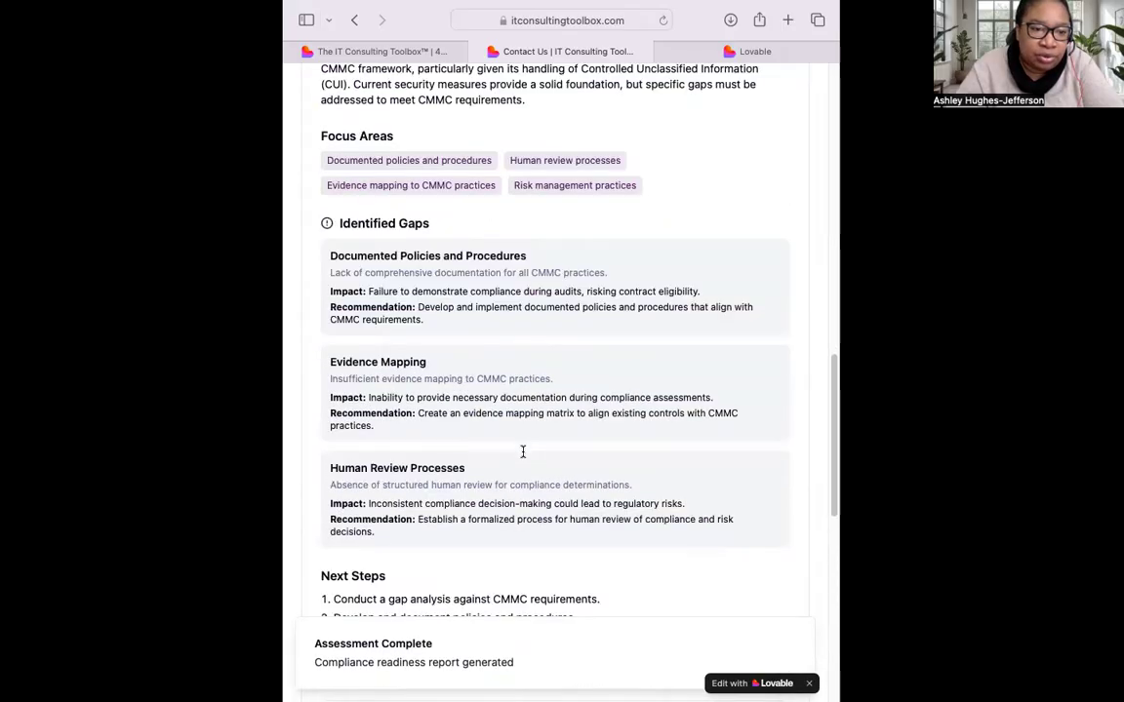
{"action": "scroll", "coordinate": [523, 457], "scroll_direction": "up", "scroll_amount": 5}
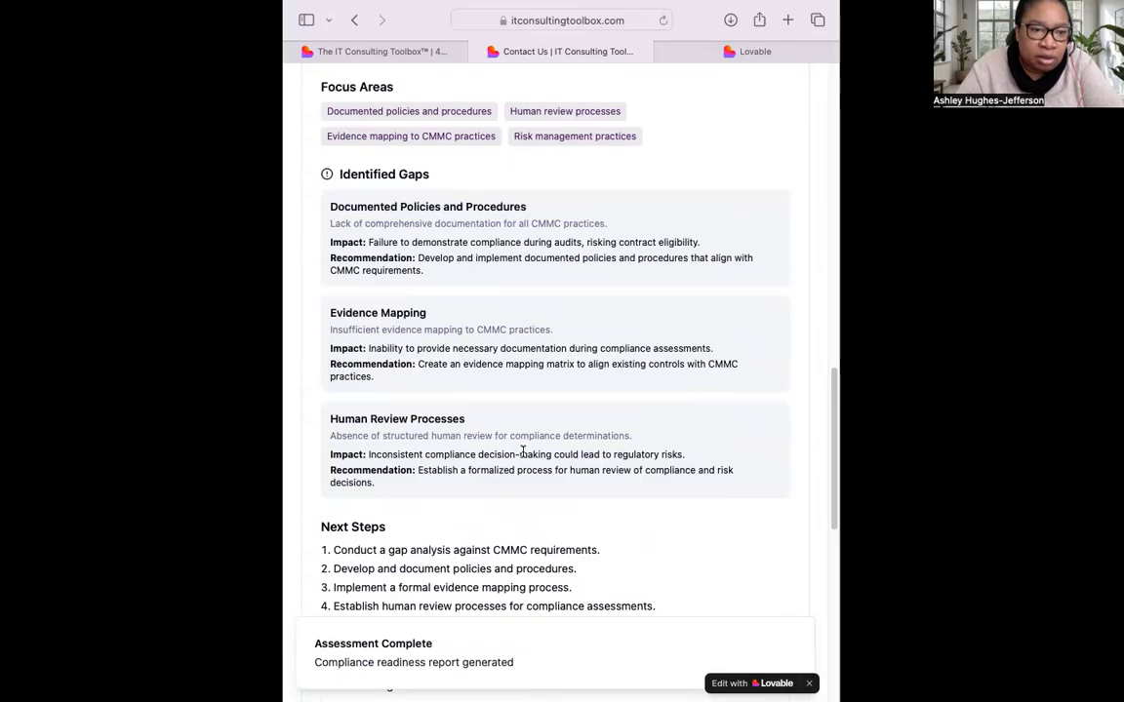
{"action": "scroll", "coordinate": [523, 454], "scroll_direction": "up", "scroll_amount": 4}
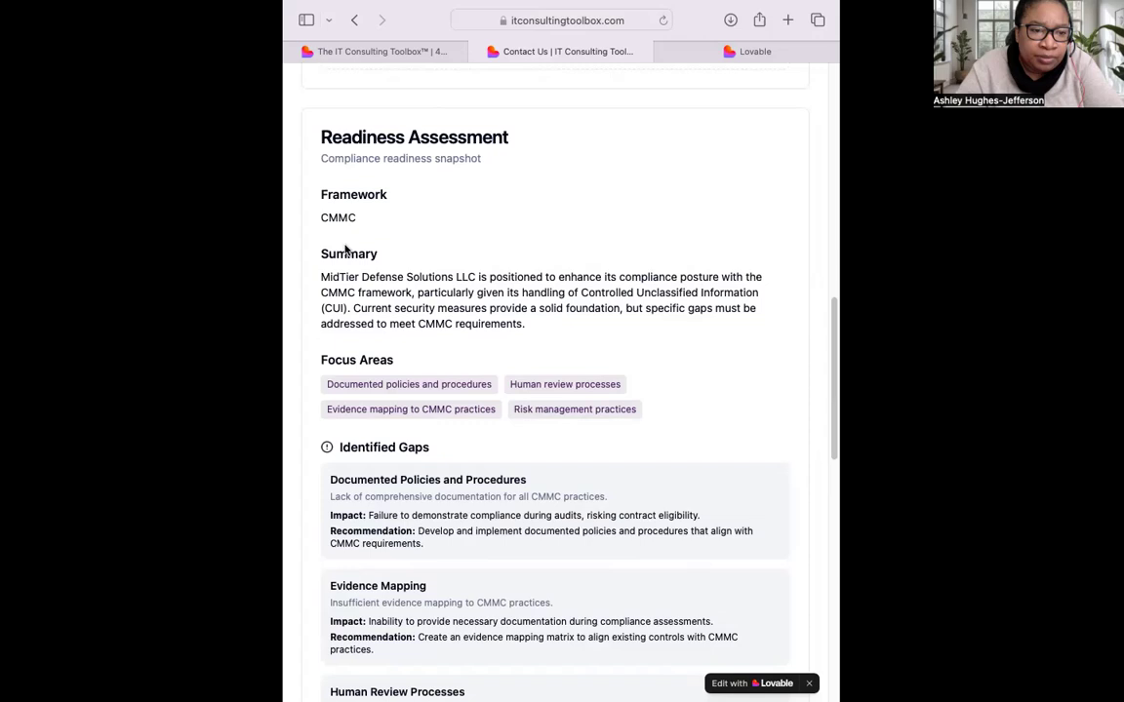
{"action": "scroll", "coordinate": [488, 369], "scroll_direction": "down", "scroll_amount": 2}
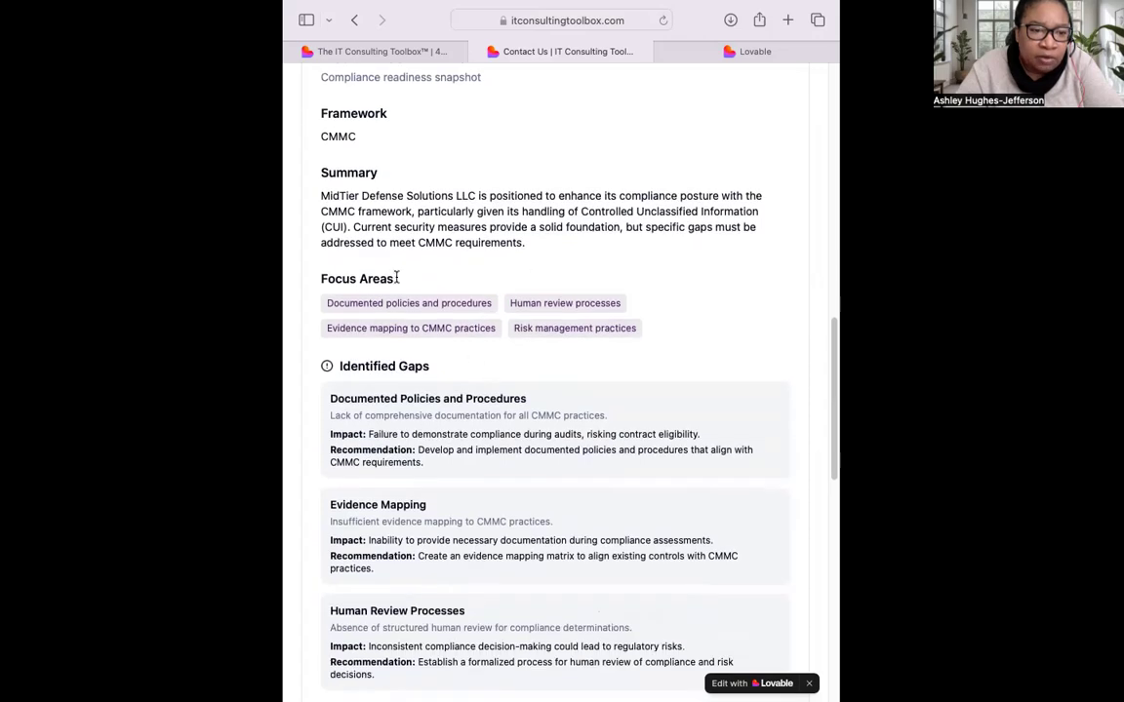
{"action": "scroll", "coordinate": [454, 366], "scroll_direction": "down", "scroll_amount": 1}
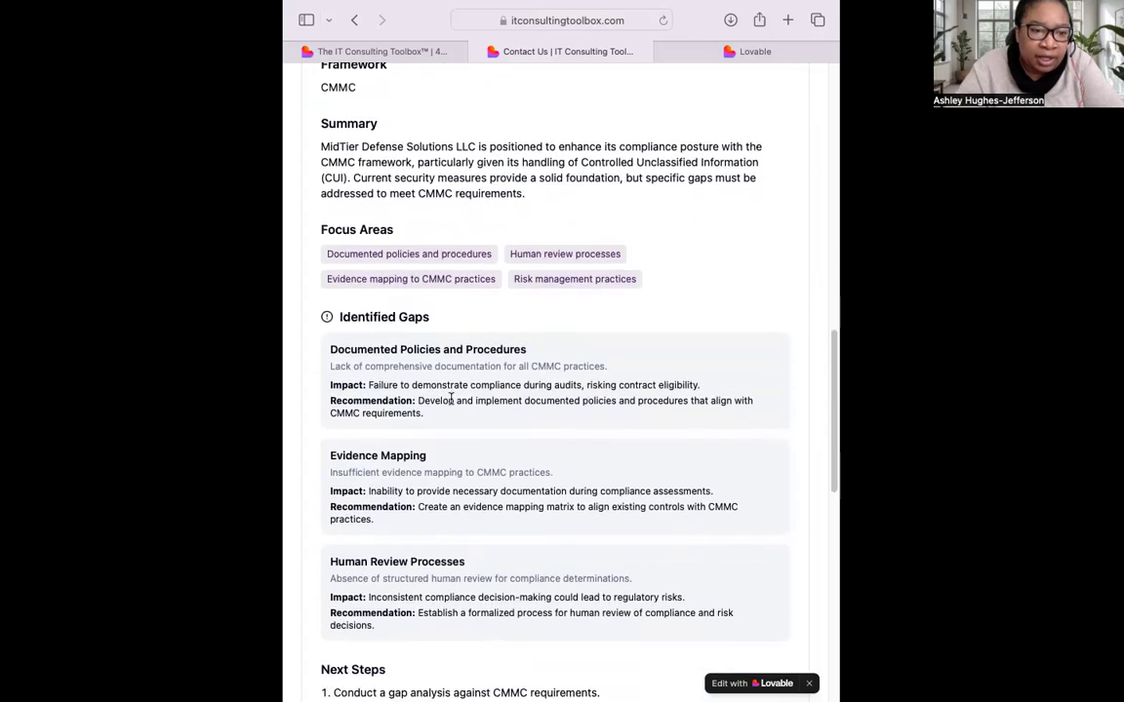
{"action": "scroll", "coordinate": [452, 398], "scroll_direction": "down", "scroll_amount": 1}
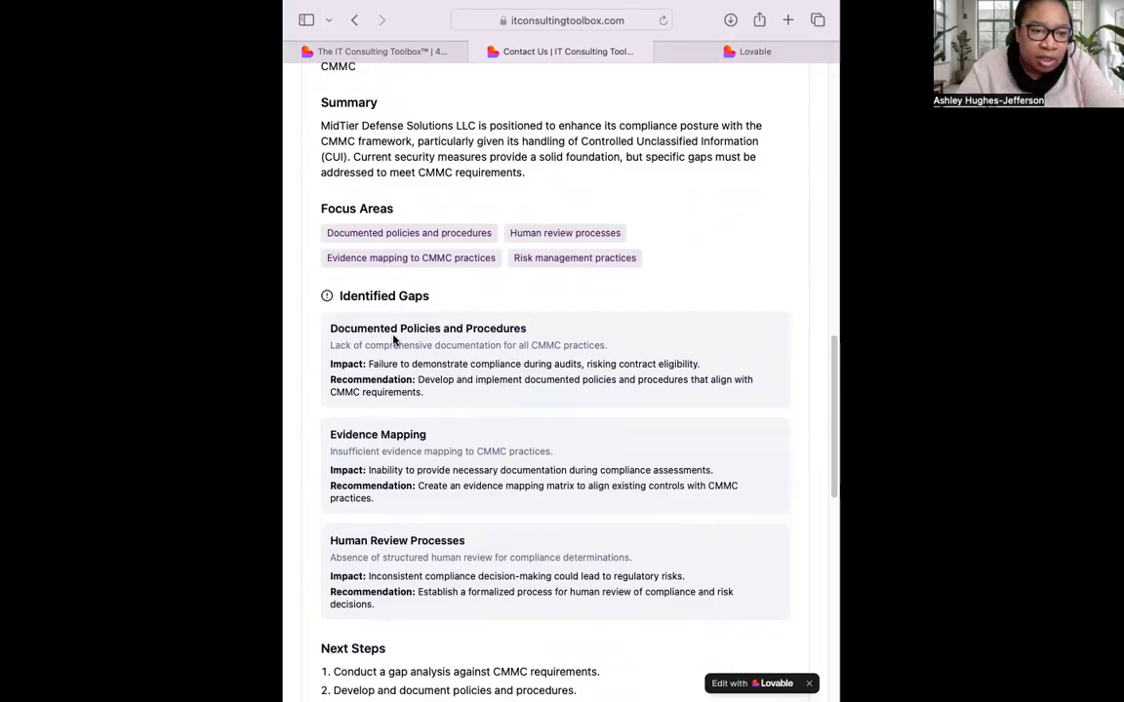
{"action": "scroll", "coordinate": [413, 321], "scroll_direction": "down", "scroll_amount": 4}
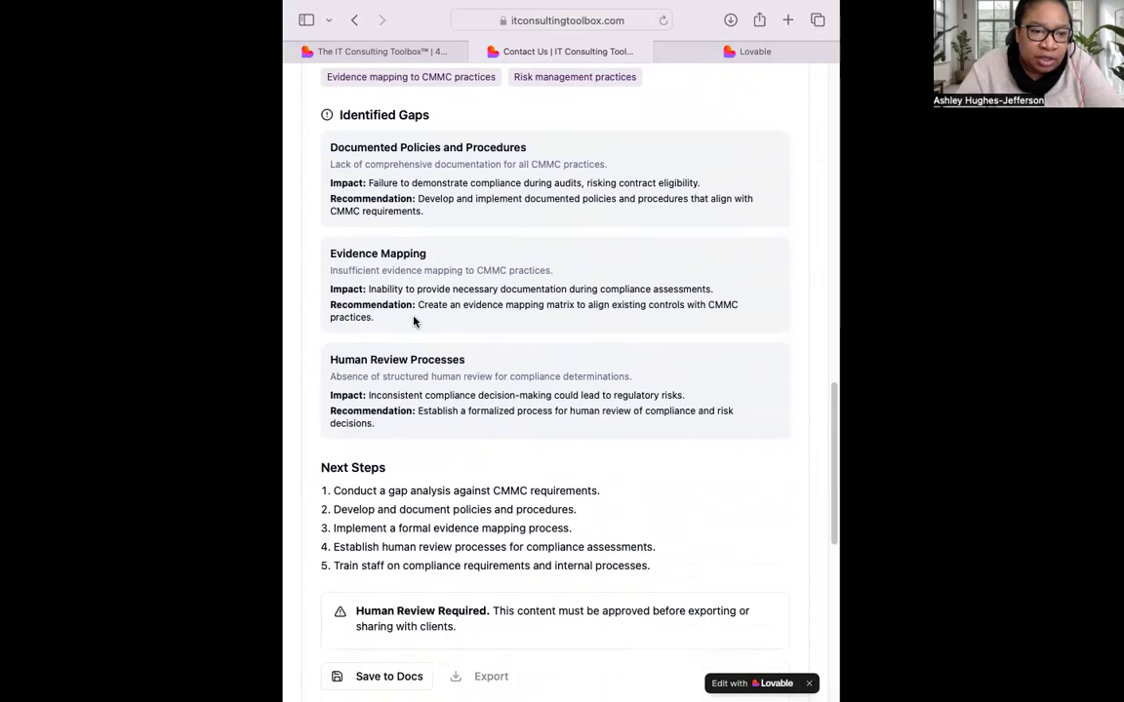
{"action": "scroll", "coordinate": [413, 325], "scroll_direction": "down", "scroll_amount": 2}
{"action": "scroll", "coordinate": [434, 405], "scroll_direction": "down", "scroll_amount": 2}
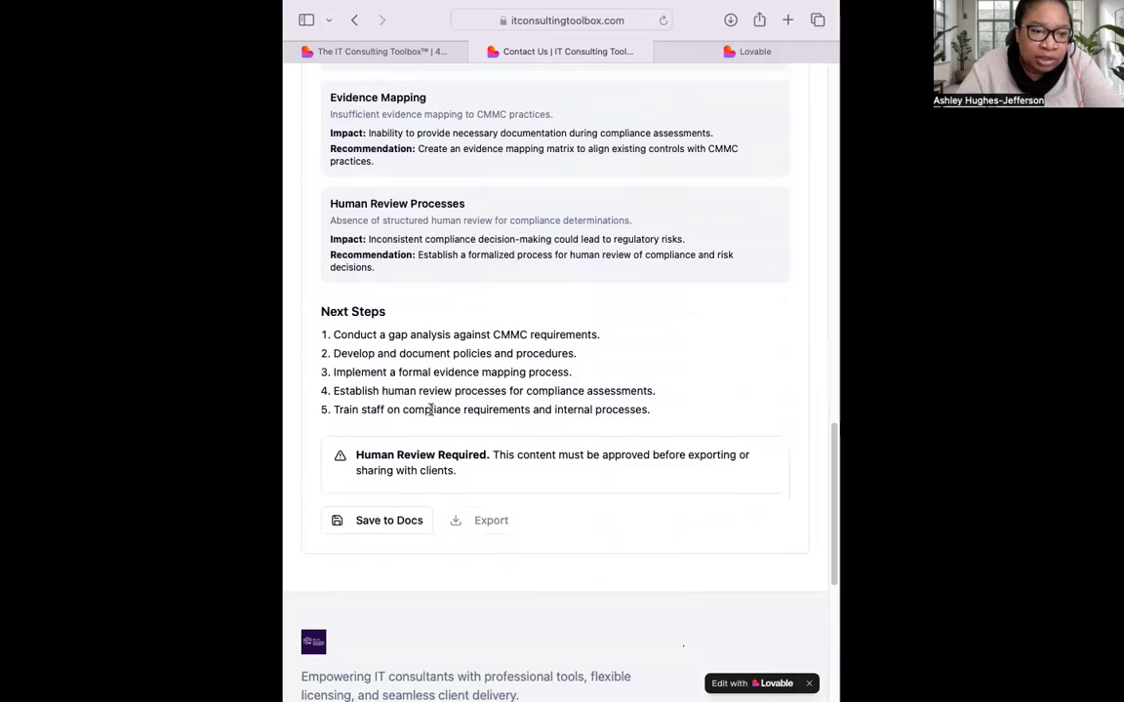
{"action": "scroll", "coordinate": [508, 438], "scroll_direction": "down", "scroll_amount": 1}
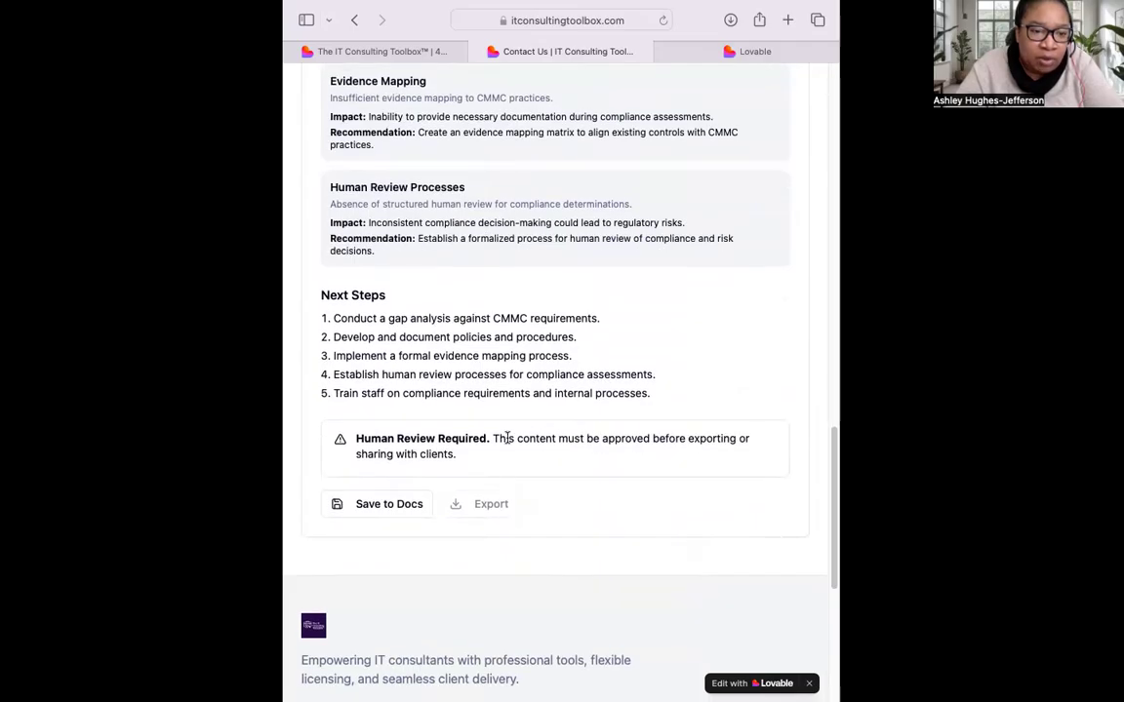
- Save the readiness assessment to the documents and open the dashboard's saved documents list
{"action": "left_click", "coordinate": [387, 507]}
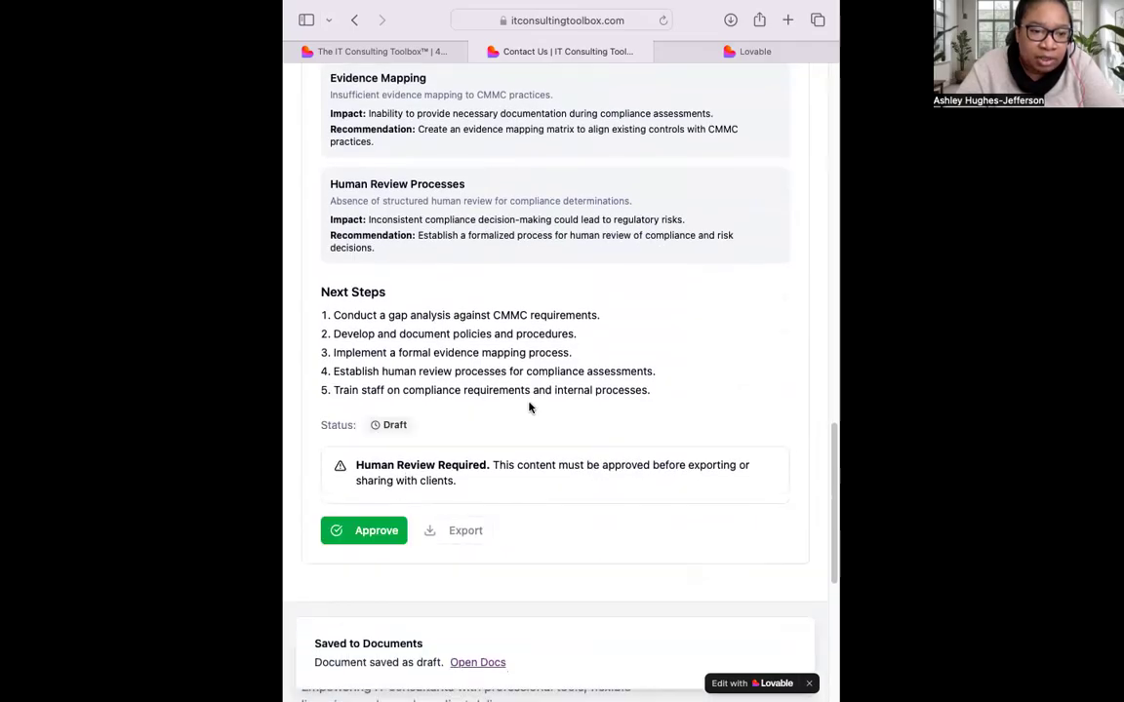
{"action": "scroll", "coordinate": [530, 407], "scroll_direction": "up", "scroll_amount": 2}
{"action": "scroll", "coordinate": [482, 615], "scroll_direction": "down", "scroll_amount": 5}
{"action": "left_click", "coordinate": [478, 663]}
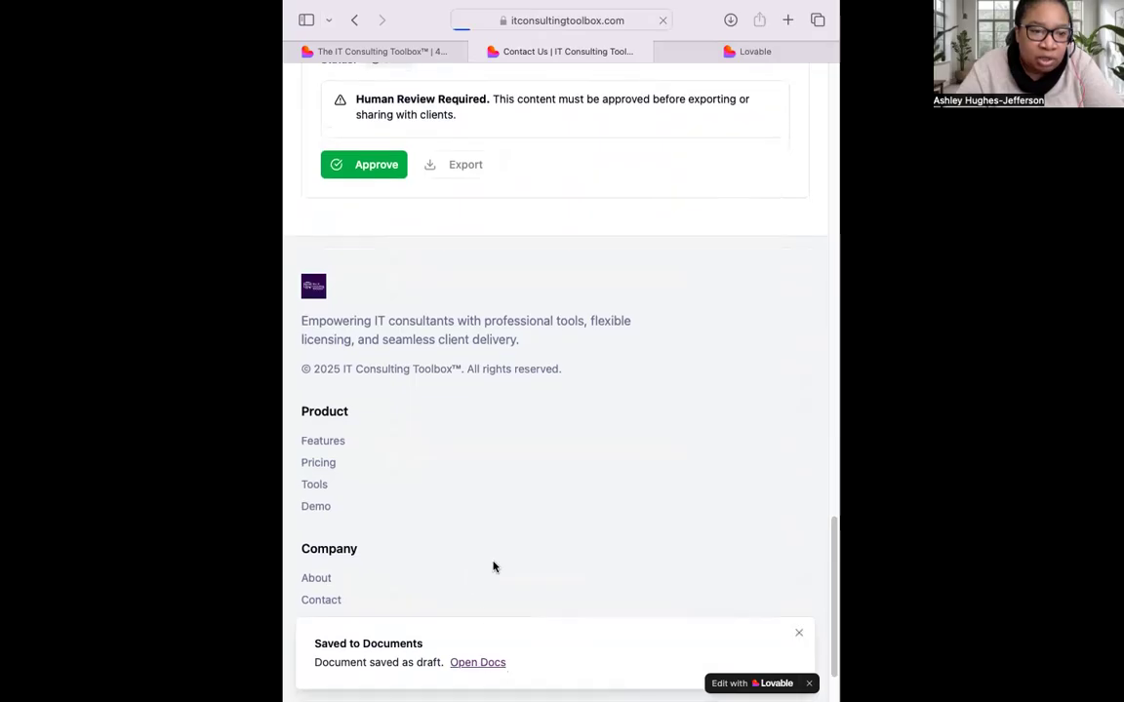
{"action": "left_click", "coordinate": [466, 662]}
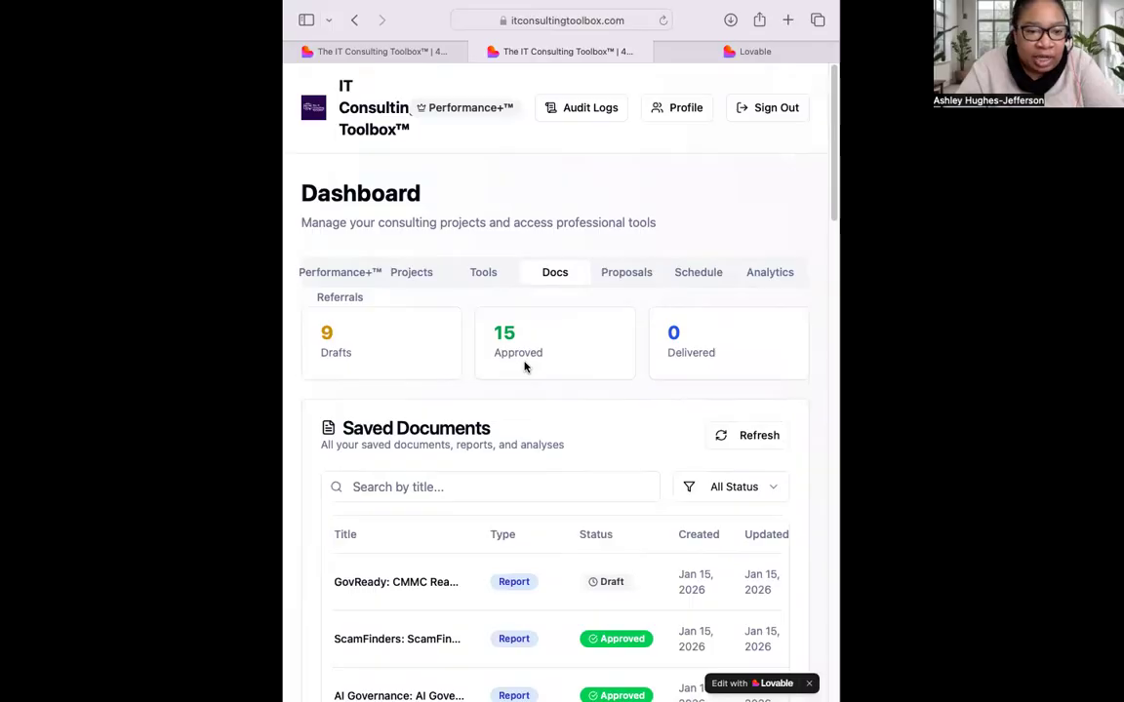
- Look through the Saved Documents list and enlarge the browser window back to full width
{"action": "scroll", "coordinate": [524, 366], "scroll_direction": "down", "scroll_amount": 10}
{"action": "scroll", "coordinate": [524, 366], "scroll_direction": "down", "scroll_amount": 4}
{"action": "scroll", "coordinate": [523, 366], "scroll_direction": "up", "scroll_amount": 5}
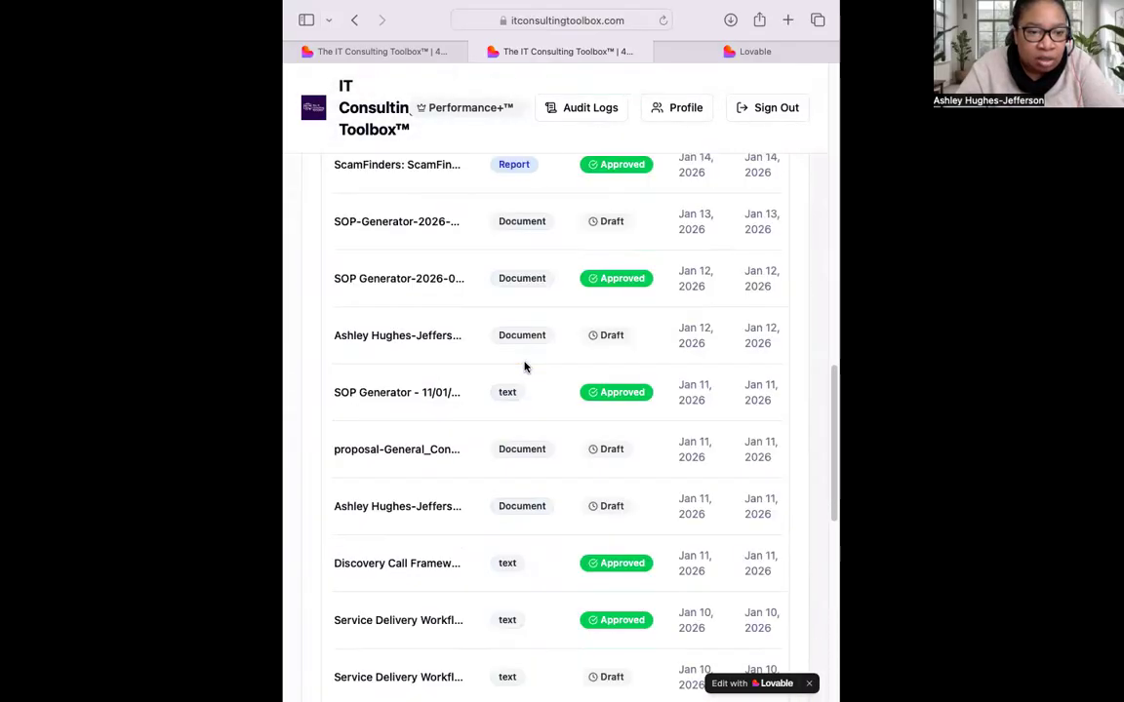
{"action": "scroll", "coordinate": [524, 366], "scroll_direction": "up", "scroll_amount": 8}
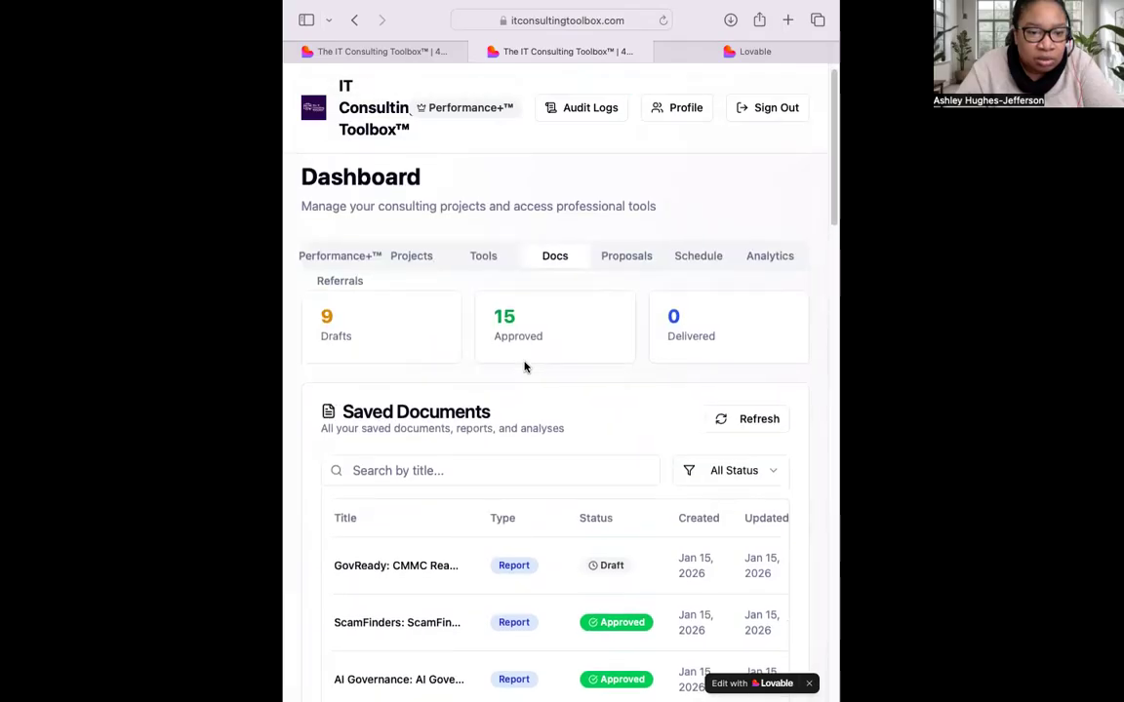
{"action": "scroll", "coordinate": [523, 366], "scroll_direction": "down", "scroll_amount": 3}
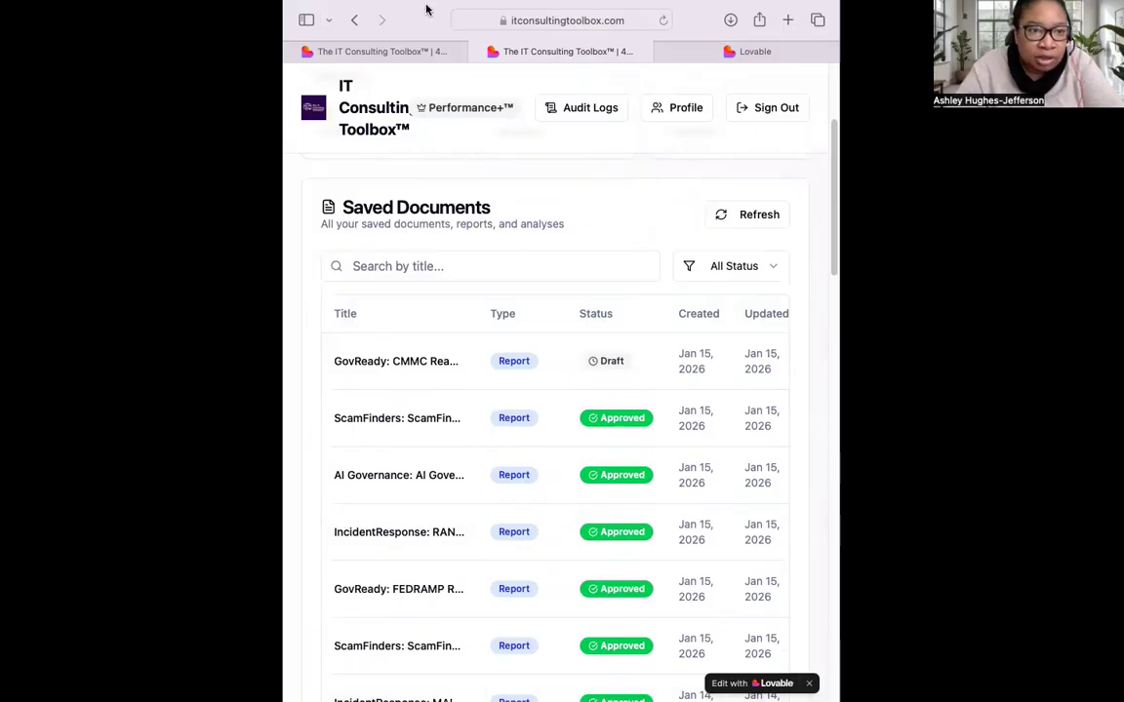
{"action": "mouse_move", "coordinate": [297, 2]}
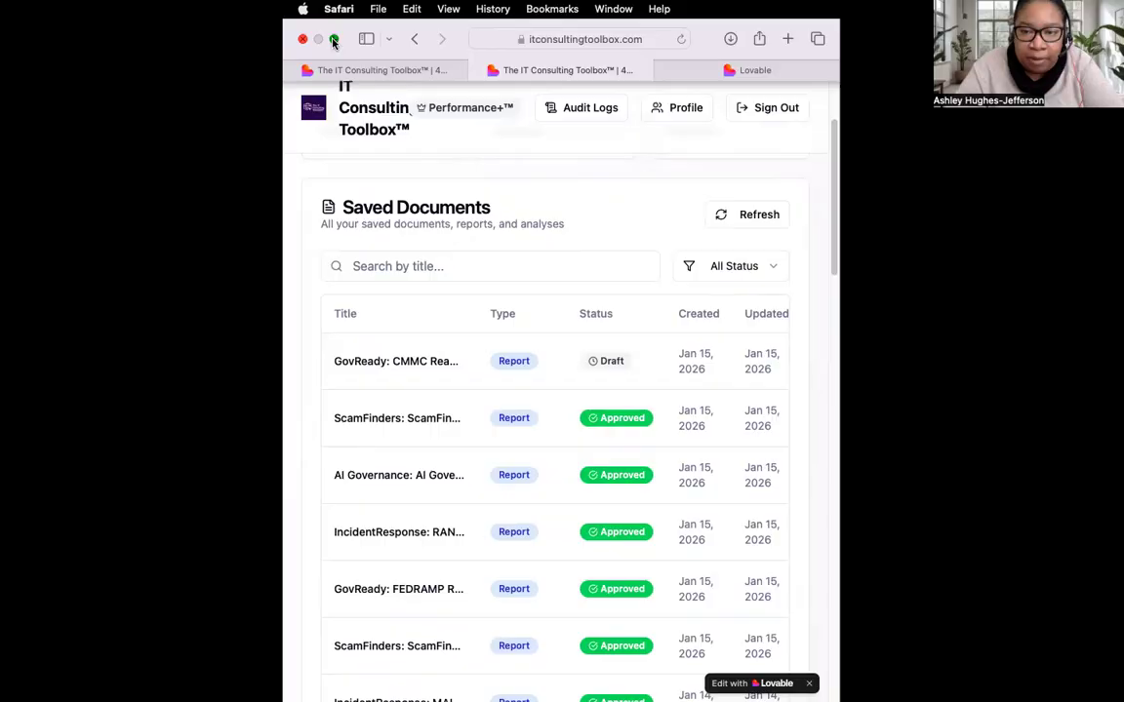
{"action": "left_click", "coordinate": [333, 40]}
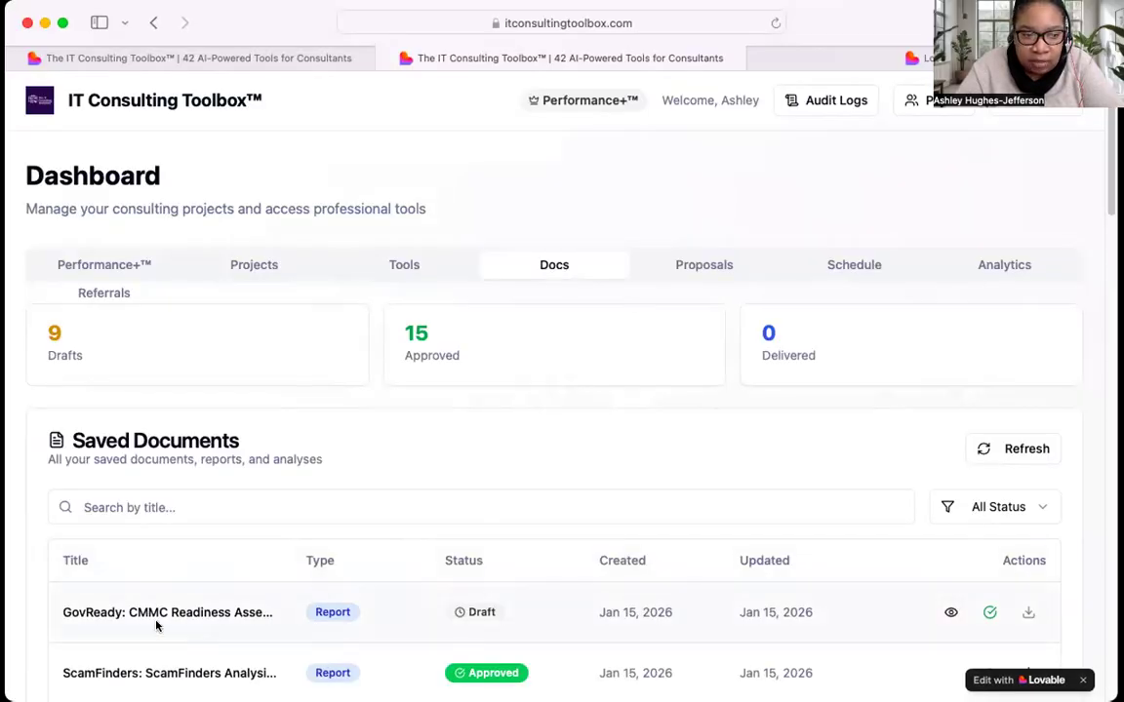
- View the saved GovReady: CMMC Readiness Assessment draft and look through its full report text
{"action": "left_click", "coordinate": [951, 612]}
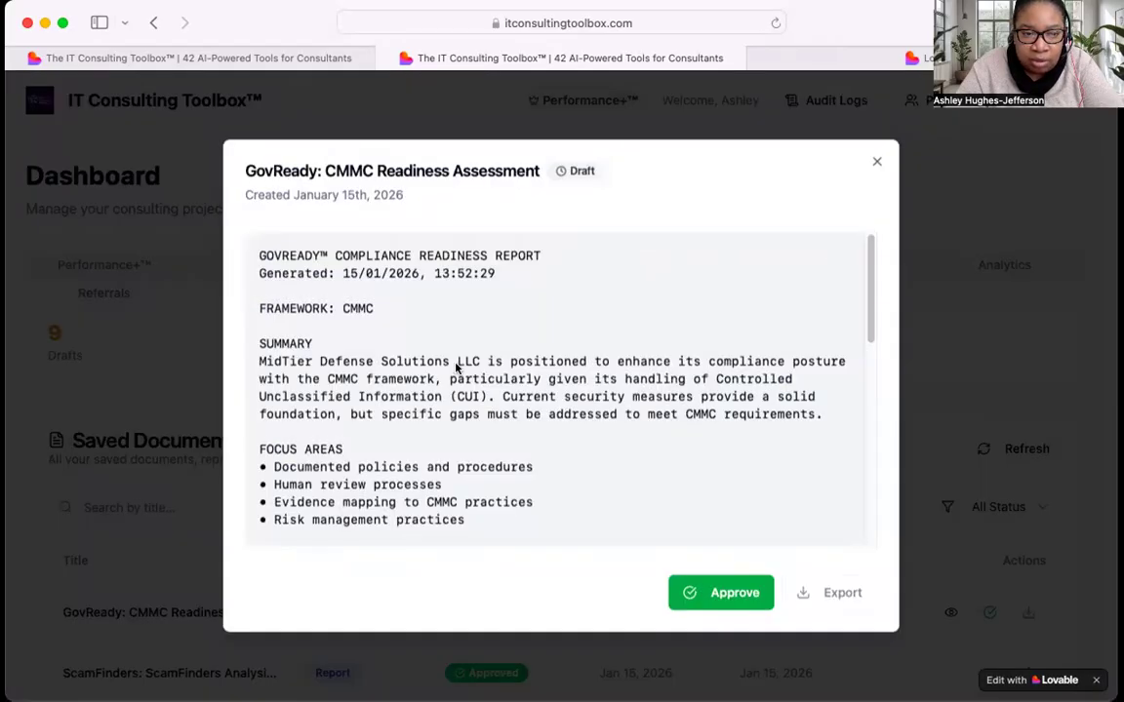
{"action": "scroll", "coordinate": [455, 365], "scroll_direction": "down", "scroll_amount": 15}
{"action": "scroll", "coordinate": [456, 366], "scroll_direction": "up", "scroll_amount": 15}
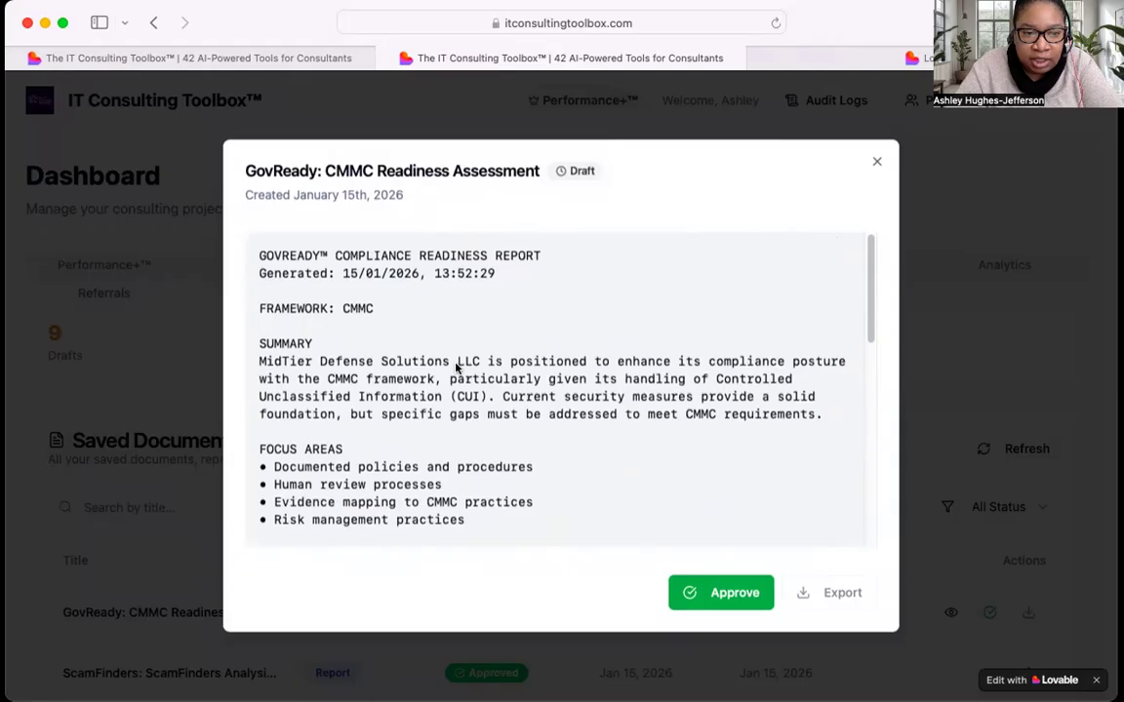
- Look through the CMMC readiness report down to its next steps and approve the draft assessment
{"action": "scroll", "coordinate": [341, 375], "scroll_direction": "down", "scroll_amount": 15}
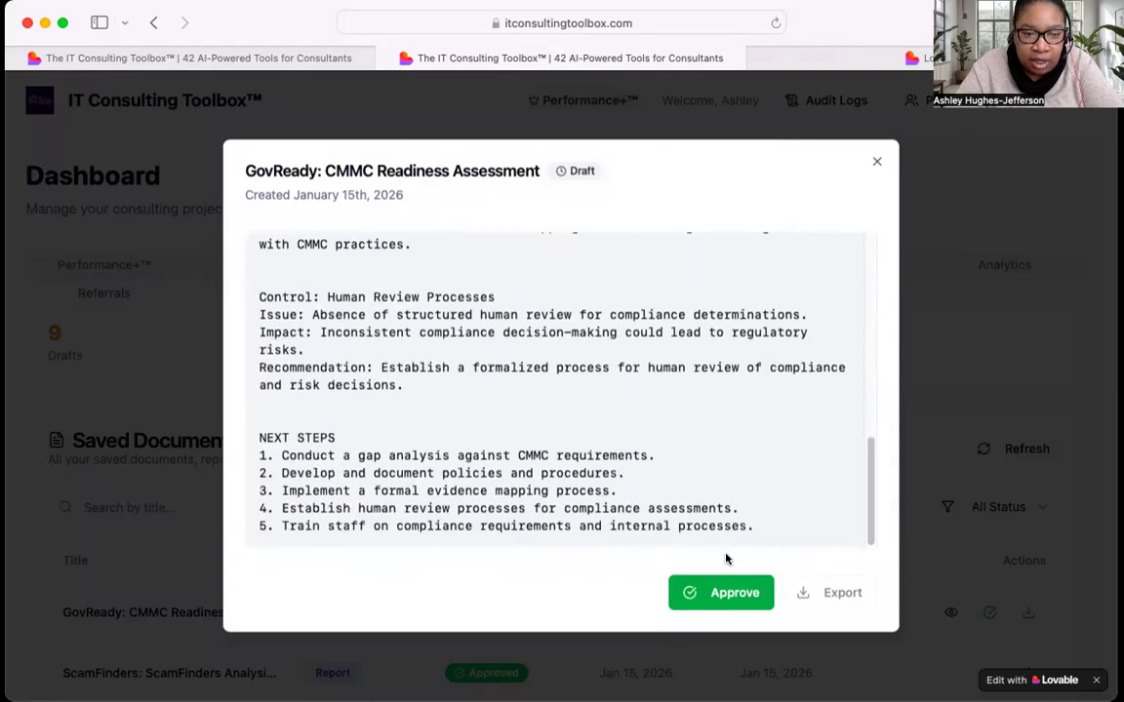
{"action": "scroll", "coordinate": [601, 357], "scroll_direction": "up", "scroll_amount": 15}
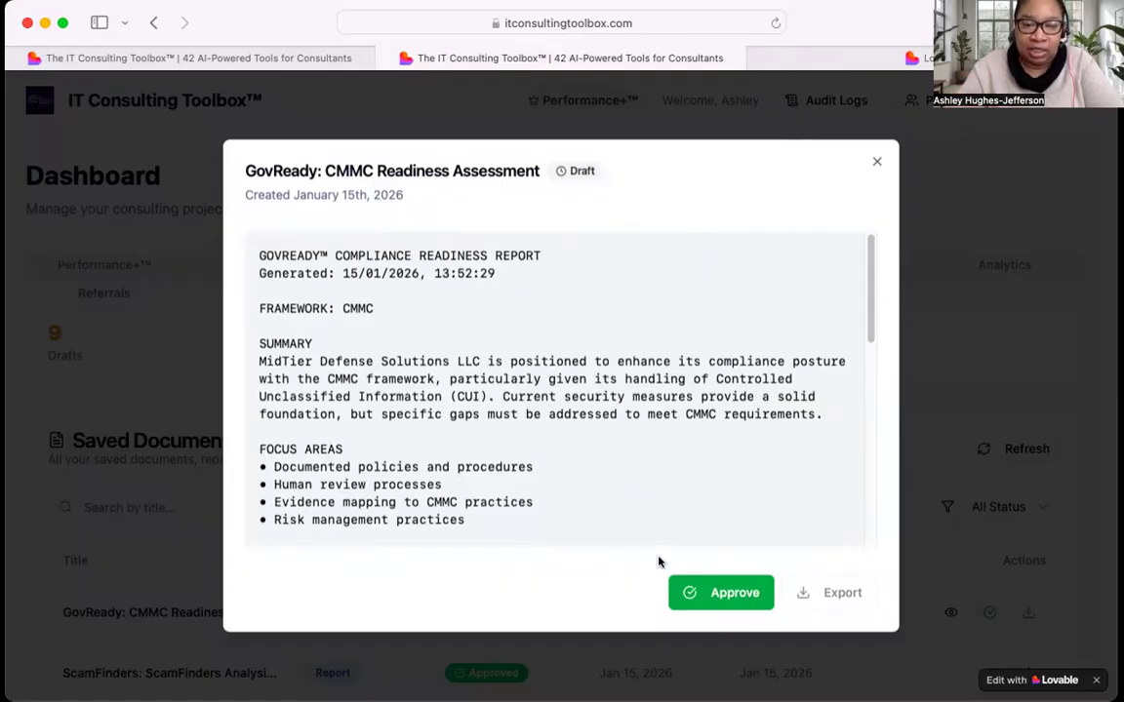
{"action": "scroll", "coordinate": [792, 436], "scroll_direction": "down", "scroll_amount": 10}
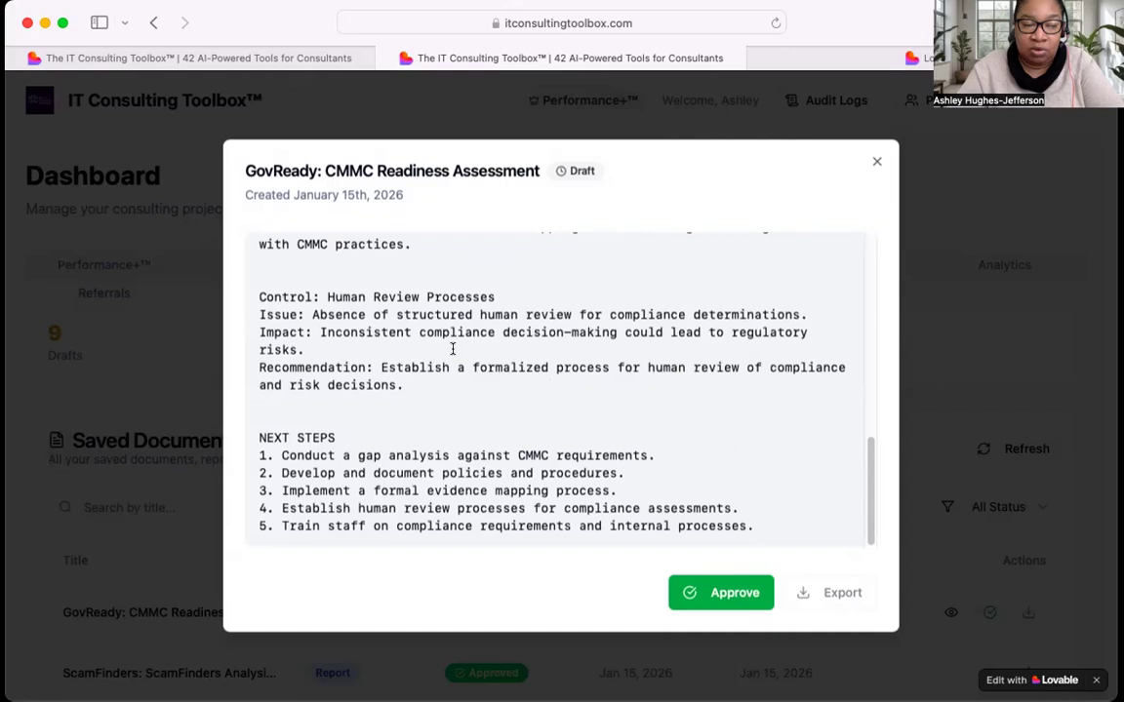
{"action": "scroll", "coordinate": [527, 390], "scroll_direction": "up", "scroll_amount": 10}
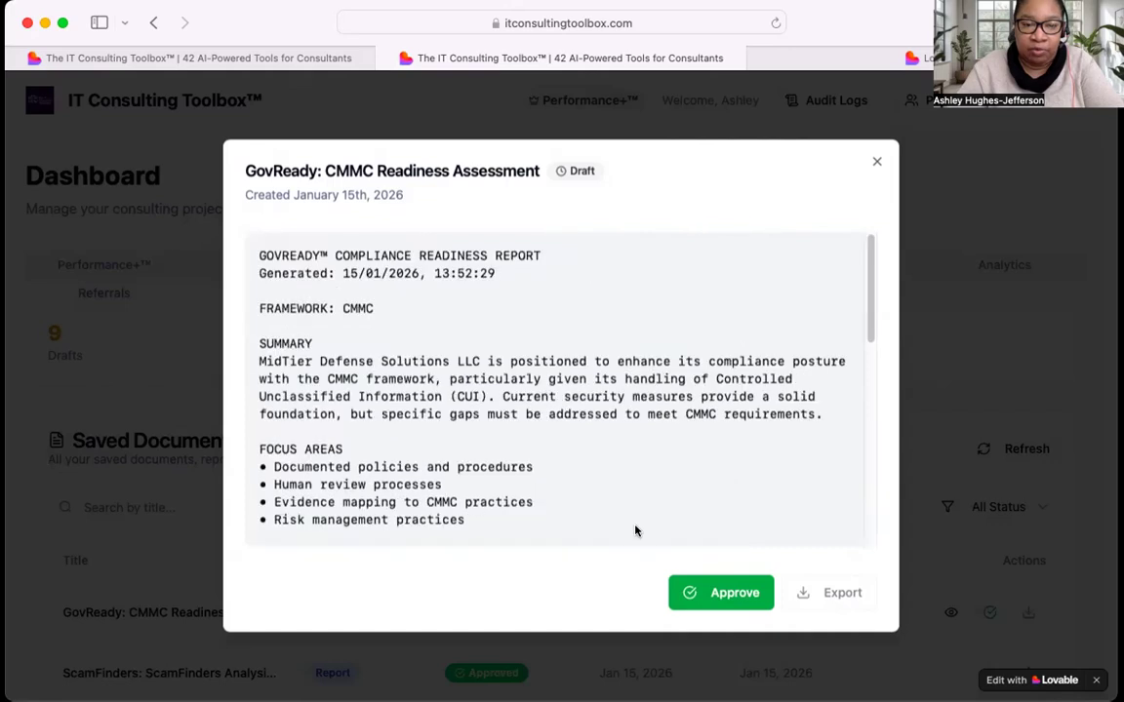
{"action": "left_click", "coordinate": [710, 605]}
- Export the approved GovReady: CMMC Readiness Assessment from the Saved Documents list
{"action": "scroll", "coordinate": [401, 559], "scroll_direction": "down", "scroll_amount": 3}
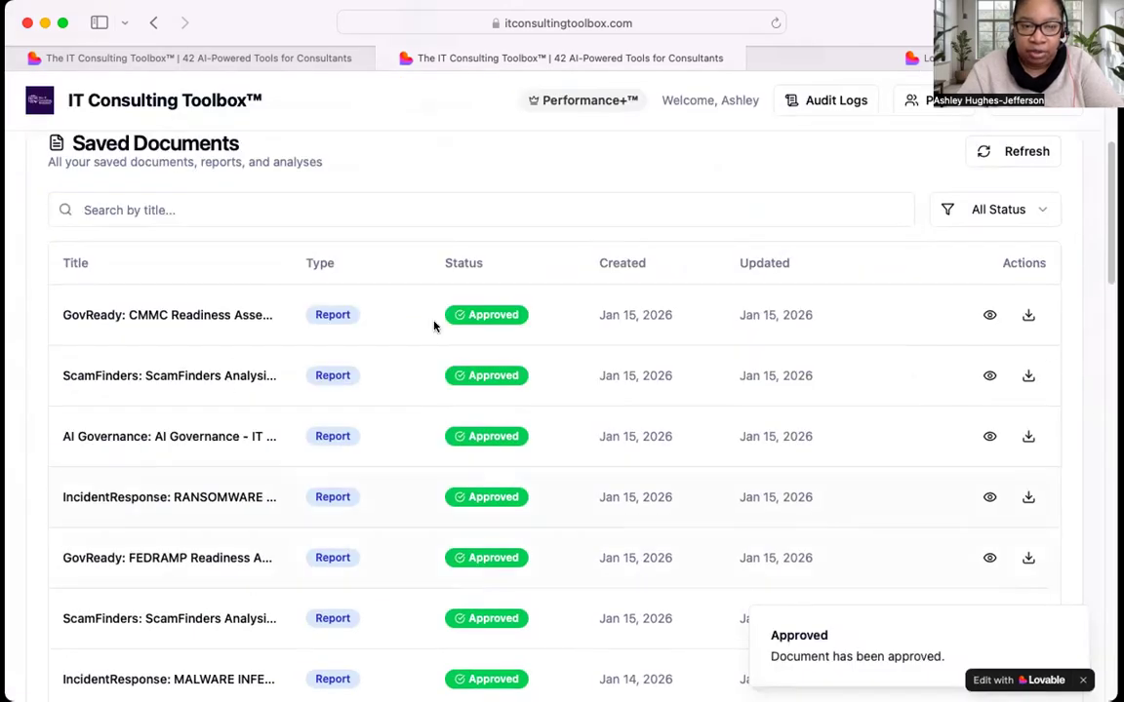
{"action": "scroll", "coordinate": [638, 331], "scroll_direction": "up", "scroll_amount": 2}
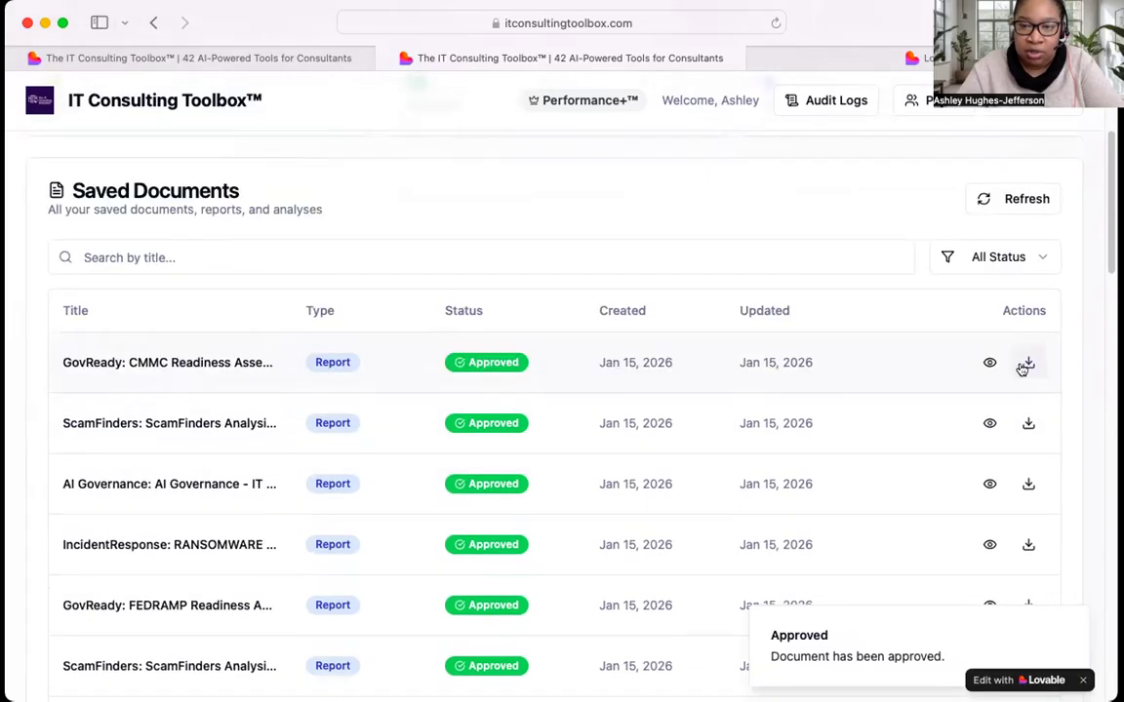
{"action": "left_click", "coordinate": [1029, 363]}
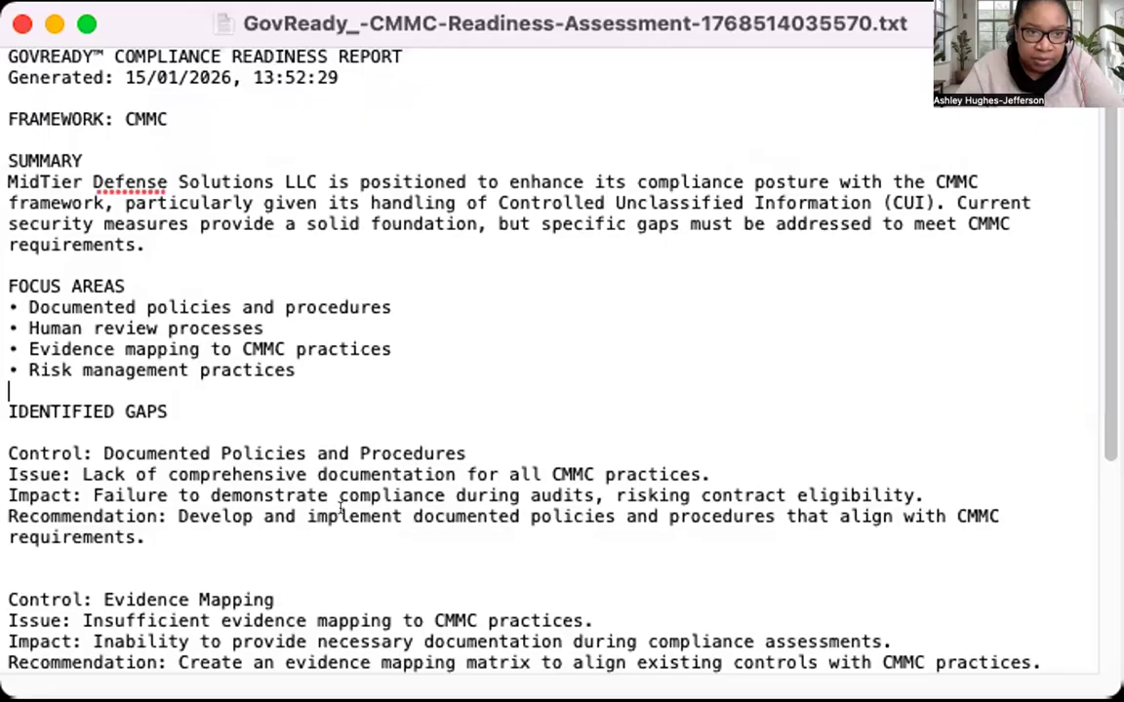
- Read through the exported readiness assessment text file and enlarge its window to fill the screen
{"action": "scroll", "coordinate": [702, 380], "scroll_direction": "down", "scroll_amount": 1}
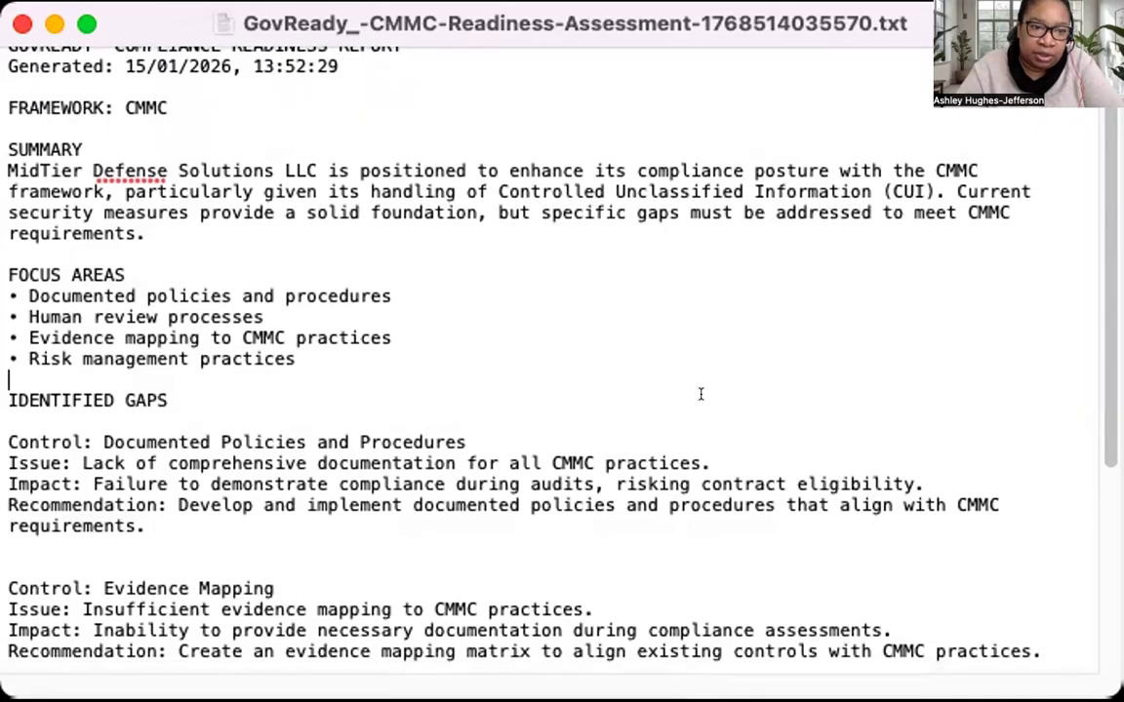
{"action": "scroll", "coordinate": [700, 390], "scroll_direction": "down", "scroll_amount": 5}
{"action": "scroll", "coordinate": [697, 395], "scroll_direction": "up", "scroll_amount": 5}
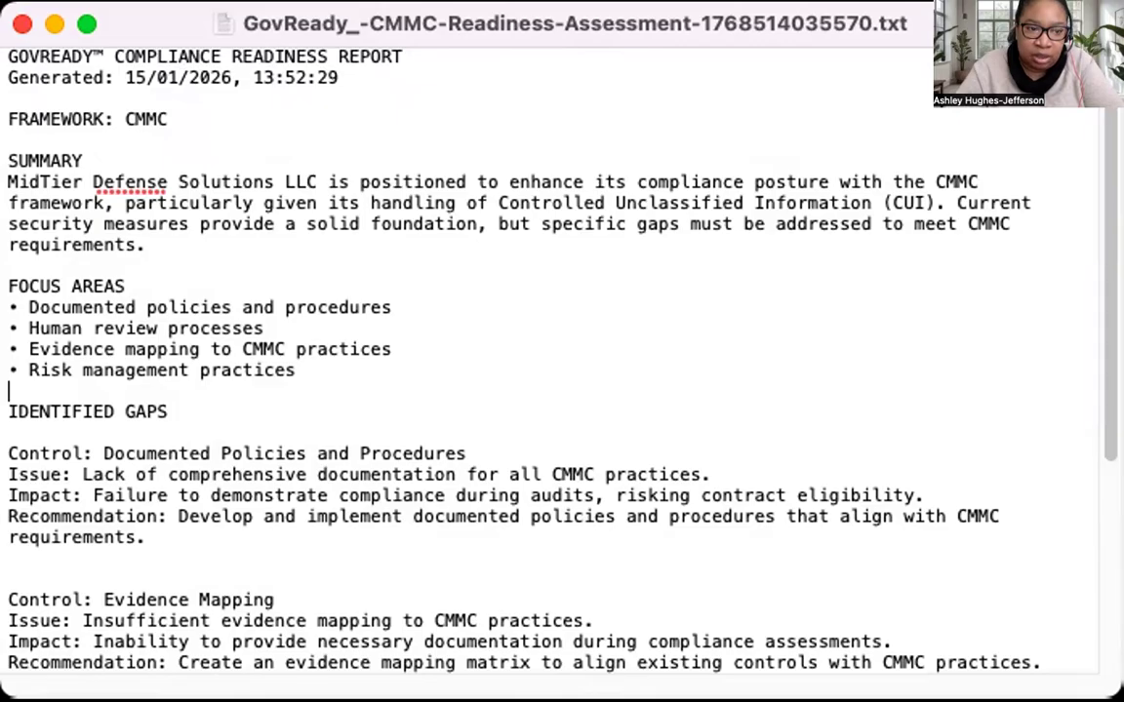
{"action": "scroll", "coordinate": [577, 325], "scroll_direction": "down", "scroll_amount": 5}
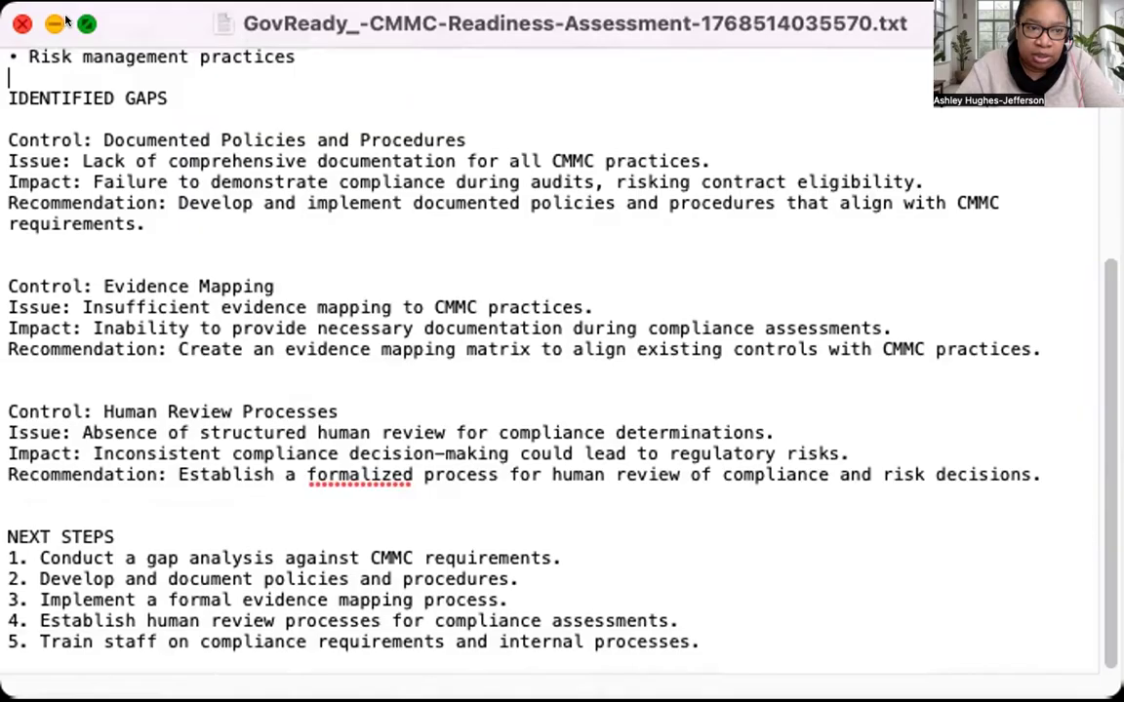
{"action": "double_click", "coordinate": [493, 8]}
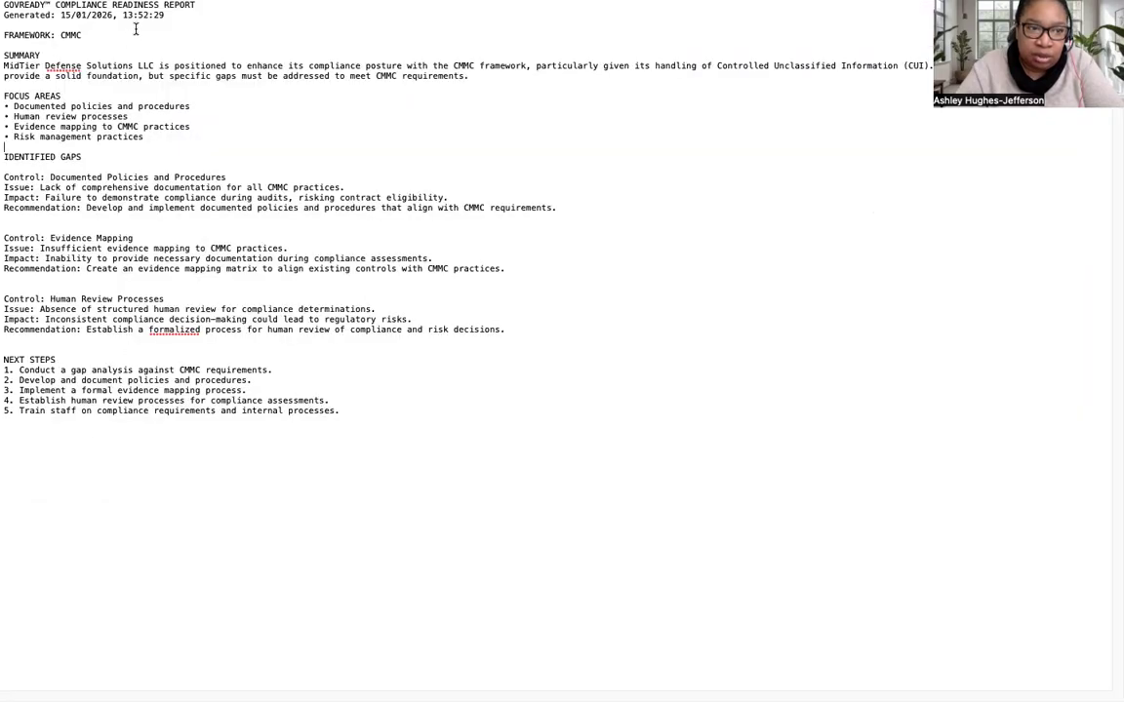
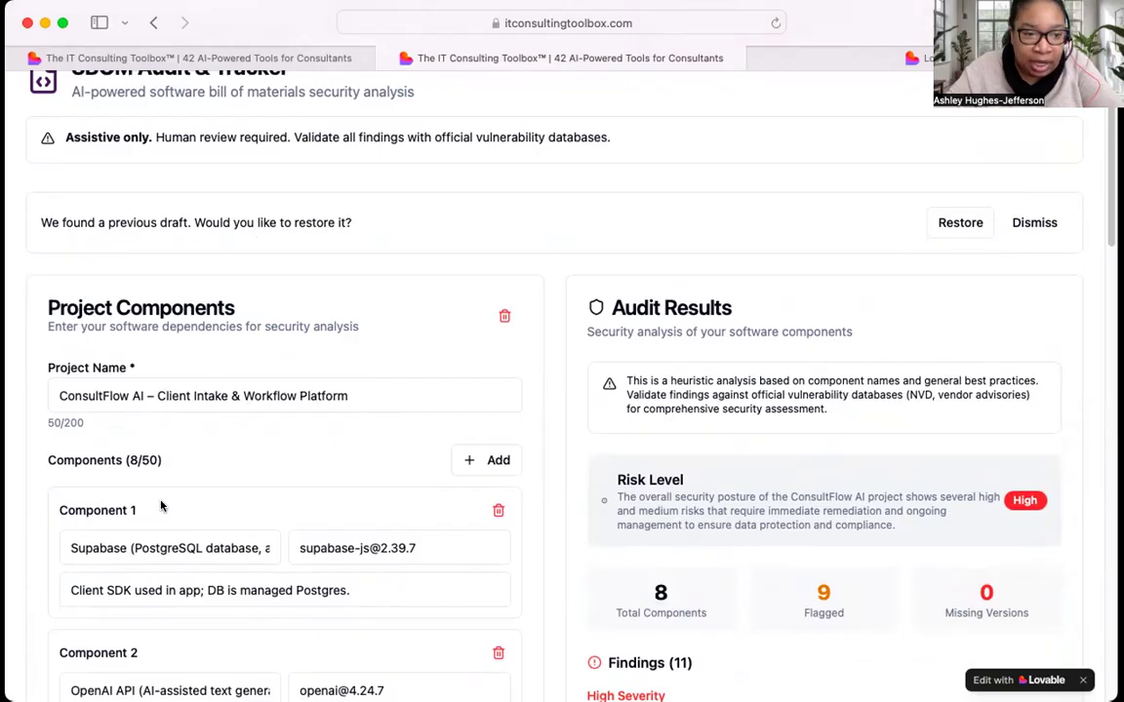
- Look through the SBOM Audit & Tracker's project name and component entries for the ConsultFlow AI project
{"action": "scroll", "coordinate": [279, 418], "scroll_direction": "down", "scroll_amount": 5}
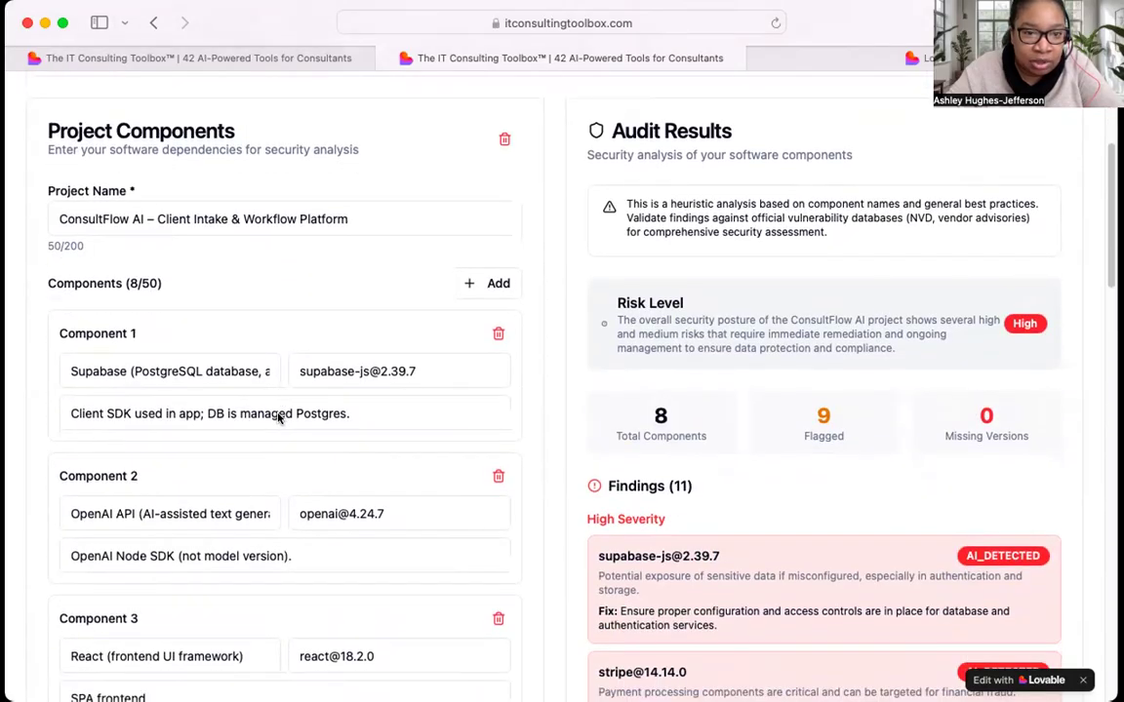
{"action": "scroll", "coordinate": [273, 417], "scroll_direction": "down", "scroll_amount": 5}
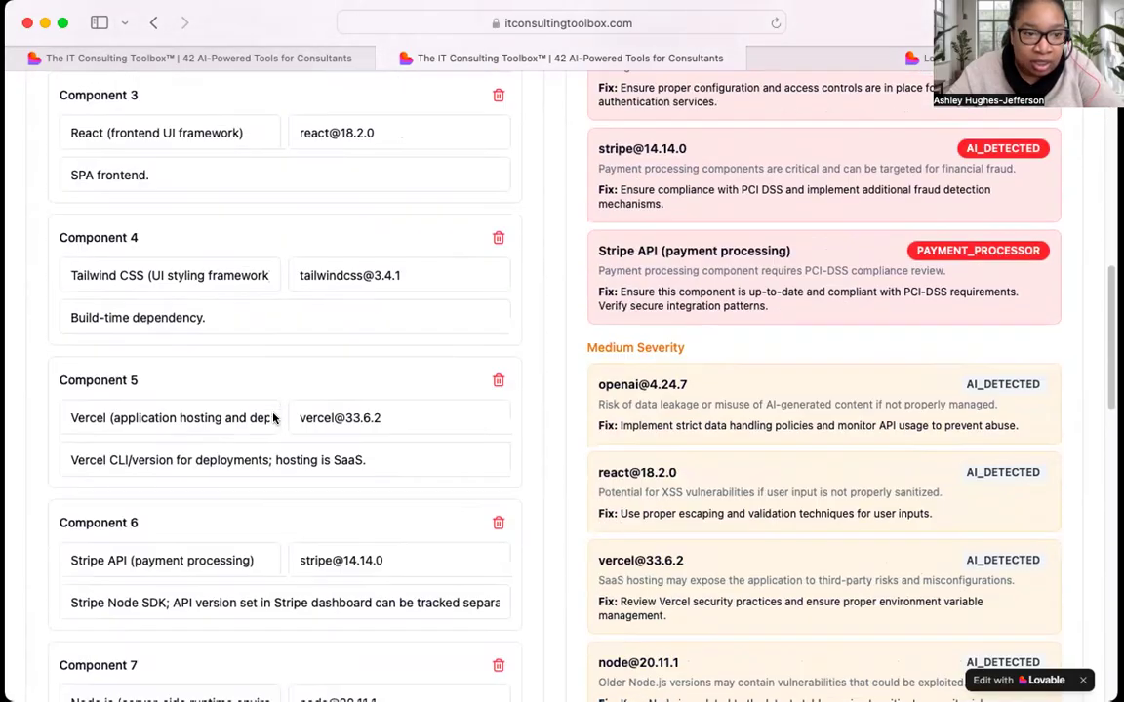
{"action": "scroll", "coordinate": [235, 466], "scroll_direction": "down", "scroll_amount": 7}
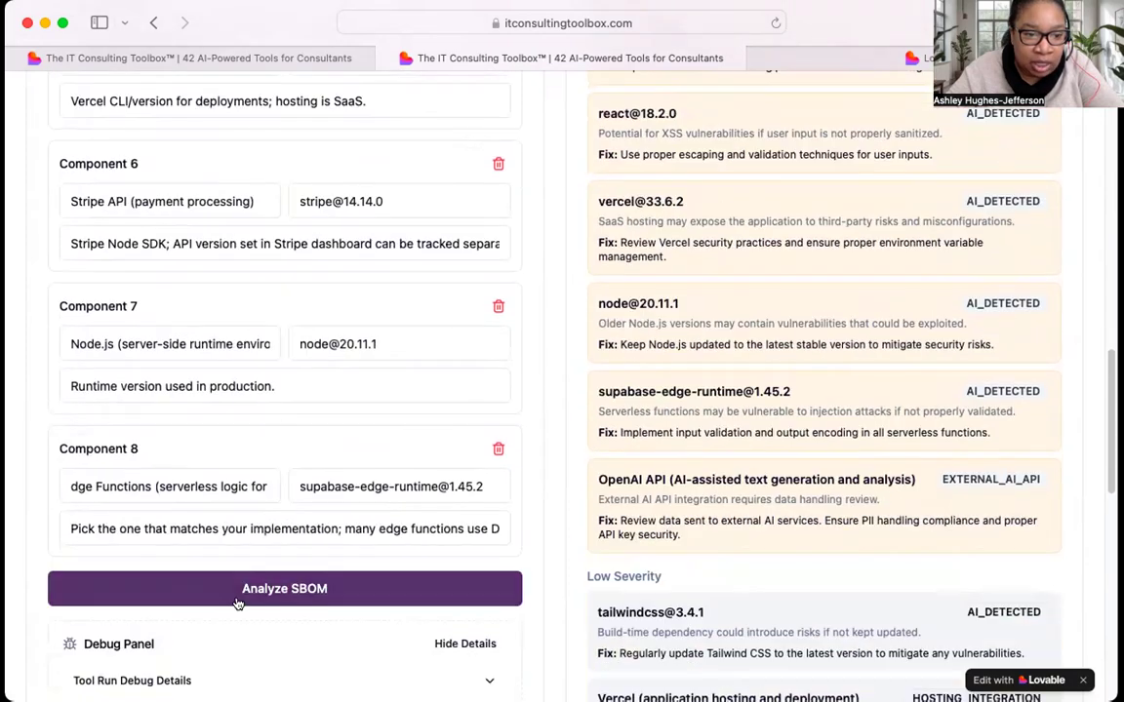
{"action": "scroll", "coordinate": [239, 536], "scroll_direction": "down", "scroll_amount": 1}
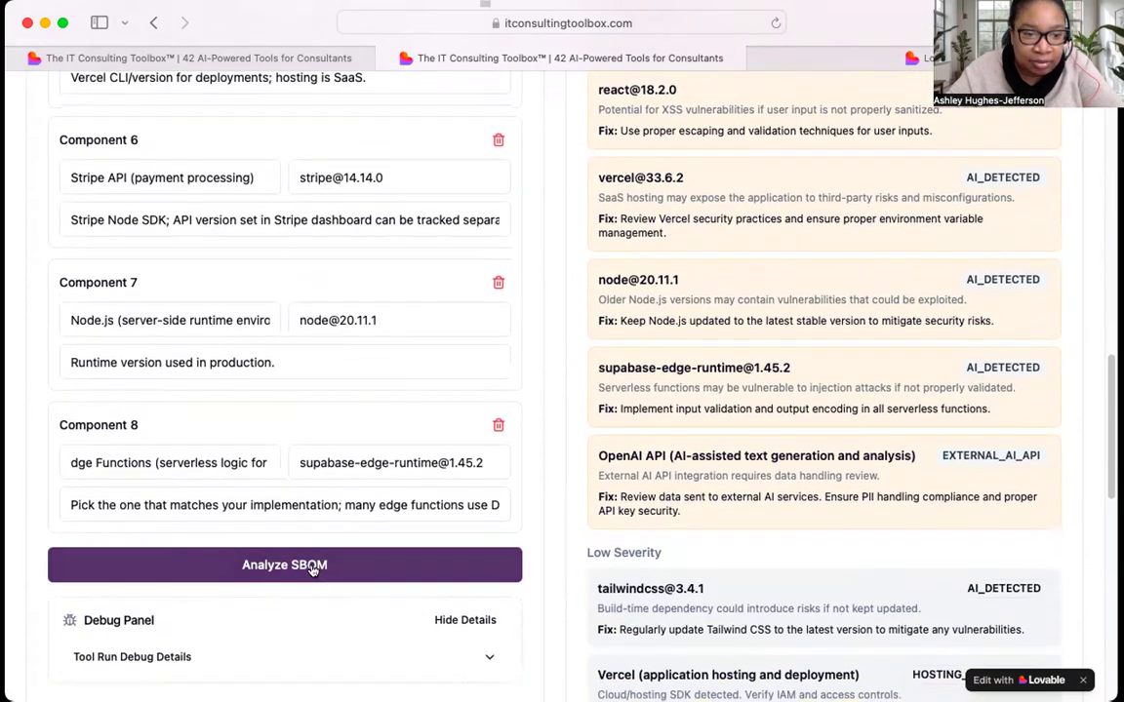
{"action": "scroll", "coordinate": [223, 575], "scroll_direction": "down", "scroll_amount": 3}
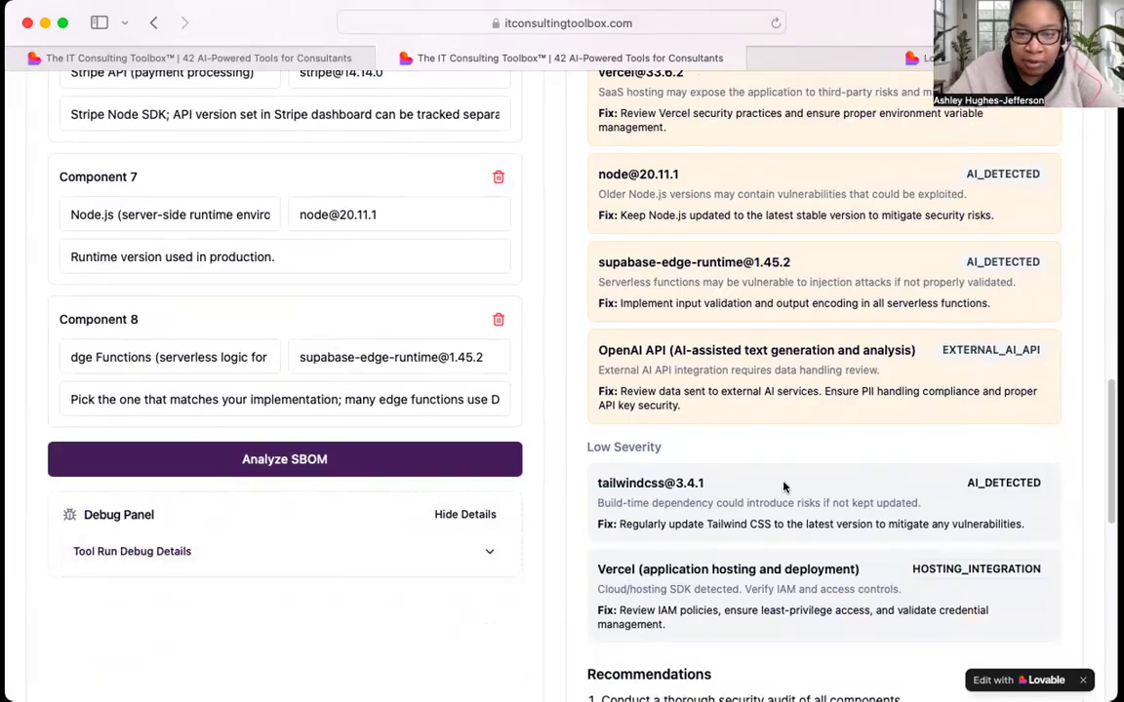
{"action": "scroll", "coordinate": [783, 486], "scroll_direction": "up", "scroll_amount": 2}
{"action": "scroll", "coordinate": [783, 487], "scroll_direction": "up", "scroll_amount": 15}
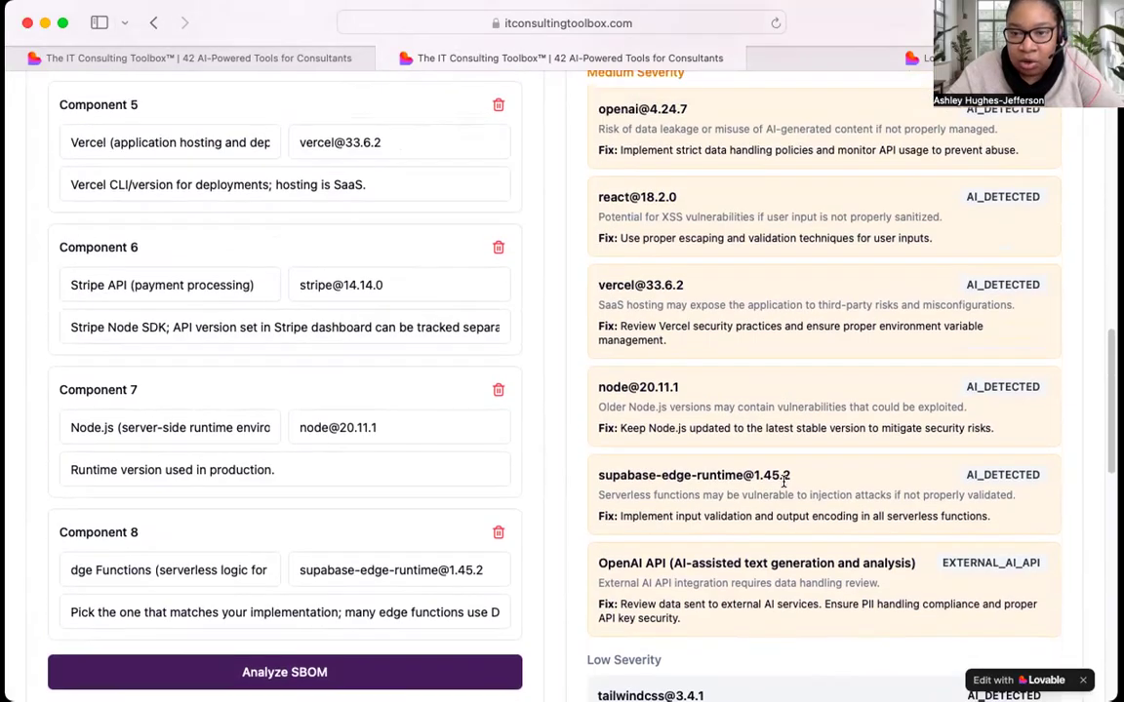
{"action": "scroll", "coordinate": [783, 486], "scroll_direction": "up", "scroll_amount": 5}
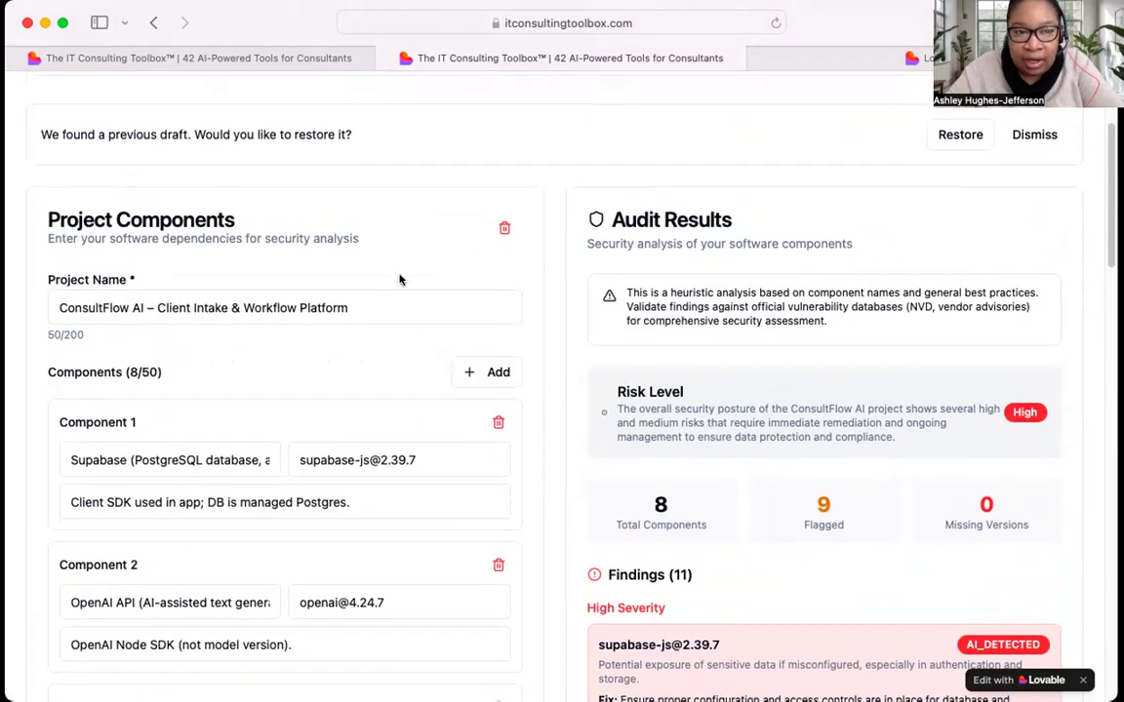
{"action": "scroll", "coordinate": [715, 241], "scroll_direction": "up", "scroll_amount": 4}
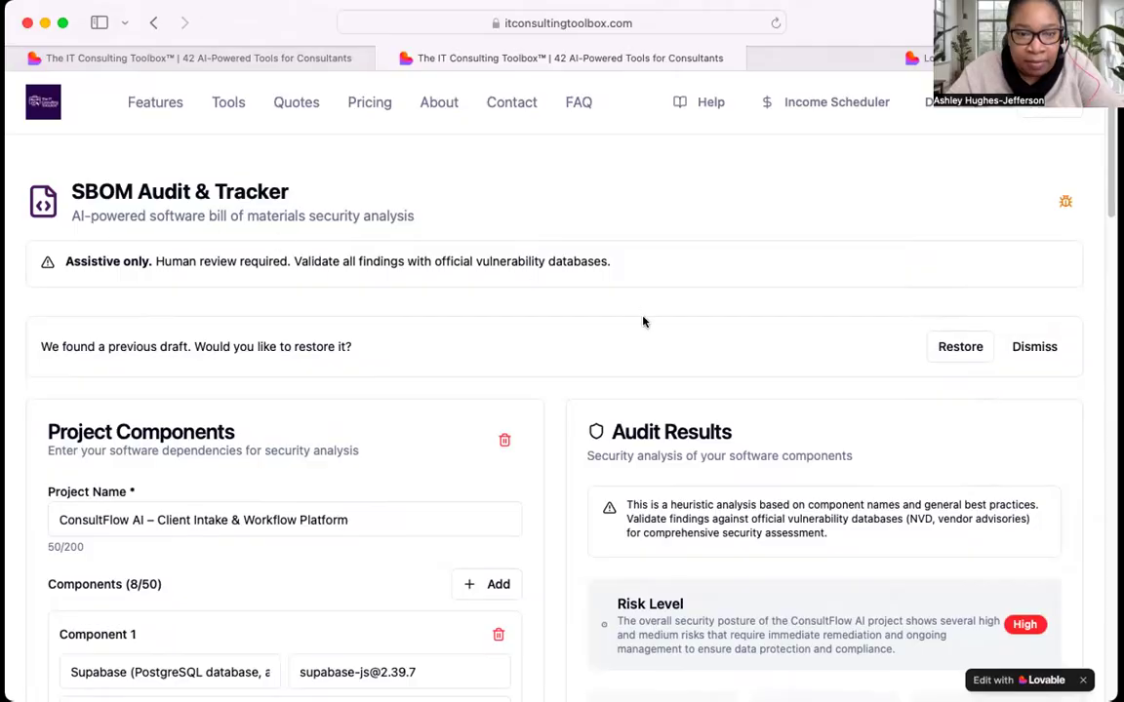
- Examine the SBOM audit's risk level, component totals and high severity findings alongside the entered components
{"action": "scroll", "coordinate": [749, 487], "scroll_direction": "down", "scroll_amount": 1}
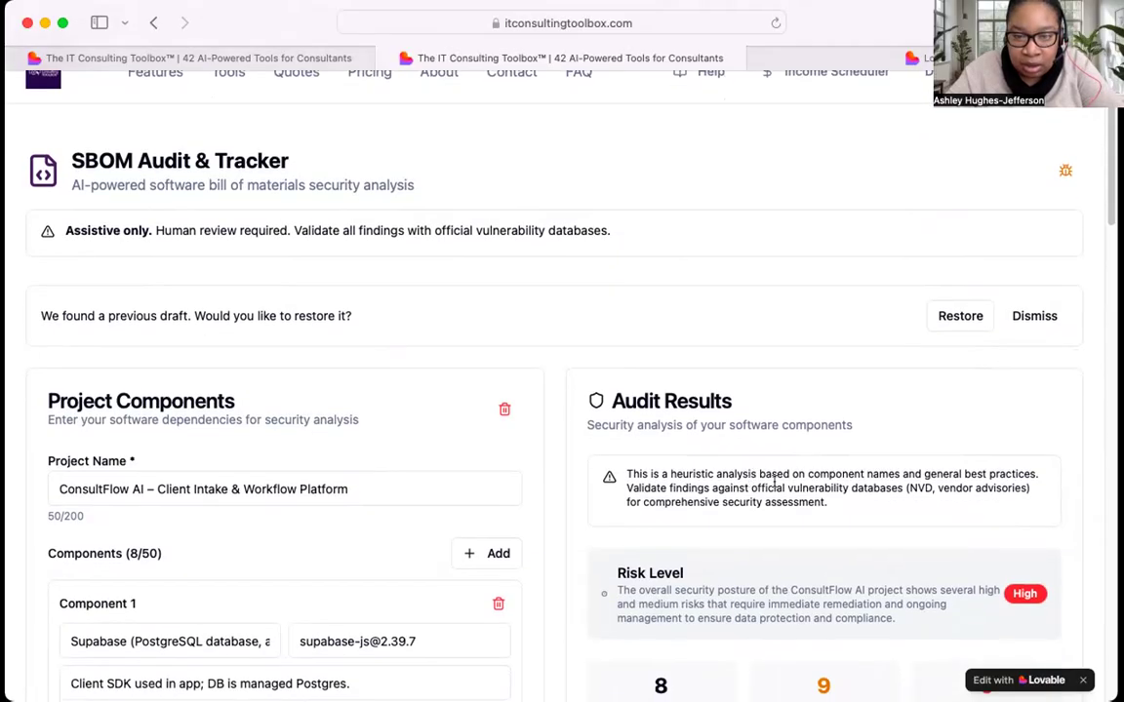
{"action": "scroll", "coordinate": [842, 502], "scroll_direction": "down", "scroll_amount": 4}
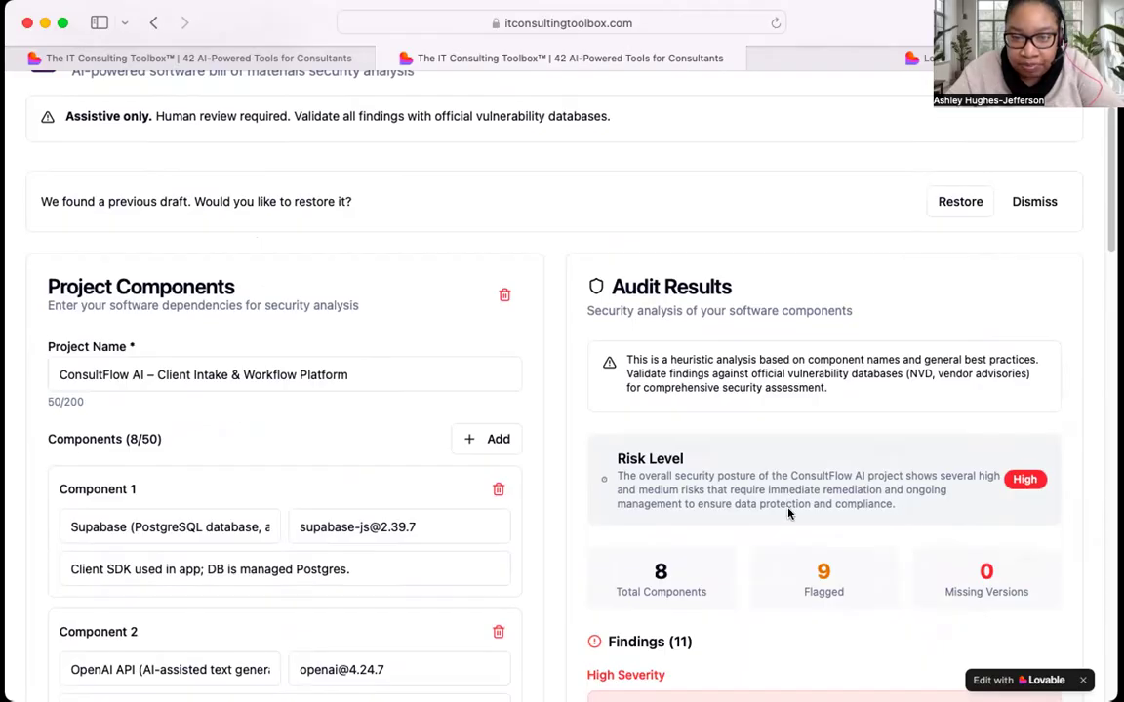
{"action": "scroll", "coordinate": [789, 401], "scroll_direction": "down", "scroll_amount": 5}
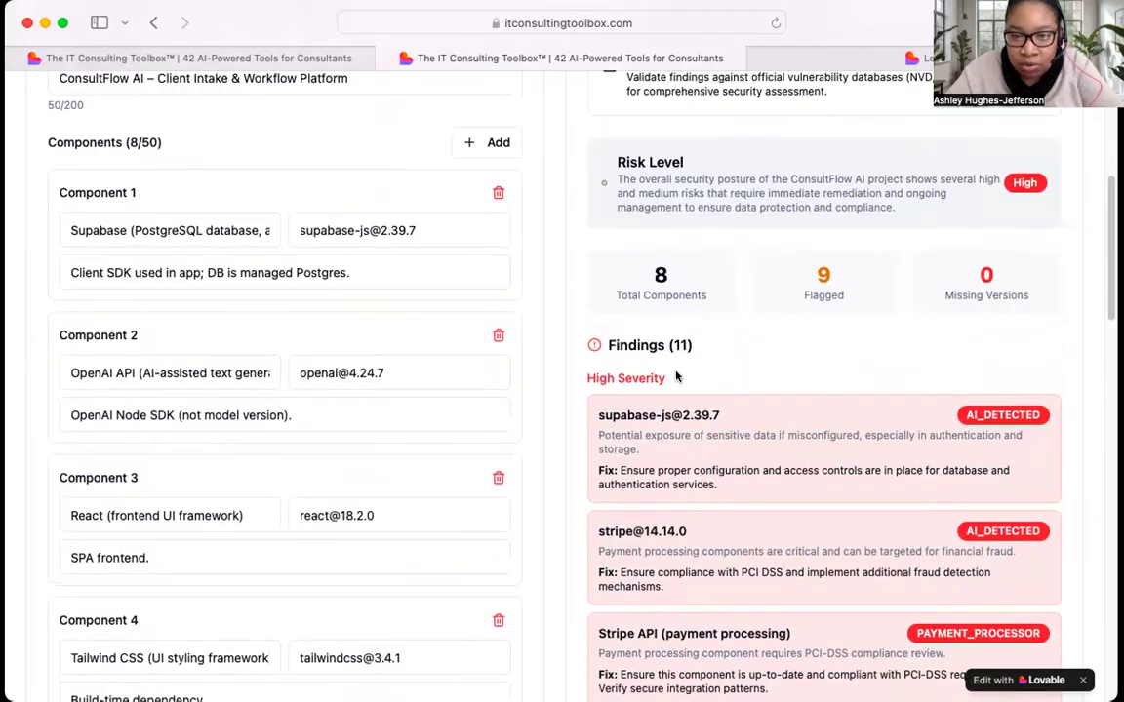
{"action": "scroll", "coordinate": [669, 376], "scroll_direction": "down", "scroll_amount": 1}
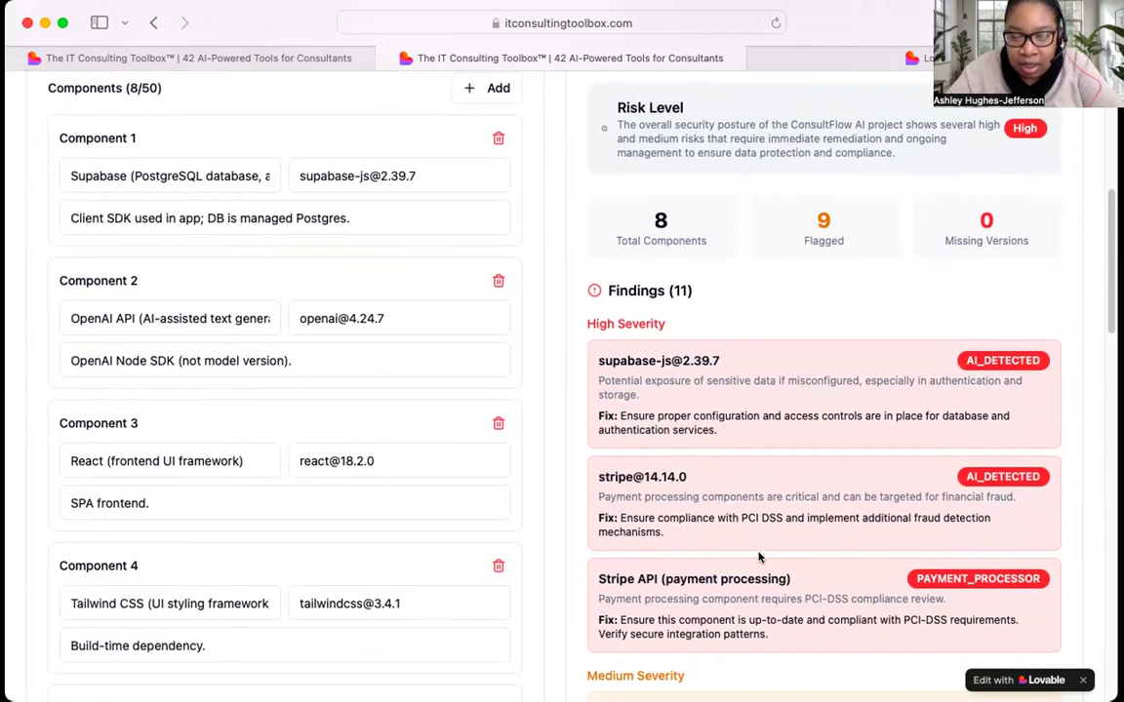
{"action": "scroll", "coordinate": [759, 557], "scroll_direction": "down", "scroll_amount": 2}
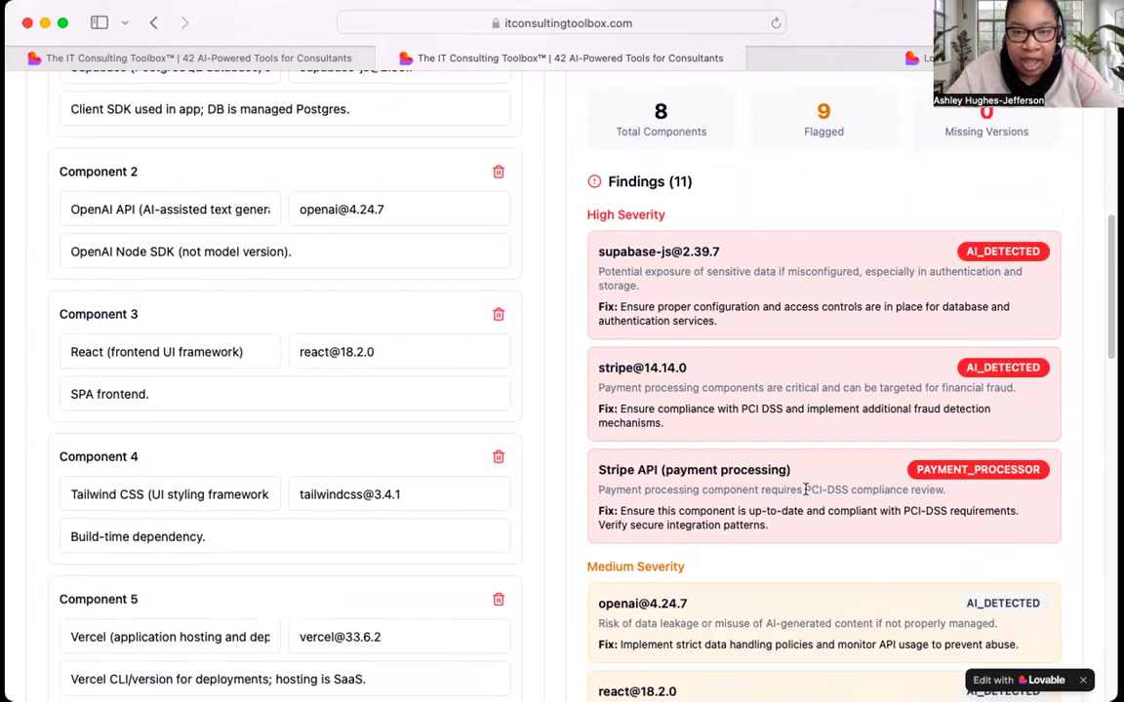
{"action": "scroll", "coordinate": [647, 469], "scroll_direction": "up", "scroll_amount": 5}
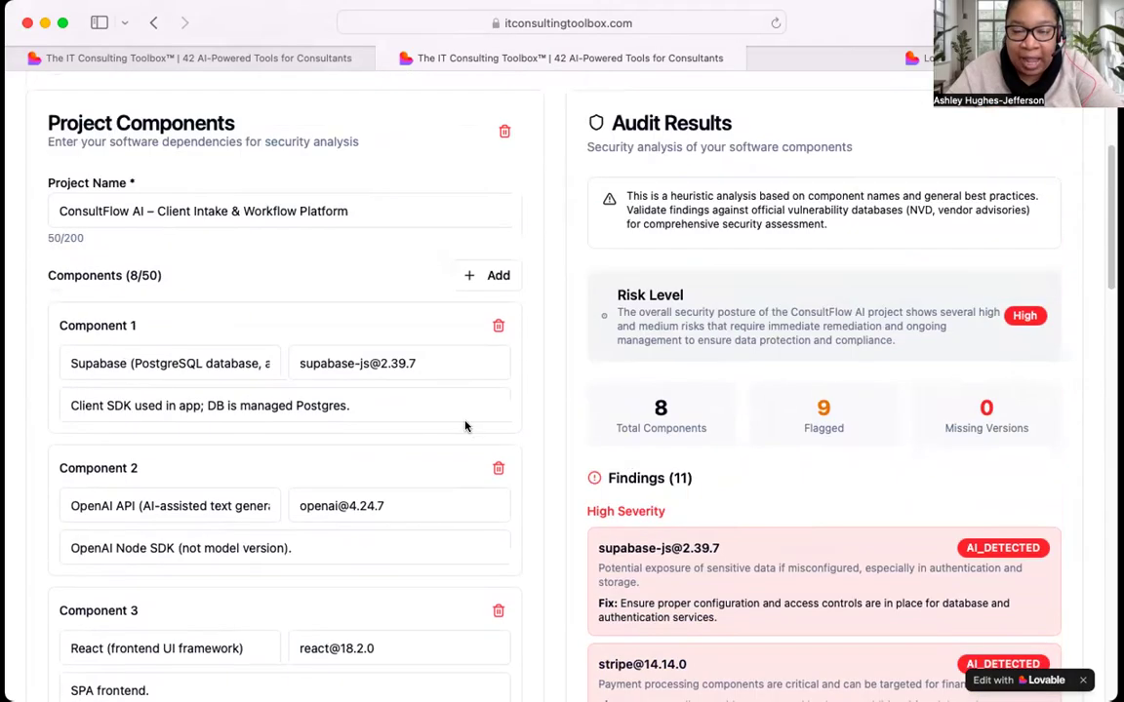
- Review the SBOM audit's medium and low severity findings with their suggested fixes
{"action": "scroll", "coordinate": [778, 515], "scroll_direction": "down", "scroll_amount": 10}
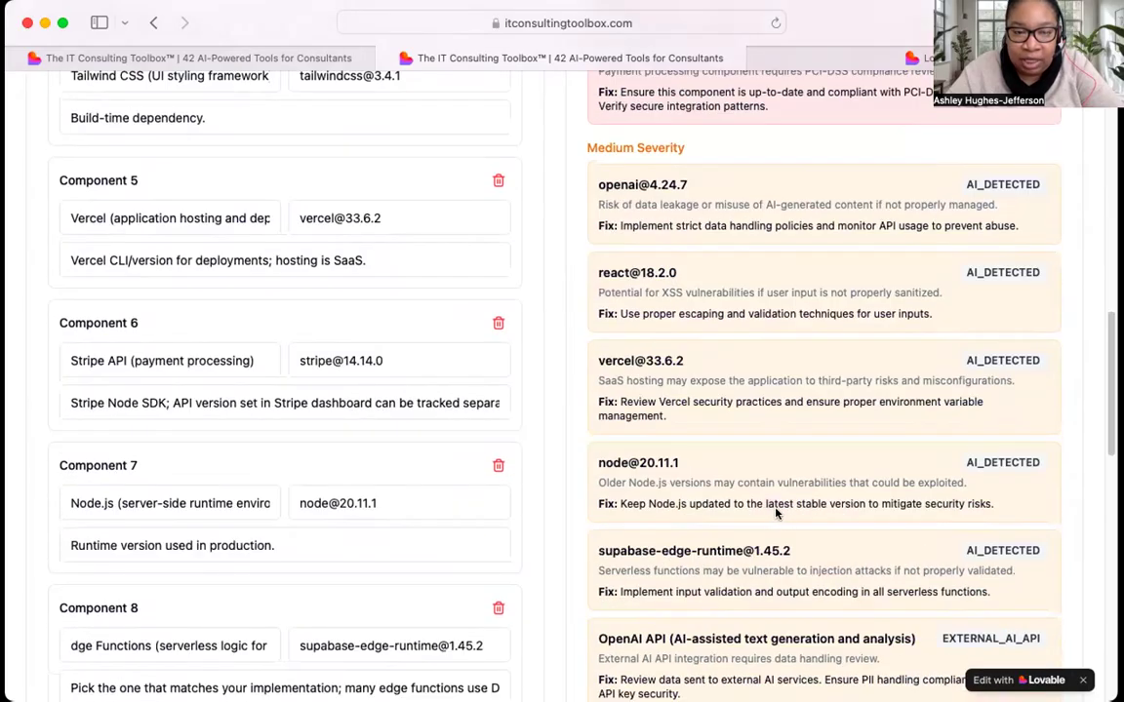
{"action": "scroll", "coordinate": [748, 499], "scroll_direction": "down", "scroll_amount": 1}
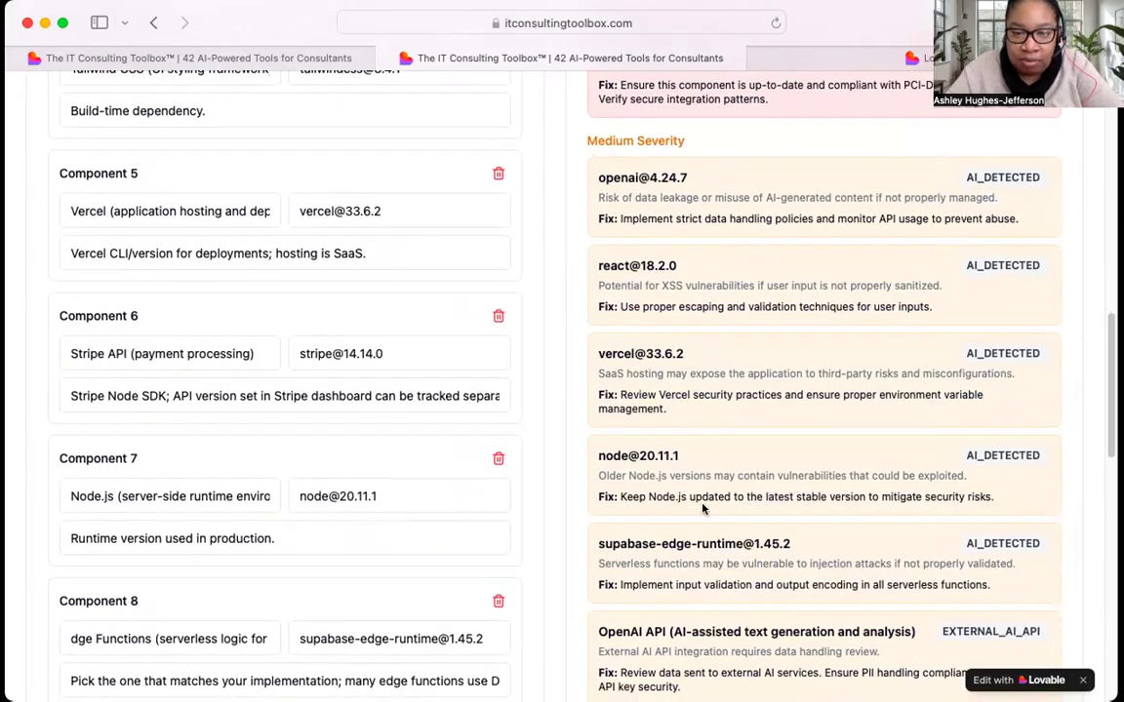
{"action": "scroll", "coordinate": [702, 507], "scroll_direction": "down", "scroll_amount": 3}
{"action": "scroll", "coordinate": [702, 508], "scroll_direction": "down", "scroll_amount": 10}
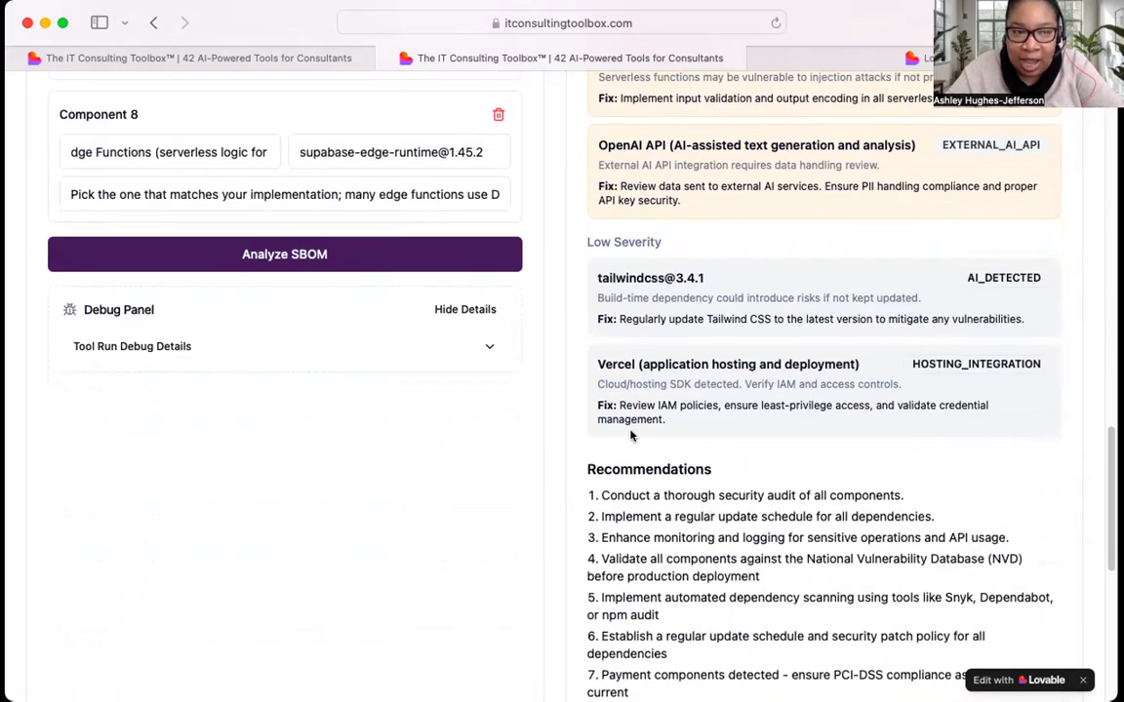
{"action": "scroll", "coordinate": [627, 435], "scroll_direction": "up", "scroll_amount": 6}
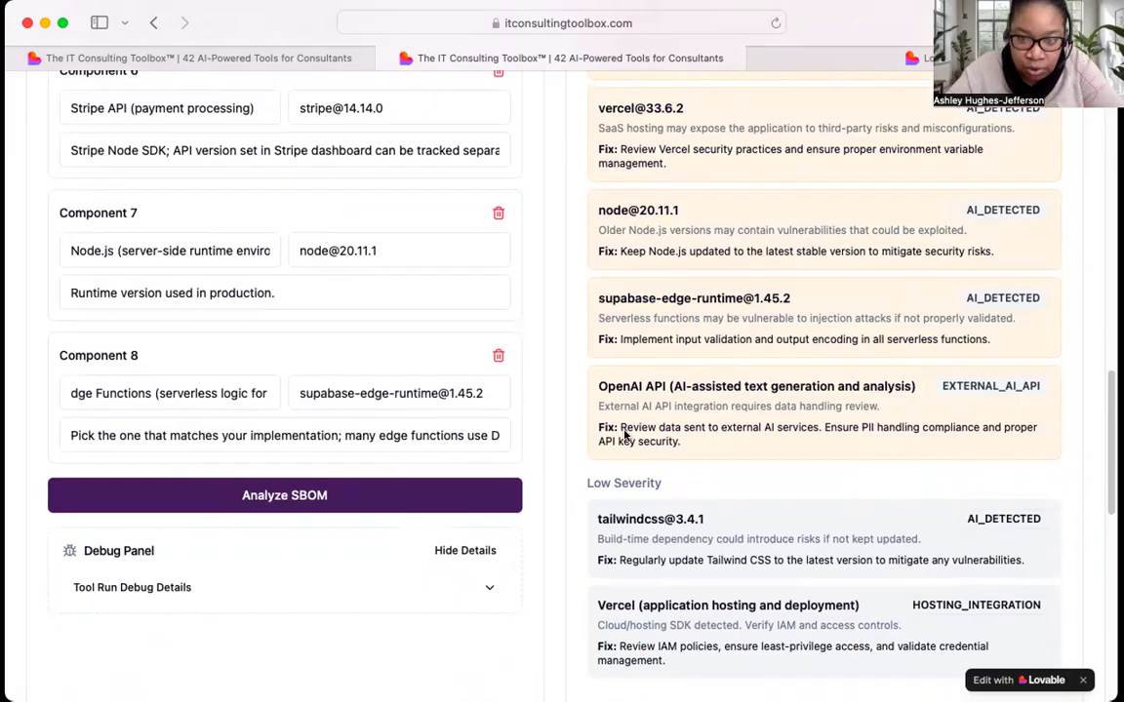
- Revisit the audit's flagged component totals and severity findings, and read the Recommendations list and human review notice
{"action": "scroll", "coordinate": [622, 433], "scroll_direction": "up", "scroll_amount": 18}
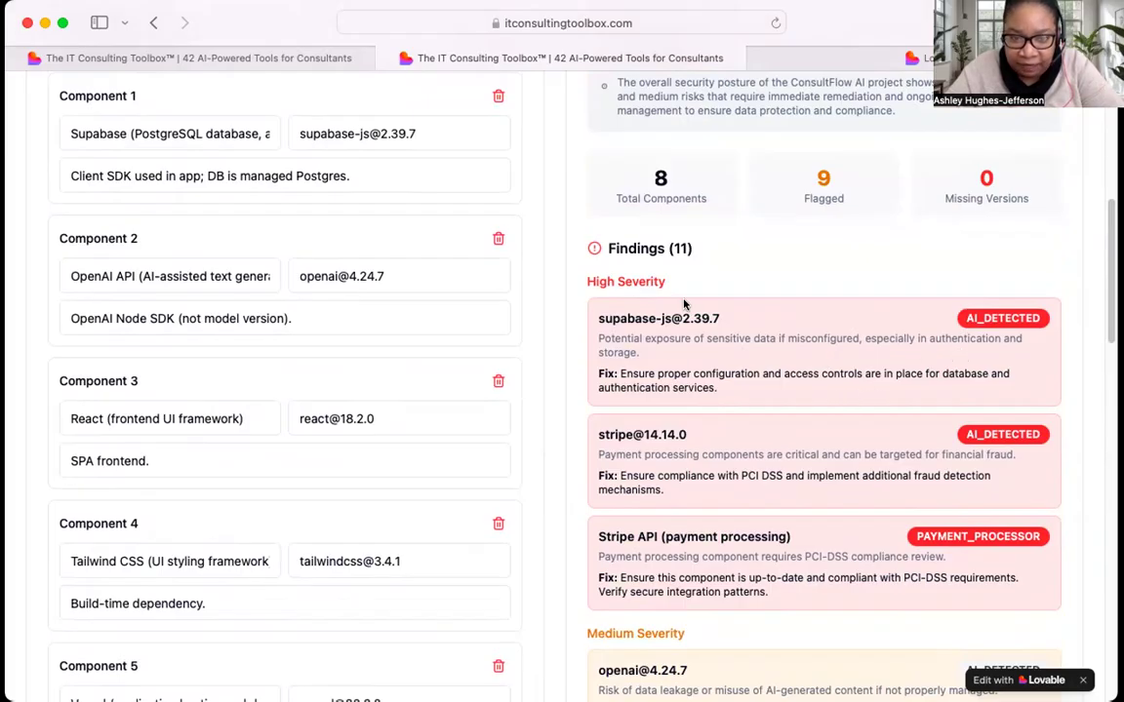
{"action": "scroll", "coordinate": [665, 430], "scroll_direction": "up", "scroll_amount": 5}
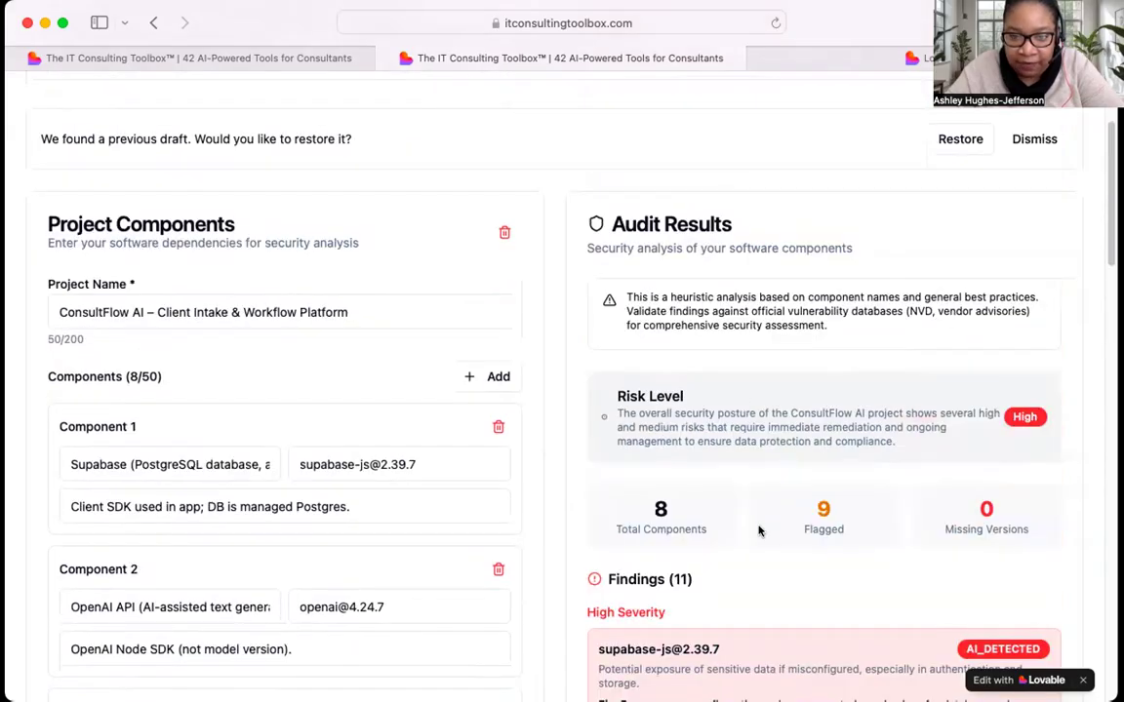
{"action": "scroll", "coordinate": [698, 383], "scroll_direction": "down", "scroll_amount": 10}
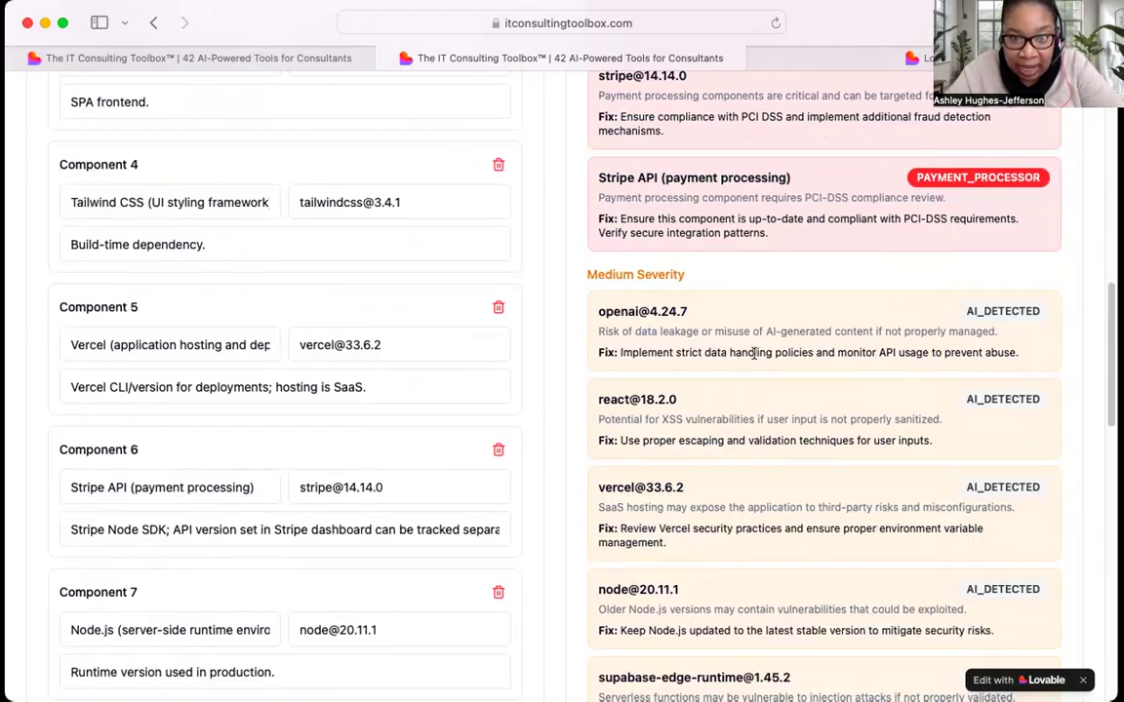
{"action": "scroll", "coordinate": [783, 500], "scroll_direction": "down", "scroll_amount": 1}
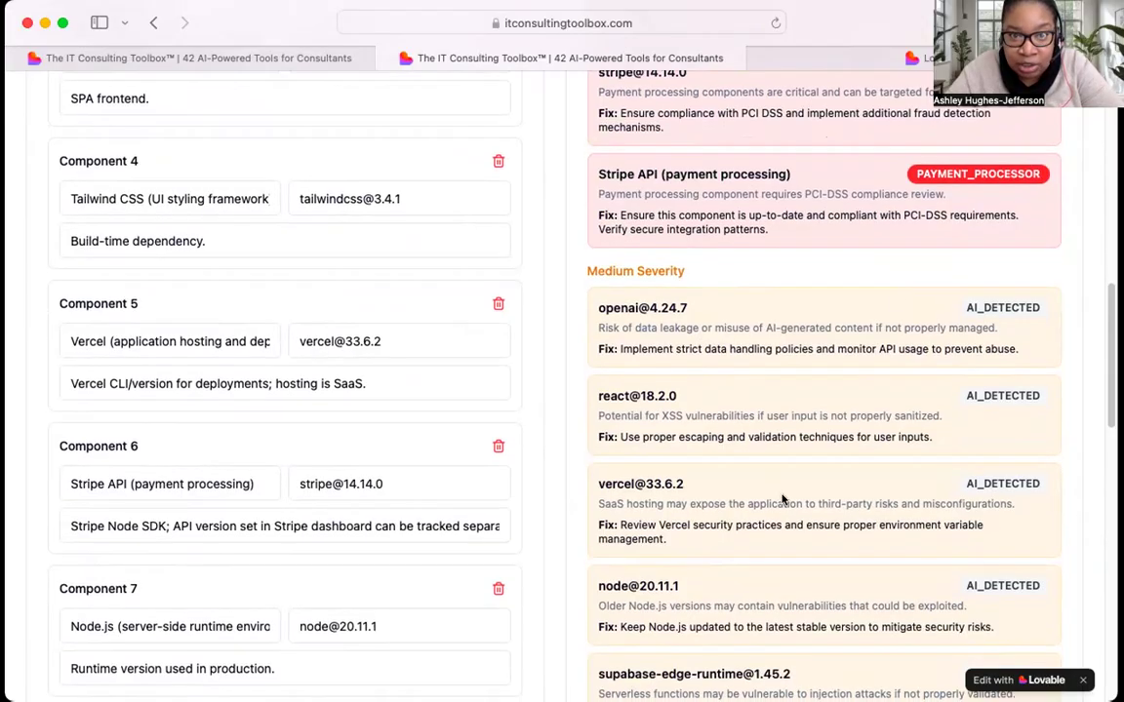
{"action": "scroll", "coordinate": [783, 499], "scroll_direction": "down", "scroll_amount": 4}
{"action": "scroll", "coordinate": [783, 499], "scroll_direction": "down", "scroll_amount": 6}
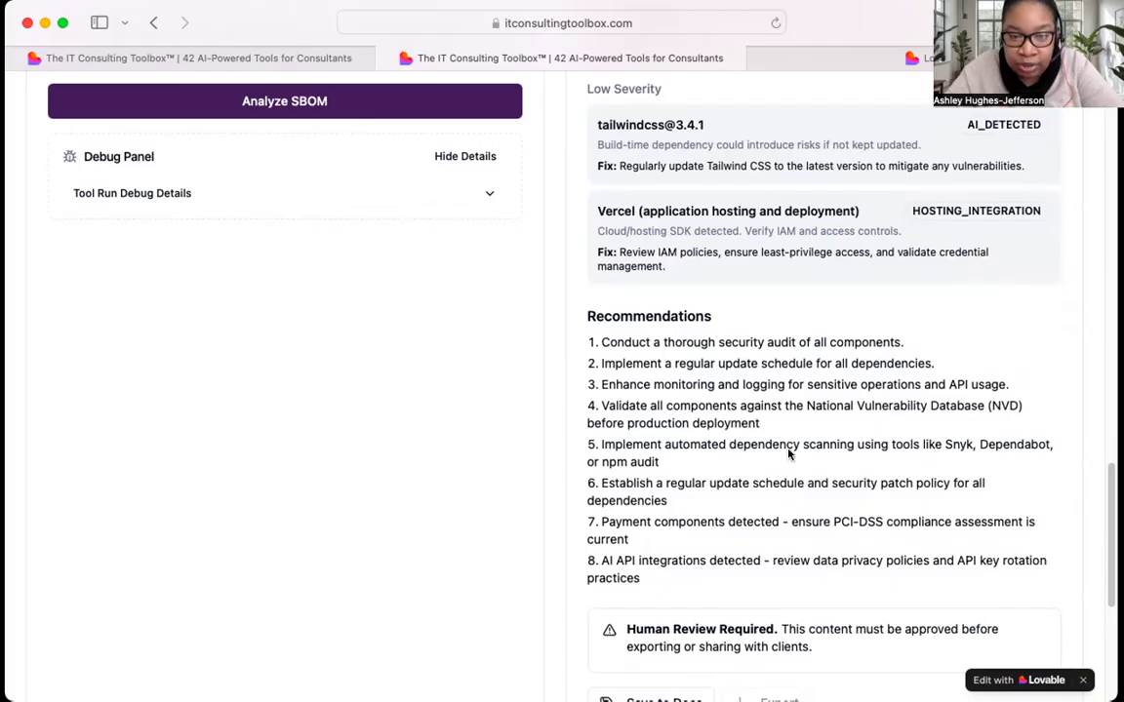
- Look back over the SBOM audit from the human review notice through the severity findings to the risk level and project details
{"action": "scroll", "coordinate": [788, 454], "scroll_direction": "down", "scroll_amount": 5}
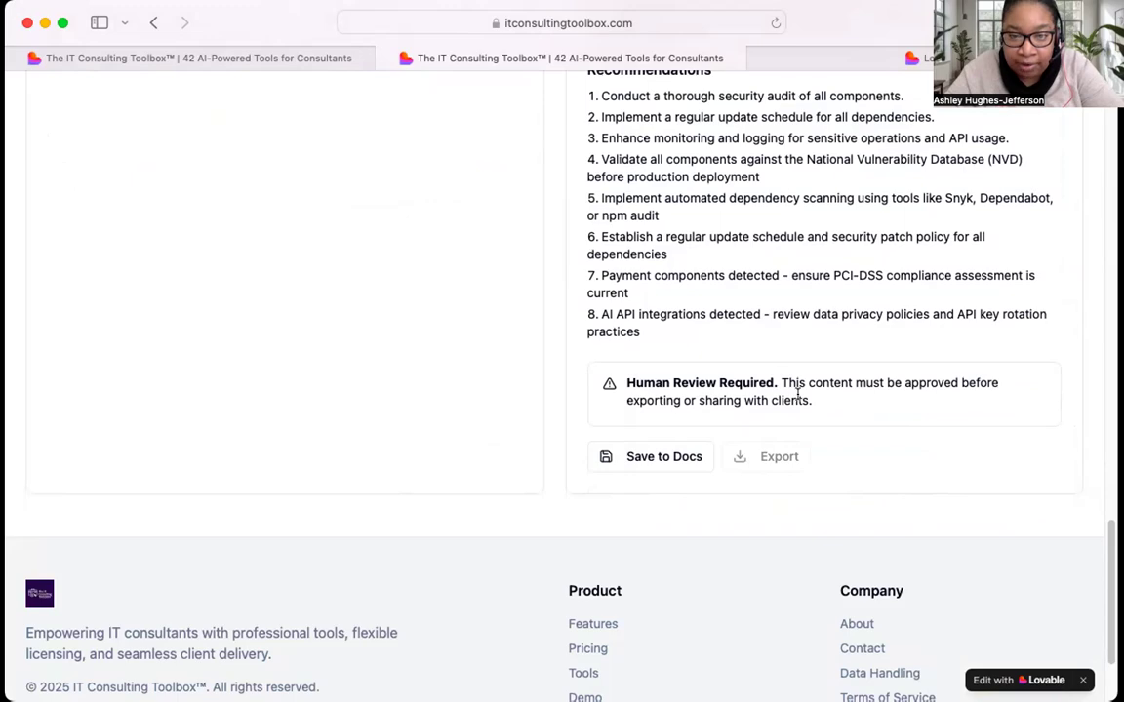
{"action": "scroll", "coordinate": [657, 459], "scroll_direction": "up", "scroll_amount": 10}
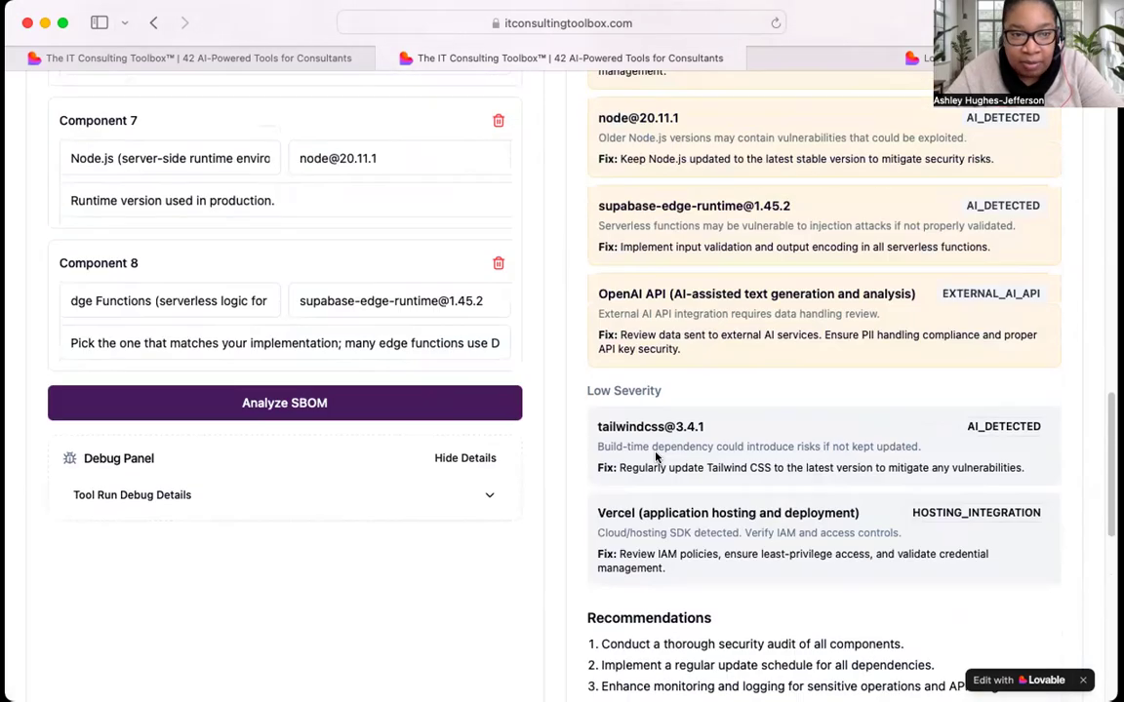
{"action": "scroll", "coordinate": [693, 454], "scroll_direction": "up", "scroll_amount": 9}
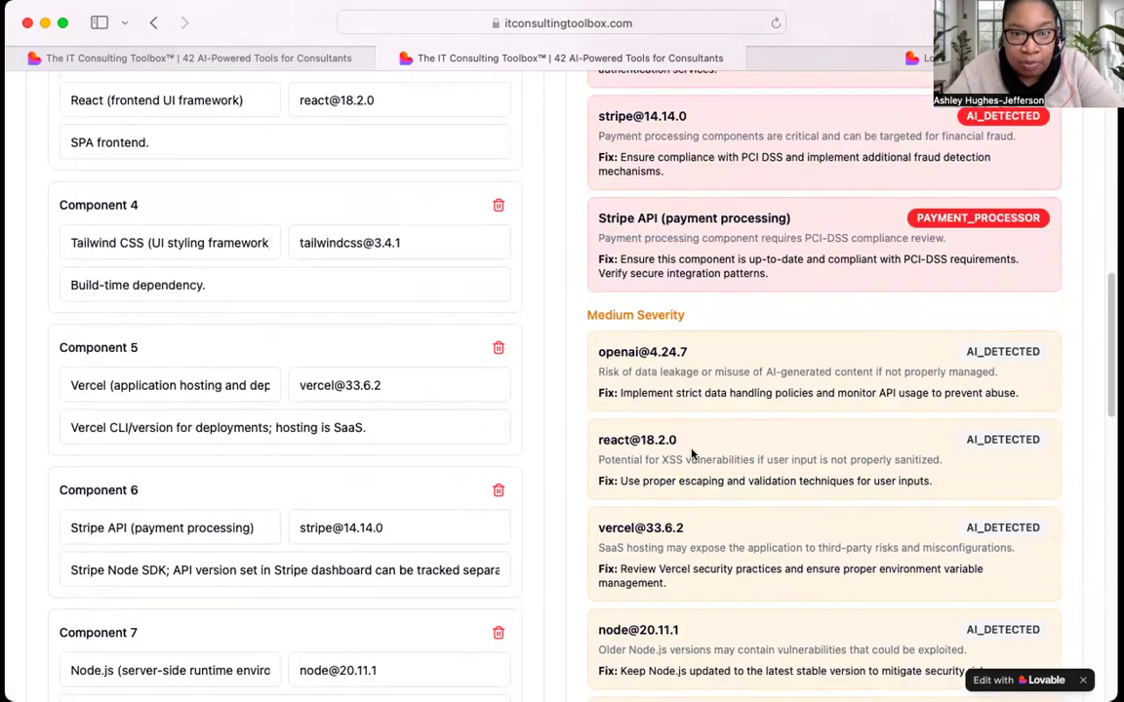
{"action": "scroll", "coordinate": [692, 454], "scroll_direction": "up", "scroll_amount": 11}
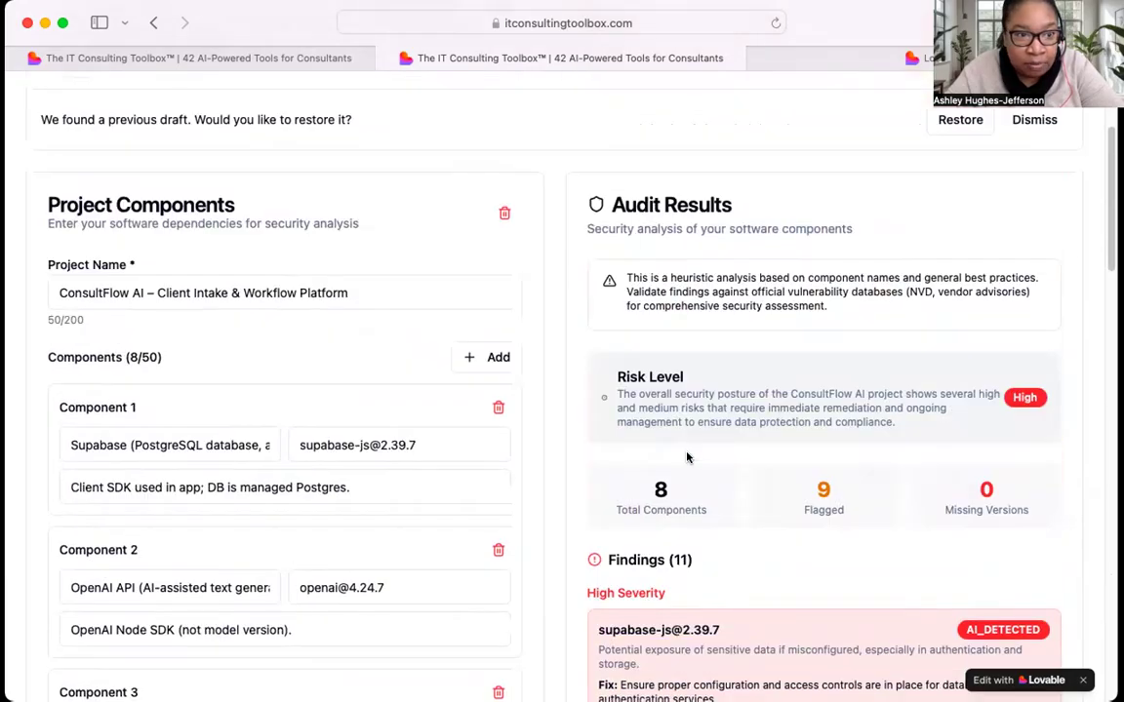
{"action": "scroll", "coordinate": [686, 456], "scroll_direction": "up", "scroll_amount": 3}
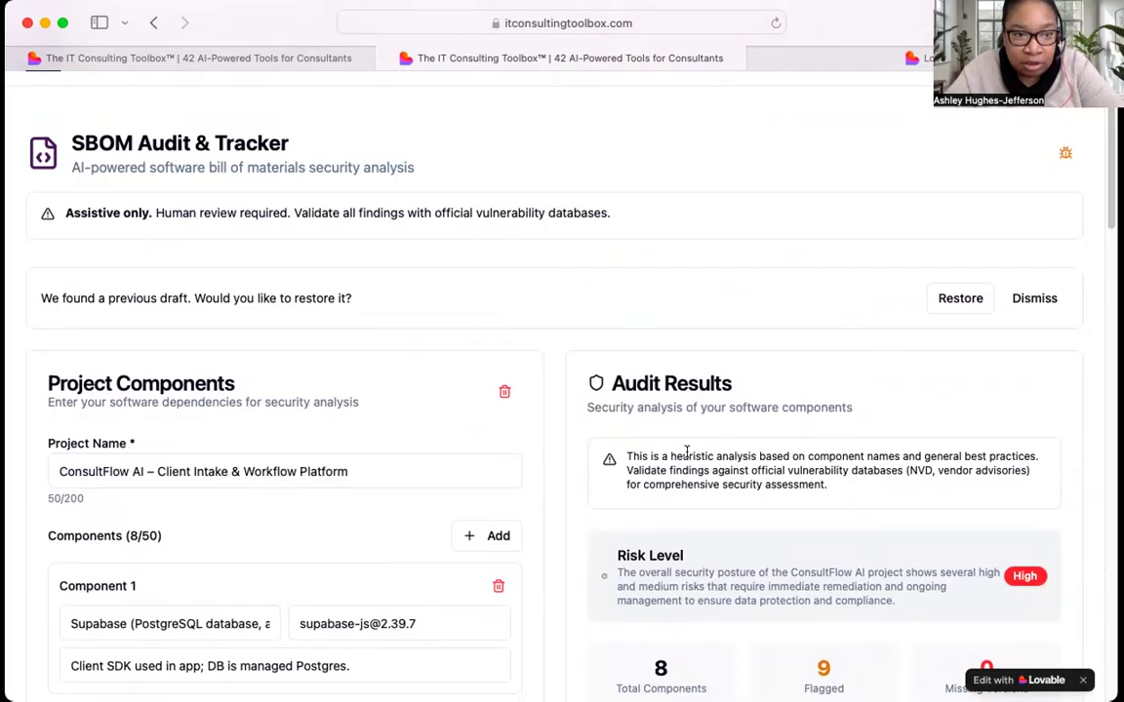
{"action": "scroll", "coordinate": [687, 452], "scroll_direction": "down", "scroll_amount": 1}
{"action": "scroll", "coordinate": [687, 451], "scroll_direction": "down", "scroll_amount": 1}
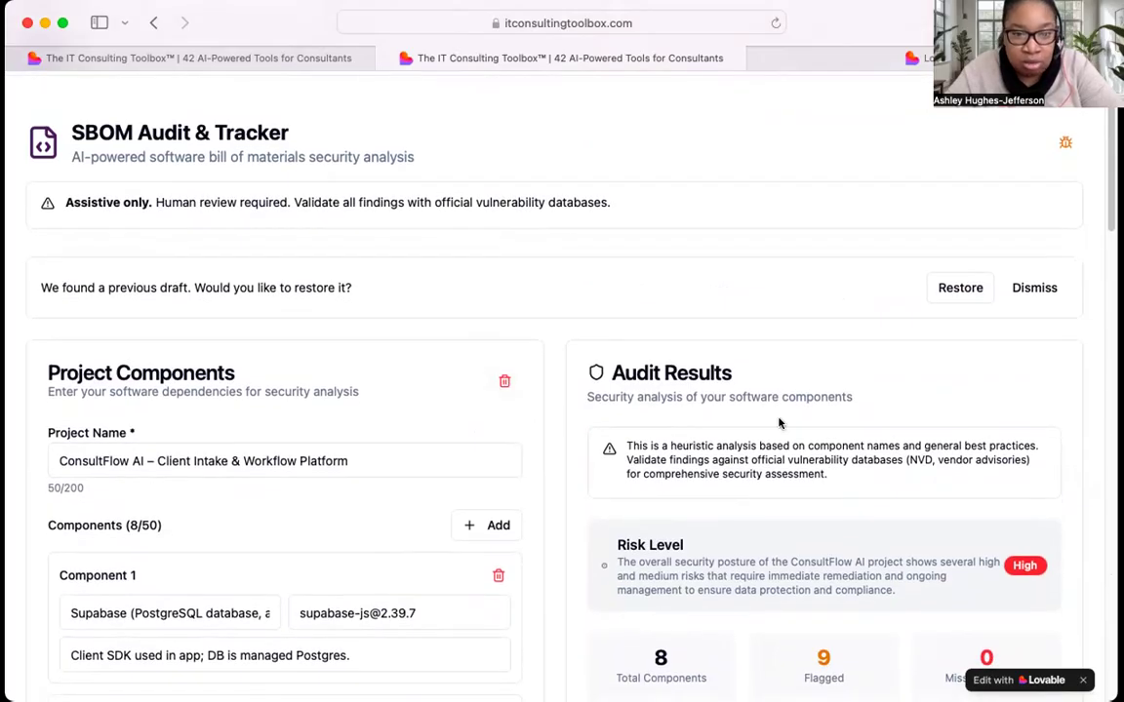
- Save the ConsultFlow AI SBOM audit results to the documents as a draft
{"action": "scroll", "coordinate": [780, 422], "scroll_direction": "down", "scroll_amount": 5}
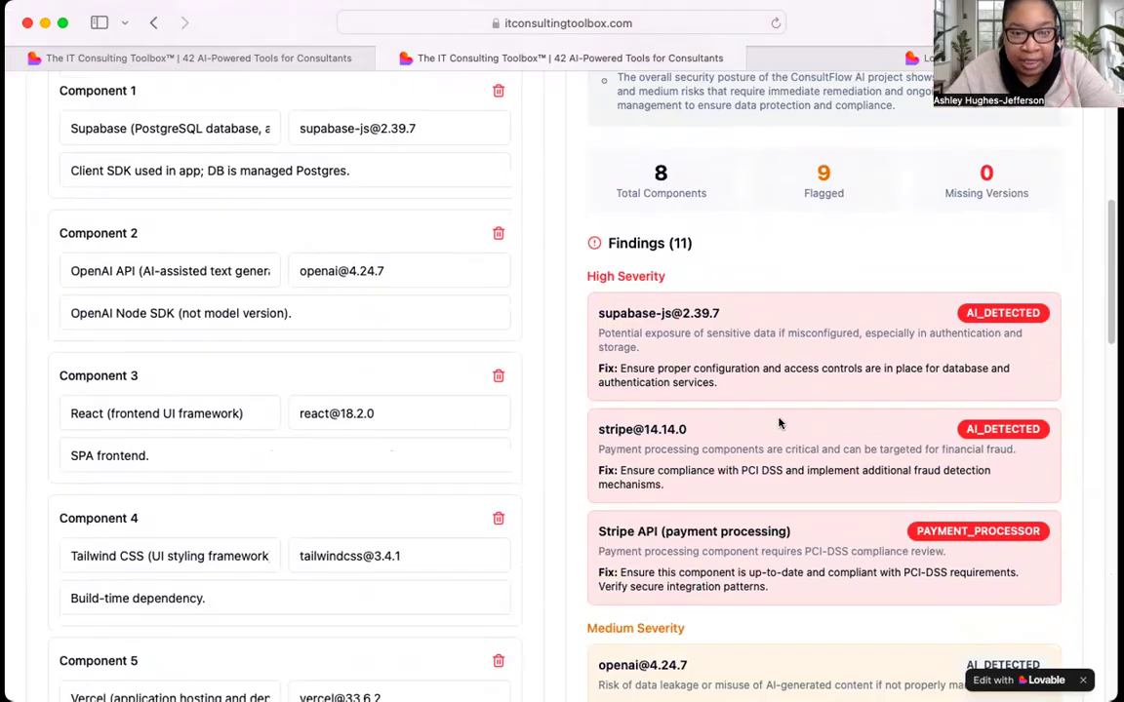
{"action": "scroll", "coordinate": [779, 422], "scroll_direction": "down", "scroll_amount": 3}
{"action": "scroll", "coordinate": [779, 423], "scroll_direction": "down", "scroll_amount": 8}
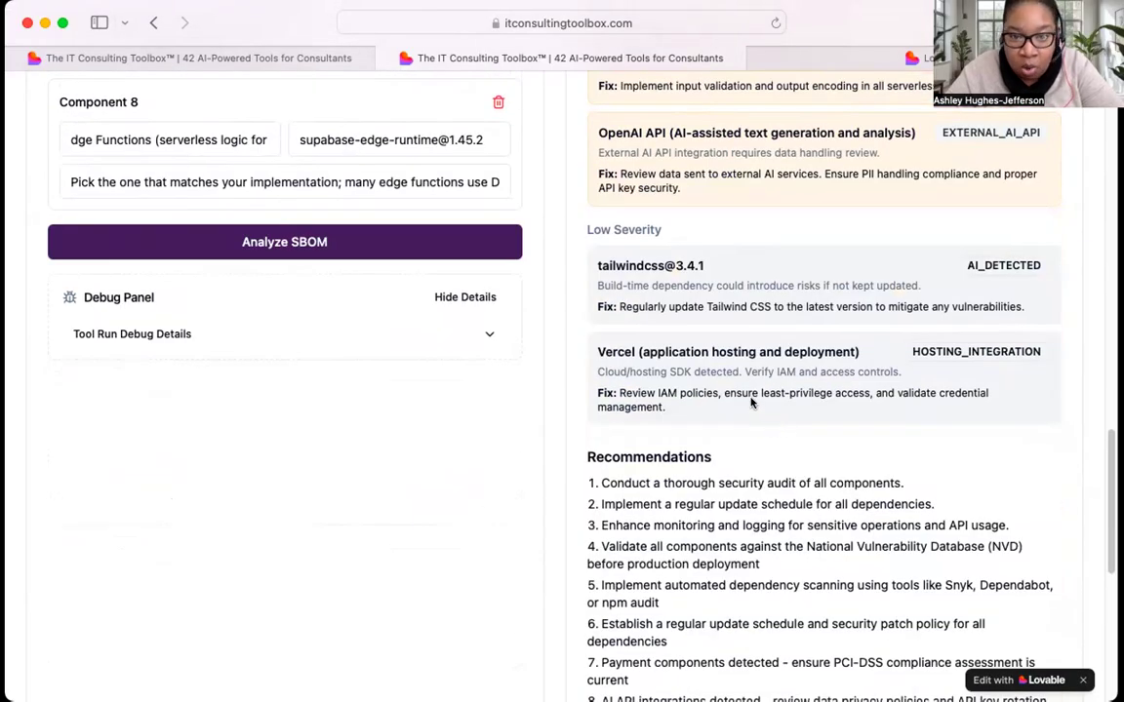
{"action": "scroll", "coordinate": [751, 402], "scroll_direction": "down", "scroll_amount": 3}
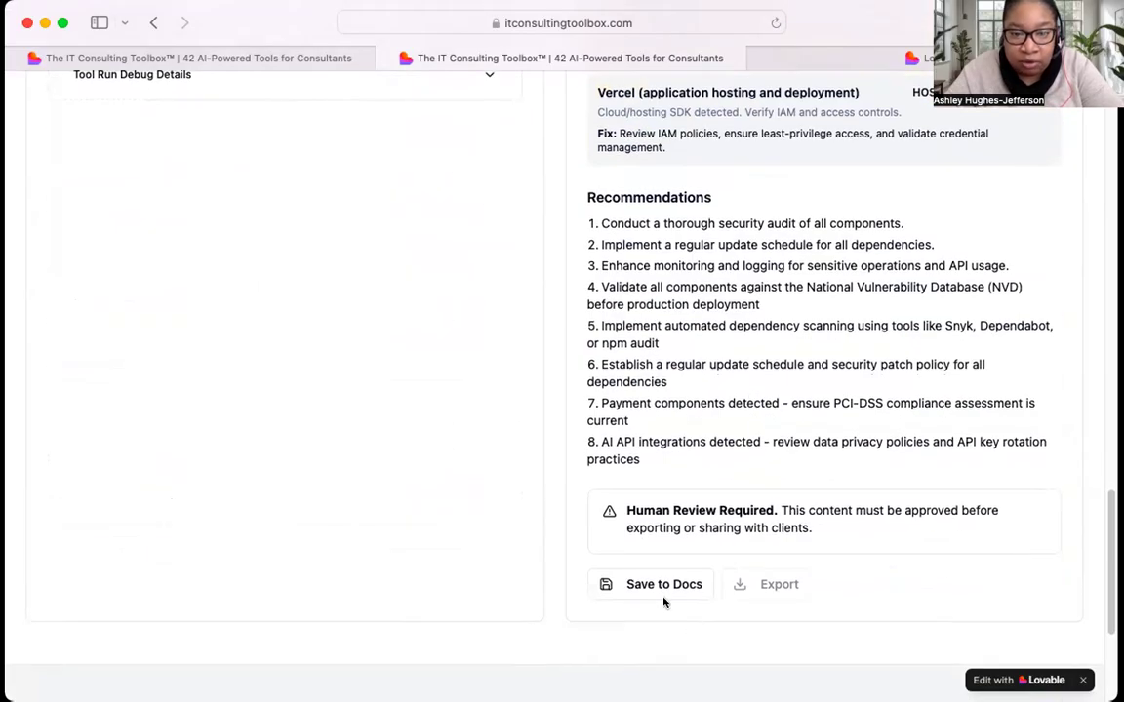
{"action": "left_click", "coordinate": [666, 584]}
{"action": "scroll", "coordinate": [735, 465], "scroll_direction": "down", "scroll_amount": 1}
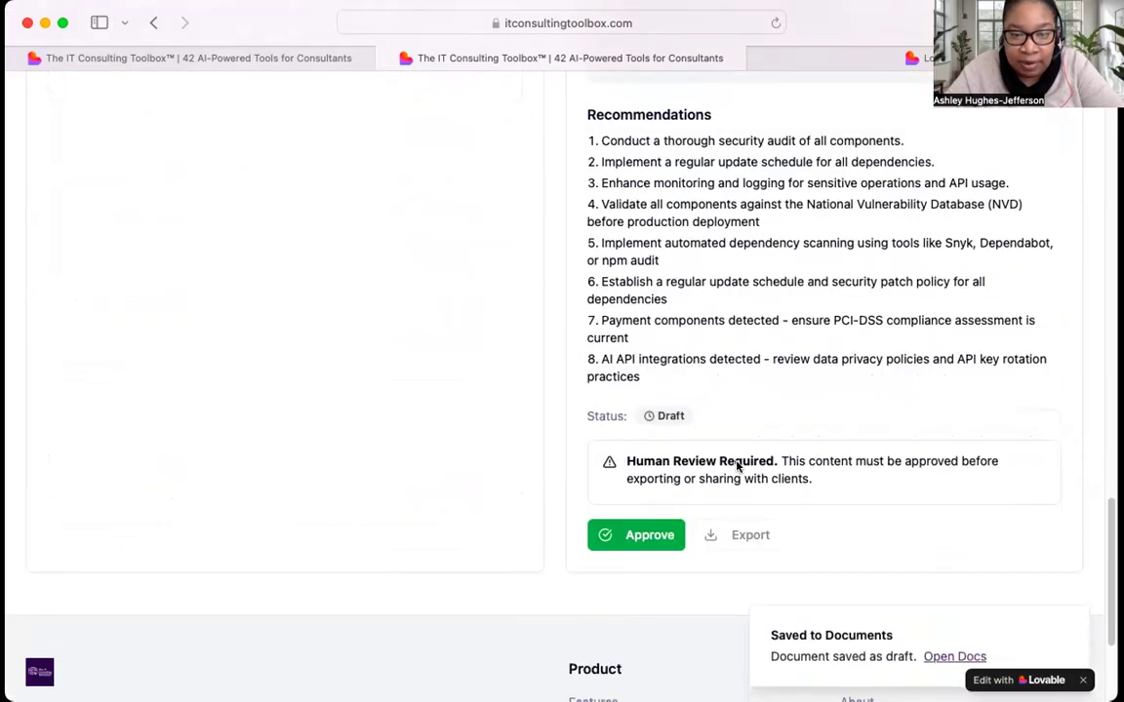
- Recheck the audit findings, then approve the saved SBOM audit and export it
{"action": "scroll", "coordinate": [736, 467], "scroll_direction": "up", "scroll_amount": 20}
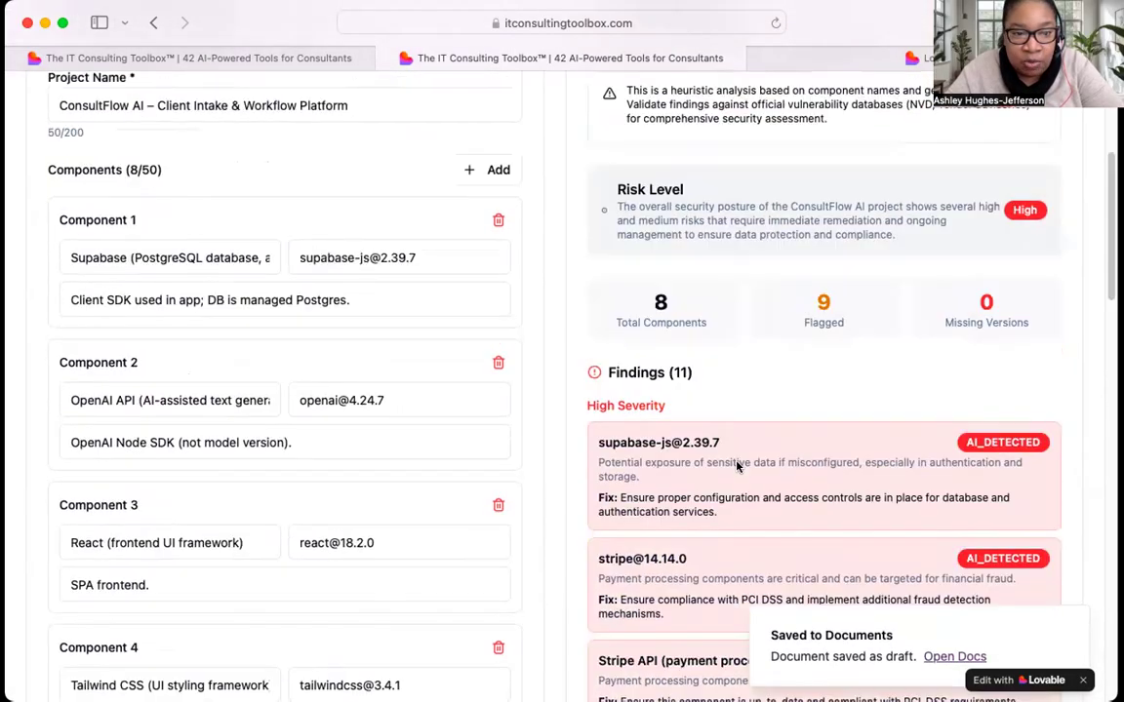
{"action": "scroll", "coordinate": [737, 467], "scroll_direction": "up", "scroll_amount": 3}
{"action": "scroll", "coordinate": [702, 468], "scroll_direction": "down", "scroll_amount": 15}
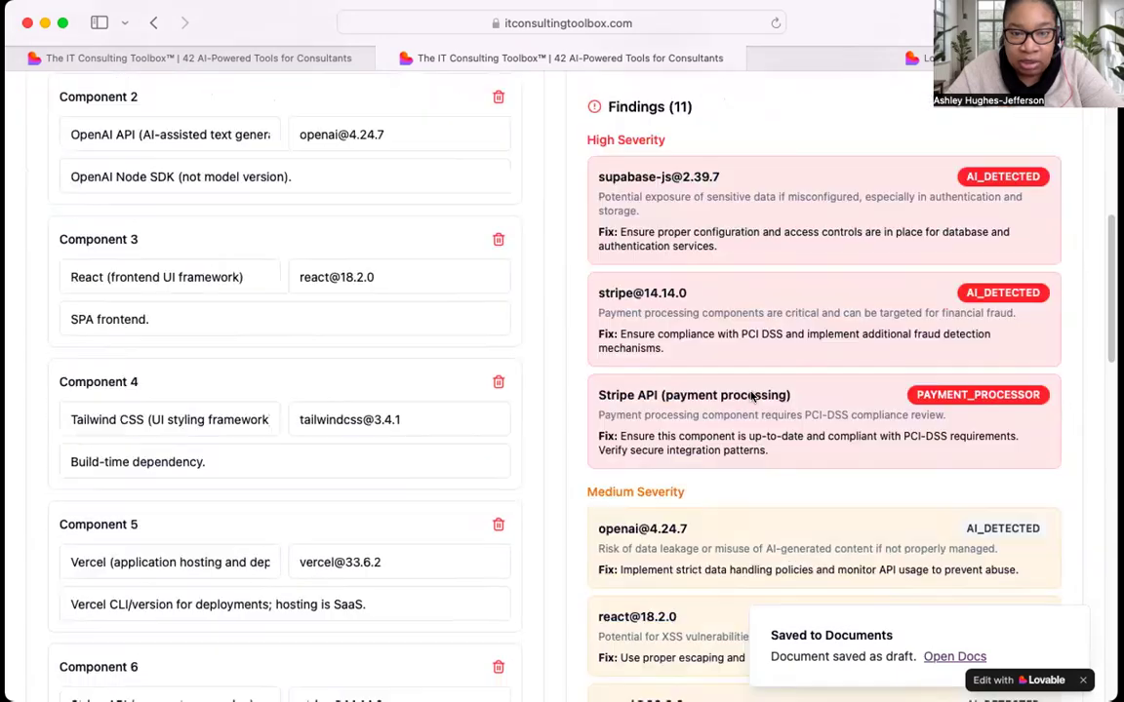
{"action": "scroll", "coordinate": [702, 469], "scroll_direction": "down", "scroll_amount": 6}
{"action": "left_click", "coordinate": [635, 311]}
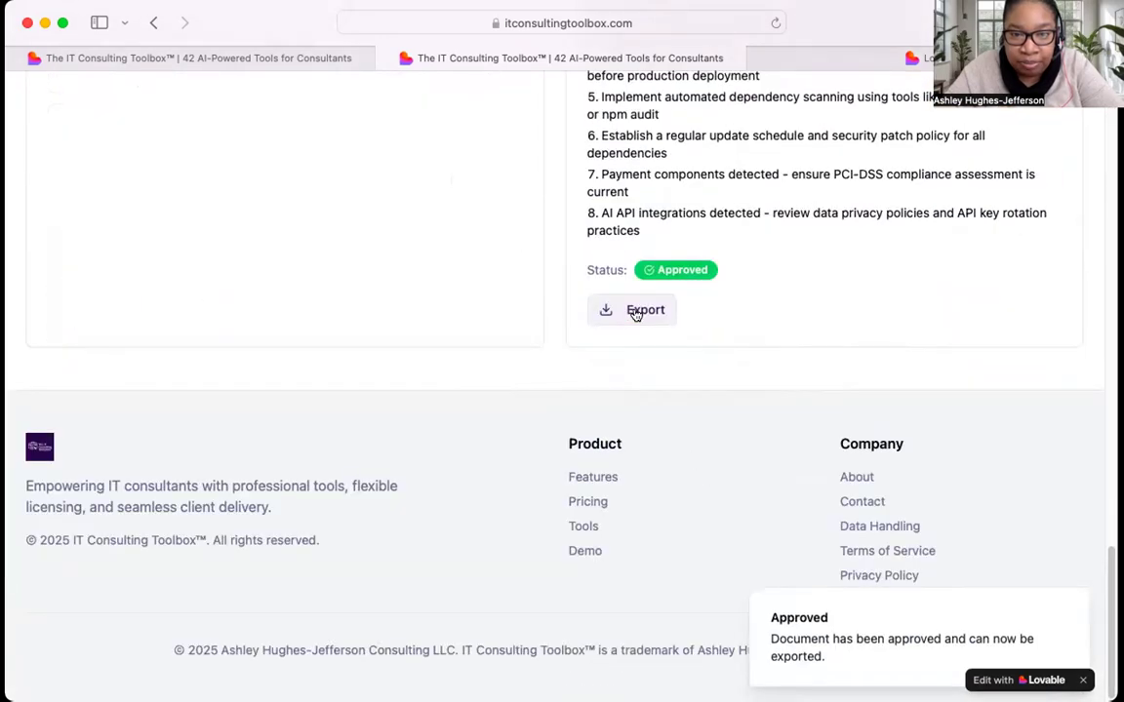
{"action": "left_click", "coordinate": [634, 313]}
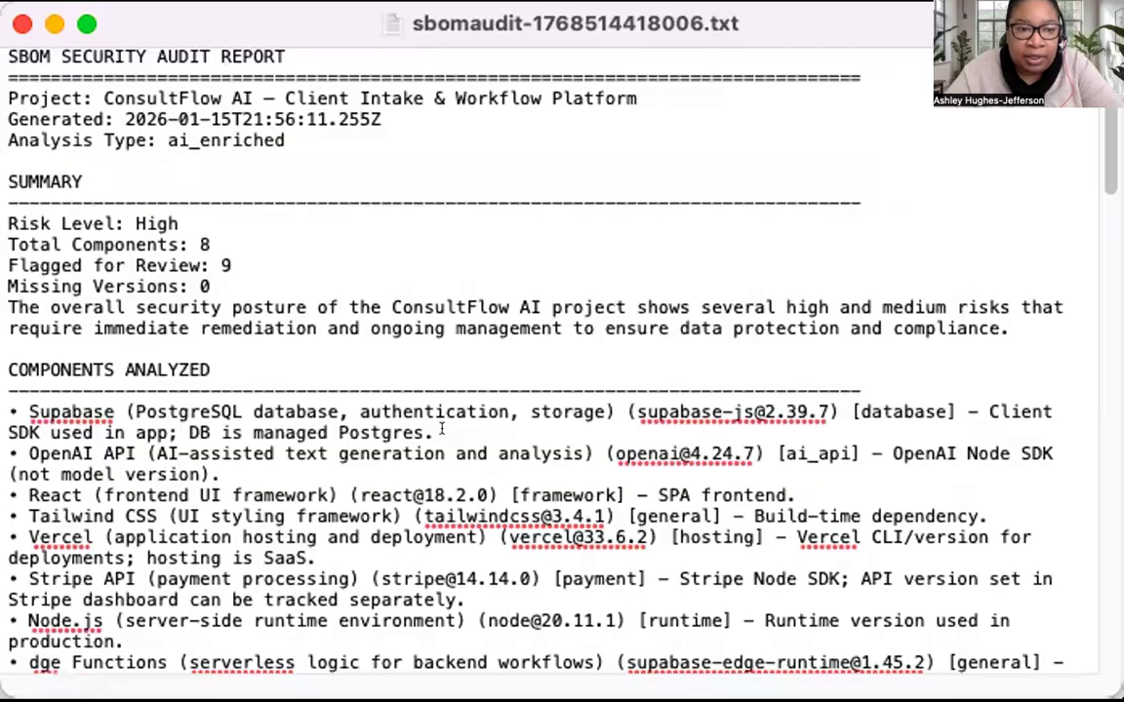
- Enlarge the exported SBOM Security Audit Report in TextEdit and read its summary, components, findings, recommendations and disclaimer
{"action": "left_click", "coordinate": [86, 21]}
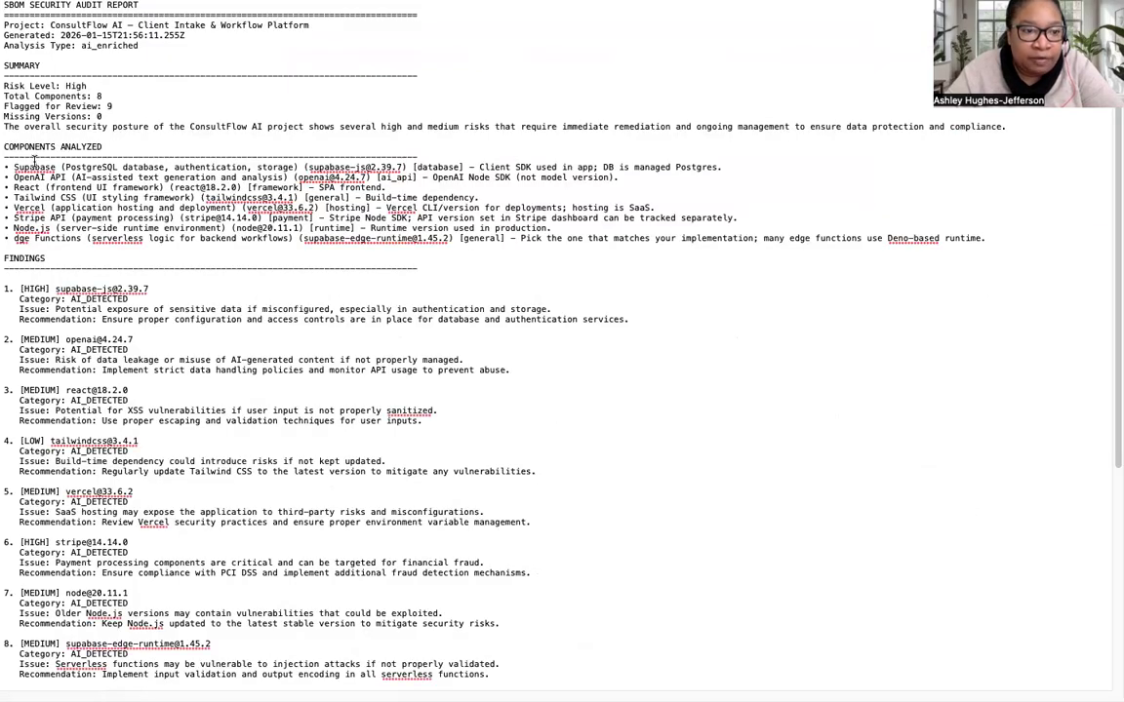
{"action": "scroll", "coordinate": [34, 161], "scroll_direction": "down", "scroll_amount": 8}
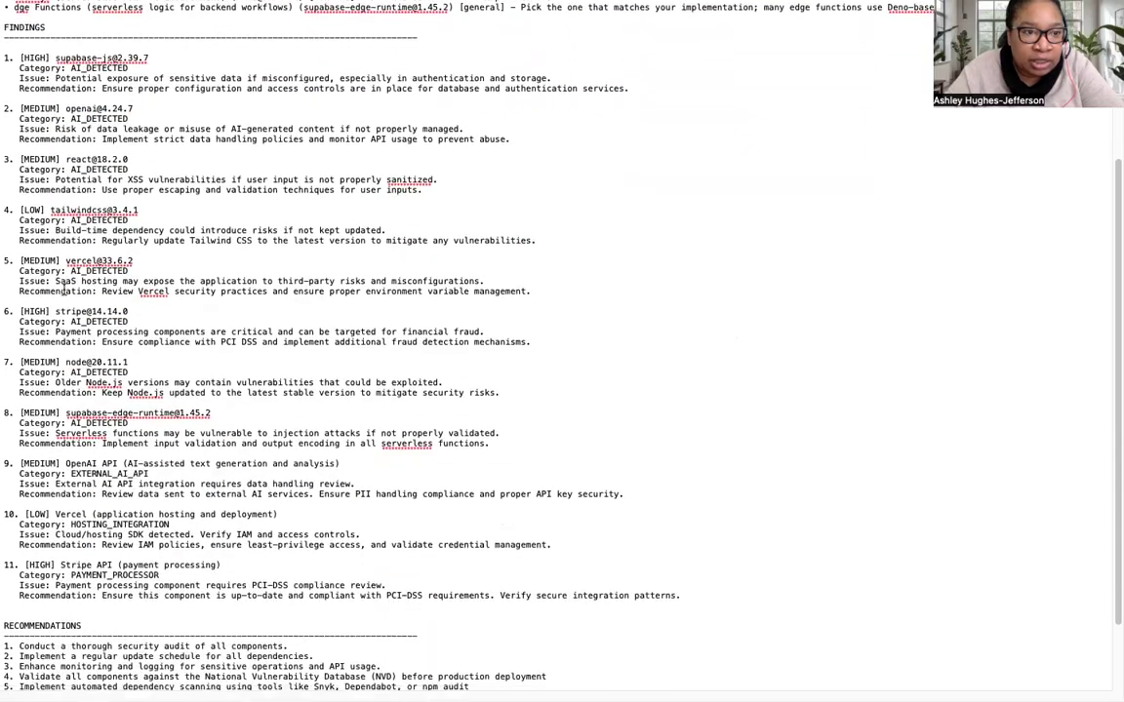
{"action": "scroll", "coordinate": [64, 289], "scroll_direction": "down", "scroll_amount": 2}
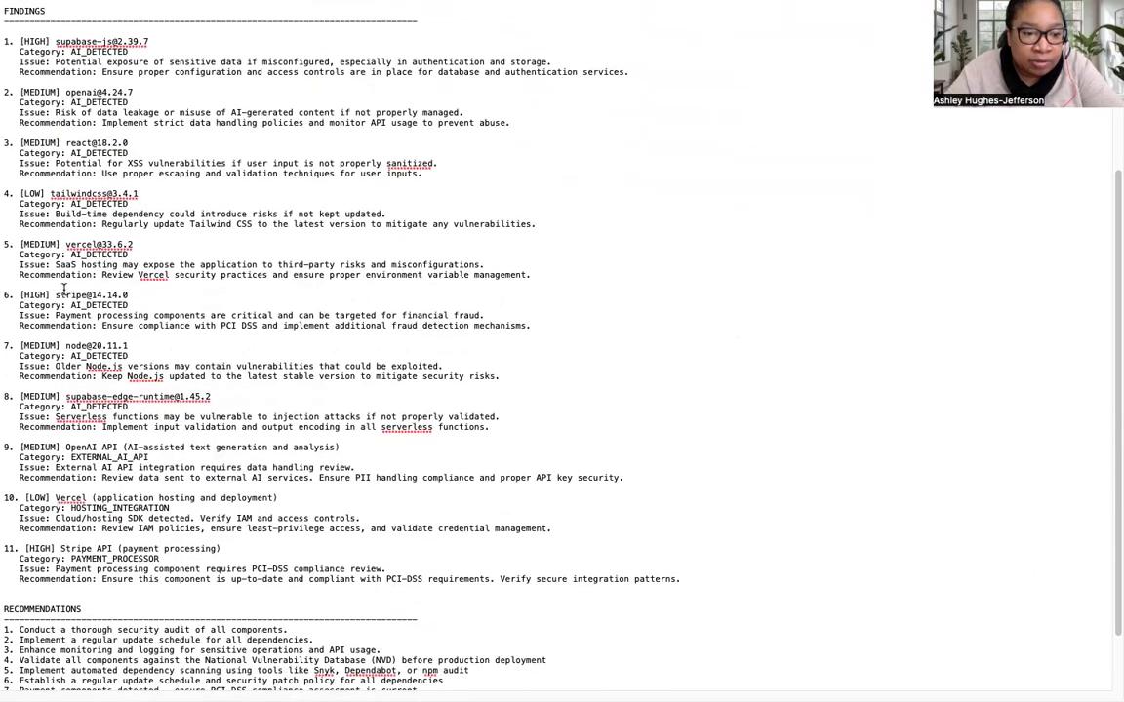
{"action": "scroll", "coordinate": [63, 288], "scroll_direction": "down", "scroll_amount": 3}
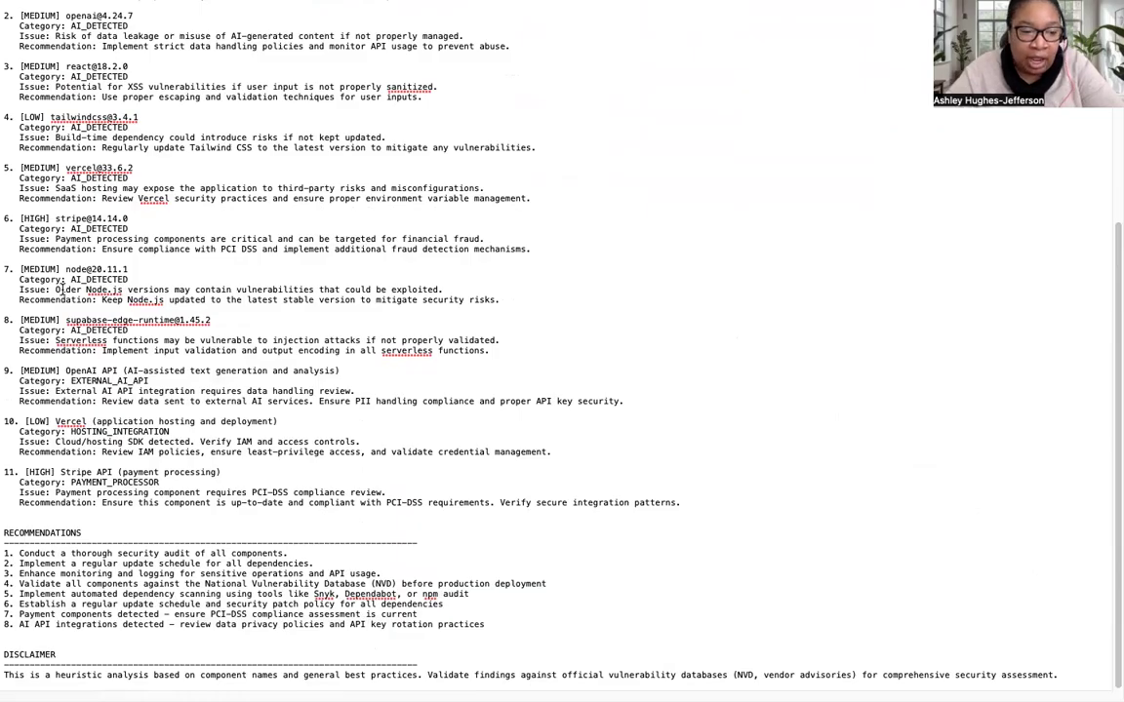
{"action": "scroll", "coordinate": [56, 117], "scroll_direction": "up", "scroll_amount": 10}
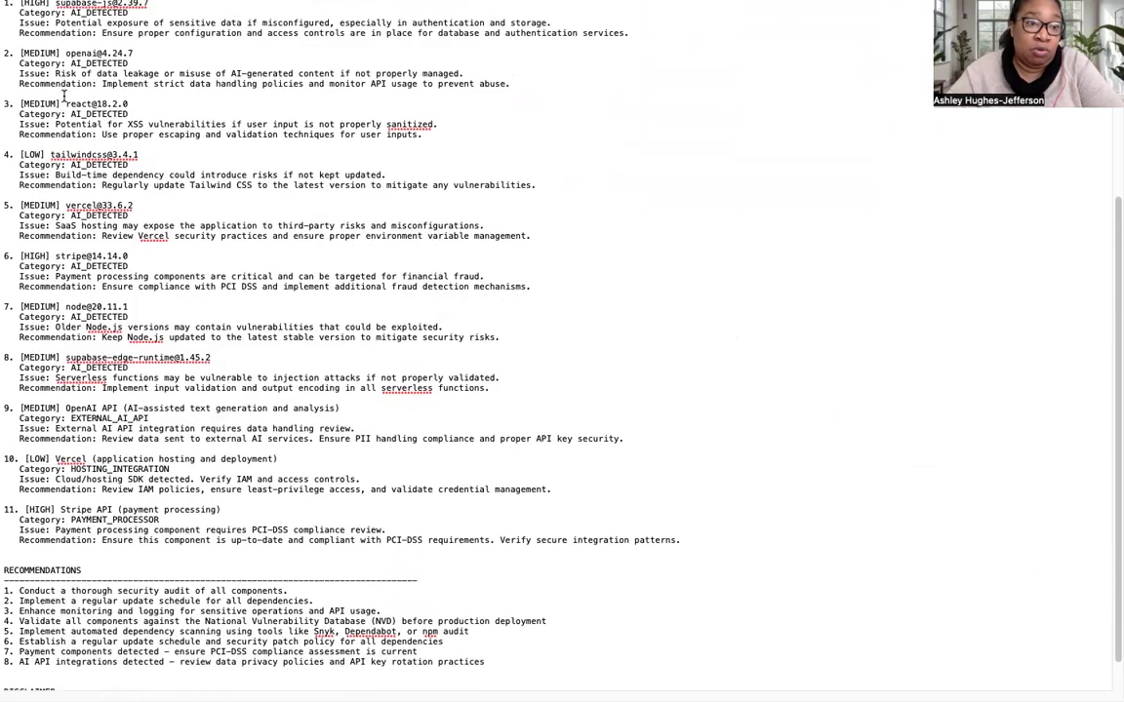
{"action": "mouse_move", "coordinate": [66, 5]}
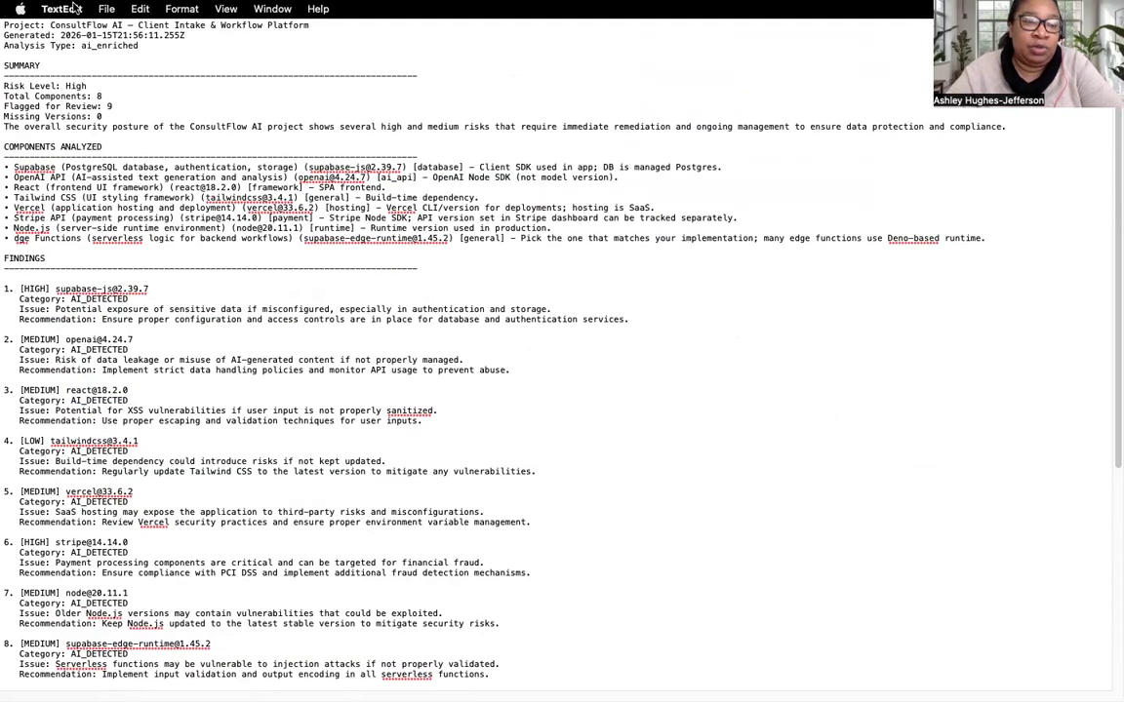
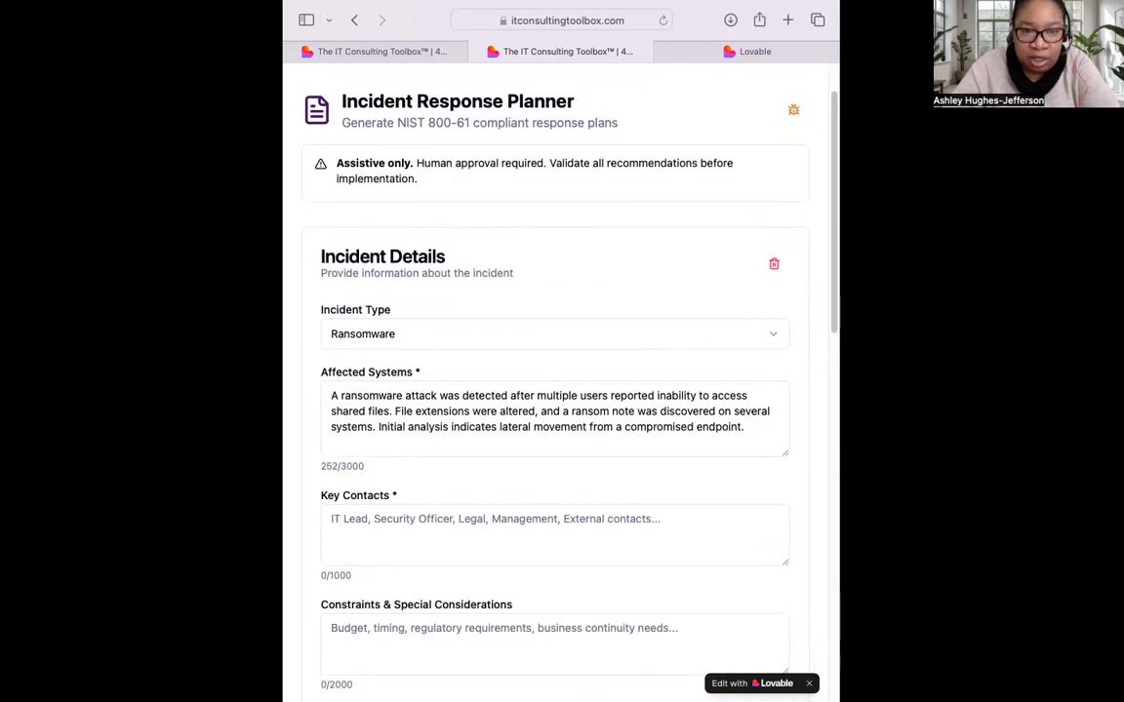
- Replace the Affected Systems text with the project file server, three Windows 11 VPN laptops, linked cloud file synchronization service and backup system under integrity verification
{"action": "key", "text": "super+Tab"}
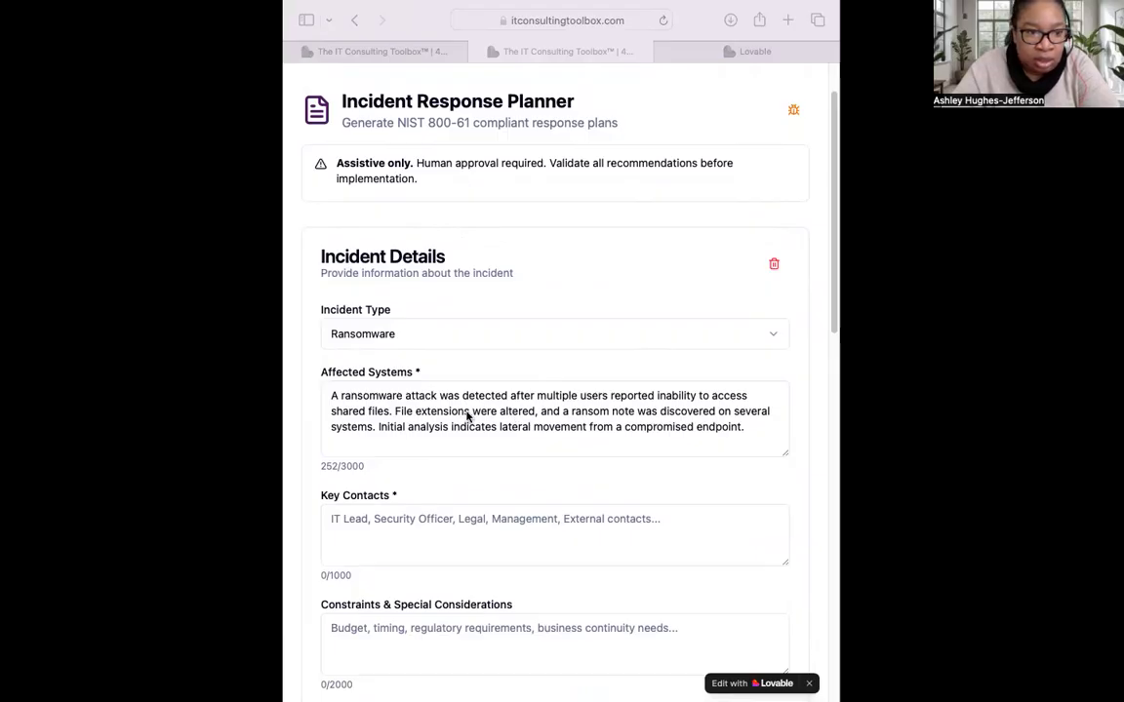
{"action": "triple_click", "coordinate": [513, 412]}
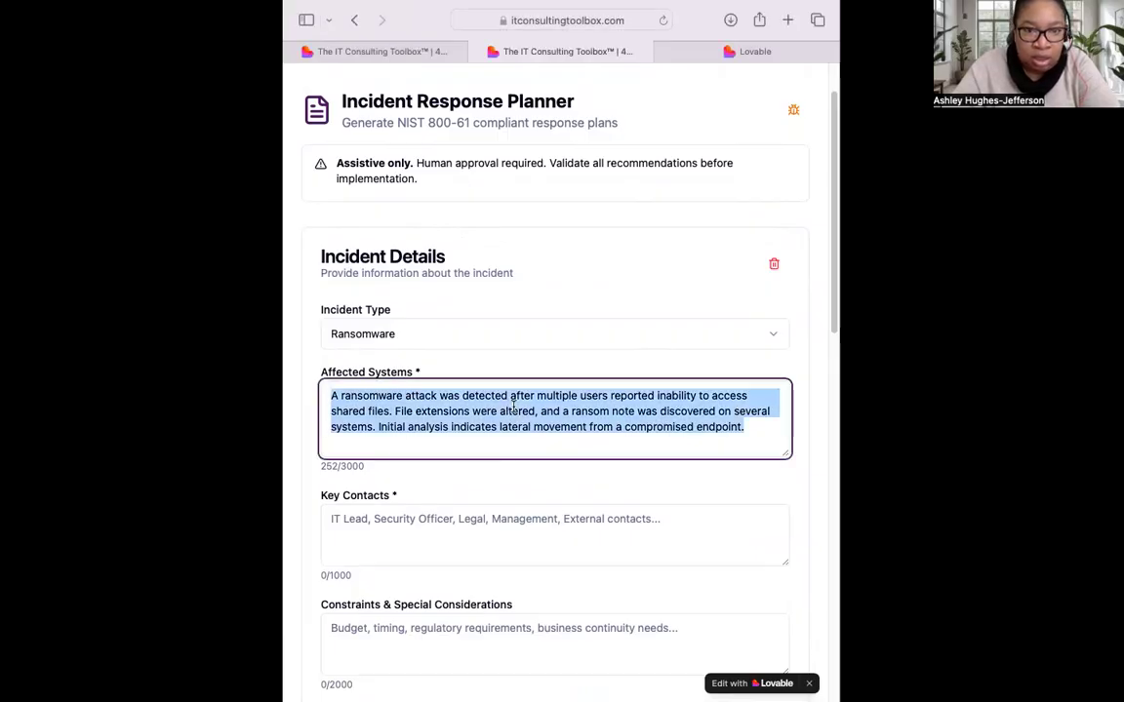
{"action": "type", "text": "File server hosting shared project documentation Three employee laptops (Windows 11) connected via VPN Cloud-based file synchronization service linked to the file server Backup system currently under integrity verification"}
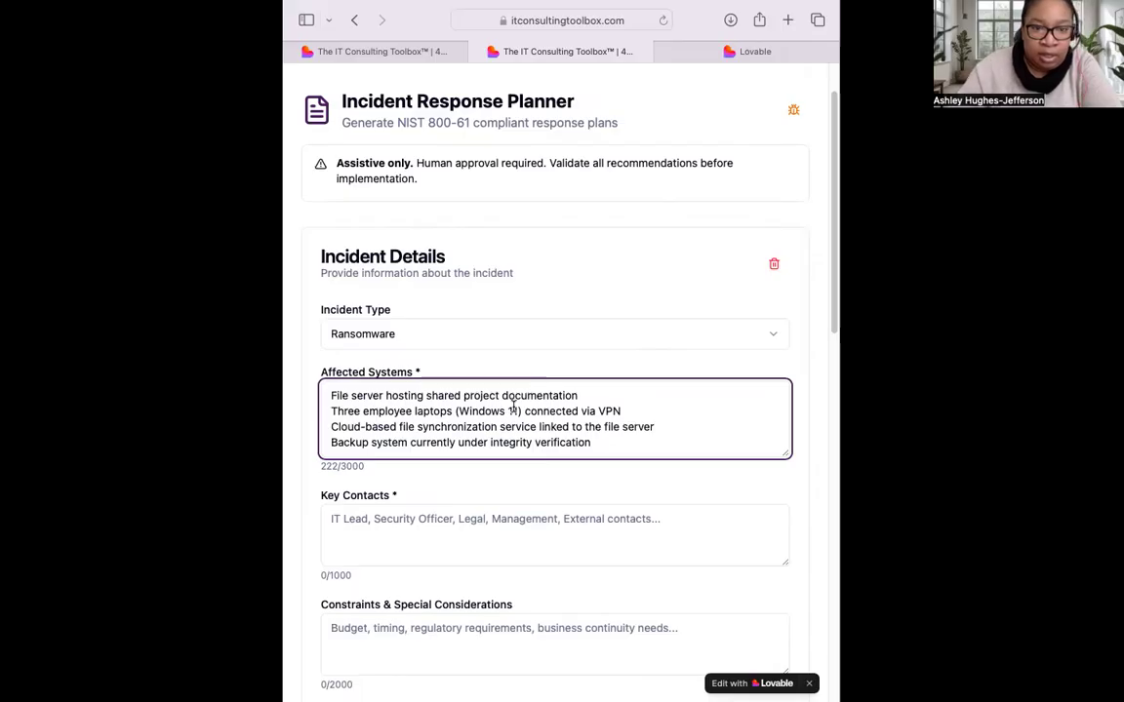
{"action": "scroll", "coordinate": [587, 414], "scroll_direction": "down", "scroll_amount": 1}
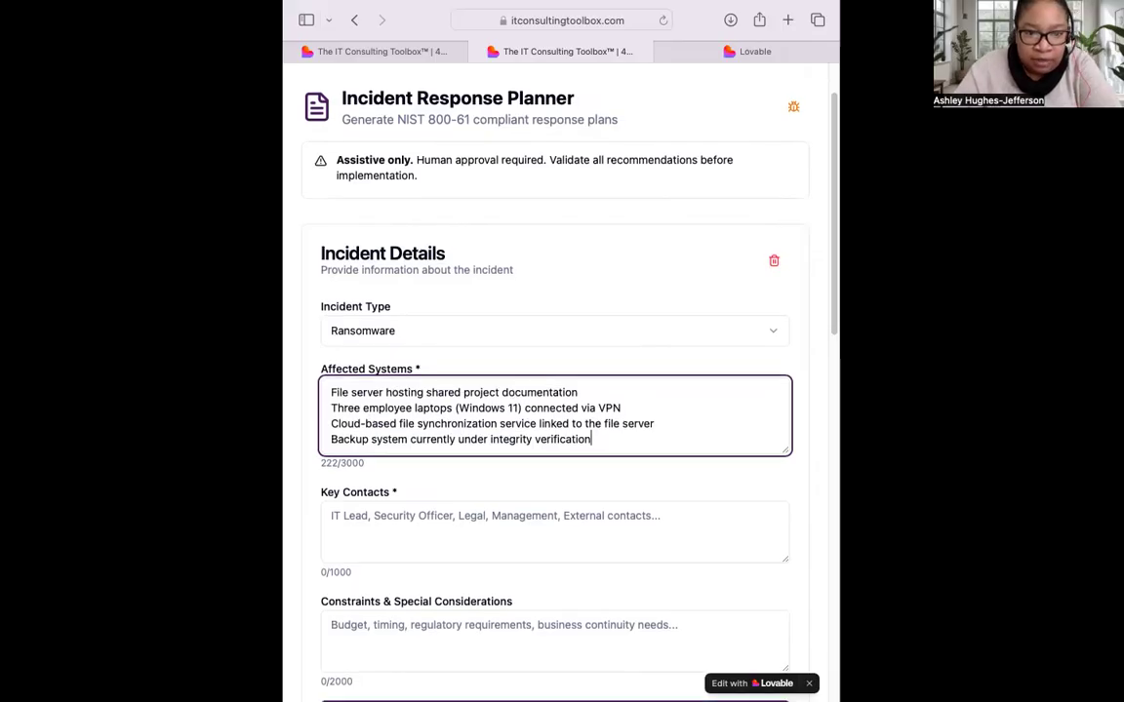
- Paste the key contact roles: Incident Response Lead, Security Officer, IT Systems Administrator, Legal & Compliance Advisor and Executive Sponsor
{"action": "key", "text": "super+Tab"}
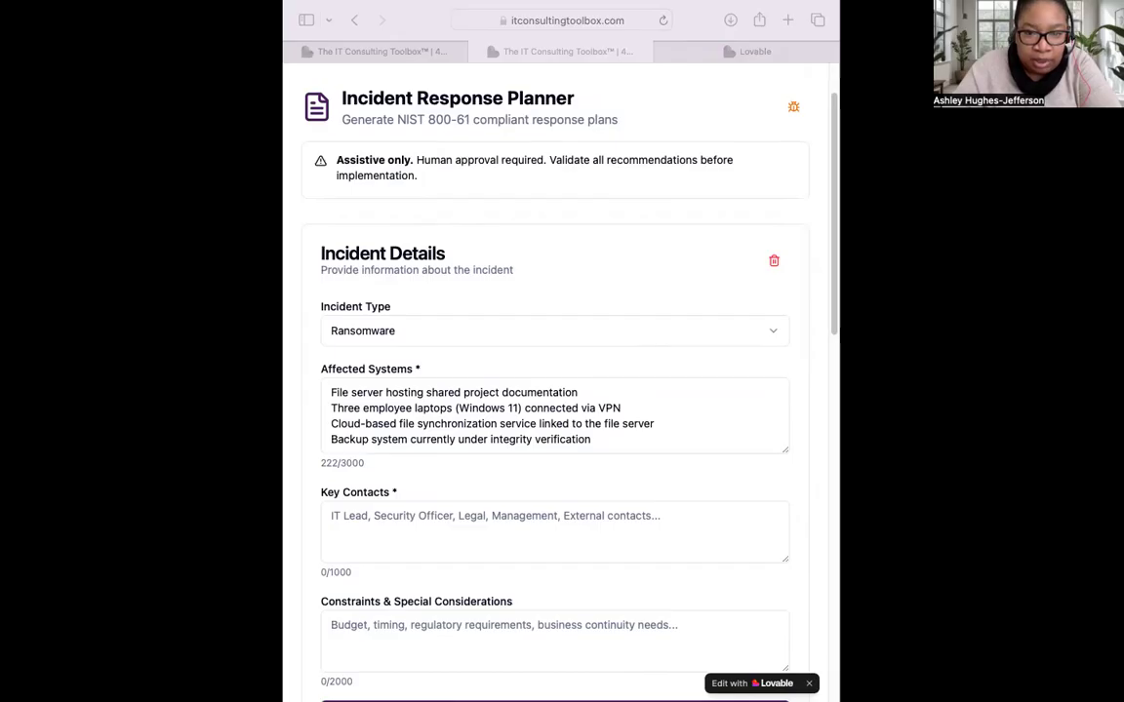
{"action": "left_click", "coordinate": [464, 517]}
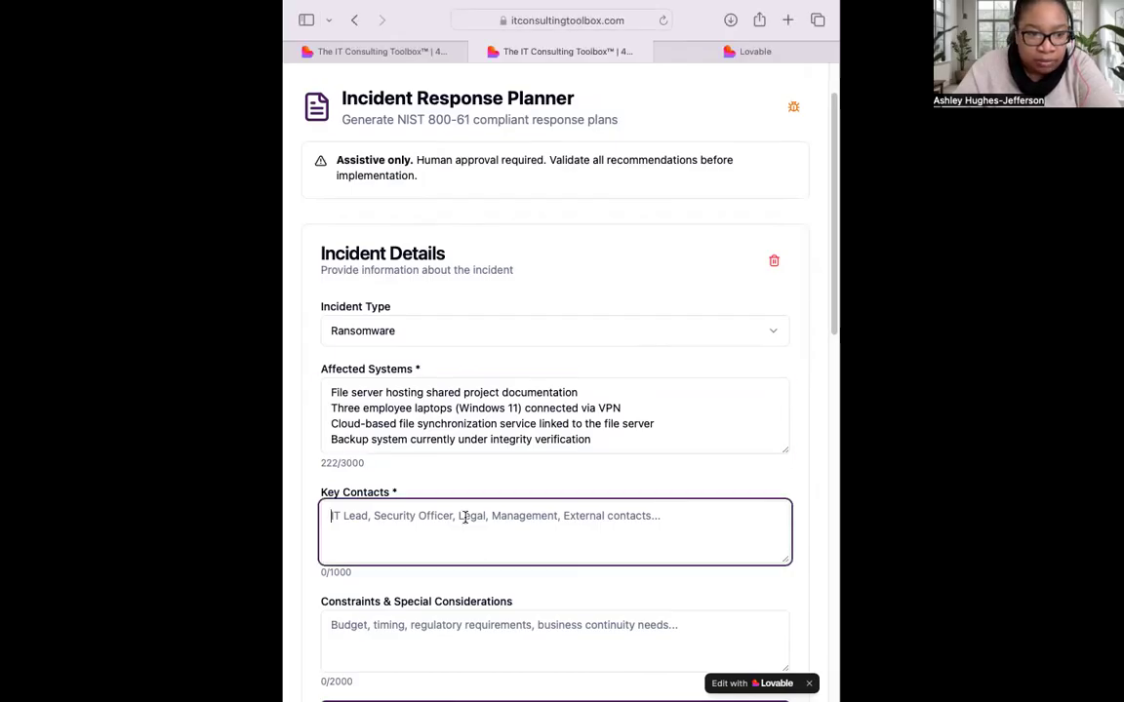
{"action": "right_click", "coordinate": [467, 519]}
{"action": "left_click", "coordinate": [491, 561]}
{"action": "scroll", "coordinate": [466, 595], "scroll_direction": "down", "scroll_amount": 1}
- Paste the constraints on CUI exposure, business impact, evidence preservation, ransom payment approval, response documentation and restricted external communications
{"action": "left_click", "coordinate": [456, 624]}
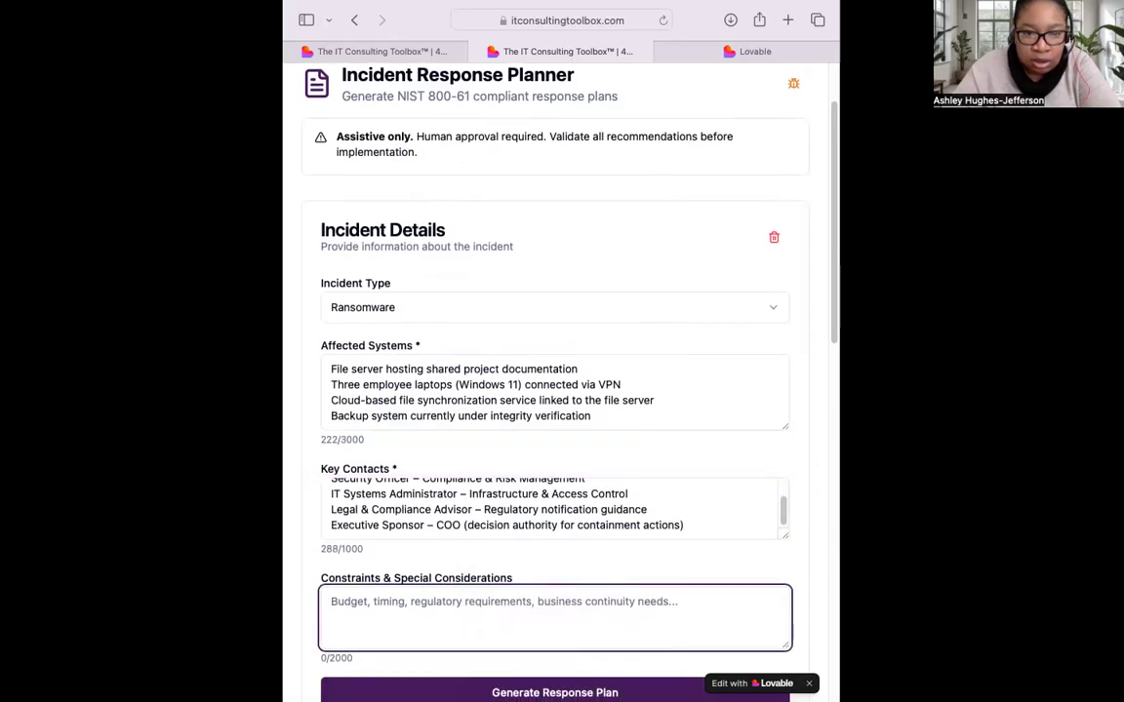
{"action": "key", "text": "super+Tab"}
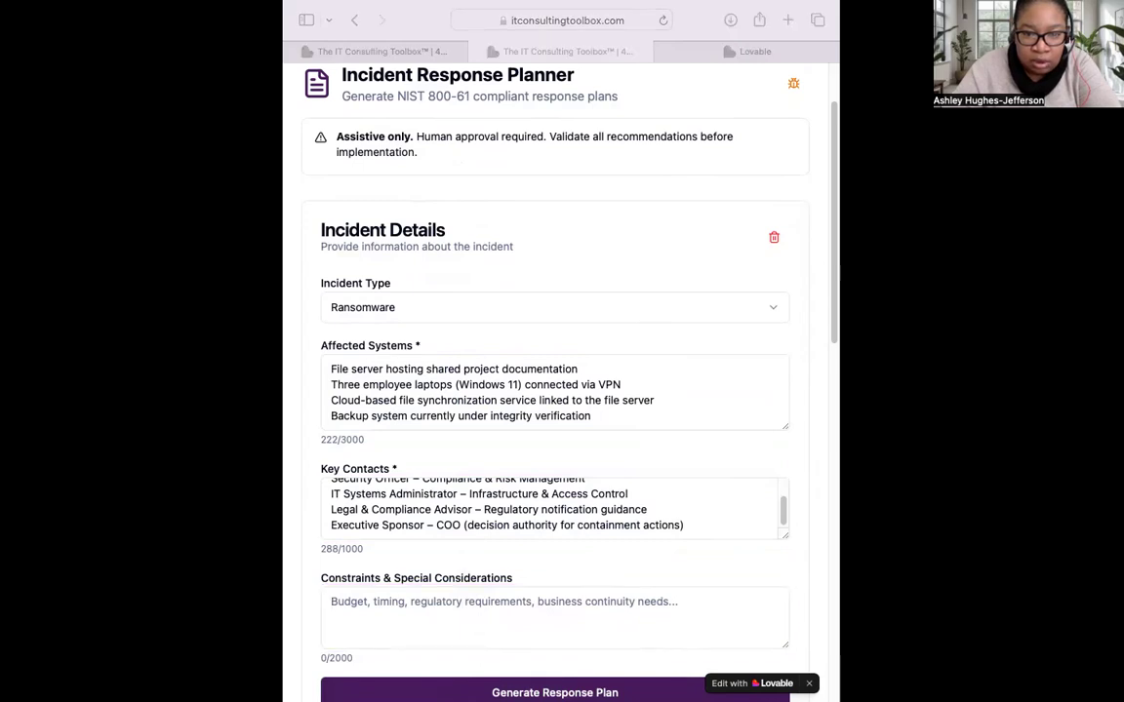
{"action": "left_click", "coordinate": [419, 603]}
{"action": "right_click", "coordinate": [422, 603]}
{"action": "left_click", "coordinate": [414, 572]}
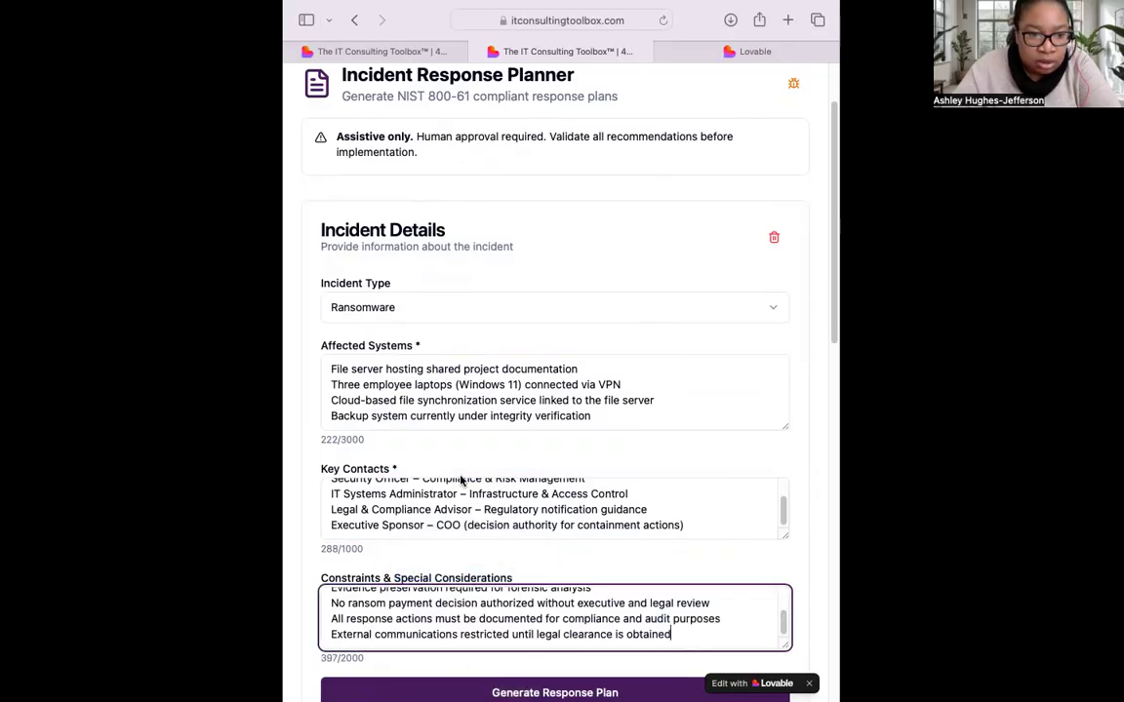
- Review the completed ransomware incident details, including affected systems, key contacts and constraints, before generating the response plan
{"action": "scroll", "coordinate": [460, 480], "scroll_direction": "up", "scroll_amount": 1}
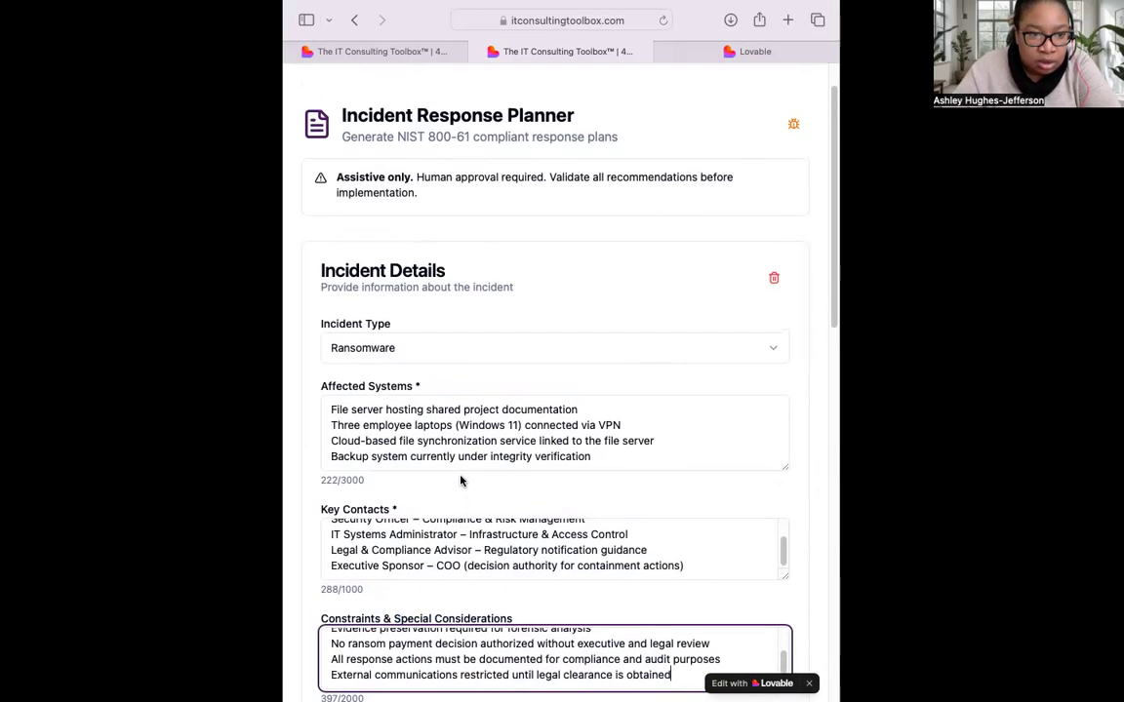
{"action": "scroll", "coordinate": [460, 480], "scroll_direction": "down", "scroll_amount": 5}
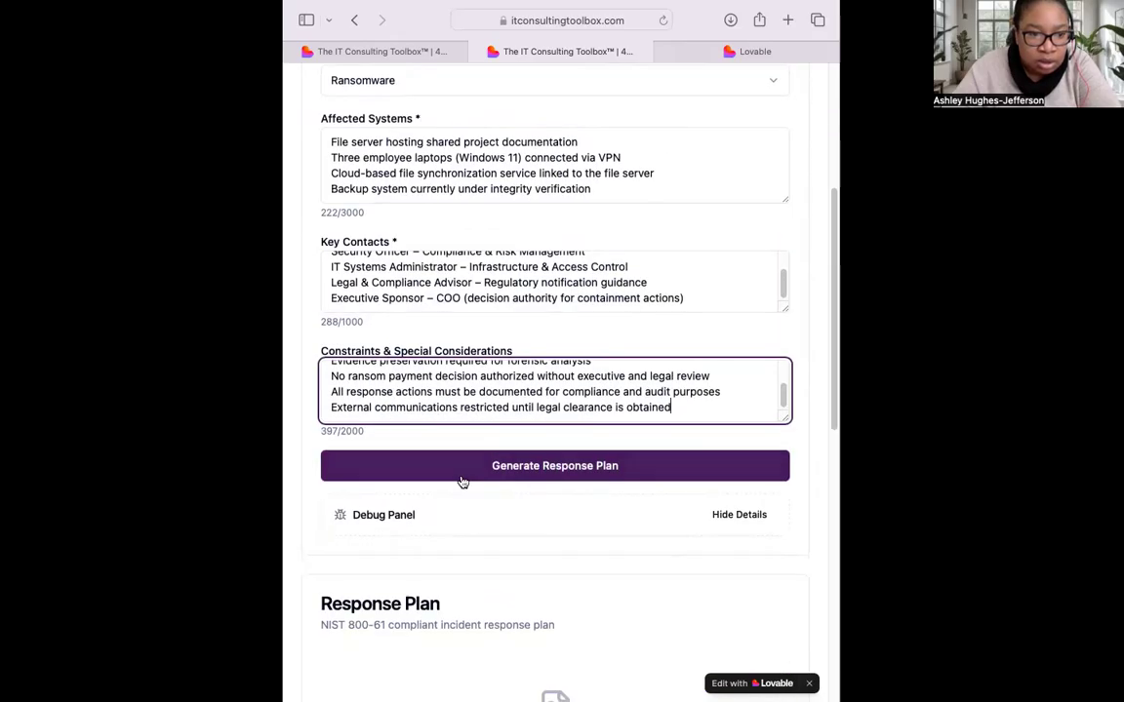
{"action": "scroll", "coordinate": [483, 429], "scroll_direction": "up", "scroll_amount": 5}
{"action": "scroll", "coordinate": [506, 404], "scroll_direction": "up", "scroll_amount": 2}
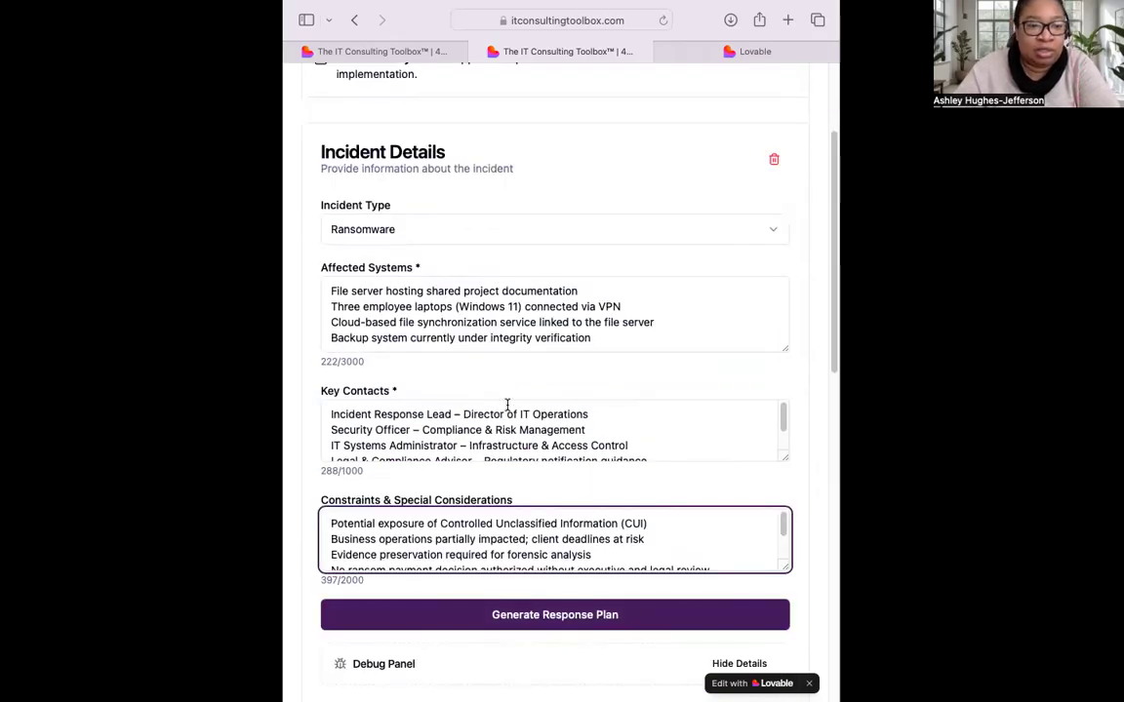
{"action": "scroll", "coordinate": [505, 410], "scroll_direction": "up", "scroll_amount": 4}
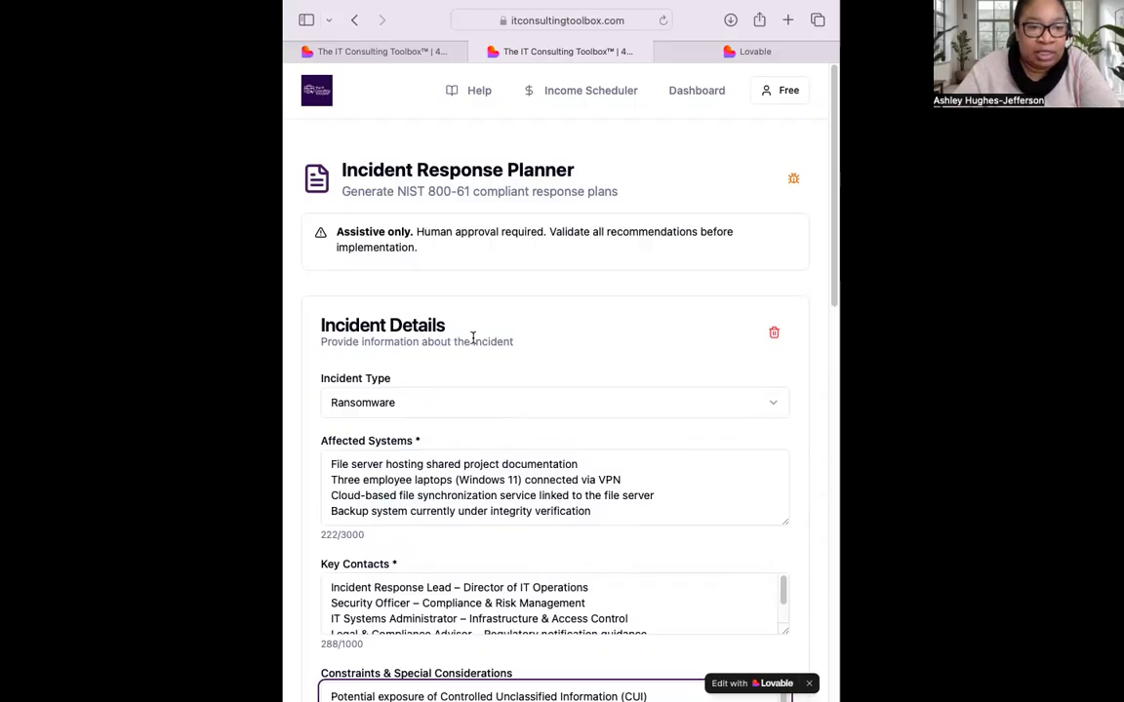
{"action": "scroll", "coordinate": [472, 342], "scroll_direction": "down", "scroll_amount": 1}
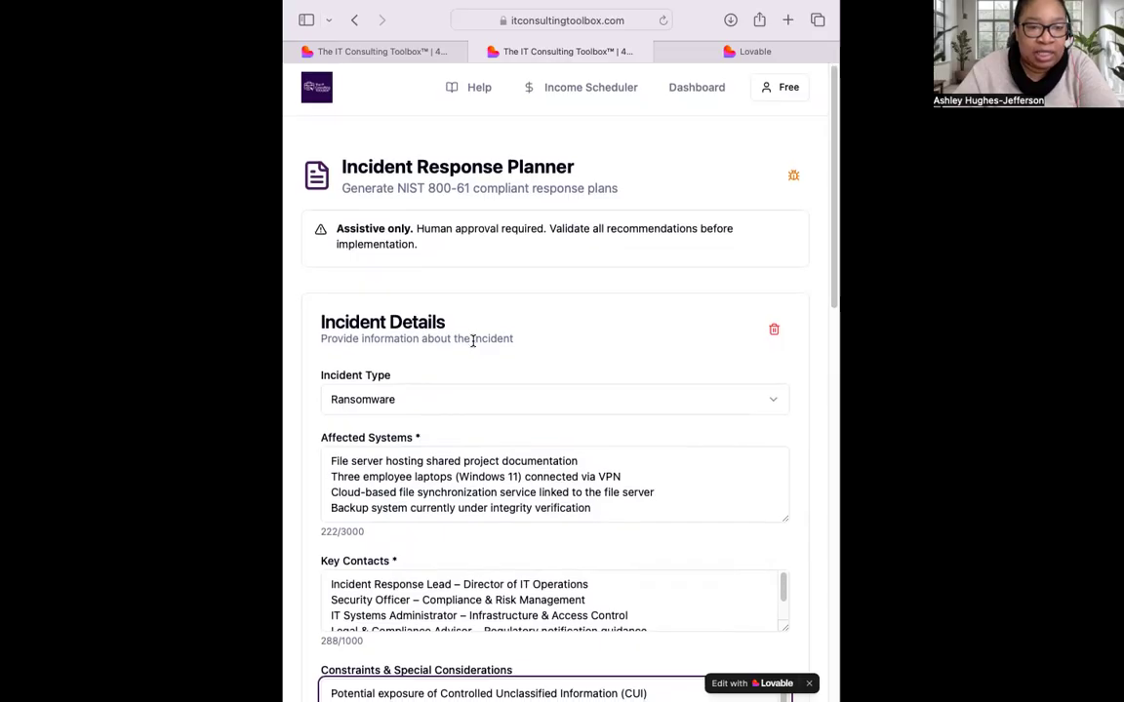
- Generate the ransomware incident response plan from the completed incident details
{"action": "scroll", "coordinate": [472, 341], "scroll_direction": "down", "scroll_amount": 1}
{"action": "scroll", "coordinate": [472, 345], "scroll_direction": "down", "scroll_amount": 5}
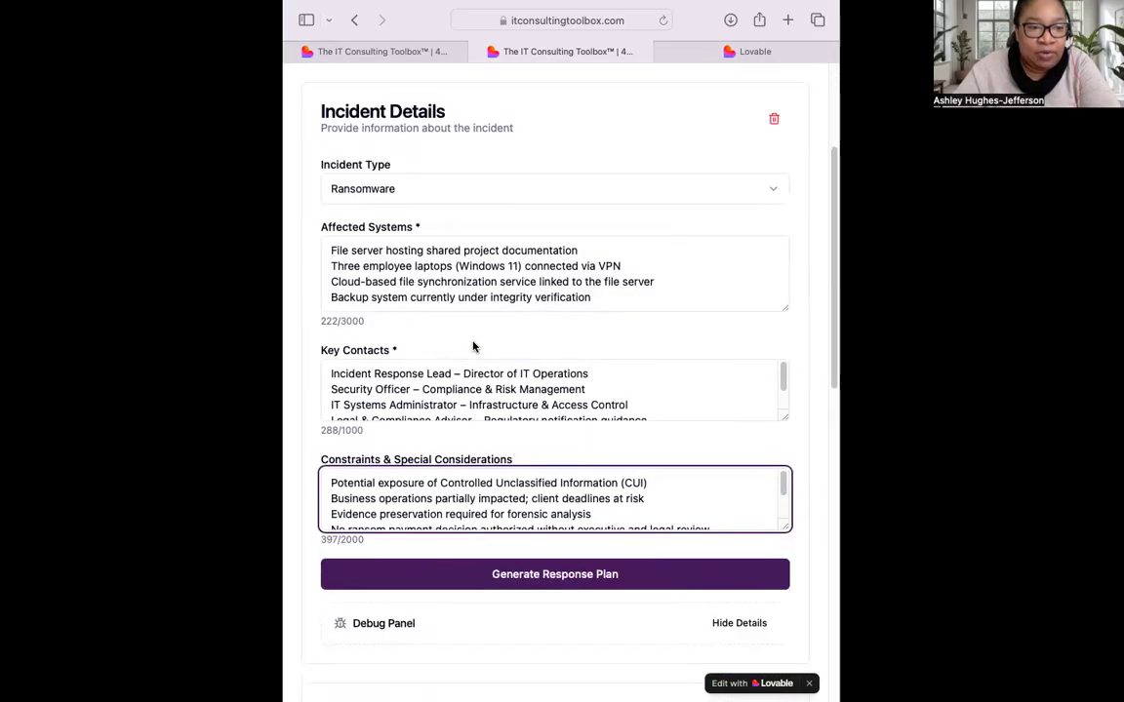
{"action": "left_click", "coordinate": [463, 584]}
{"action": "scroll", "coordinate": [496, 456], "scroll_direction": "down", "scroll_amount": 10}
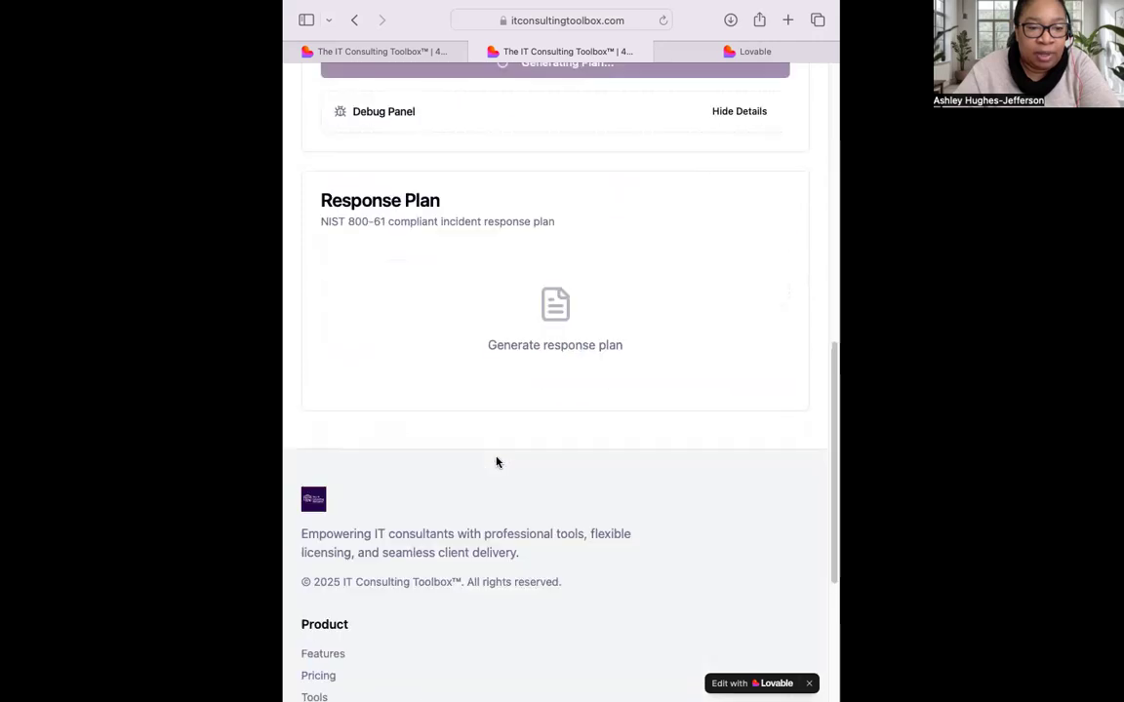
{"action": "scroll", "coordinate": [498, 453], "scroll_direction": "up", "scroll_amount": 10}
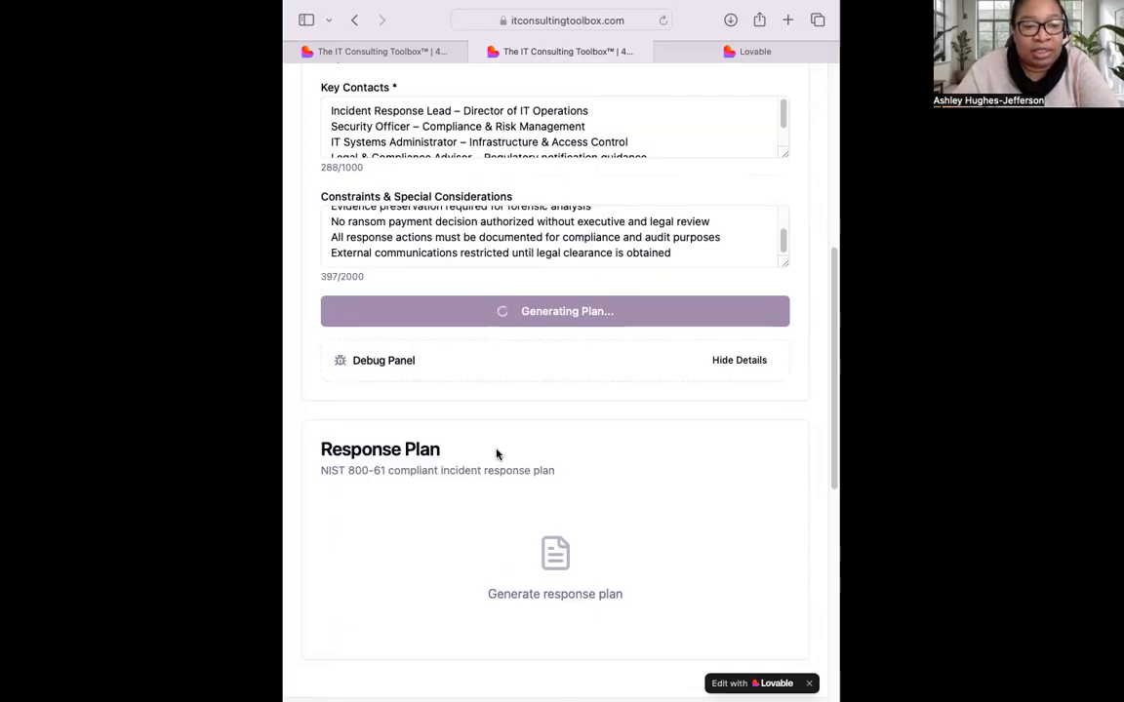
{"action": "scroll", "coordinate": [496, 455], "scroll_direction": "down", "scroll_amount": 2}
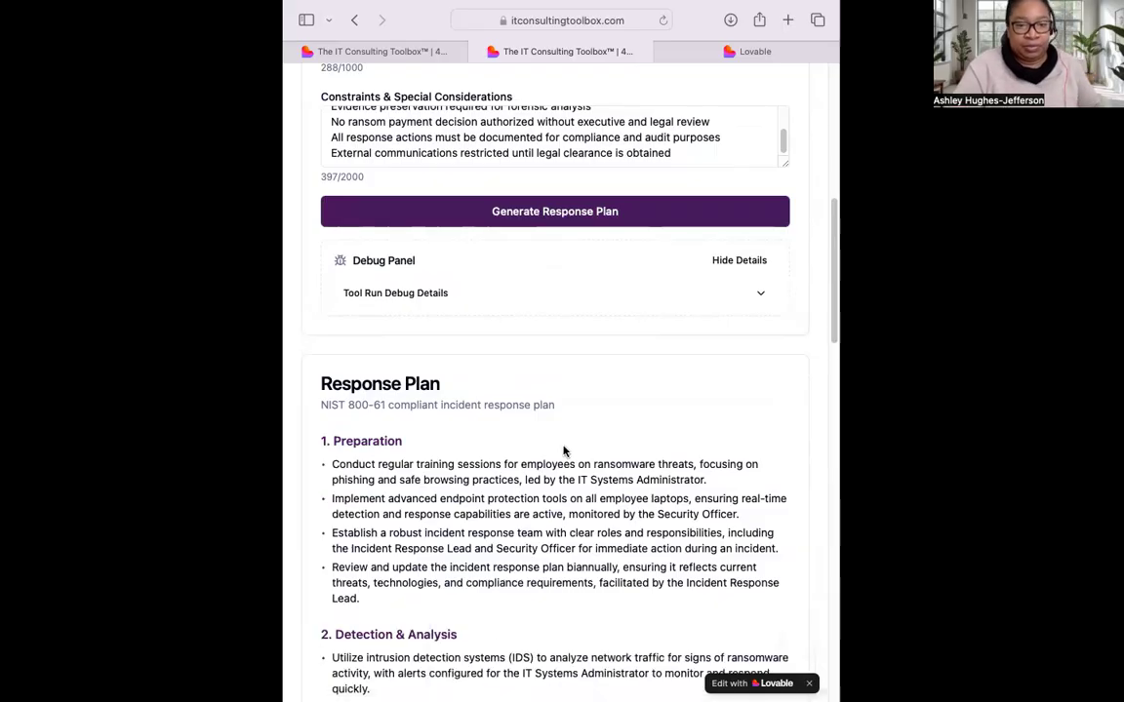
- Review the generated response plan from the Preparation section through Post-Incident Review
{"action": "scroll", "coordinate": [562, 452], "scroll_direction": "down", "scroll_amount": 3}
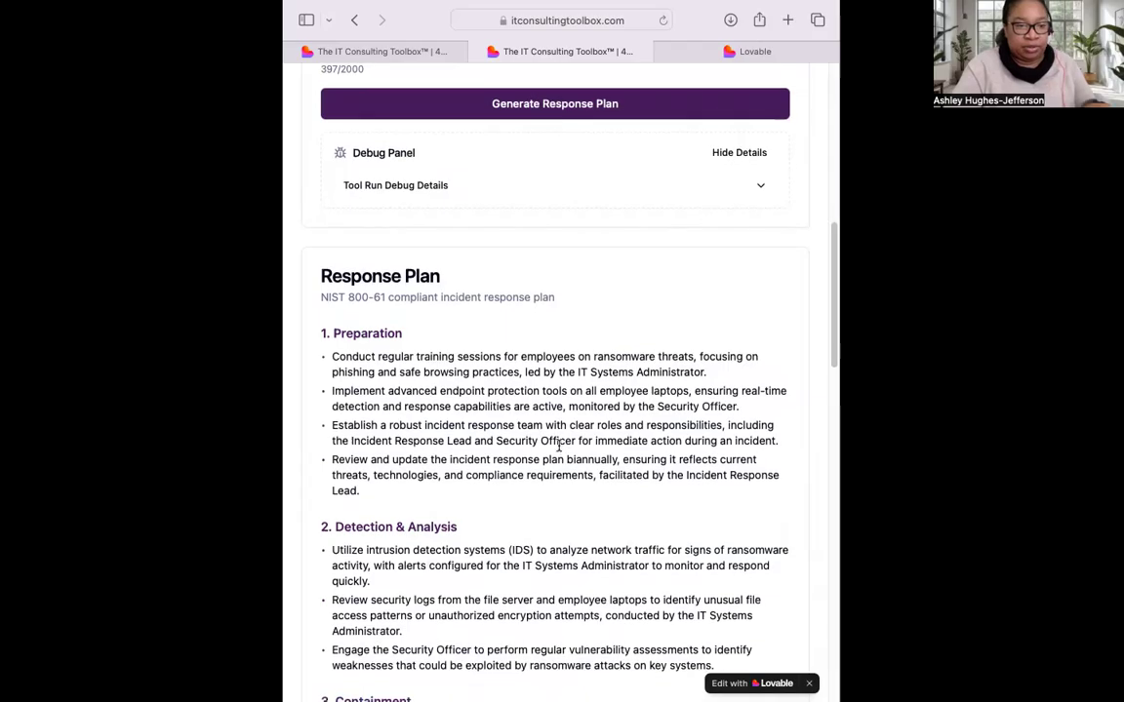
{"action": "scroll", "coordinate": [532, 409], "scroll_direction": "down", "scroll_amount": 2}
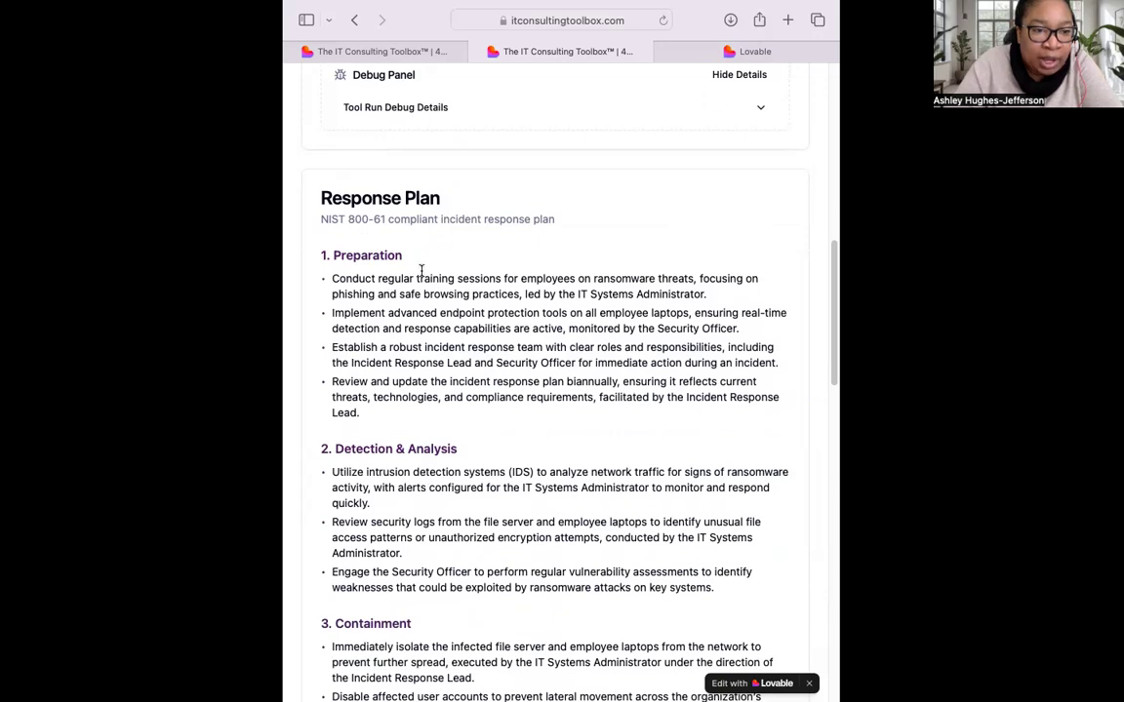
{"action": "scroll", "coordinate": [410, 266], "scroll_direction": "down", "scroll_amount": 1}
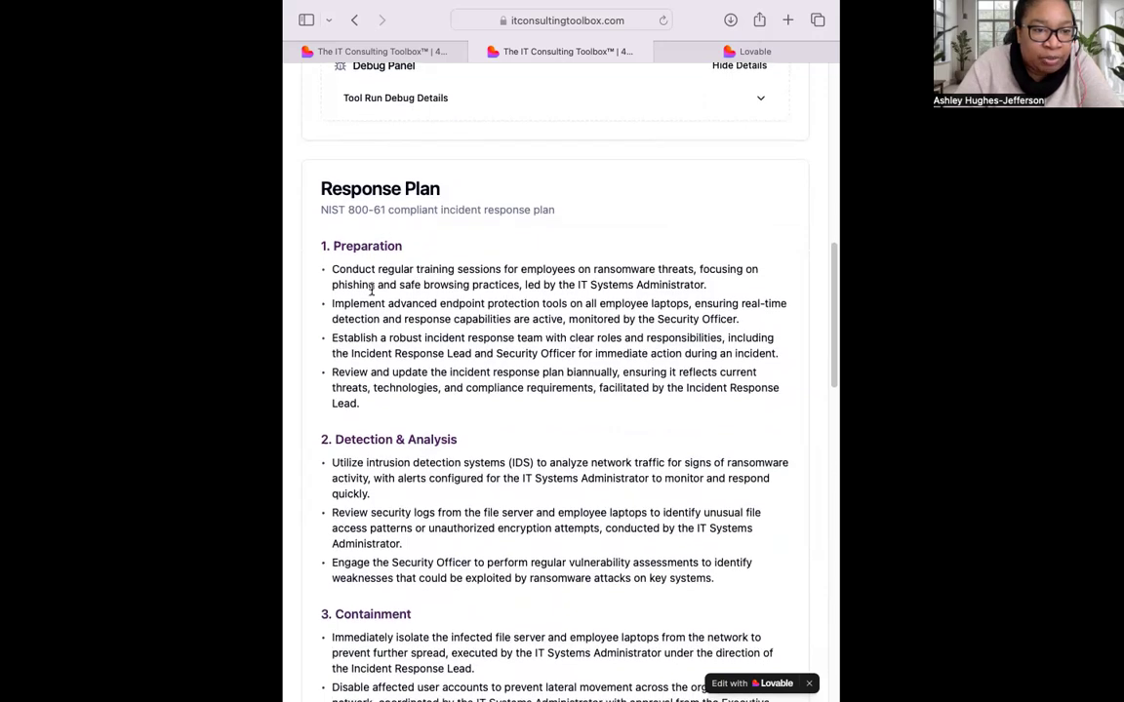
{"action": "scroll", "coordinate": [372, 288], "scroll_direction": "down", "scroll_amount": 3}
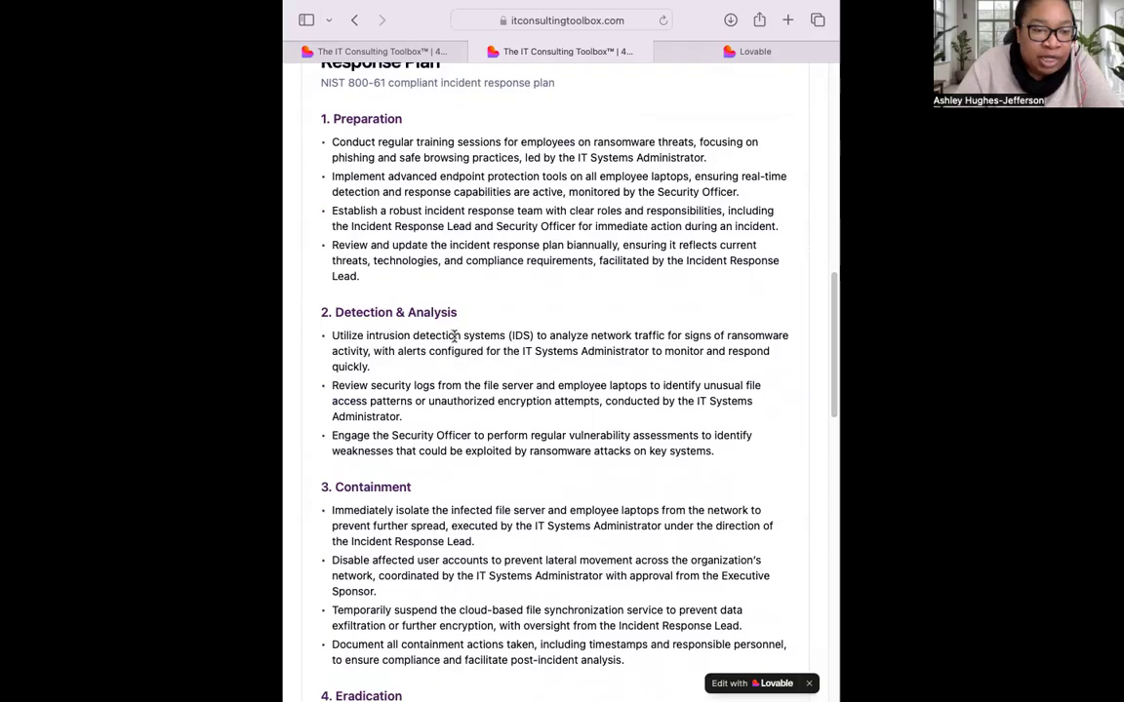
{"action": "scroll", "coordinate": [455, 337], "scroll_direction": "down", "scroll_amount": 4}
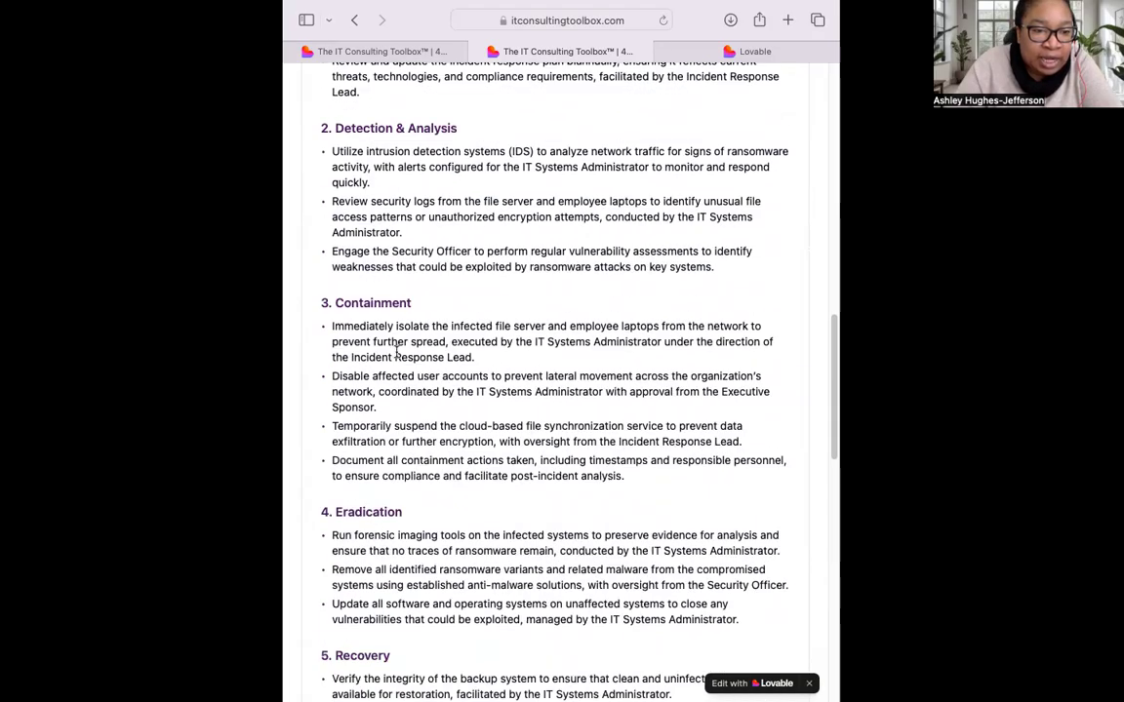
{"action": "scroll", "coordinate": [396, 354], "scroll_direction": "down", "scroll_amount": 6}
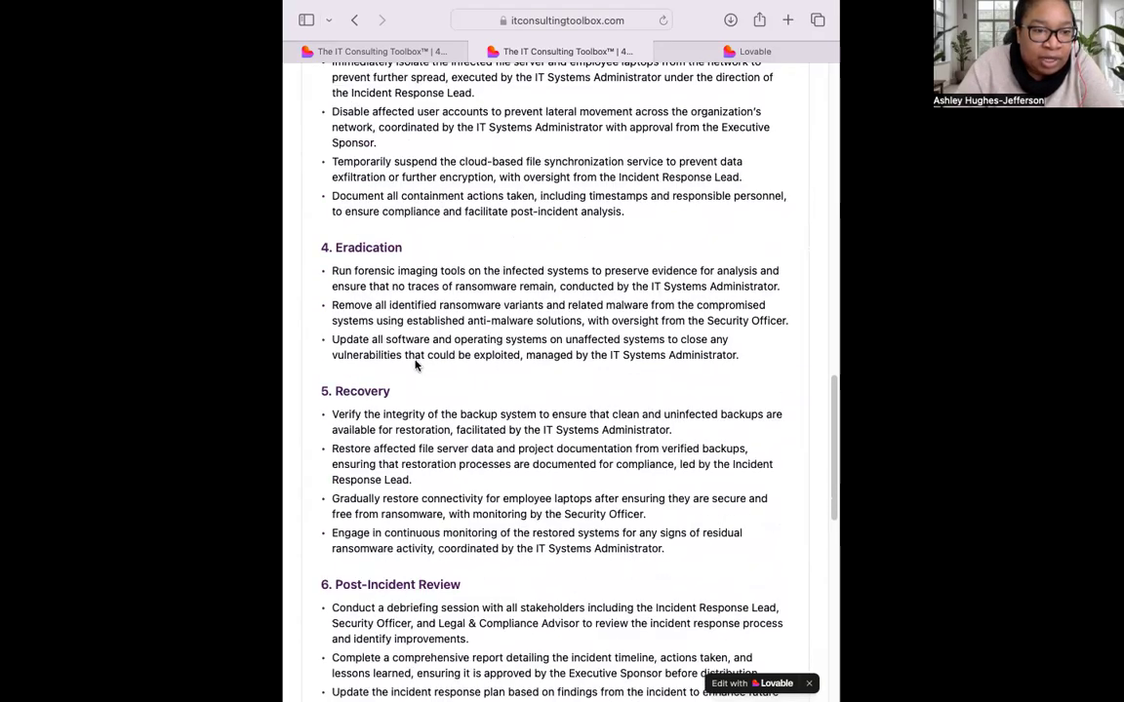
{"action": "scroll", "coordinate": [391, 386], "scroll_direction": "down", "scroll_amount": 1}
{"action": "scroll", "coordinate": [403, 401], "scroll_direction": "down", "scroll_amount": 5}
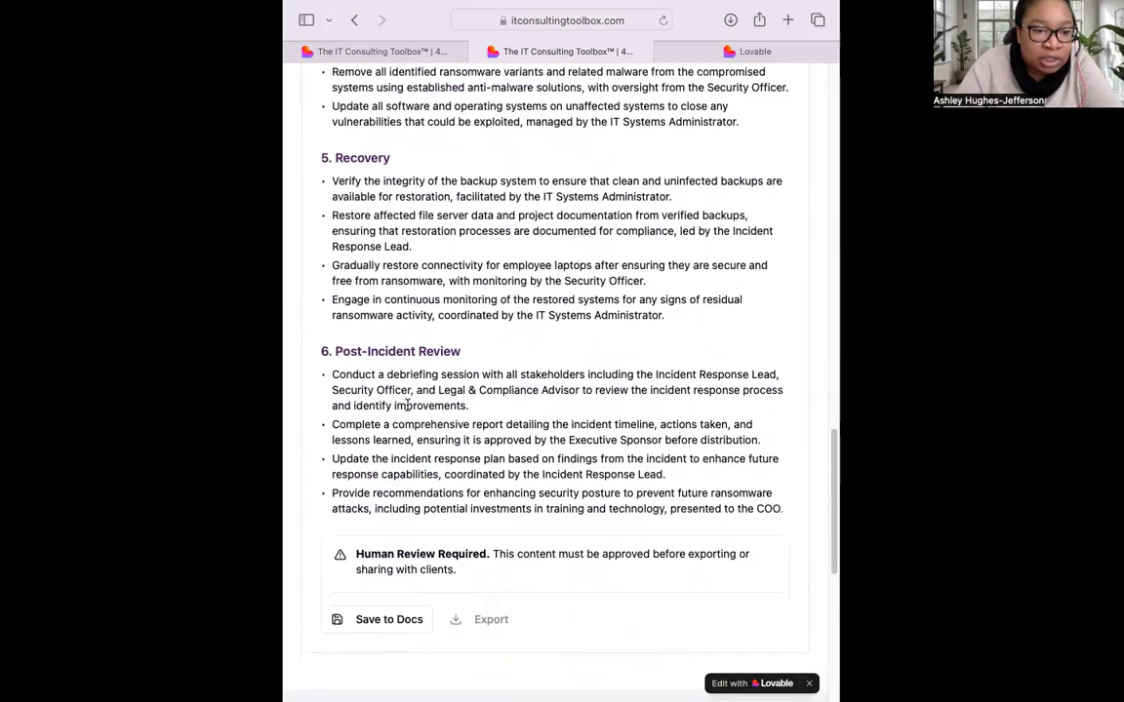
{"action": "scroll", "coordinate": [492, 357], "scroll_direction": "up", "scroll_amount": 20}
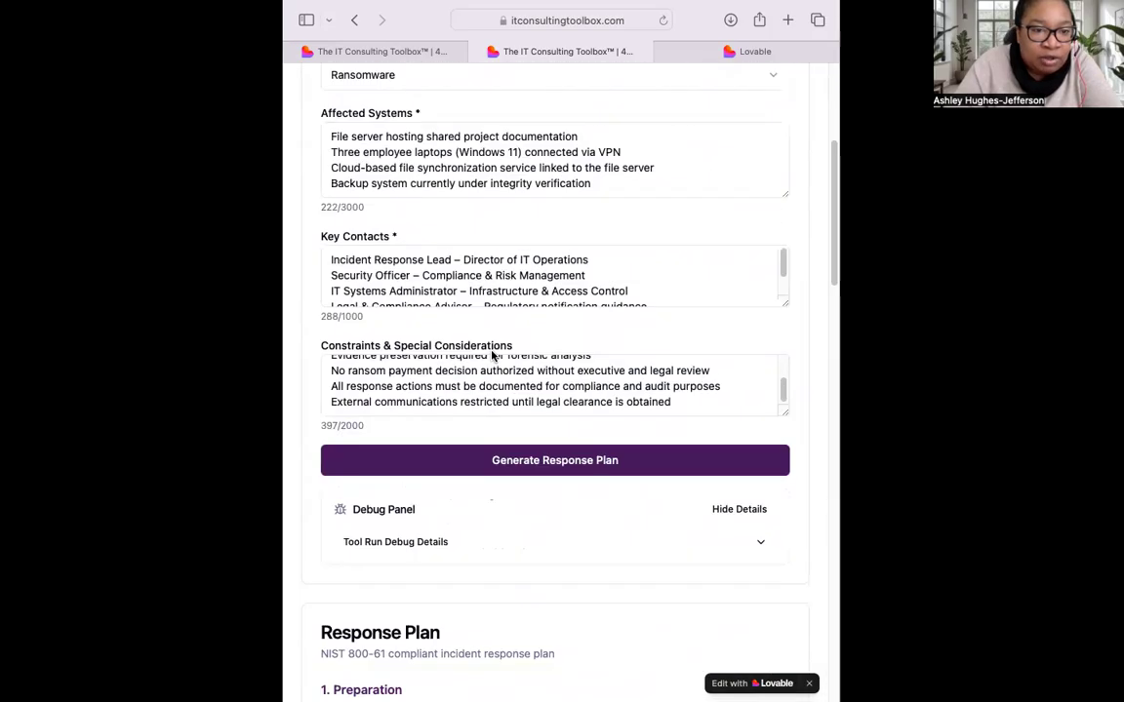
{"action": "scroll", "coordinate": [492, 357], "scroll_direction": "down", "scroll_amount": 20}
{"action": "scroll", "coordinate": [479, 368], "scroll_direction": "up", "scroll_amount": 10}
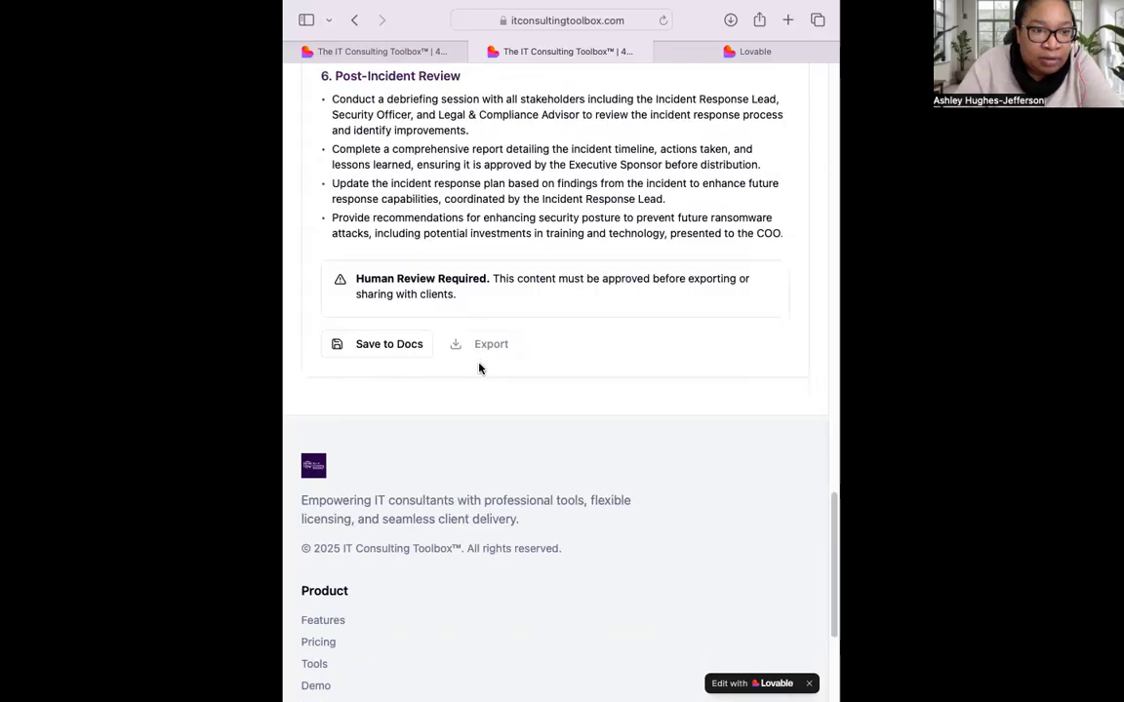
- Save the response plan to Docs and view the saved documents in an enlarged browser window
{"action": "left_click", "coordinate": [381, 495]}
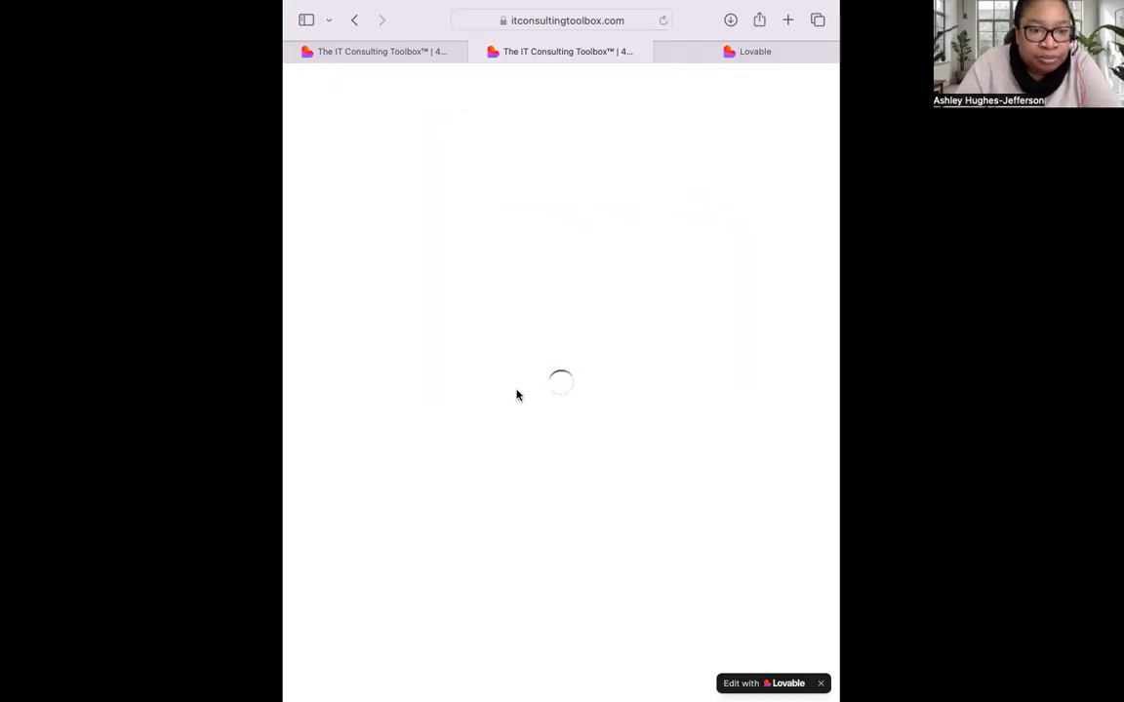
{"action": "scroll", "coordinate": [520, 387], "scroll_direction": "down", "scroll_amount": 3}
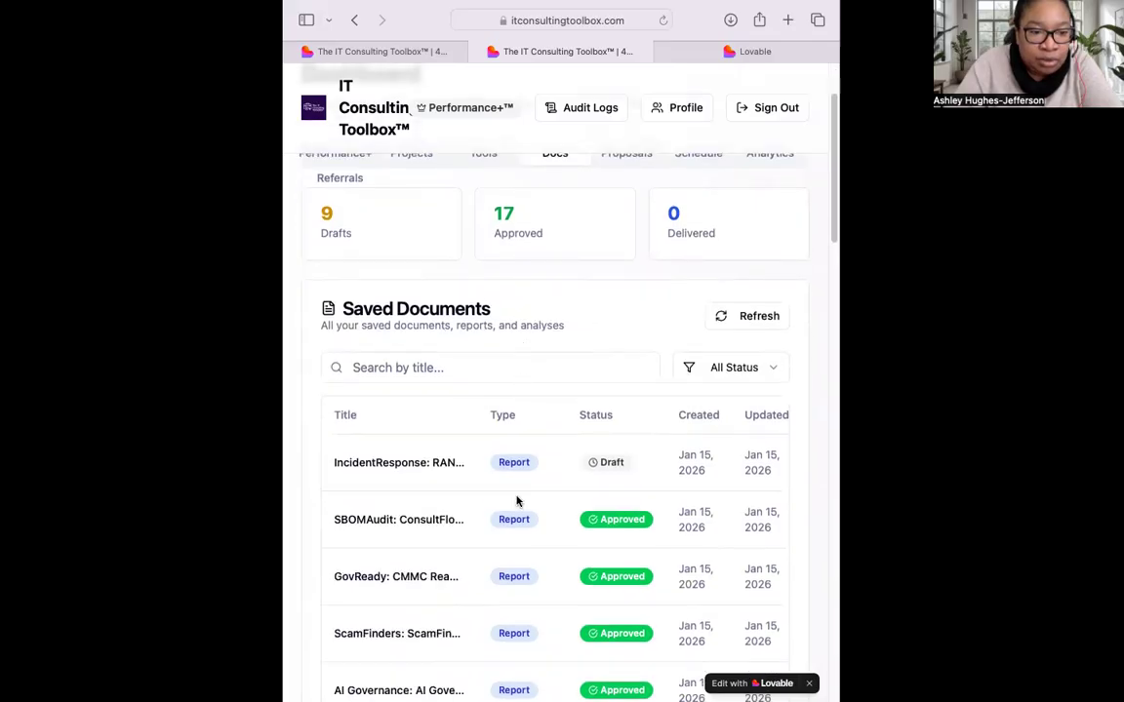
{"action": "scroll", "coordinate": [450, 234], "scroll_direction": "up", "scroll_amount": 3}
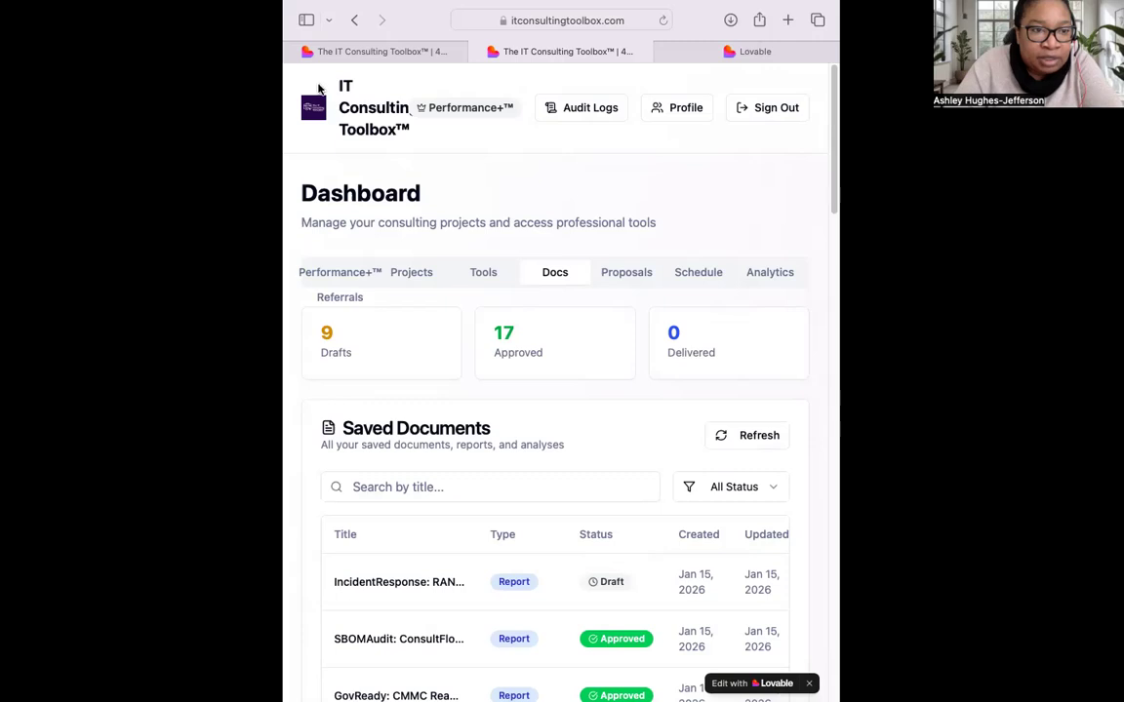
{"action": "mouse_move", "coordinate": [442, 3]}
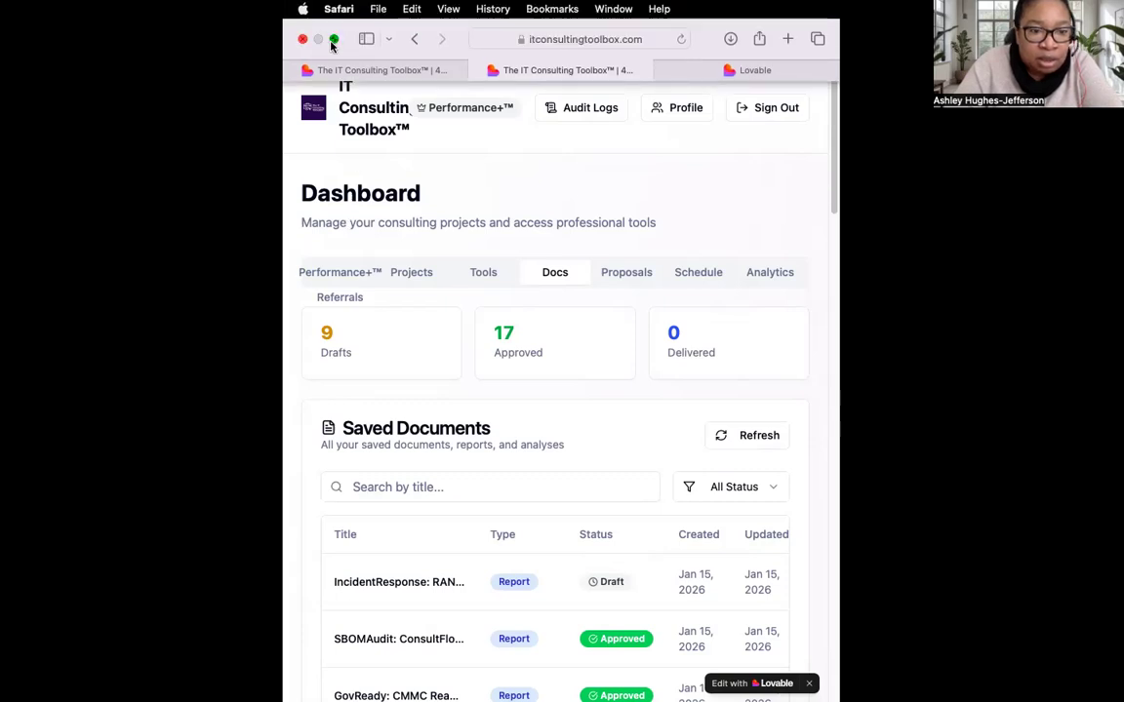
{"action": "left_click", "coordinate": [333, 40]}
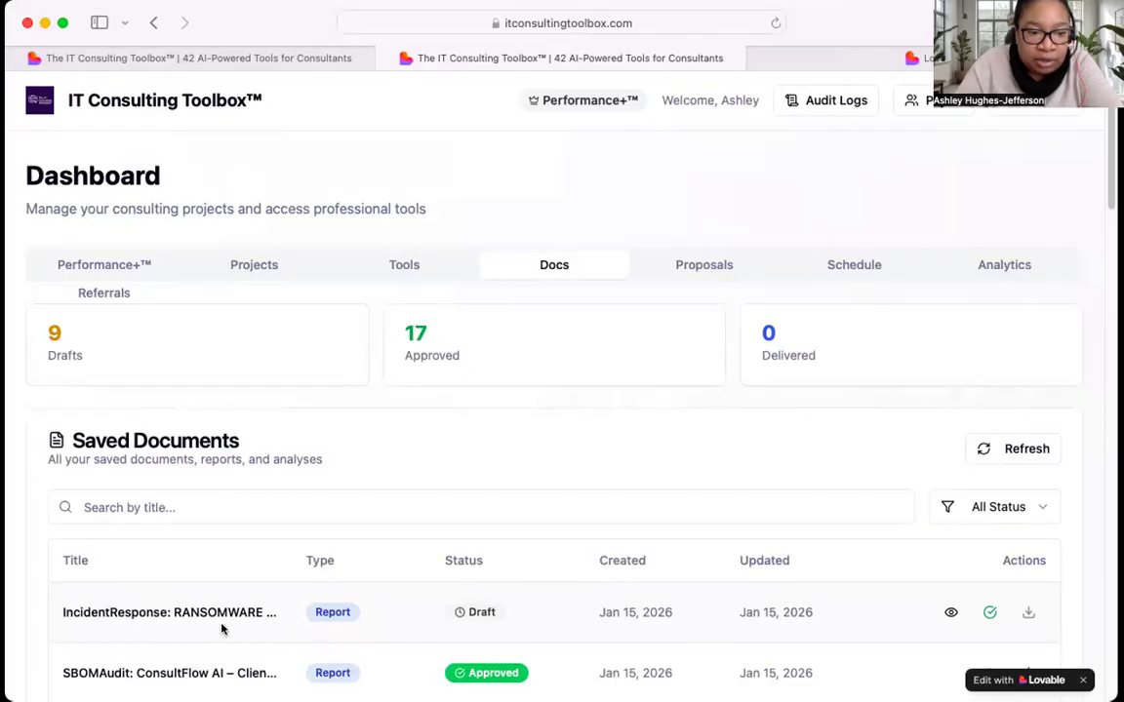
- Open the saved IncidentResponse: RANSOMWARE Response Plan, check its full content, approve it and export it
{"action": "left_click", "coordinate": [948, 614]}
{"action": "scroll", "coordinate": [358, 374], "scroll_direction": "down", "scroll_amount": 15}
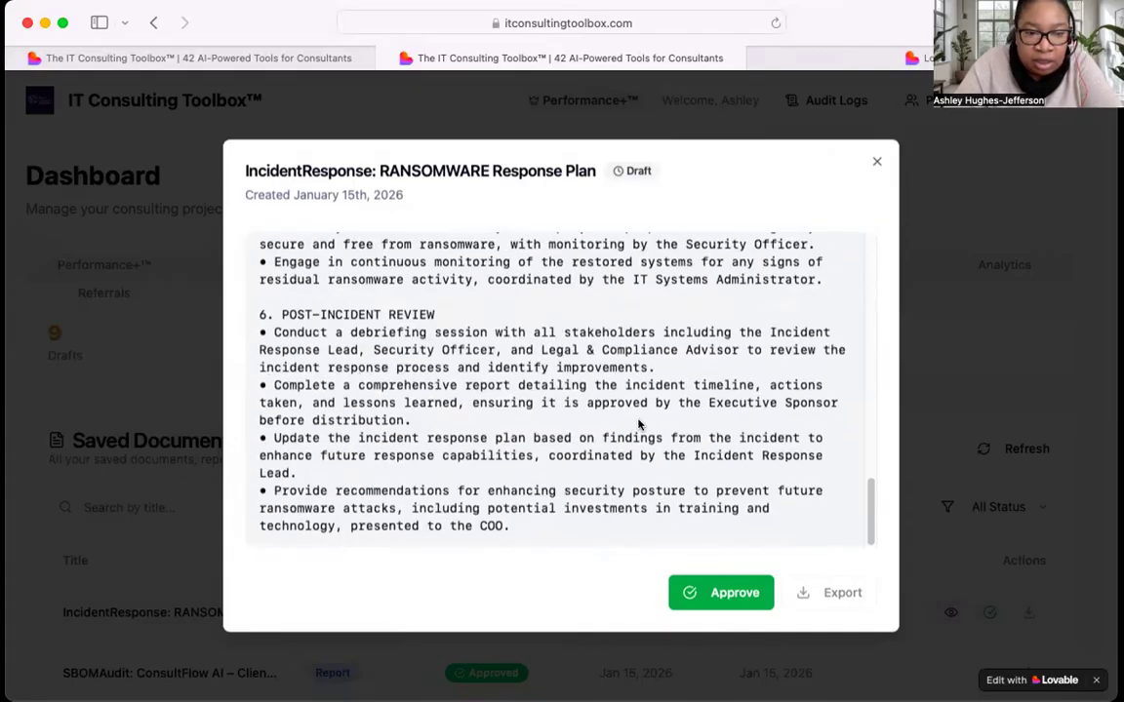
{"action": "scroll", "coordinate": [636, 422], "scroll_direction": "up", "scroll_amount": 15}
{"action": "left_click", "coordinate": [727, 592]}
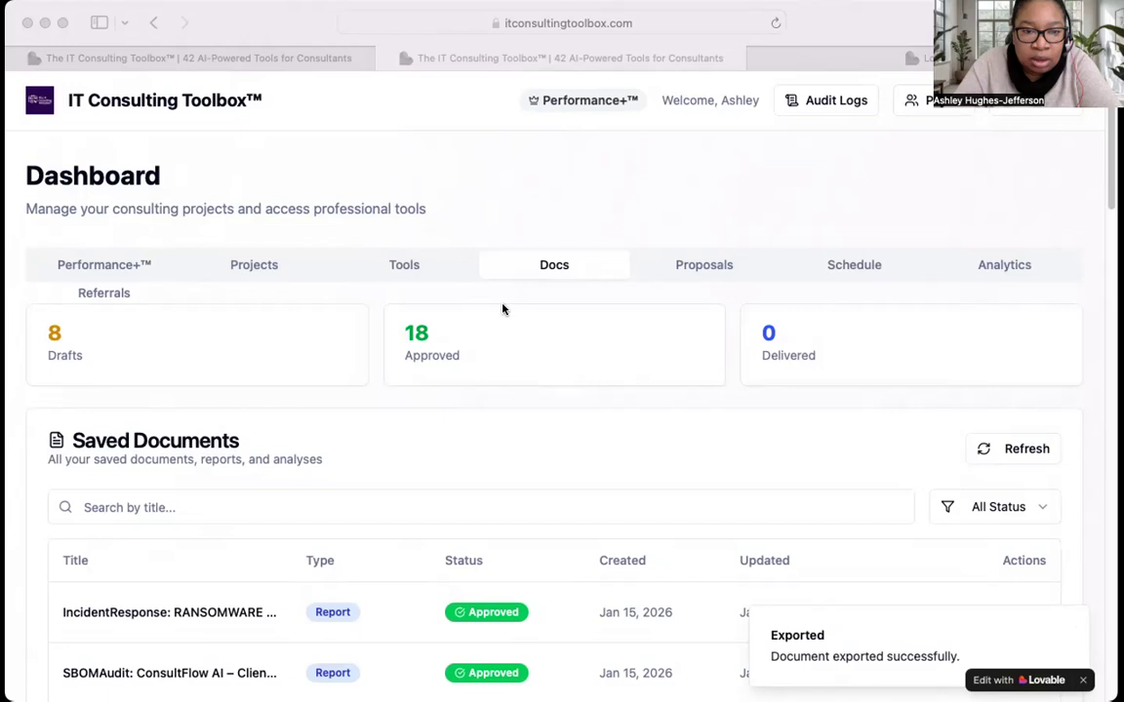
- Copy the full text of the exported incident response plan into an untitled Google Docs document and check its pages
{"action": "left_click", "coordinate": [821, 441]}
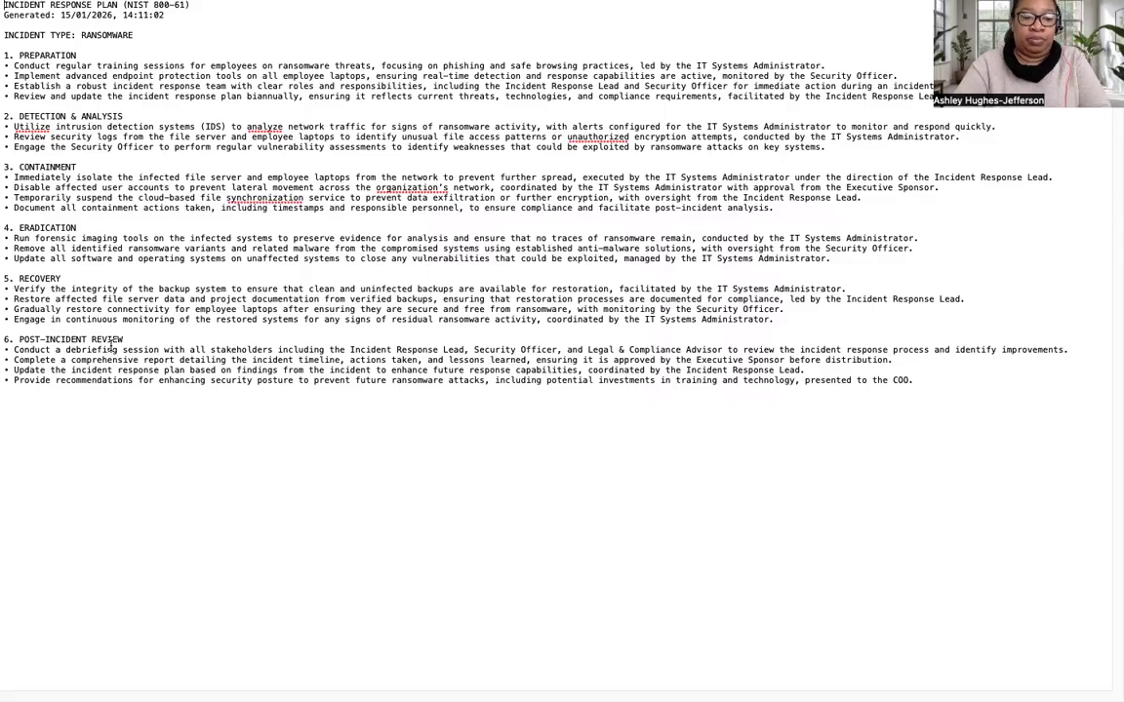
{"action": "key", "text": "super+a"}
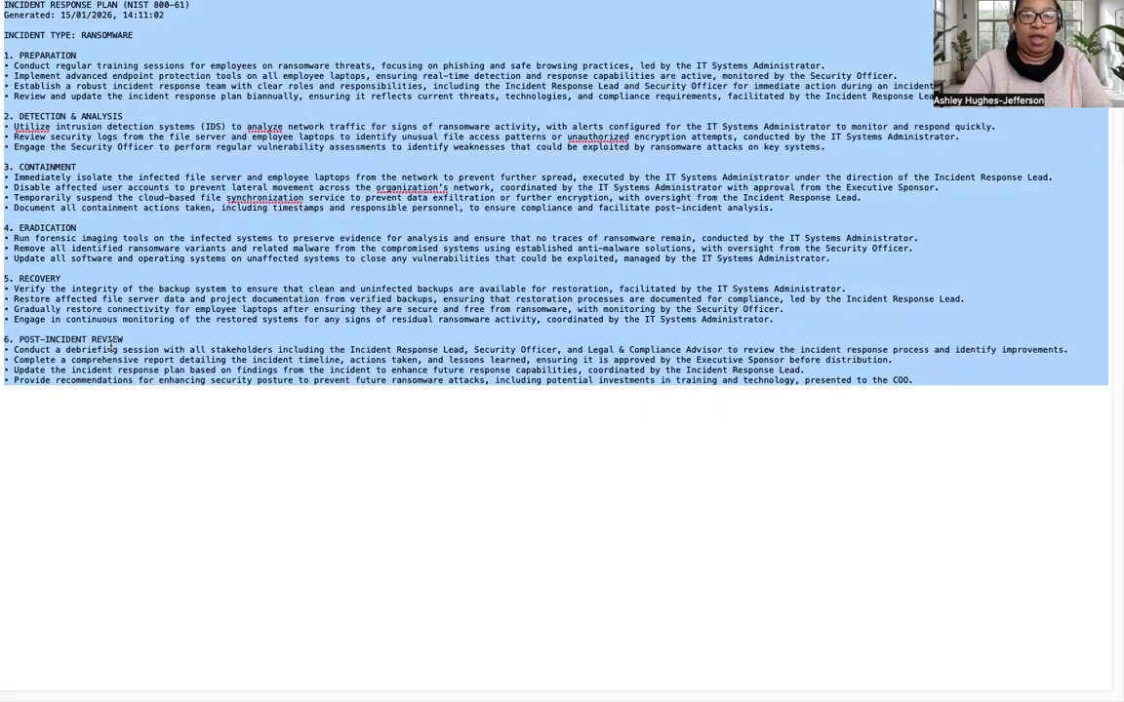
{"action": "left_click", "coordinate": [254, 469]}
{"action": "mouse_move", "coordinate": [65, 9]}
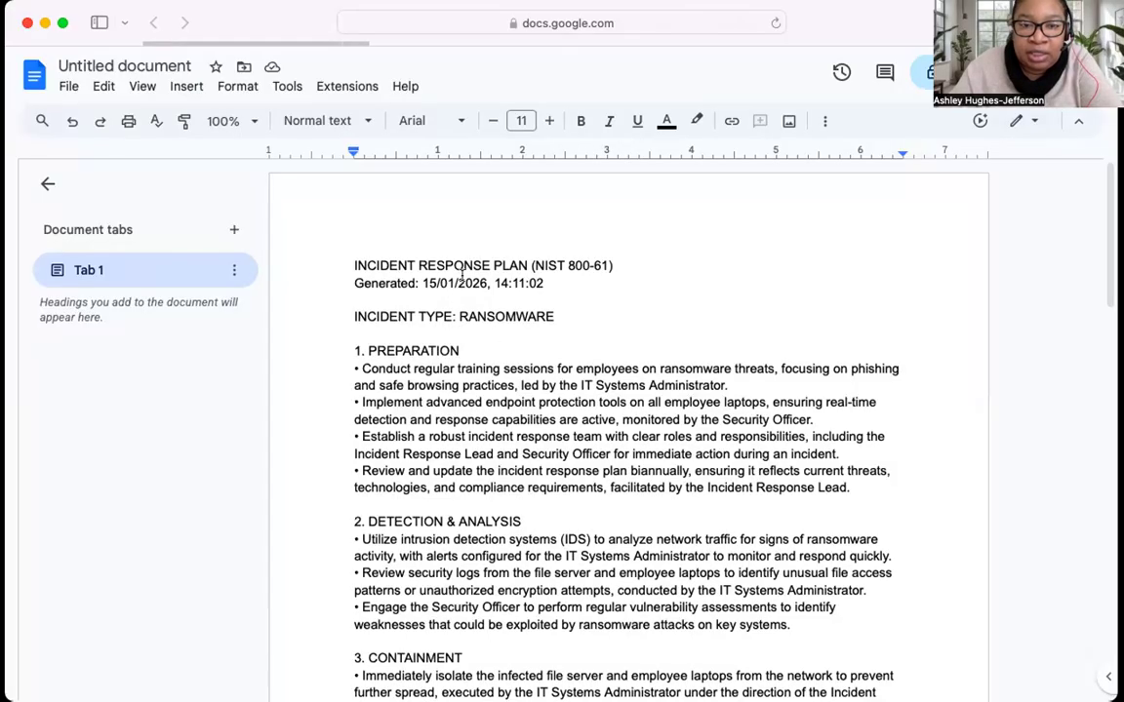
{"action": "scroll", "coordinate": [462, 276], "scroll_direction": "down", "scroll_amount": 10}
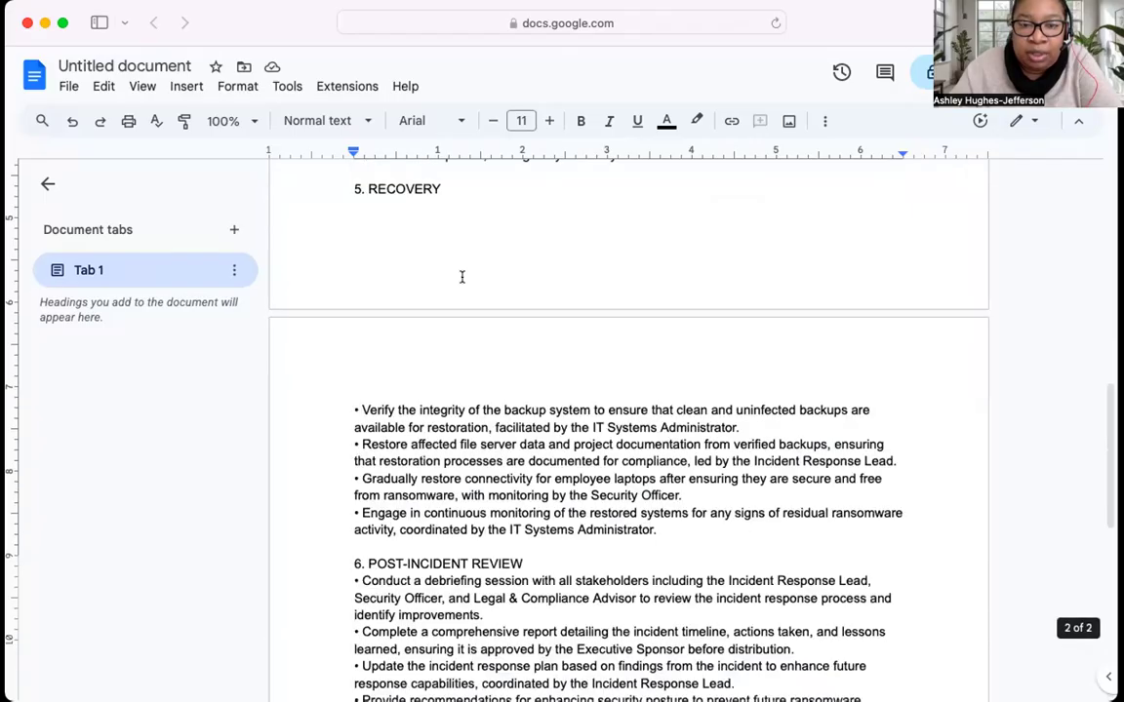
{"action": "scroll", "coordinate": [462, 276], "scroll_direction": "up", "scroll_amount": 10}
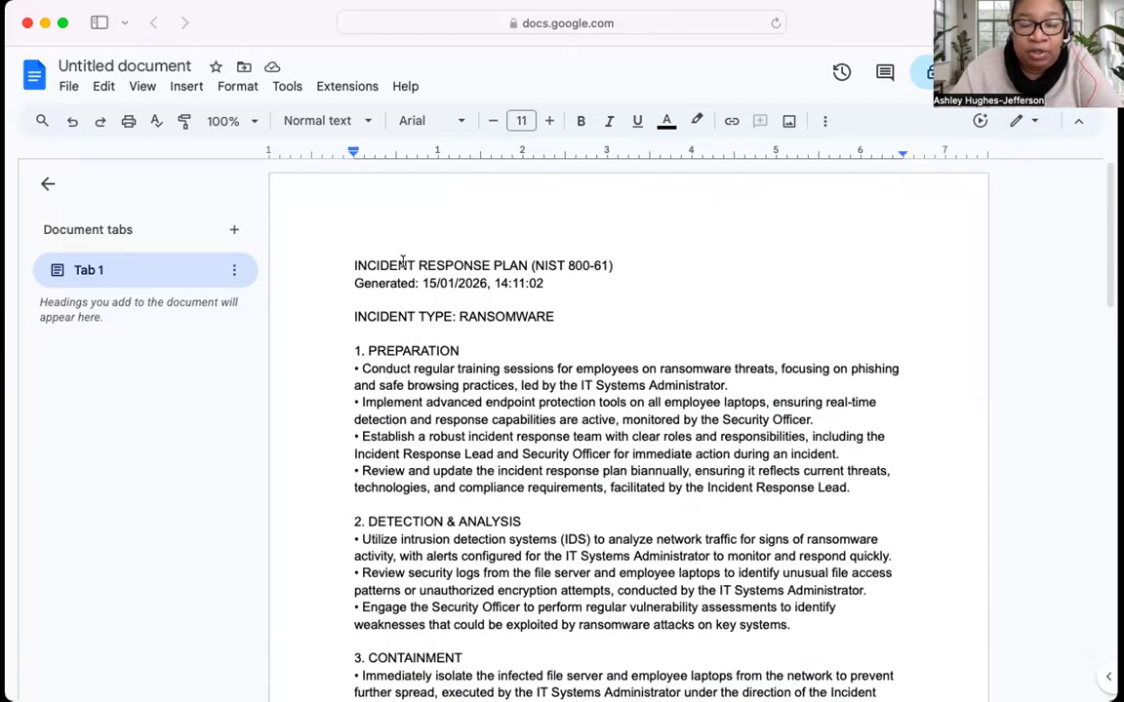
{"action": "scroll", "coordinate": [402, 261], "scroll_direction": "down", "scroll_amount": 15}
{"action": "scroll", "coordinate": [402, 262], "scroll_direction": "up", "scroll_amount": 15}
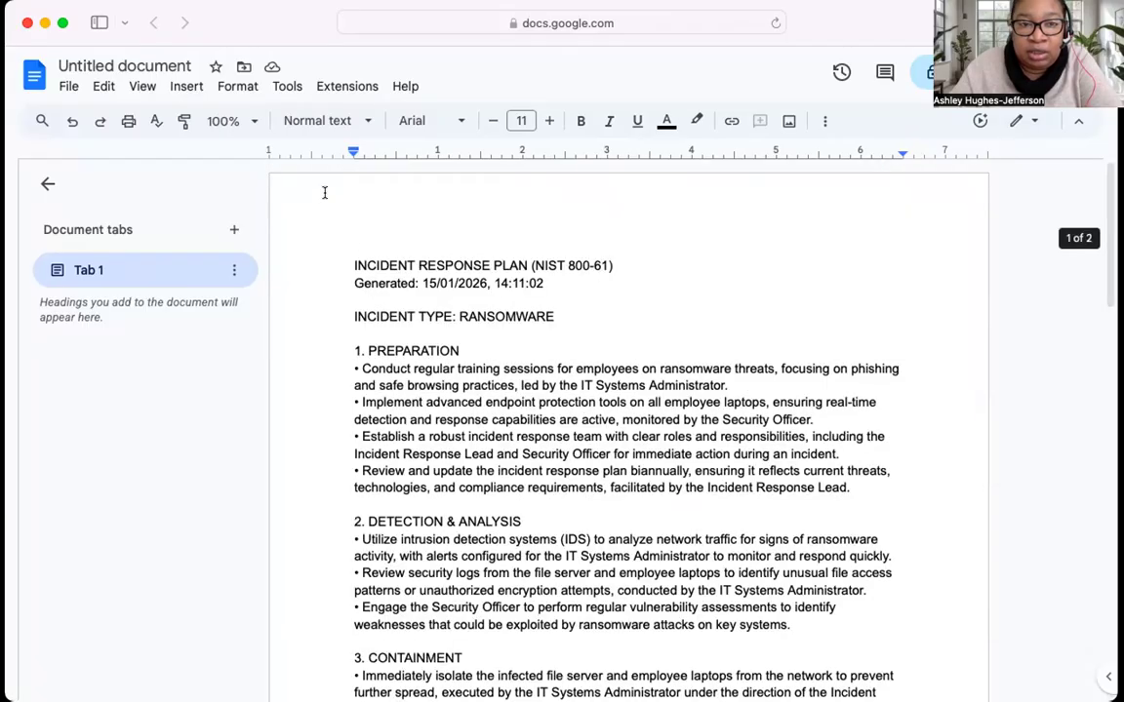
- Copy the plan's heading line and rename the untitled document as INCIDENT RESPONSE PLAN (NIST 800-61)
{"action": "left_click", "coordinate": [390, 260]}
{"action": "triple_click", "coordinate": [392, 262]}
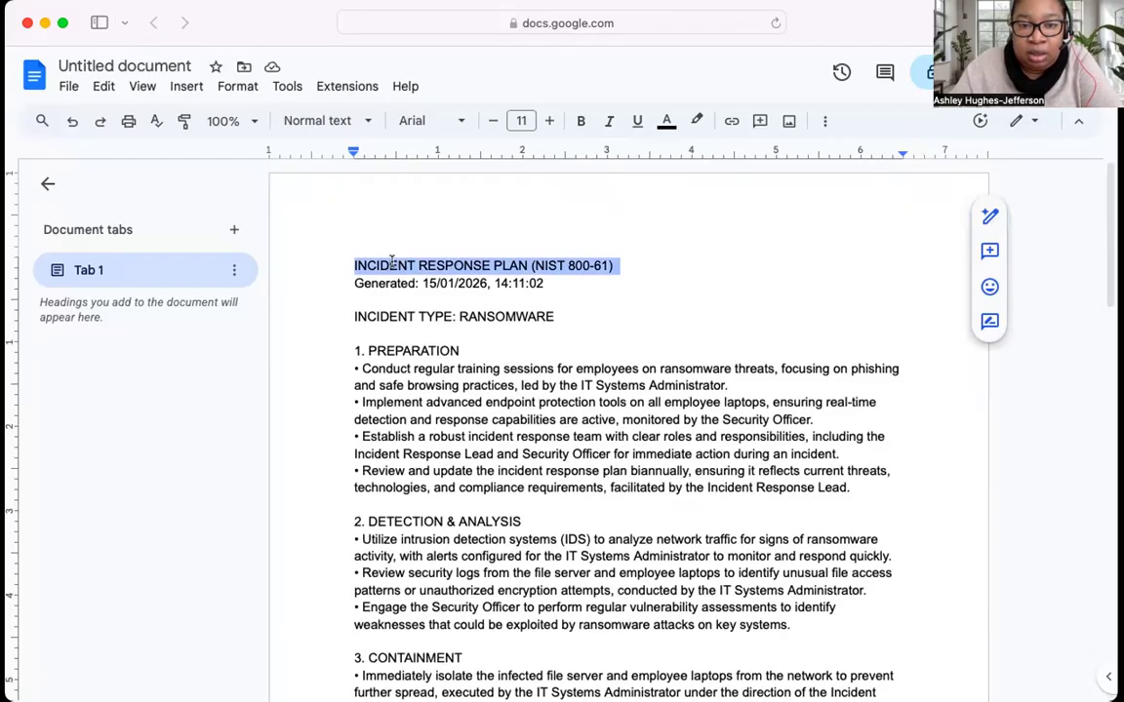
{"action": "right_click", "coordinate": [395, 265]}
{"action": "left_click", "coordinate": [454, 244]}
{"action": "left_click", "coordinate": [98, 68]}
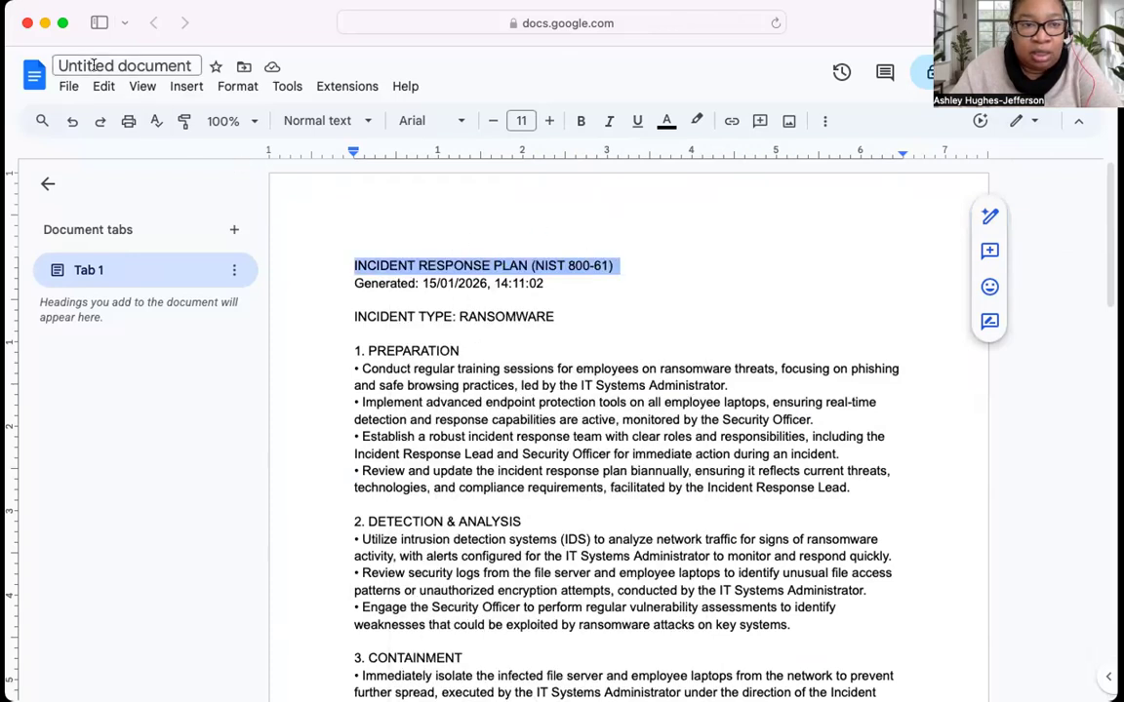
{"action": "key", "text": "super+v"}
{"action": "double_click", "coordinate": [91, 66]}
{"action": "right_click", "coordinate": [91, 65]}
{"action": "left_click", "coordinate": [547, 307]}
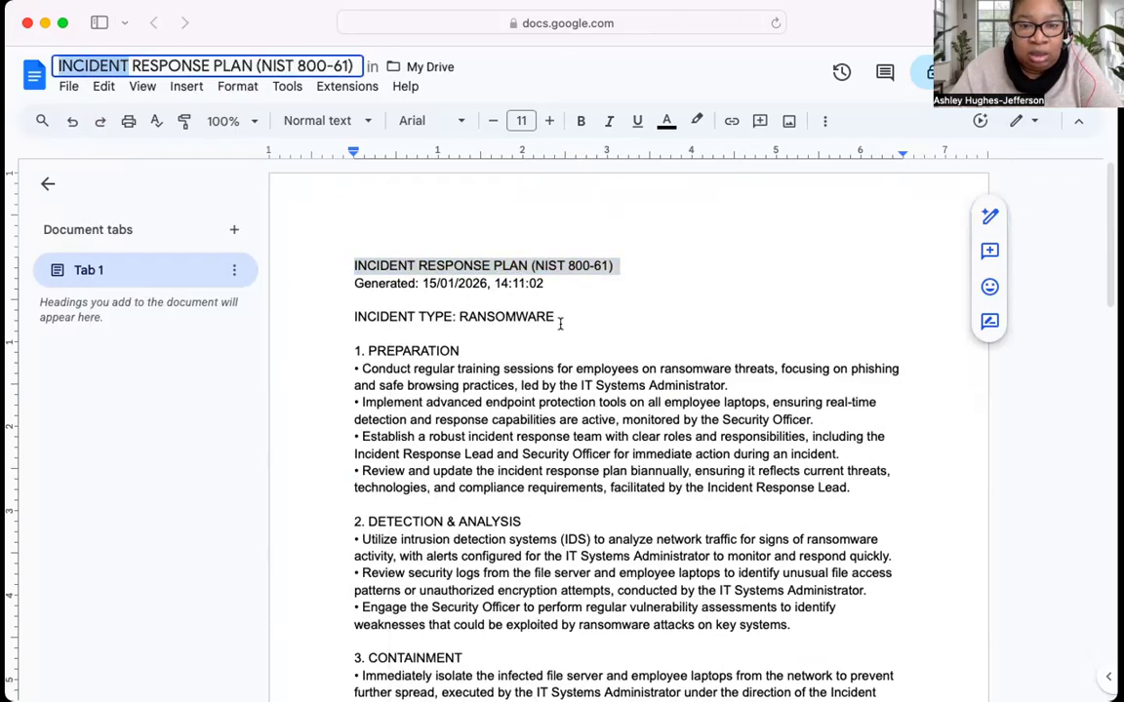
{"action": "left_click_drag", "start_coordinate": [555, 318], "coordinate": [459, 318]}
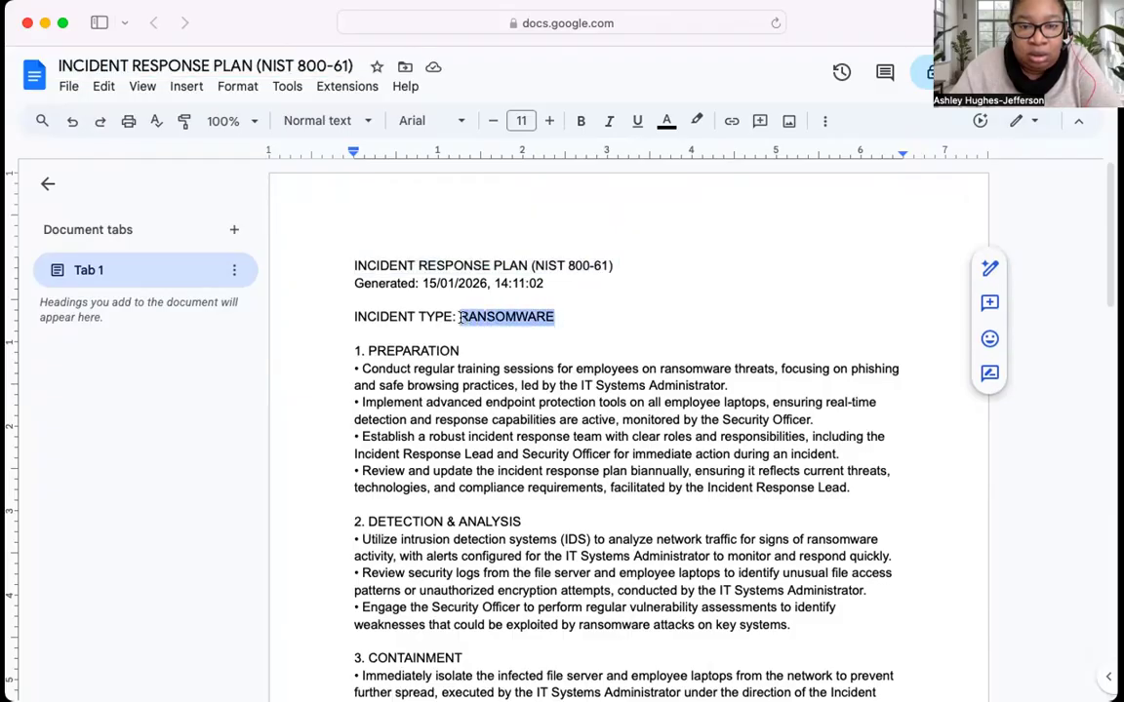
{"action": "right_click", "coordinate": [463, 318]}
{"action": "left_click", "coordinate": [373, 324]}
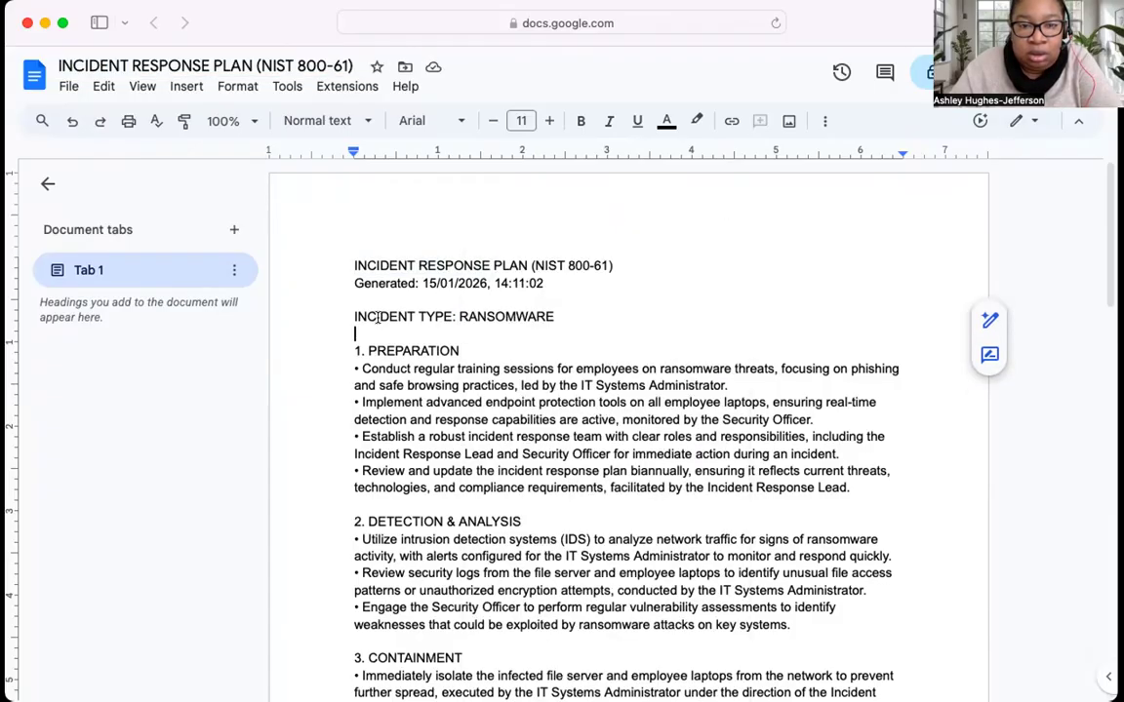
- Copy the incident type line and append INCIDENT TYPE: RANSOMWARE to the end of the document's name
{"action": "triple_click", "coordinate": [377, 317]}
{"action": "right_click", "coordinate": [378, 317]}
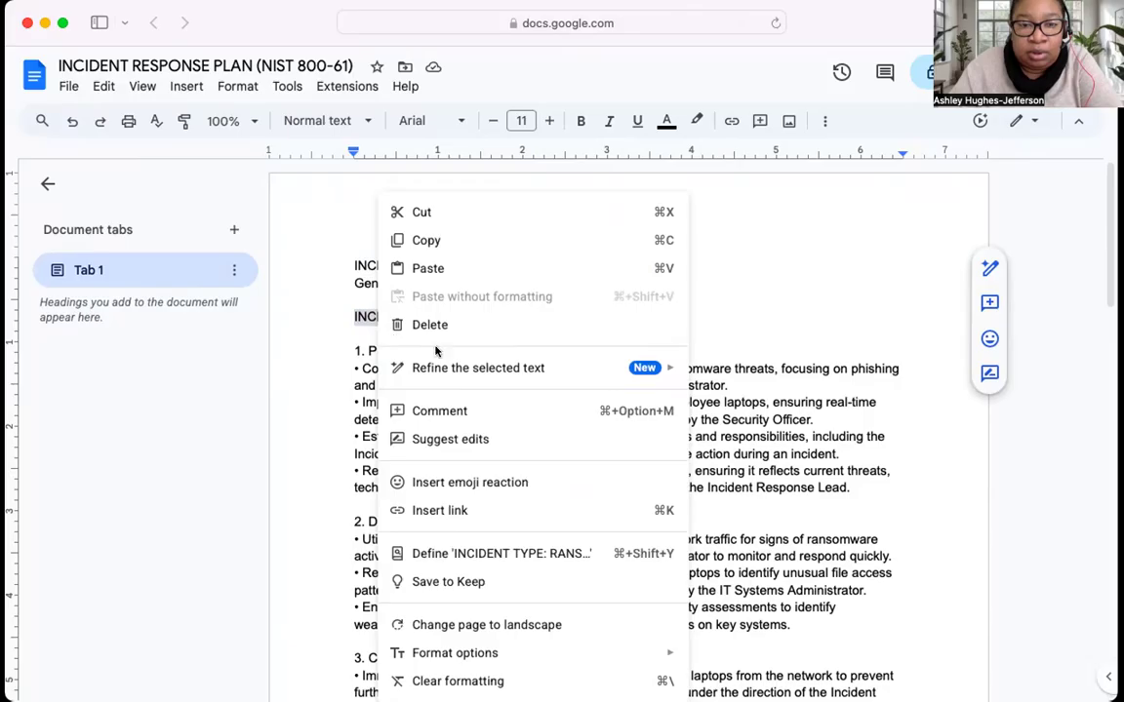
{"action": "left_click", "coordinate": [465, 249]}
{"action": "left_click", "coordinate": [369, 68]}
{"action": "left_click", "coordinate": [353, 66]}
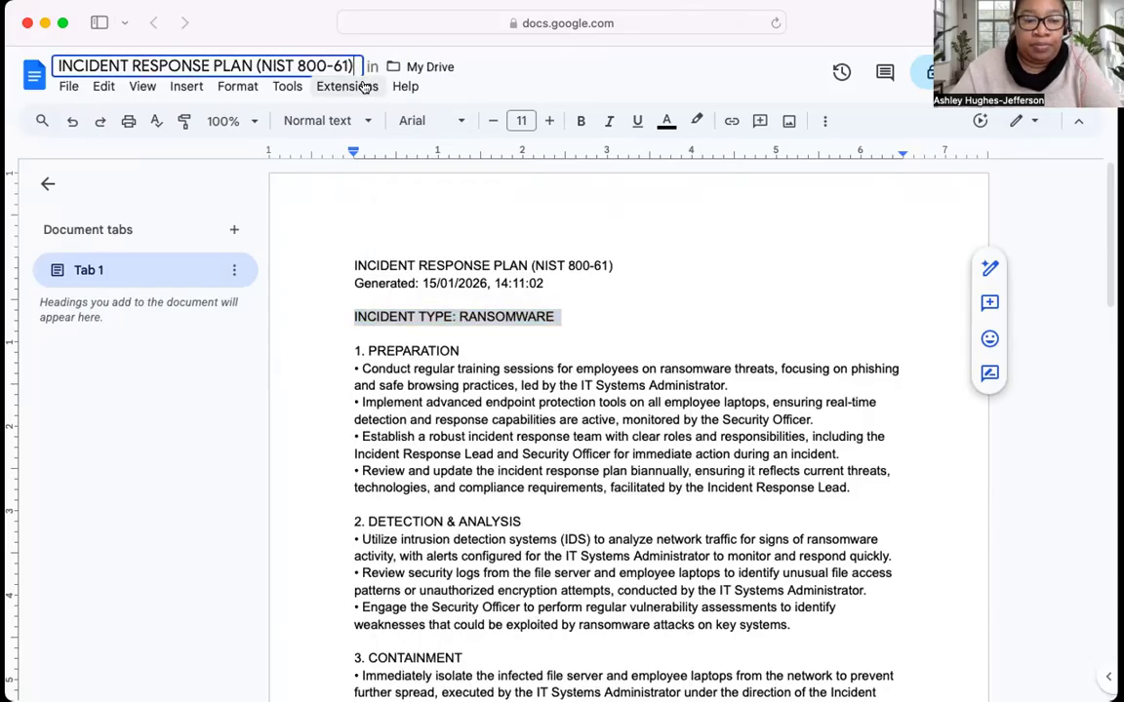
{"action": "key", "text": "cmd+v"}
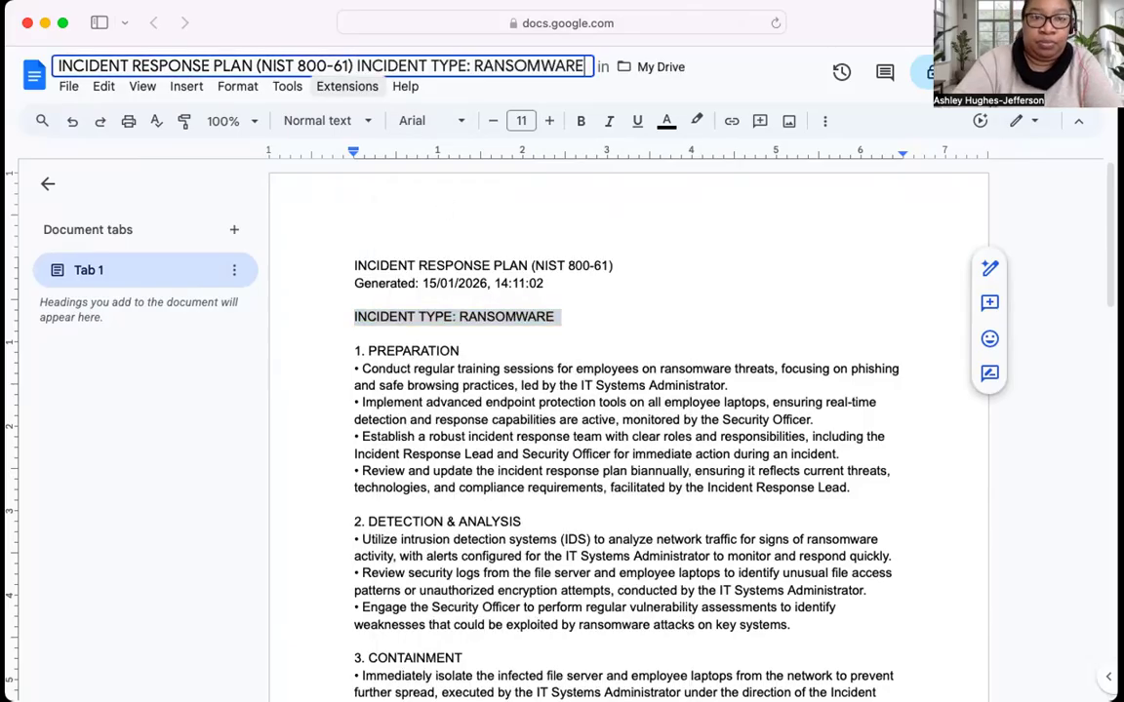
{"action": "left_click", "coordinate": [469, 261]}
- Look over the renamed response plan and bring up the download format options for the document
{"action": "scroll", "coordinate": [568, 278], "scroll_direction": "down", "scroll_amount": 5}
{"action": "scroll", "coordinate": [567, 278], "scroll_direction": "down", "scroll_amount": 5}
{"action": "scroll", "coordinate": [393, 263], "scroll_direction": "up", "scroll_amount": 15}
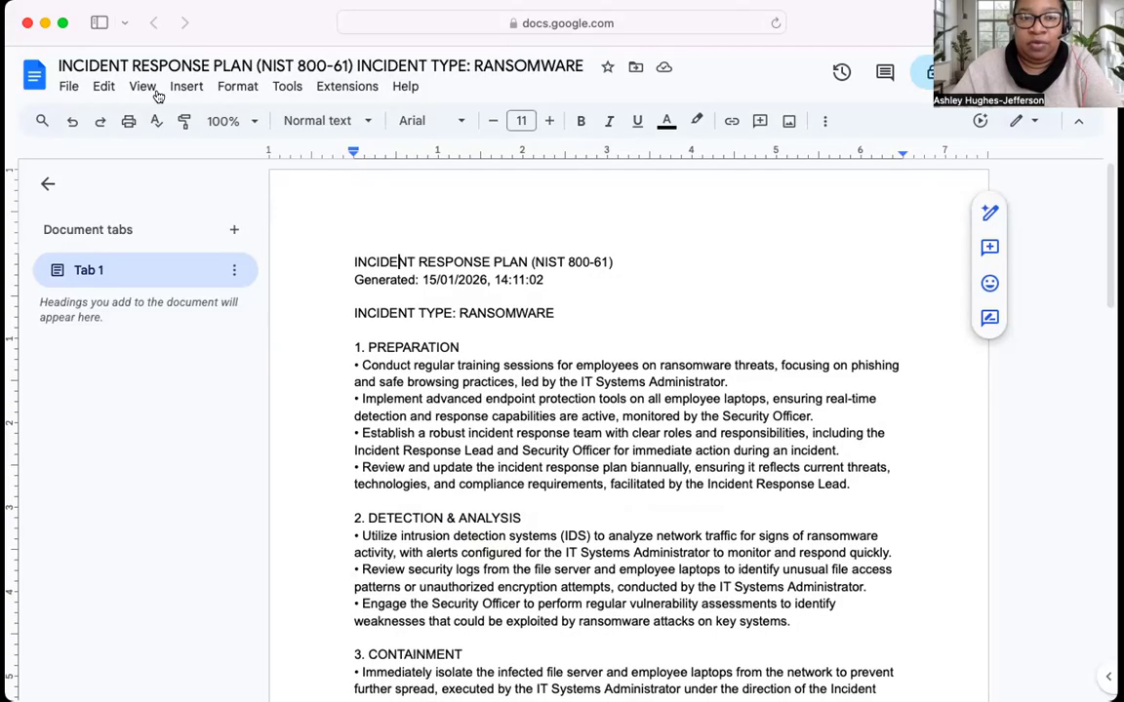
{"action": "left_click", "coordinate": [70, 88]}
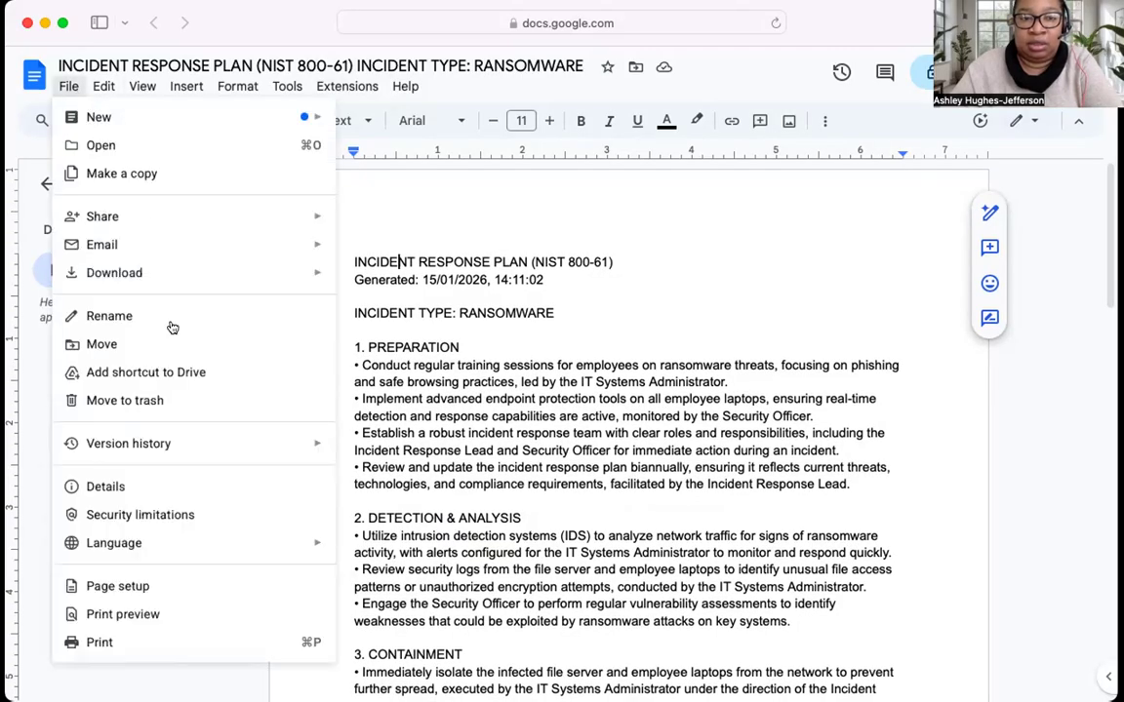
{"action": "mouse_move", "coordinate": [321, 276]}
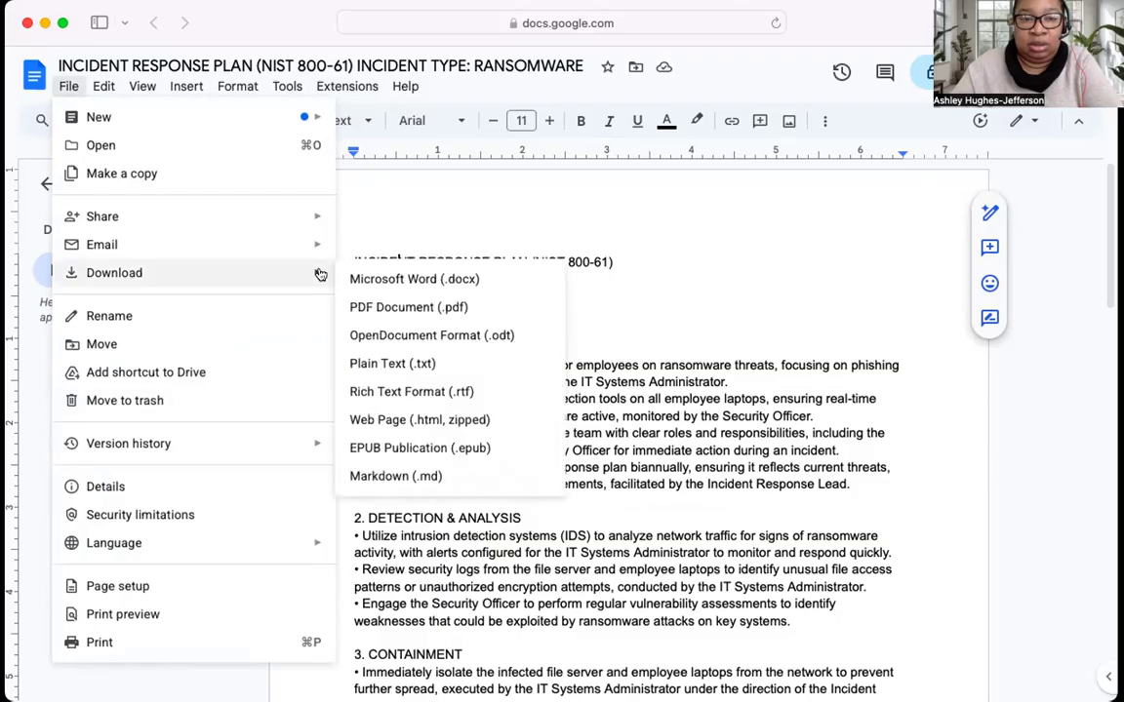